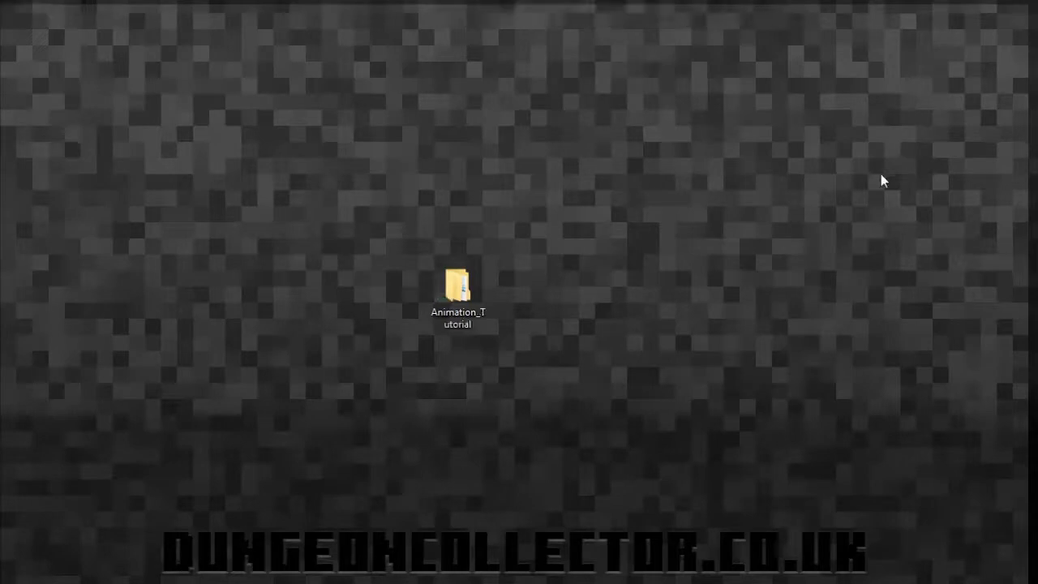
- Open the Animation_Tutorial folder and extract Dungeons-Mod-Kit-master.zip directly into it
left_click_drag(502, 247, 415, 370)
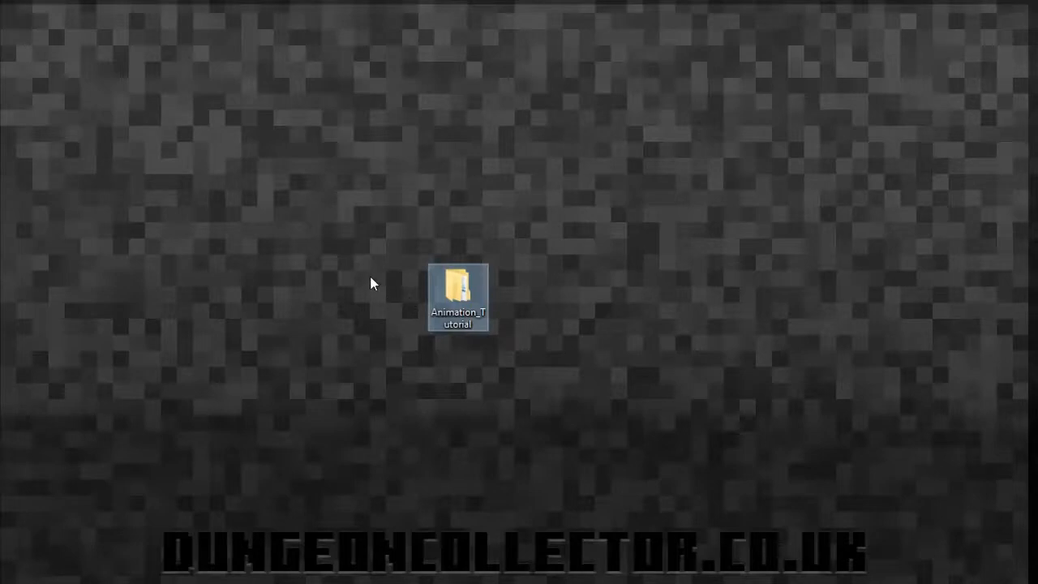
double_click(462, 302)
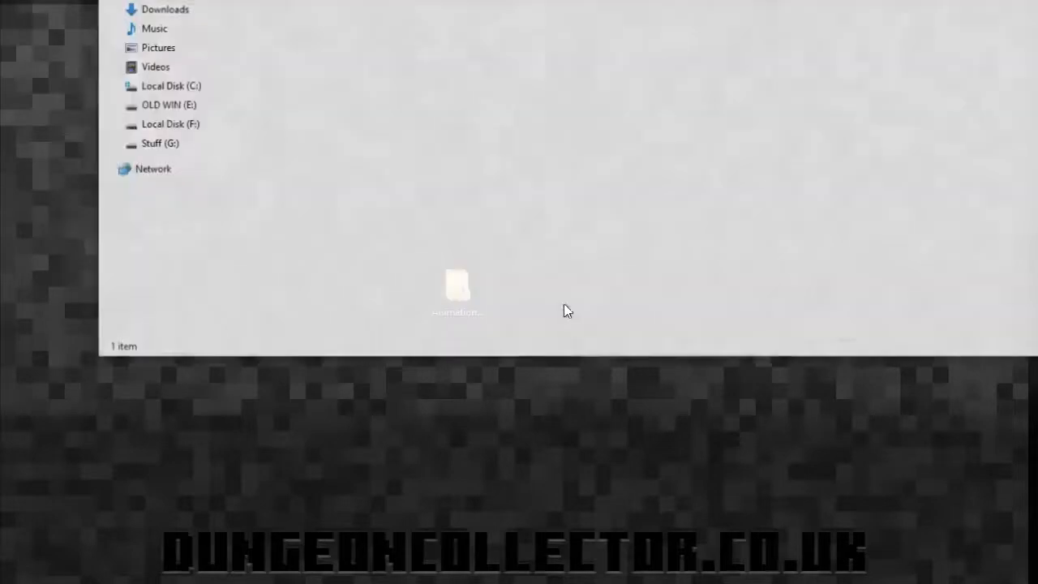
key("super+Up")
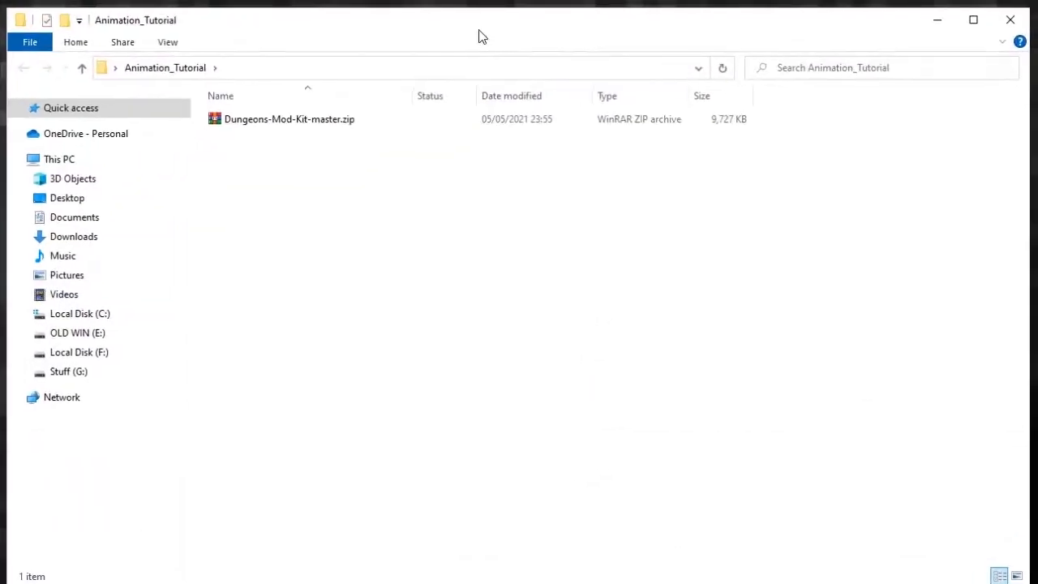
left_click(324, 119)
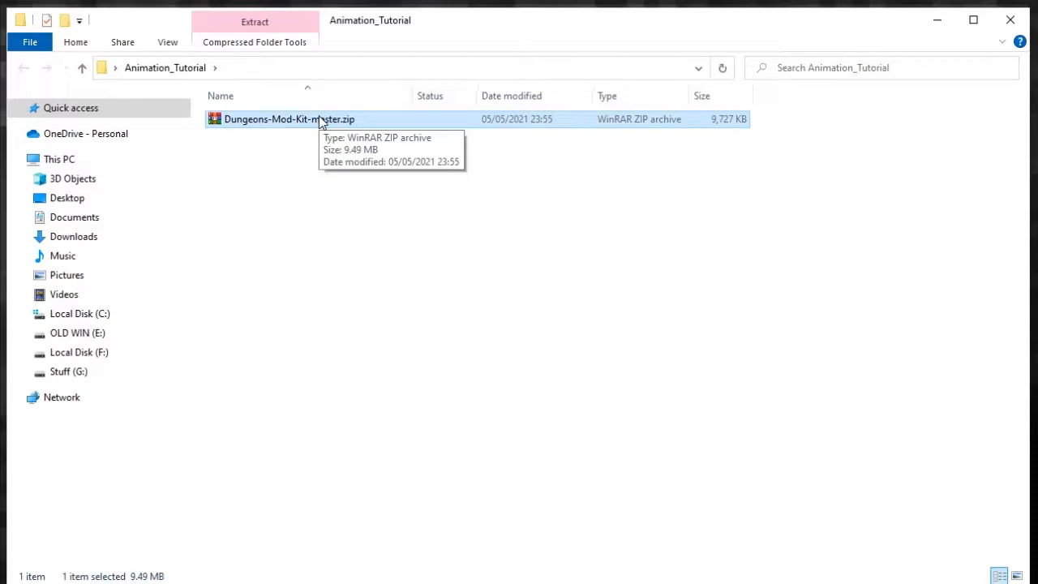
right_click(315, 120)
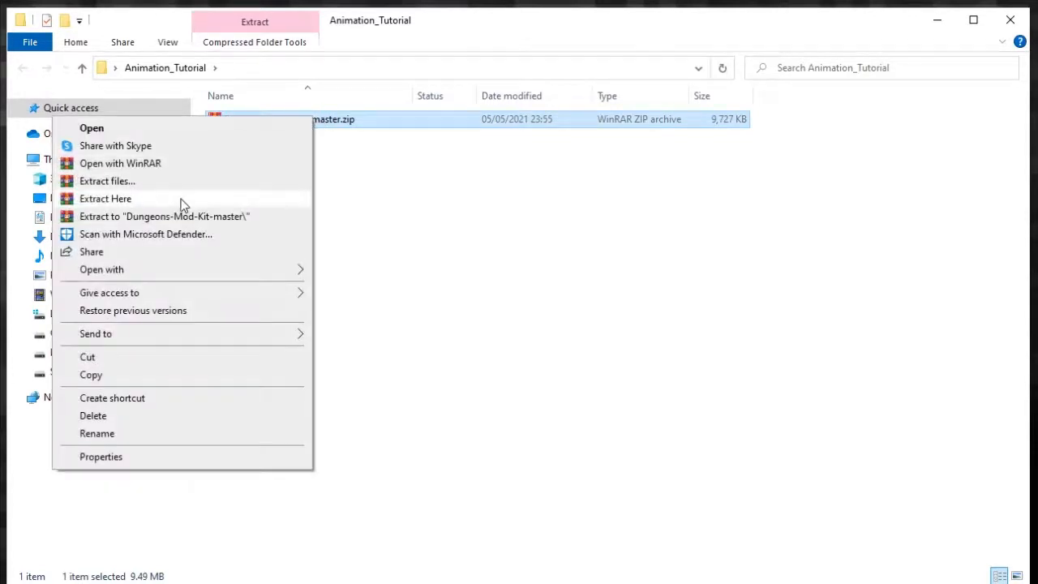
left_click(128, 200)
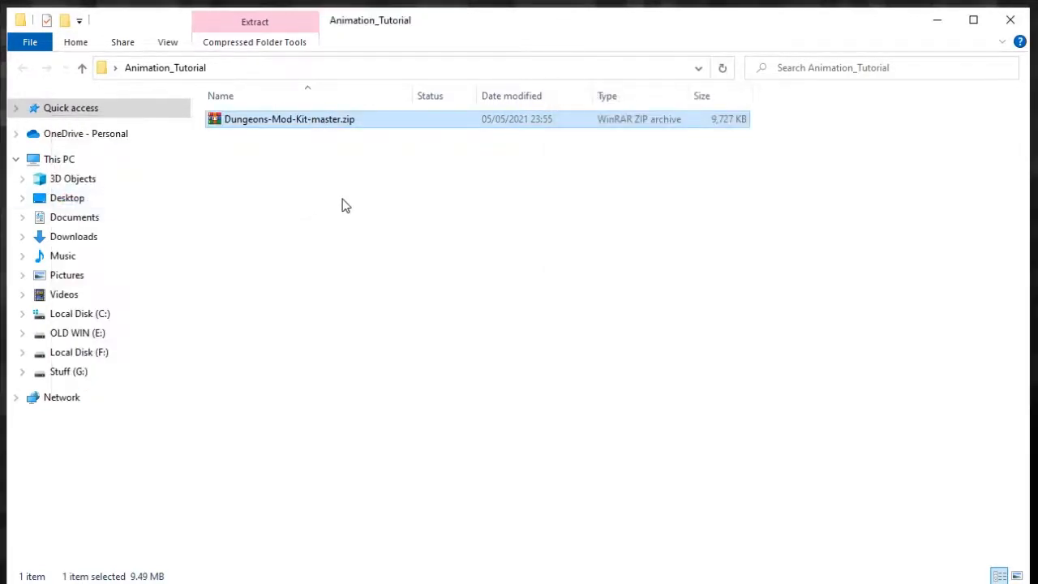
- Open package_output.txt from Tools\user_settings in the extracted Dungeons-Mod-Kit-master folder for editing
left_click(299, 120)
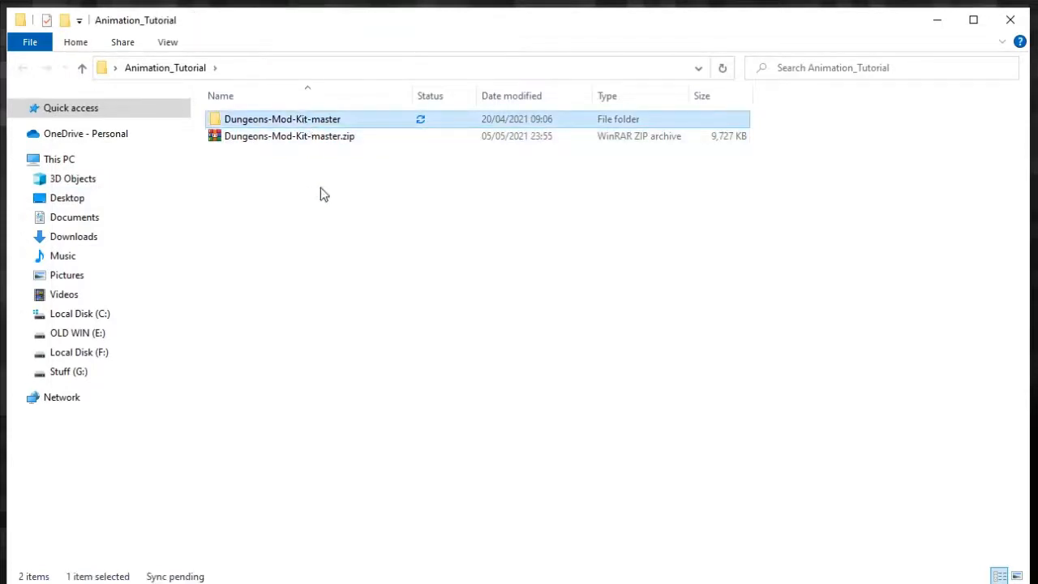
double_click(308, 123)
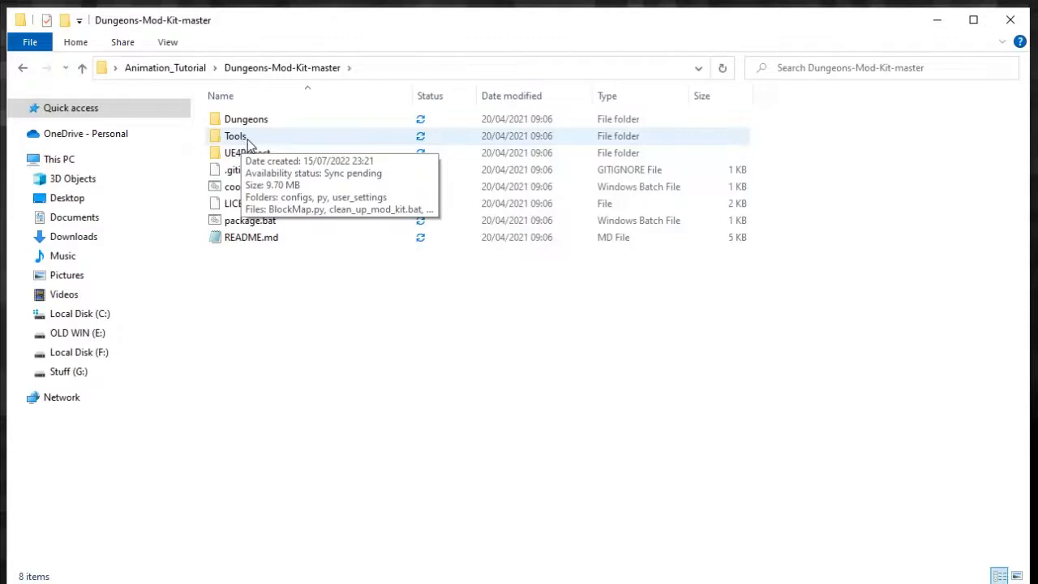
double_click(243, 136)
double_click(269, 153)
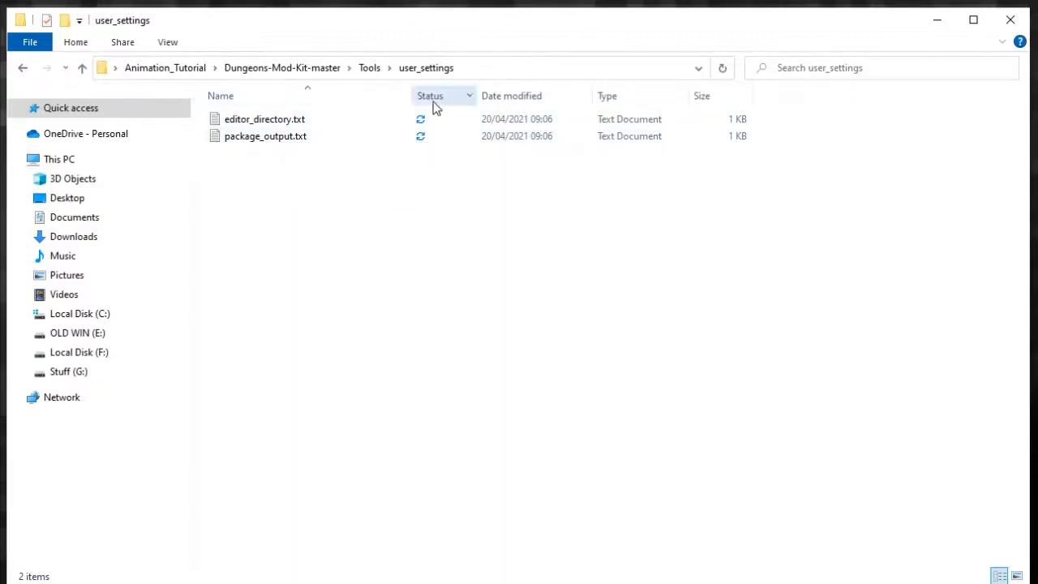
double_click(278, 138)
key("super+Right")
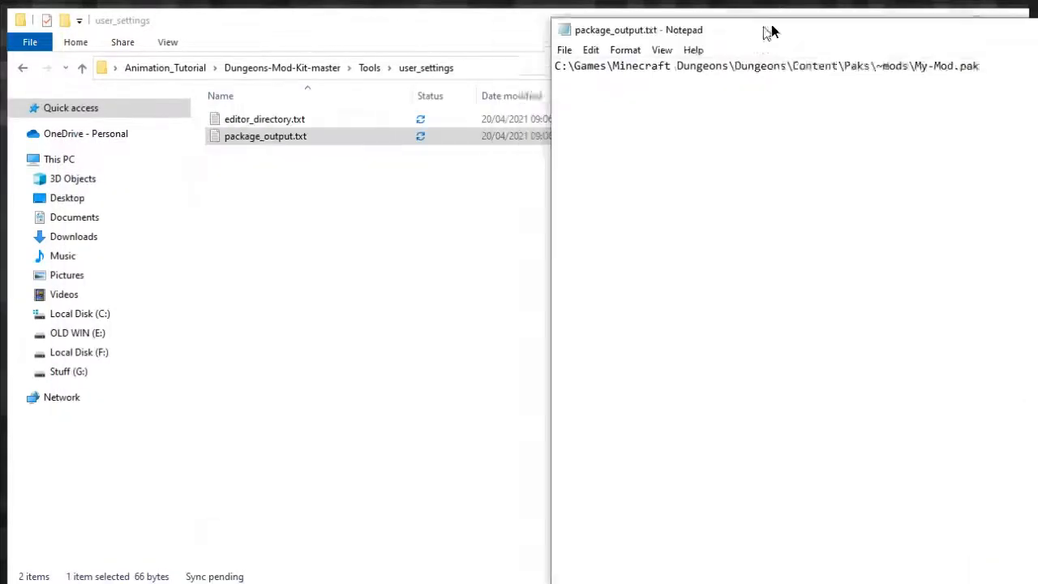
left_click_drag(765, 27, 693, 180)
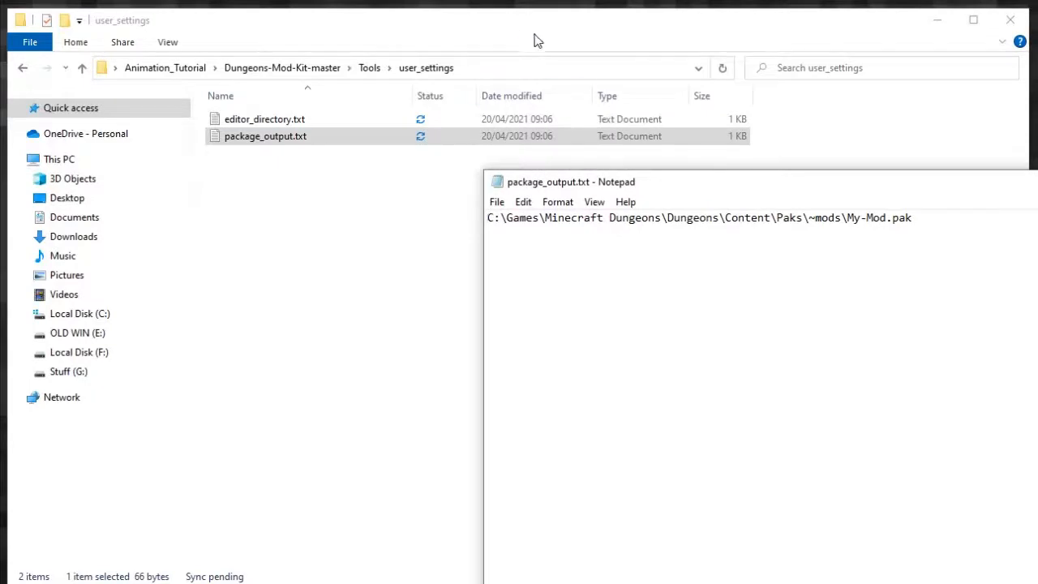
- Replace the folder part of the path in package_output.txt with the Animation_Tutorial folder's full path, keeping the file name My-Mod.pak
left_click(181, 70)
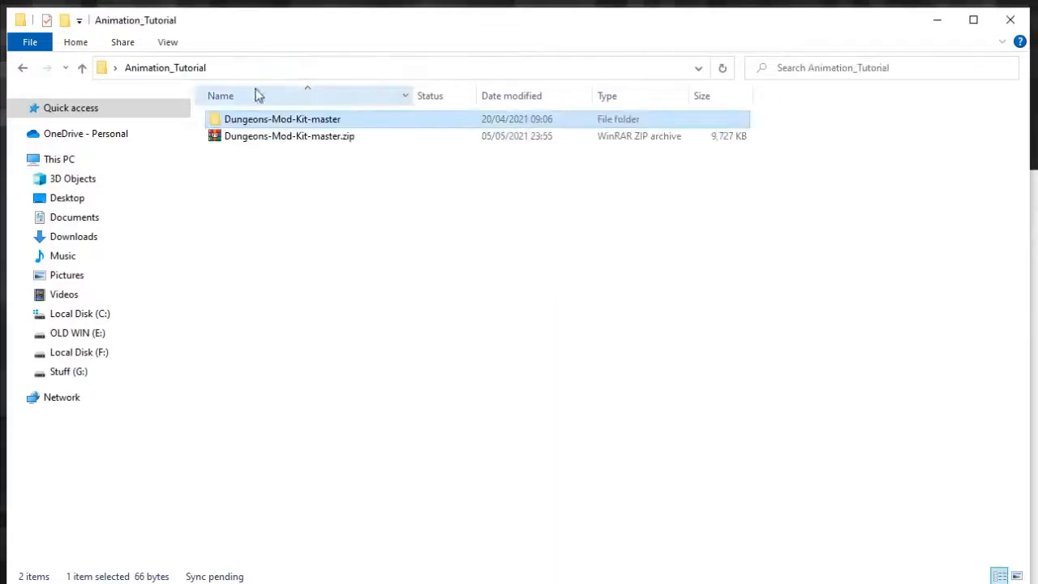
left_click(328, 75)
left_click(320, 180)
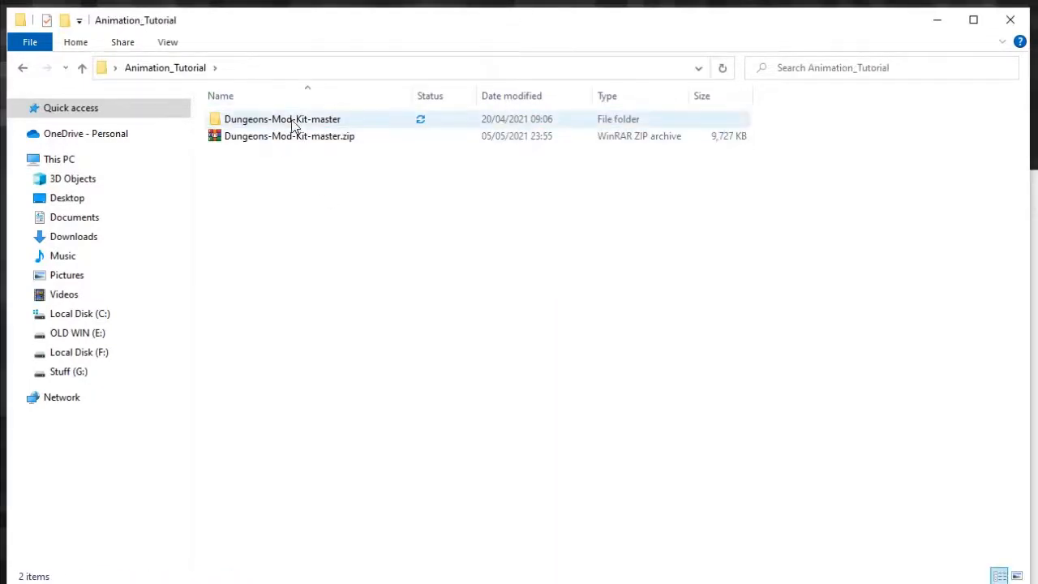
left_click(22, 68)
key("alt+Tab")
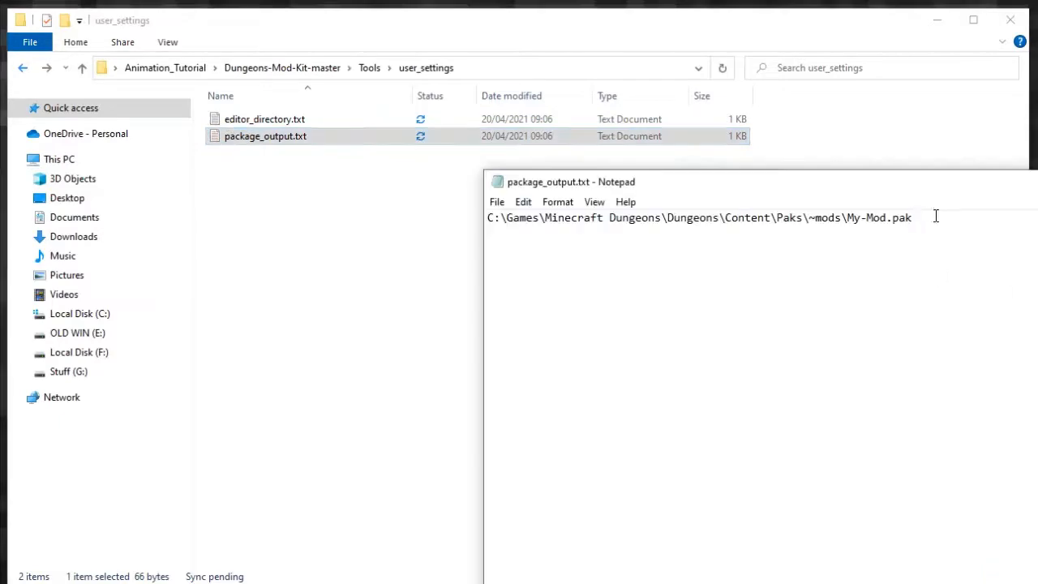
left_click_drag(844, 217, 506, 219)
type("Users\\jon_j\\OneDrive\\Desktop\\Animation_Tutorial")
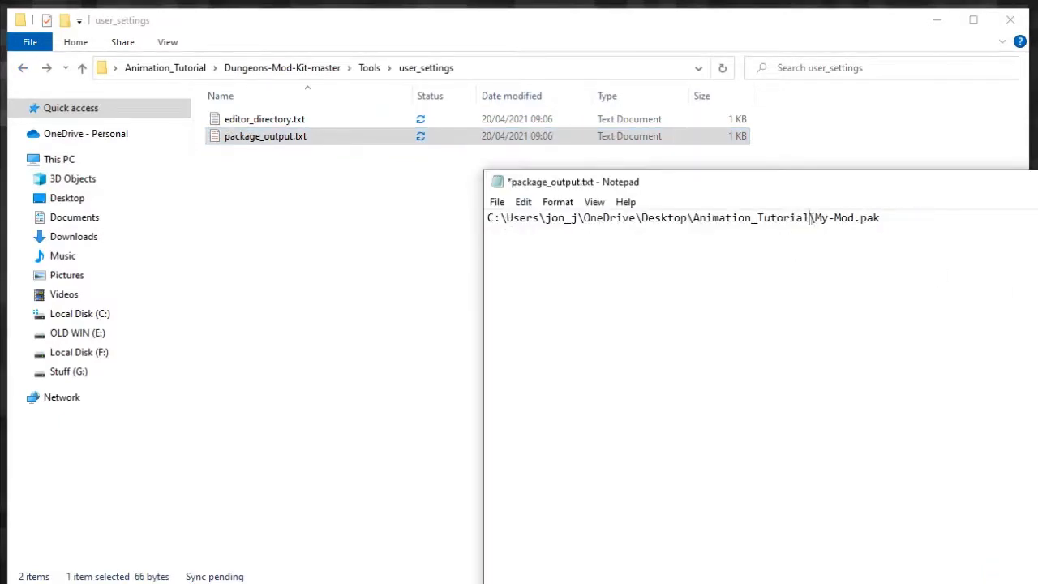
- Check the new output path and file name, then save and close package_output.txt
left_click_drag(810, 218, 896, 216)
left_click(810, 217)
left_click_drag(809, 217, 688, 217)
left_click(811, 218)
left_click_drag(814, 217, 487, 217)
key("ctrl+s")
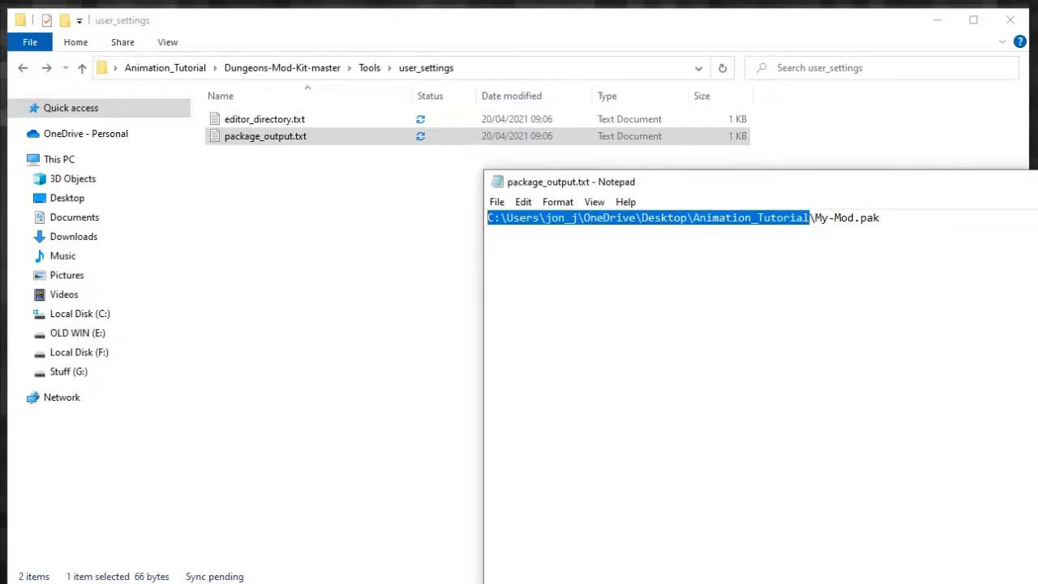
key("alt+F4")
- Open editor_directory.txt and examine the Unreal Engine path it contains
left_click(253, 122)
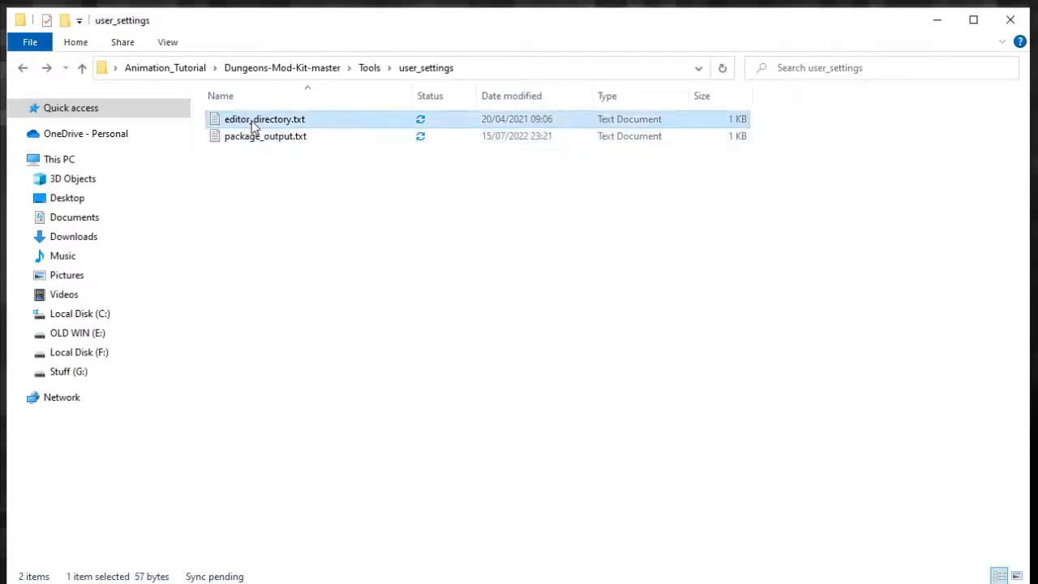
double_click(253, 122)
left_click_drag(600, 180, 267, 107)
left_click_drag(520, 140, 475, 139)
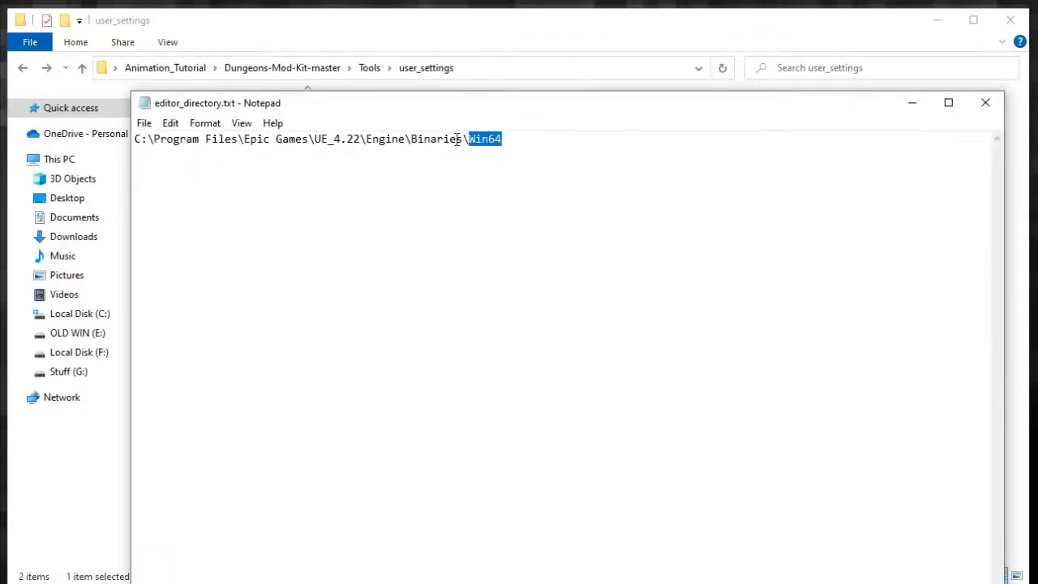
left_click(456, 139)
left_click_drag(274, 140, 237, 139)
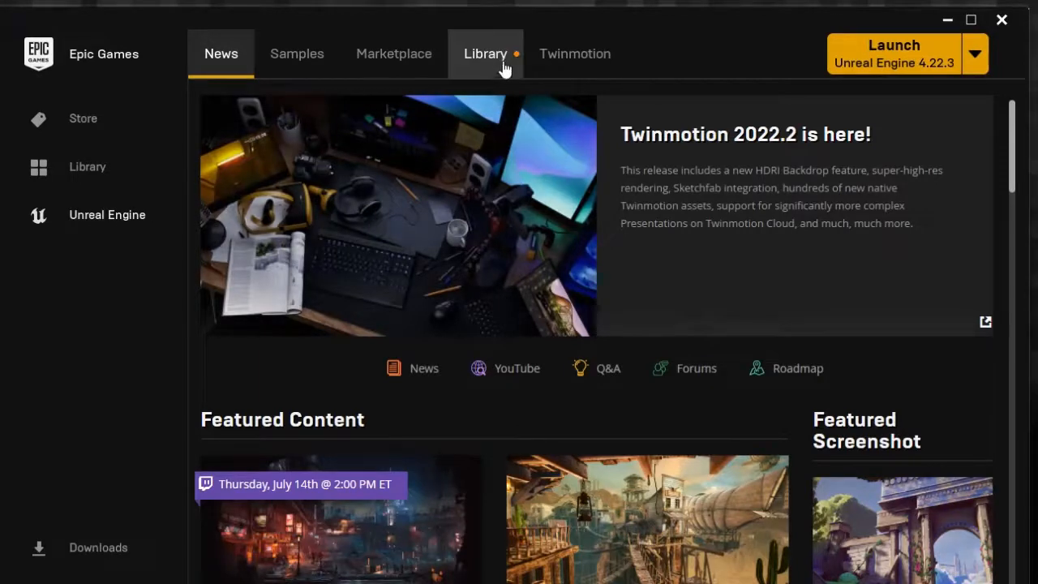
- Create a desktop shortcut for Unreal Engine 4.22.3 from the Epic Games Launcher library and minimize the launcher
left_click(473, 65)
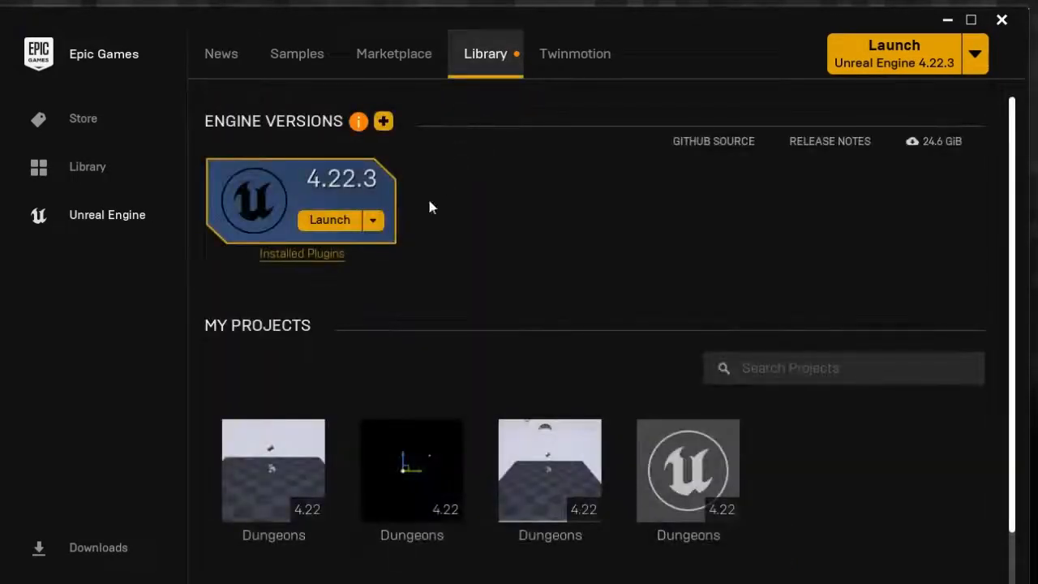
left_click(373, 221)
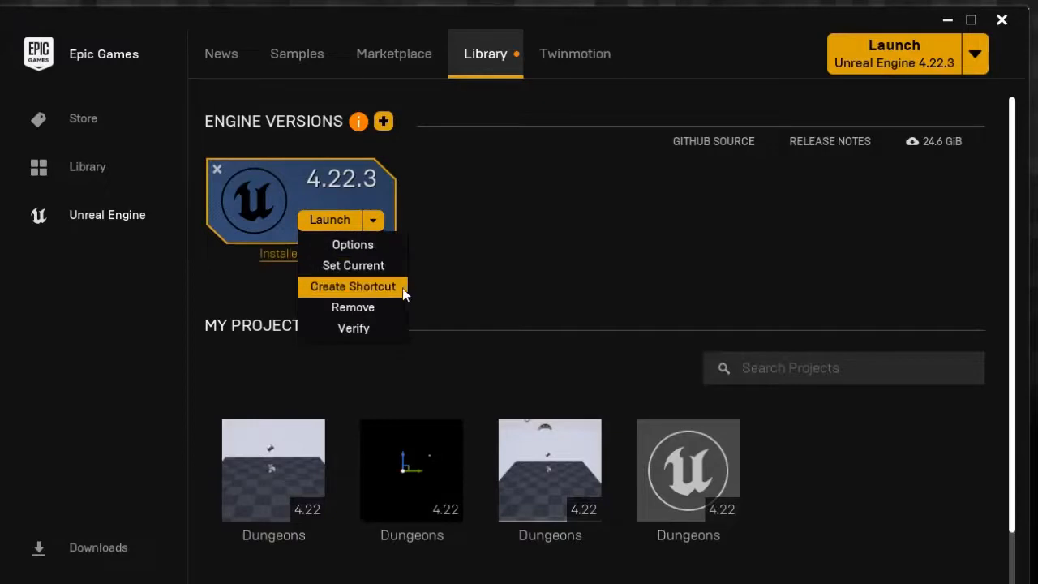
left_click(379, 287)
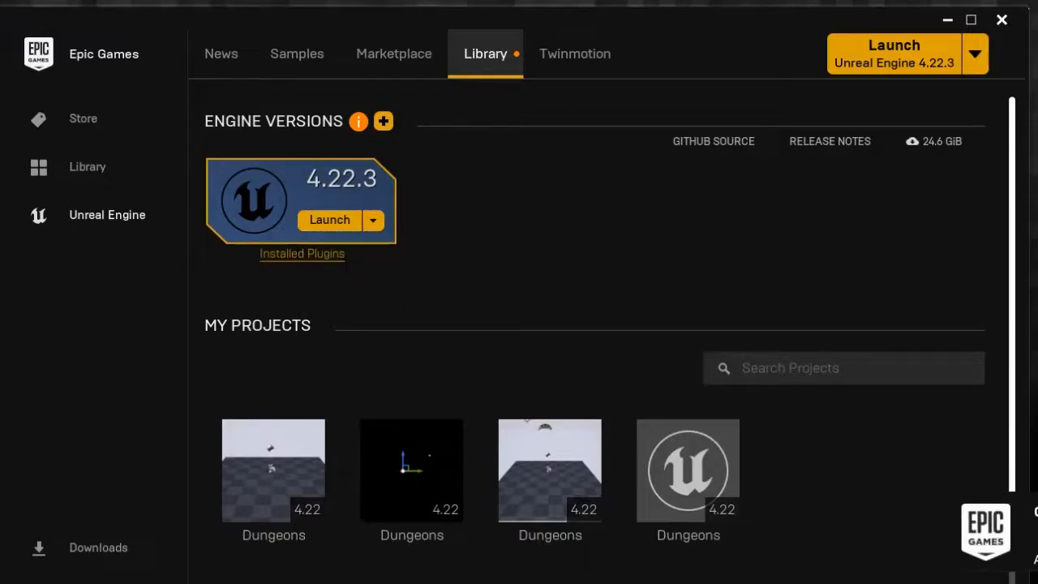
left_click(945, 19)
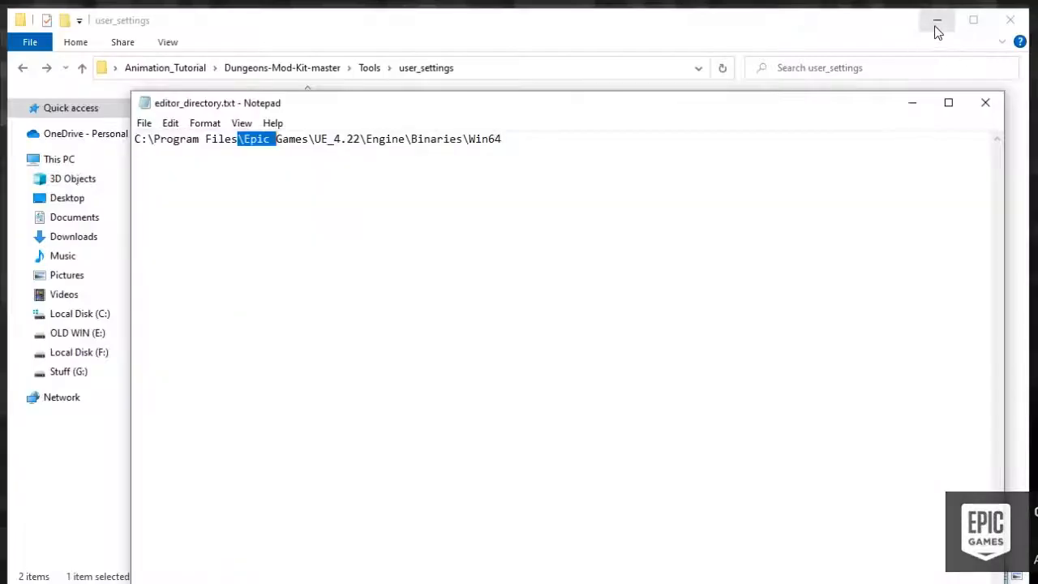
- Open the file location of the Unreal Engine desktop shortcut through its properties
left_click(935, 28)
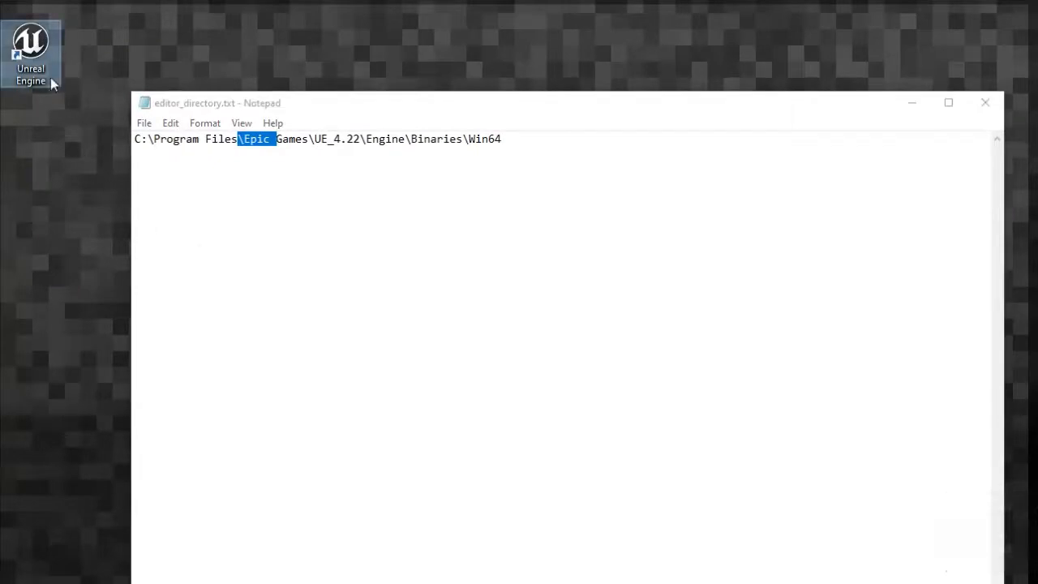
right_click(43, 57)
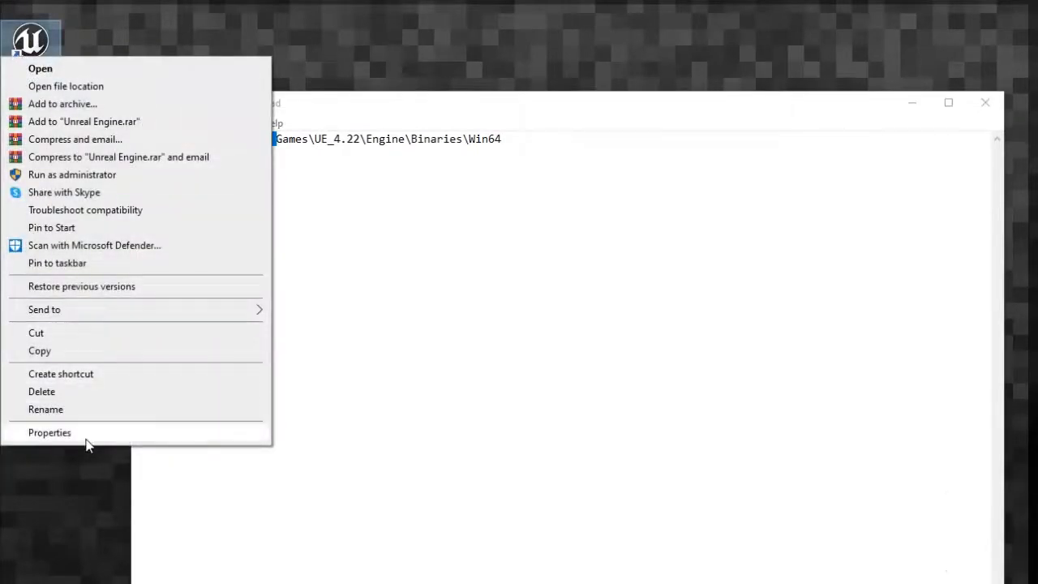
left_click(78, 437)
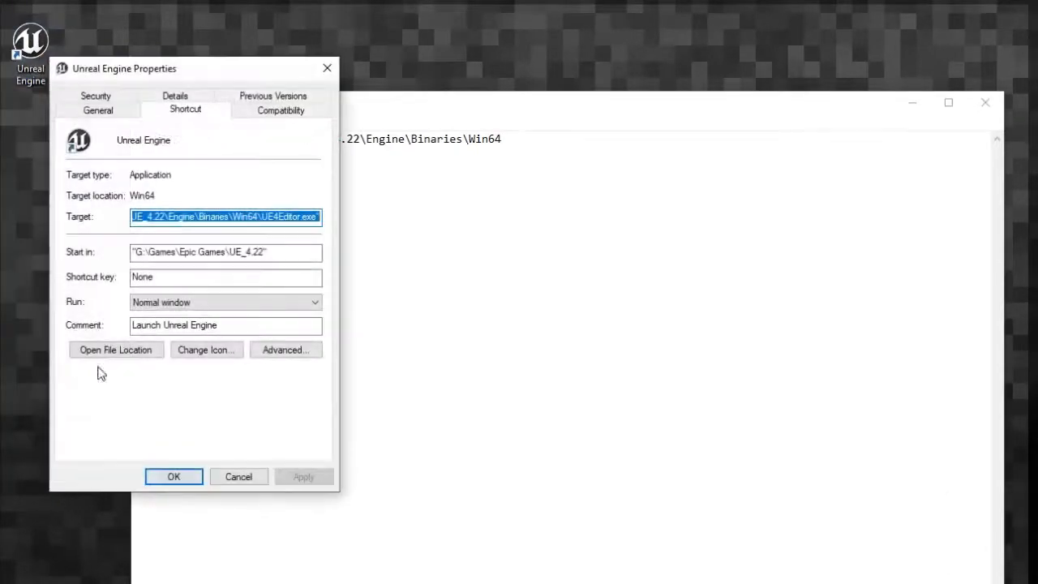
left_click(116, 350)
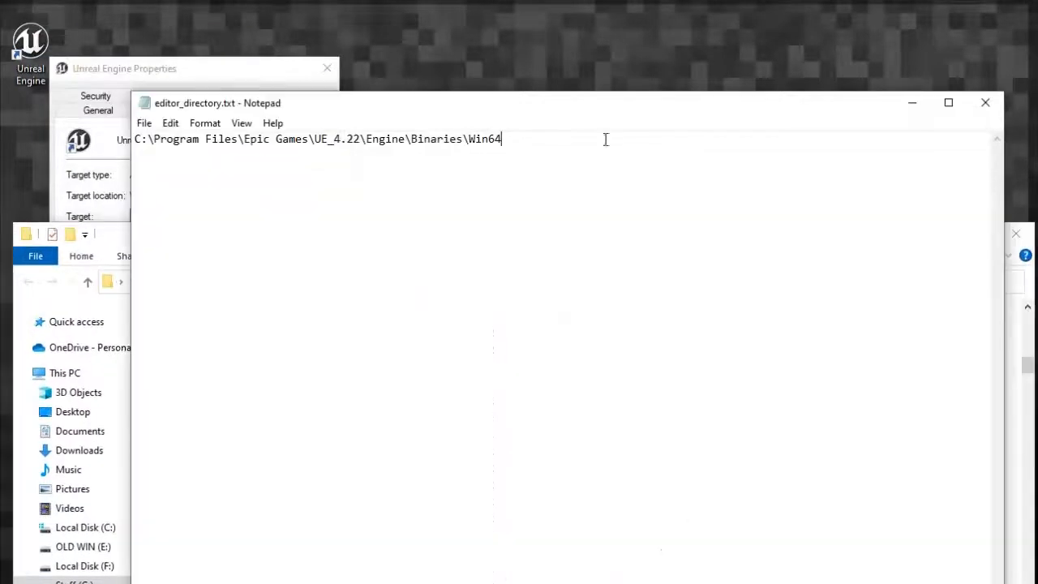
- Replace the path in editor_directory.txt with G:\Games\Epic Games\UE_4.22\Engine\Binaries\Win64, save it, and close the open windows
left_click_drag(604, 138, 40, 156)
type("G:\\Games\\Epic Games\\UE_4.22\\Engine\\Binaries\\Win64")
key("ctrl+s")
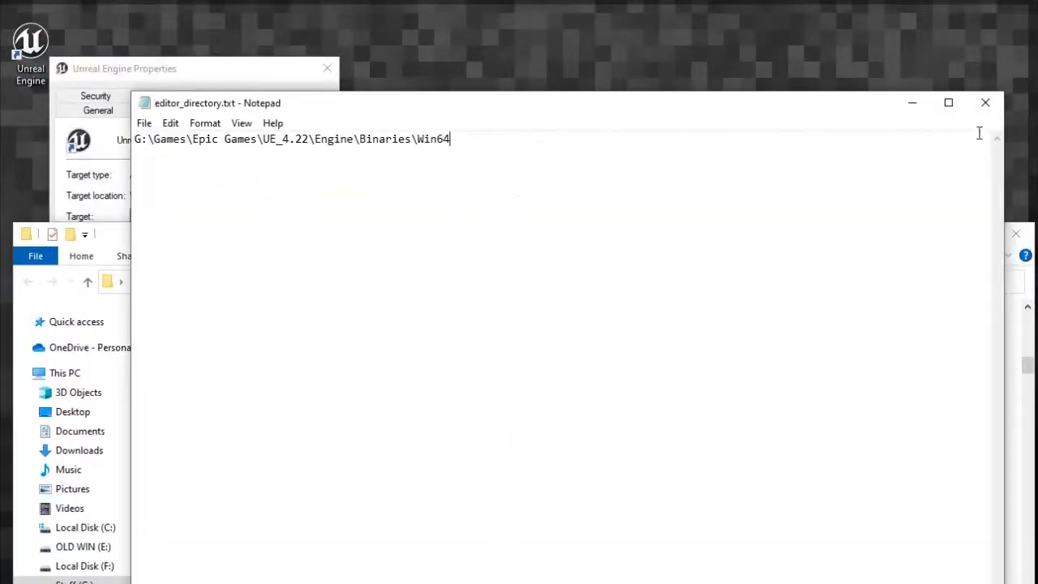
left_click(986, 102)
left_click(1015, 233)
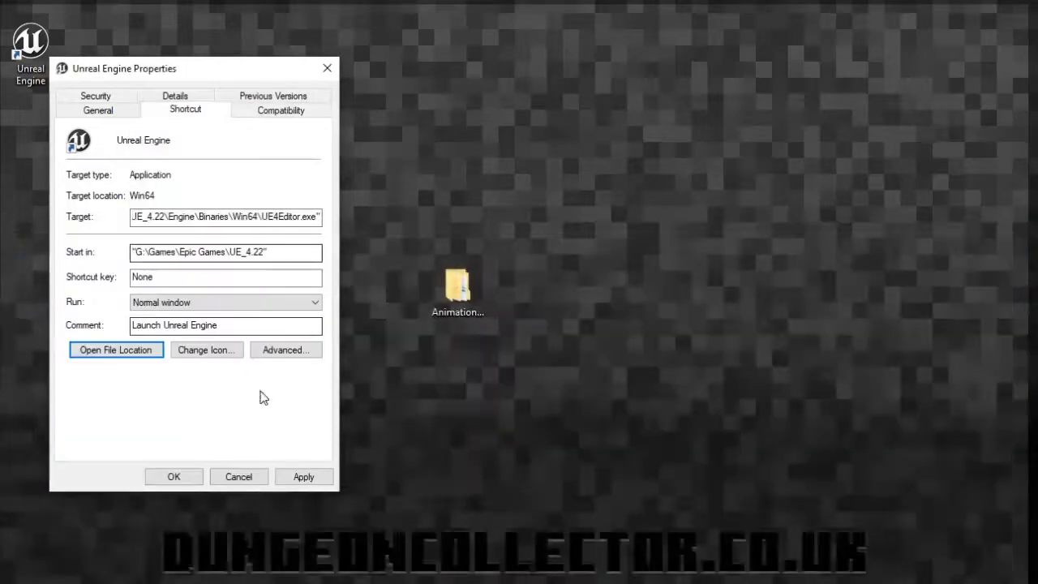
left_click(240, 477)
- Reopen the Dungeons-Mod-Kit-master folder inside Animation_Tutorial
double_click(458, 289)
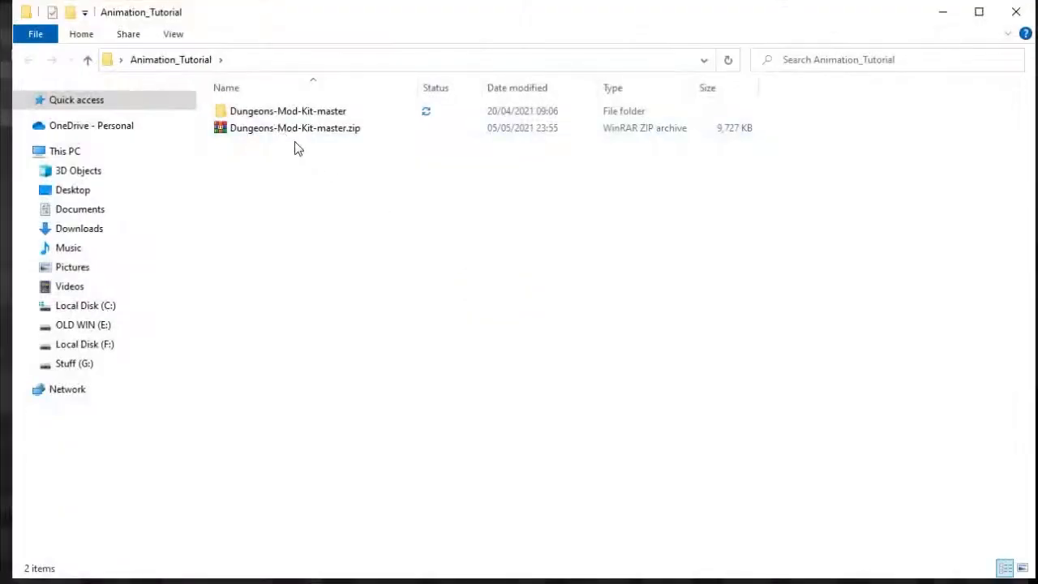
double_click(262, 111)
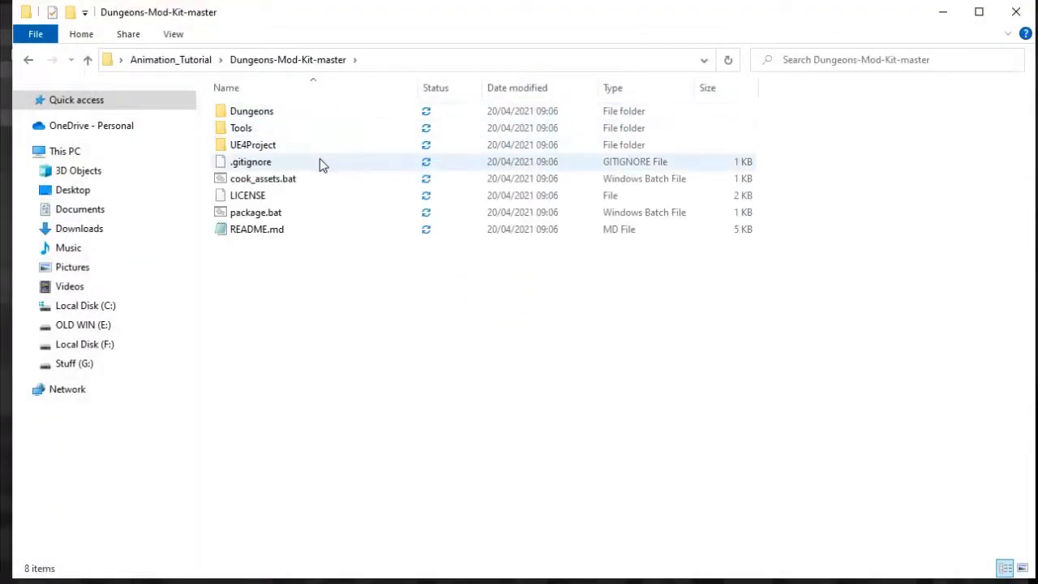
mouse_move(539, 21)
left_mouse_down()
mouse_move(546, 103)
mouse_move(523, 30)
left_mouse_up()
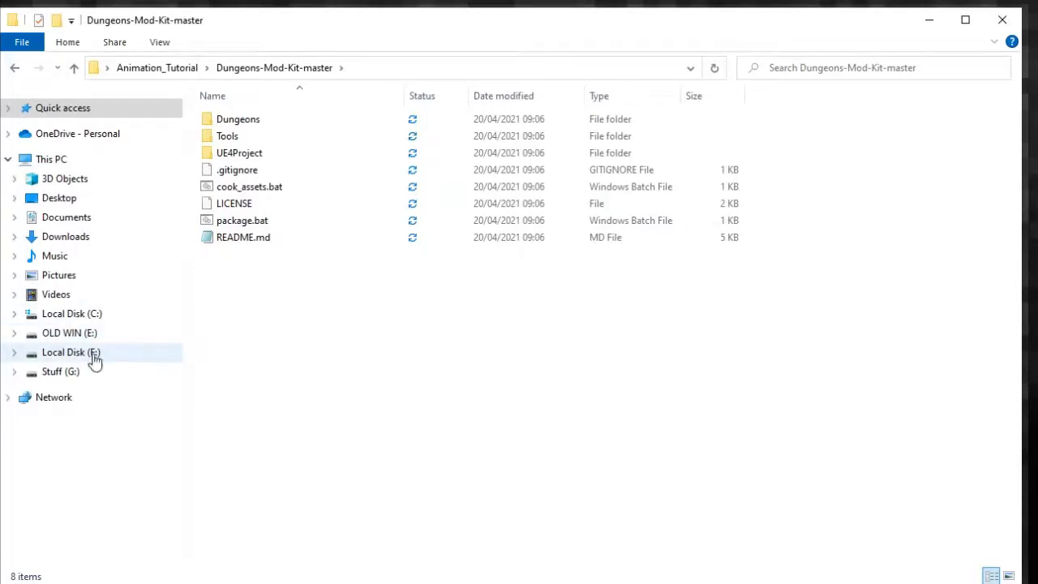
- Open the Modding folder inside Mincraft Dungeons on the OLD WIN (E:) drive
left_click(75, 334)
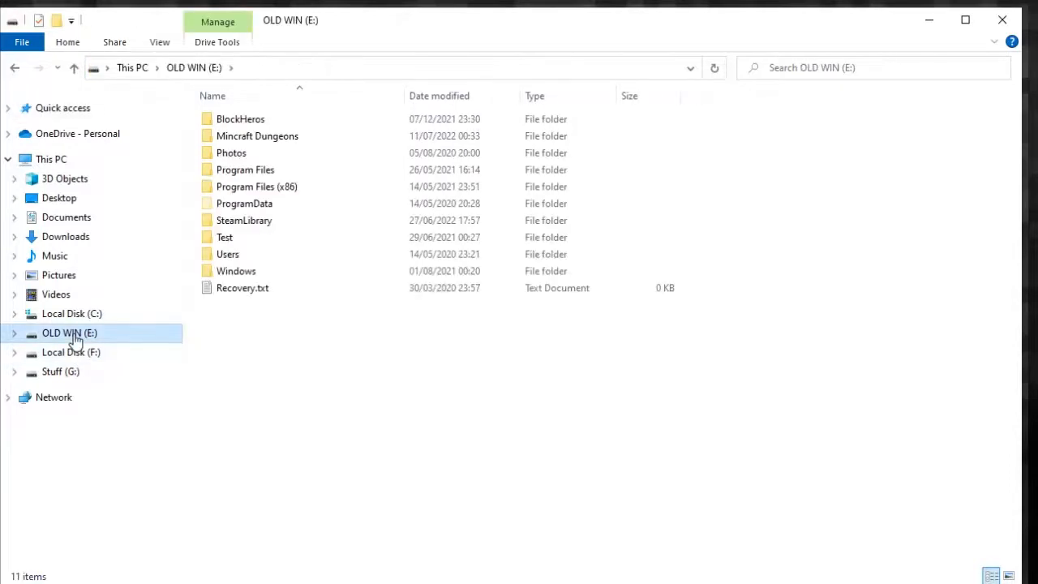
double_click(264, 137)
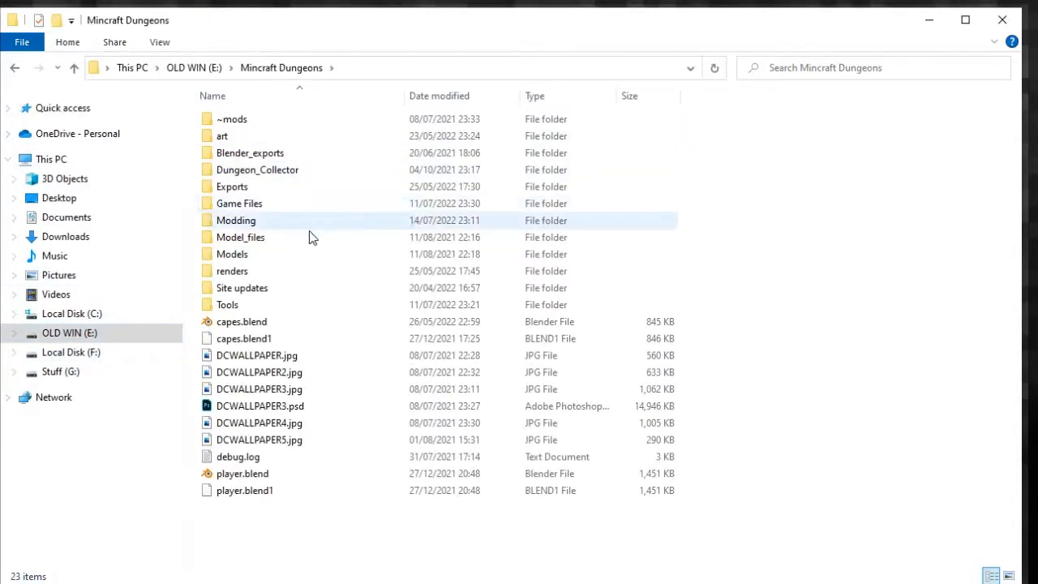
left_click(250, 224)
double_click(250, 224)
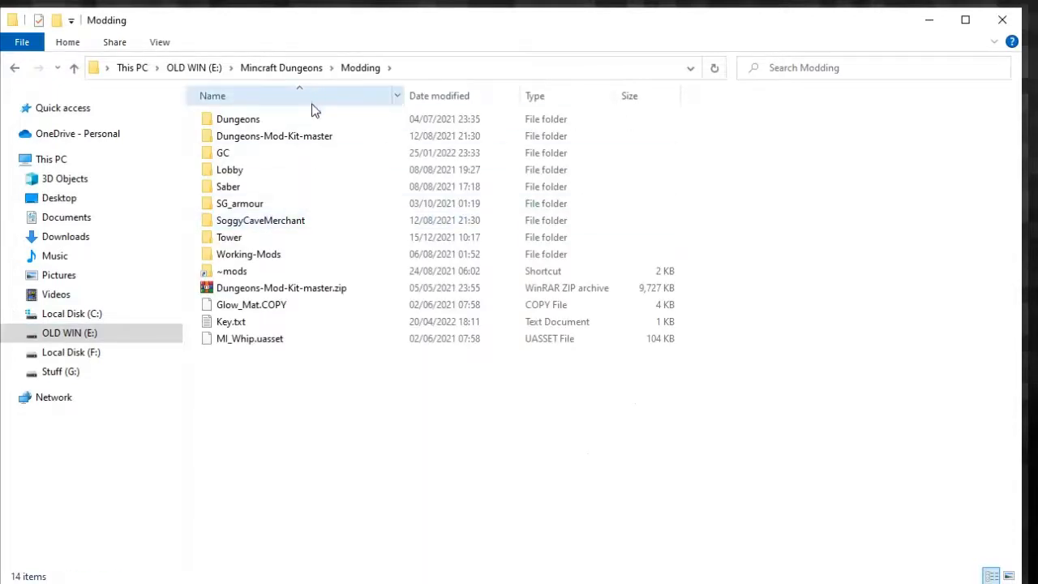
- Open the Exports folder inside Mincraft Dungeons and look over the exported game version folders
left_click(315, 70)
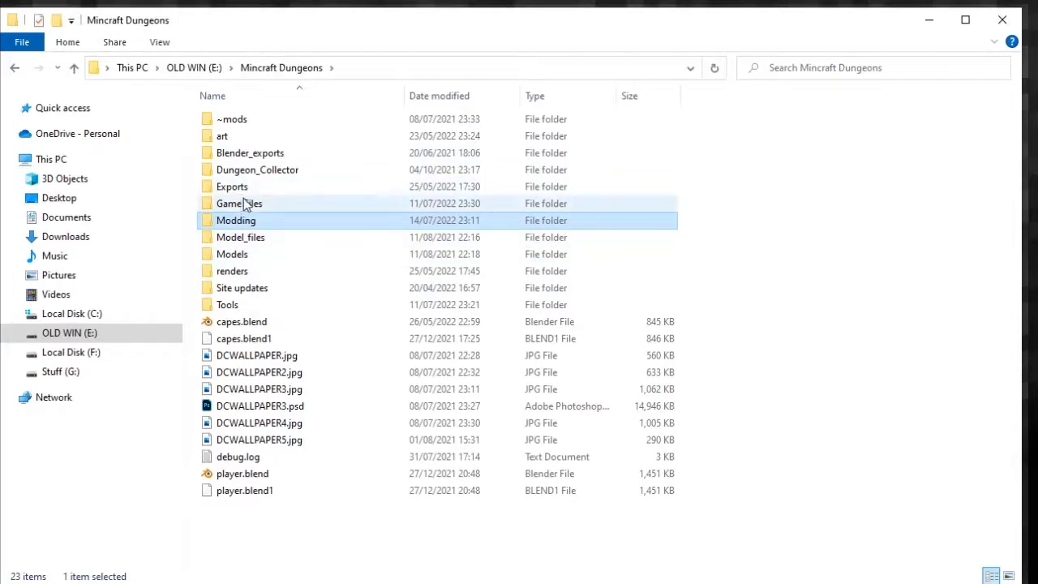
double_click(246, 204)
left_click(302, 73)
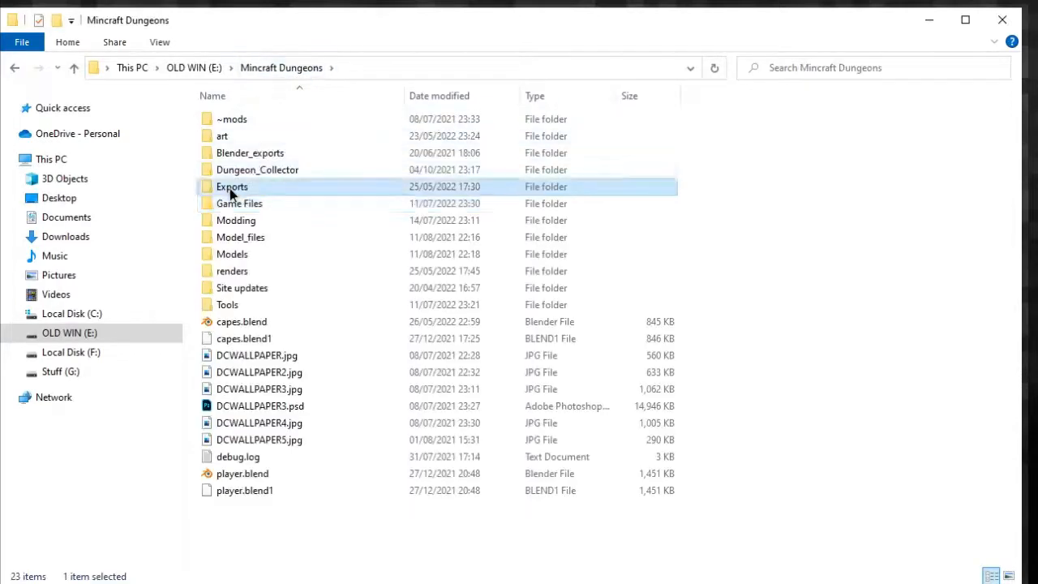
double_click(230, 188)
scroll(297, 236, "down", 1)
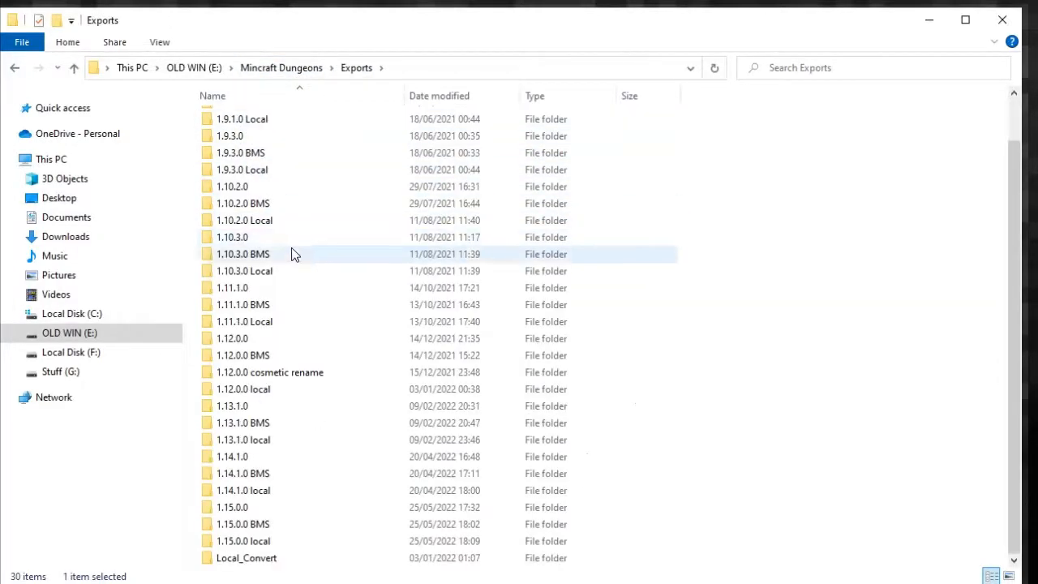
left_click(250, 558, "shift")
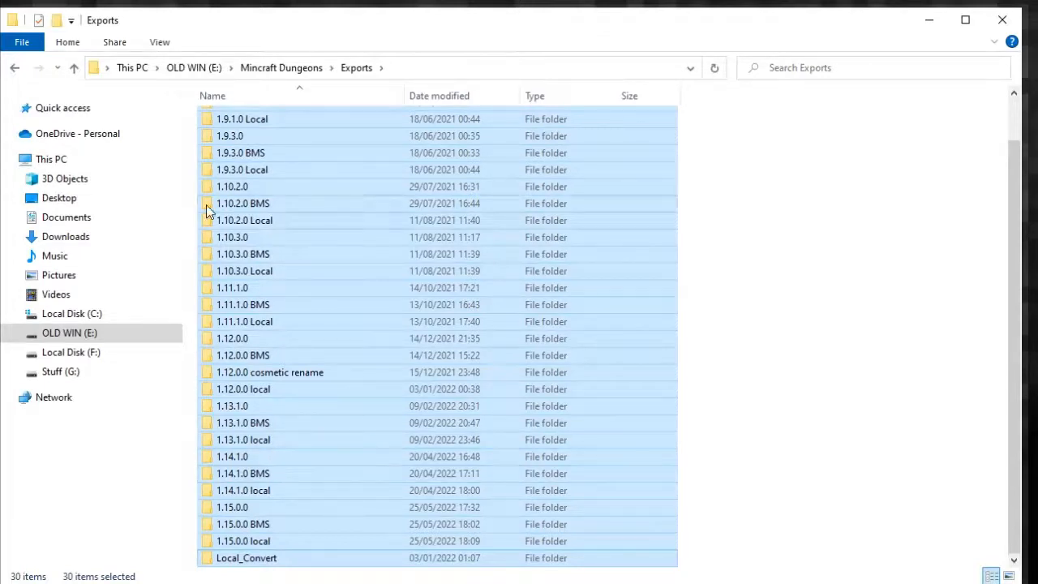
left_click(846, 496)
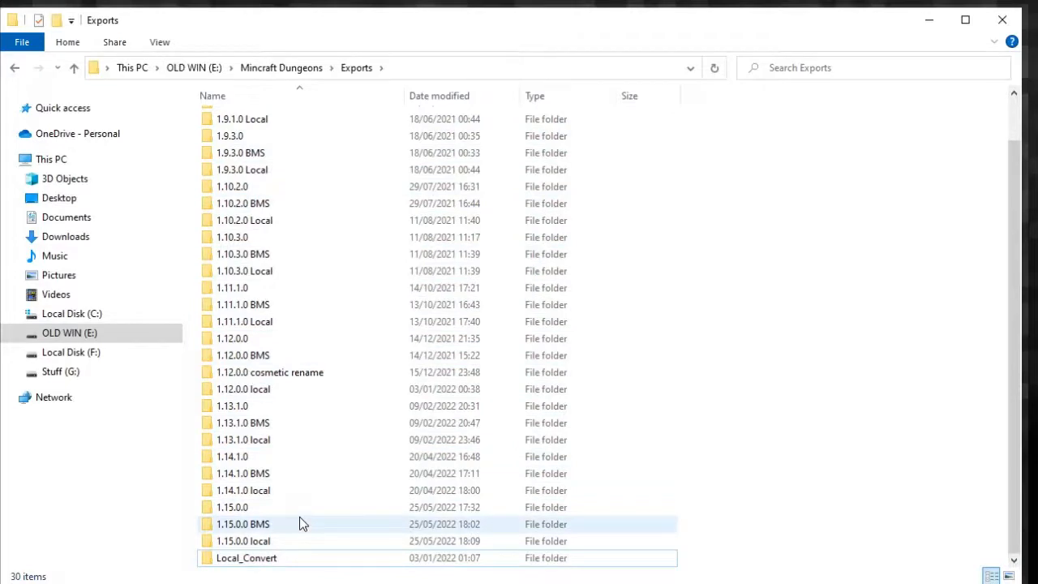
- In the 1.15.0.0 export, open Game > Actors > Characters > Player > Master and select SK_Player_Master.psk
left_click(229, 512)
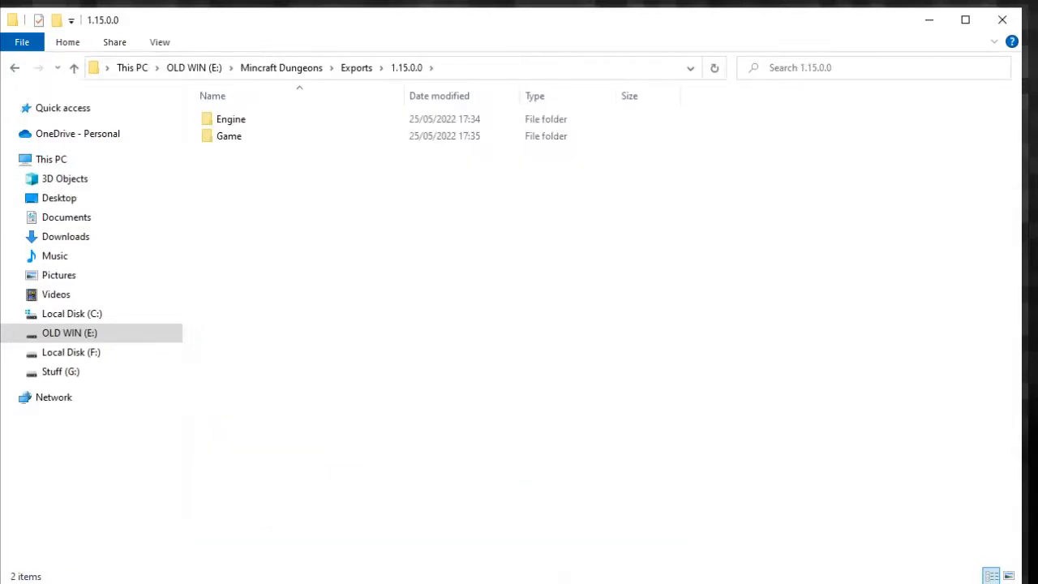
double_click(230, 136)
double_click(235, 120)
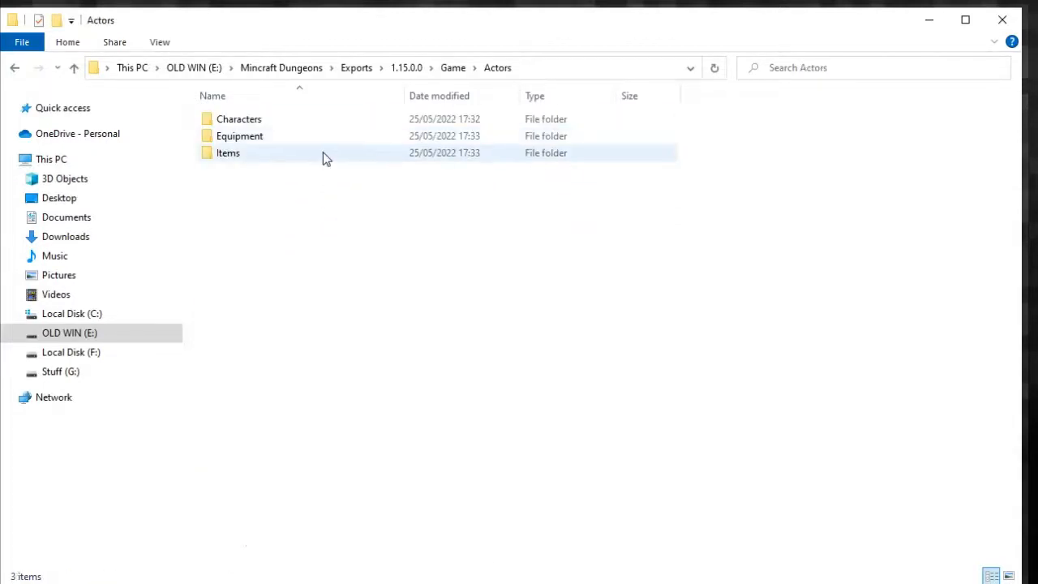
double_click(240, 123)
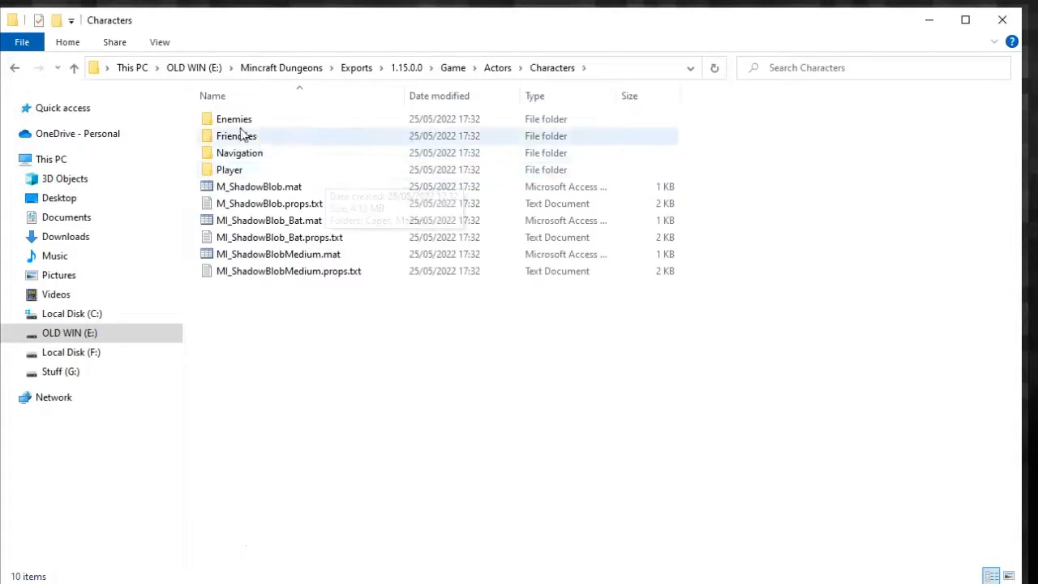
double_click(231, 169)
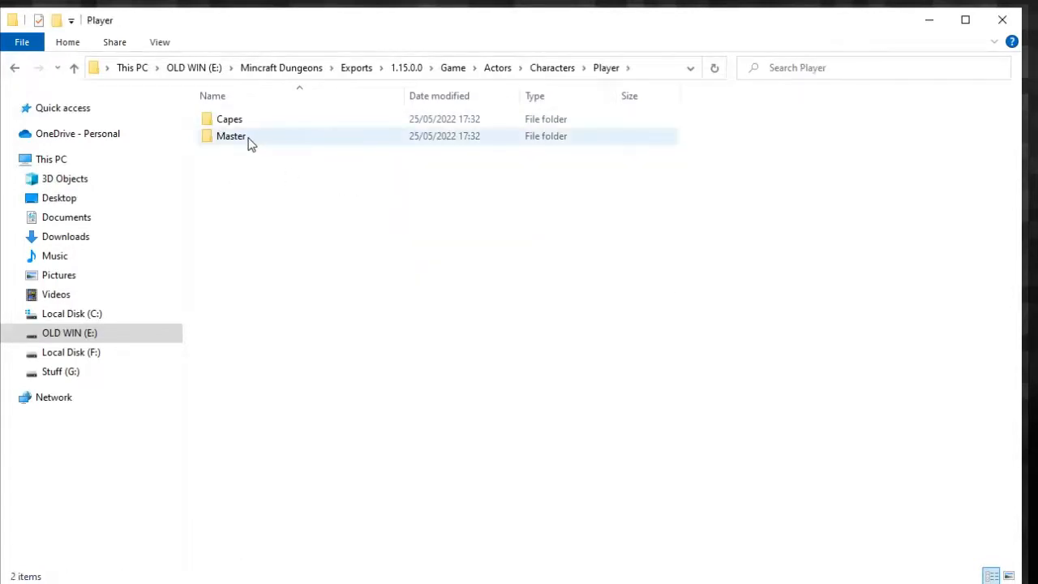
double_click(245, 137)
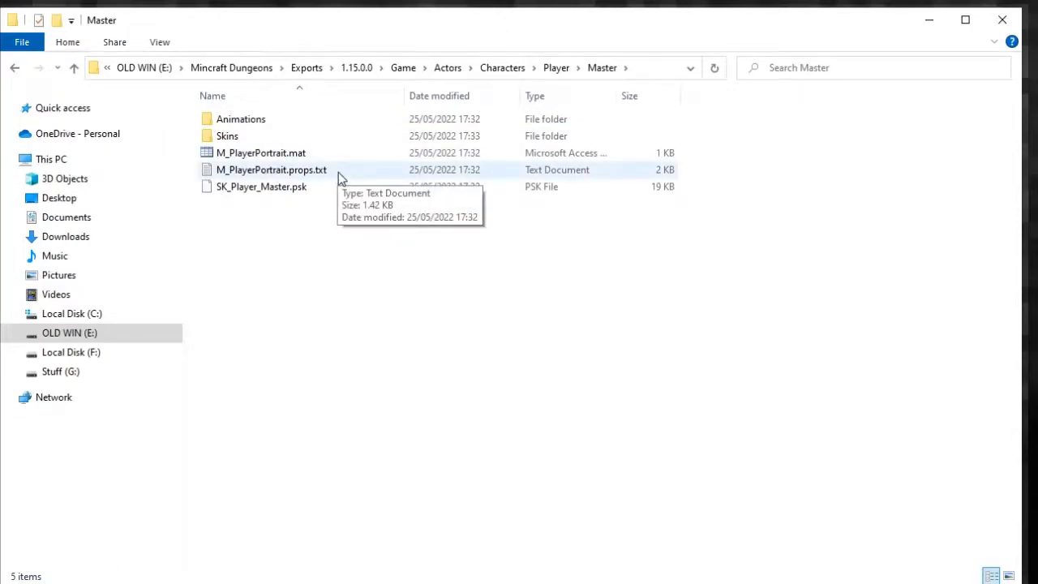
left_click(284, 189)
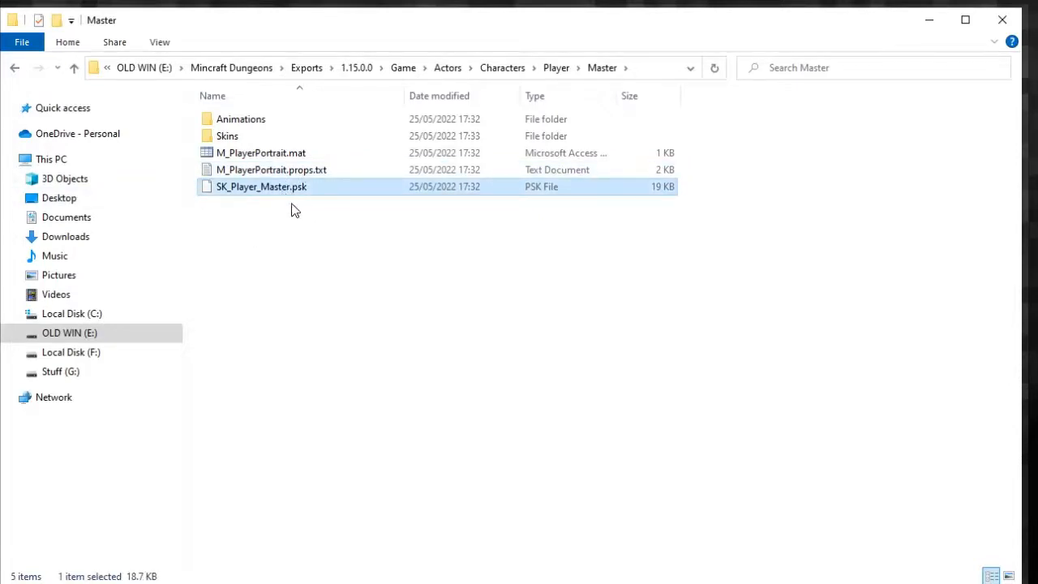
- Open the Master folder's Animations subfolder and examine its .psa files, including the Player_Master_Walk variants
left_click(251, 124)
double_click(251, 124)
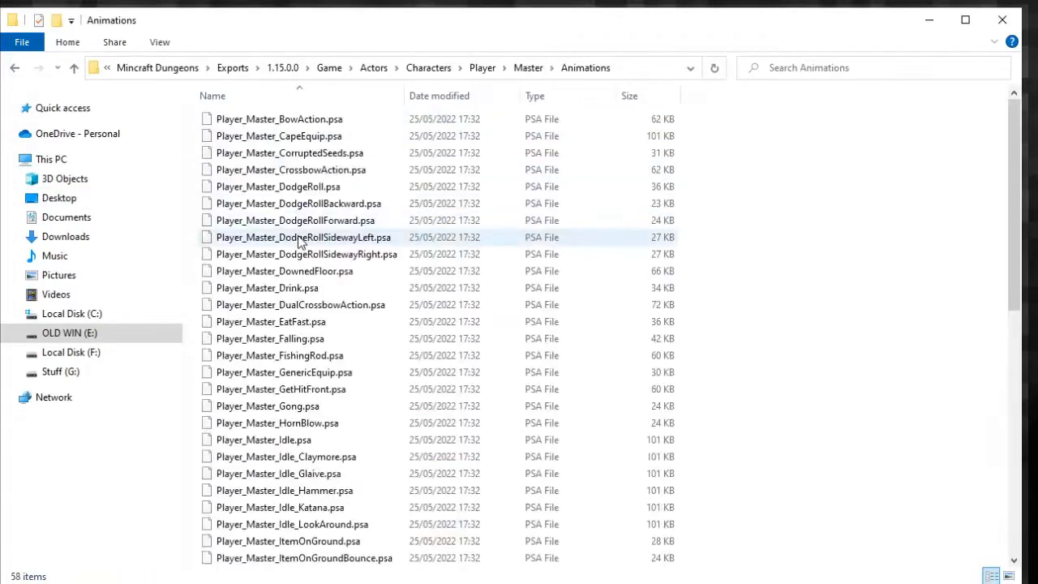
scroll(304, 253, "down", 6)
scroll(304, 252, "down", 5)
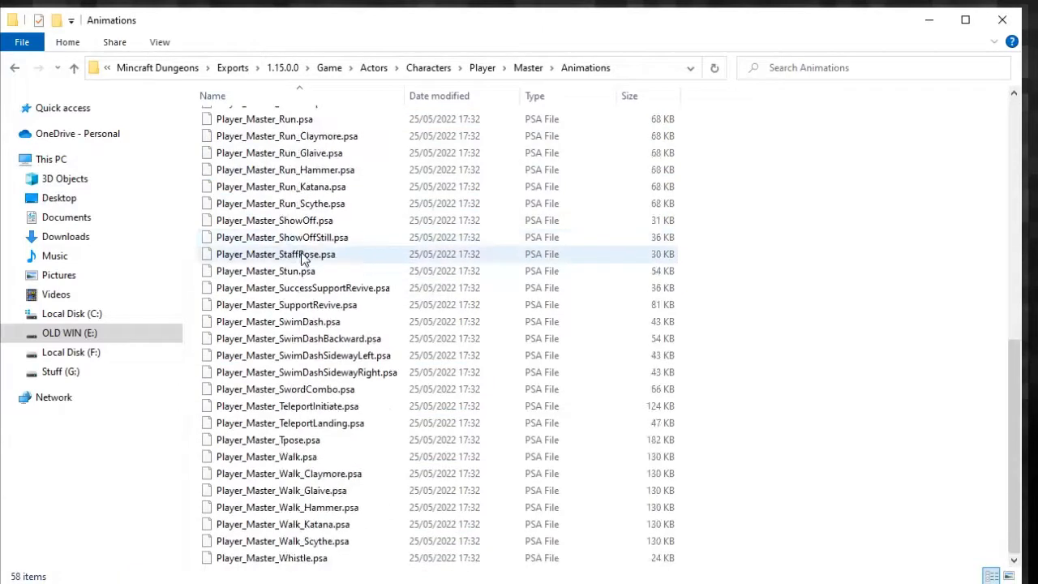
scroll(307, 260, "up", 11)
scroll(306, 275, "down", 11)
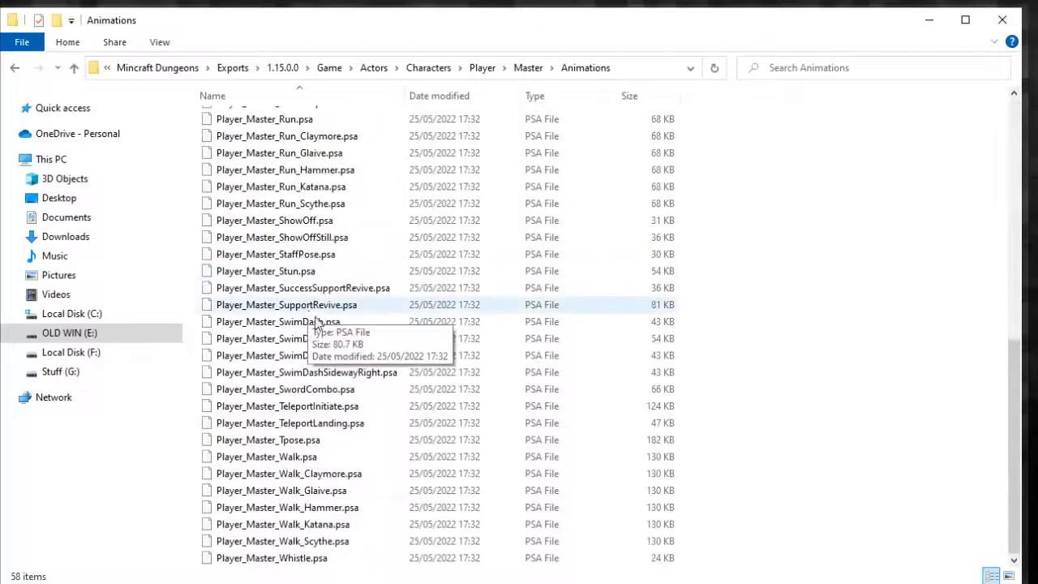
left_click(348, 511)
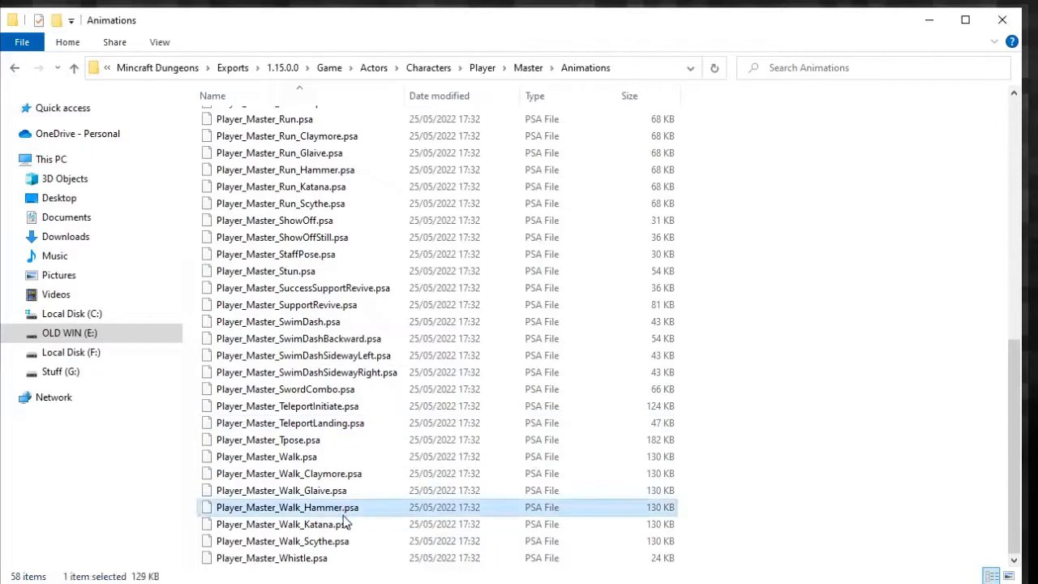
left_click(340, 491)
left_click(333, 476)
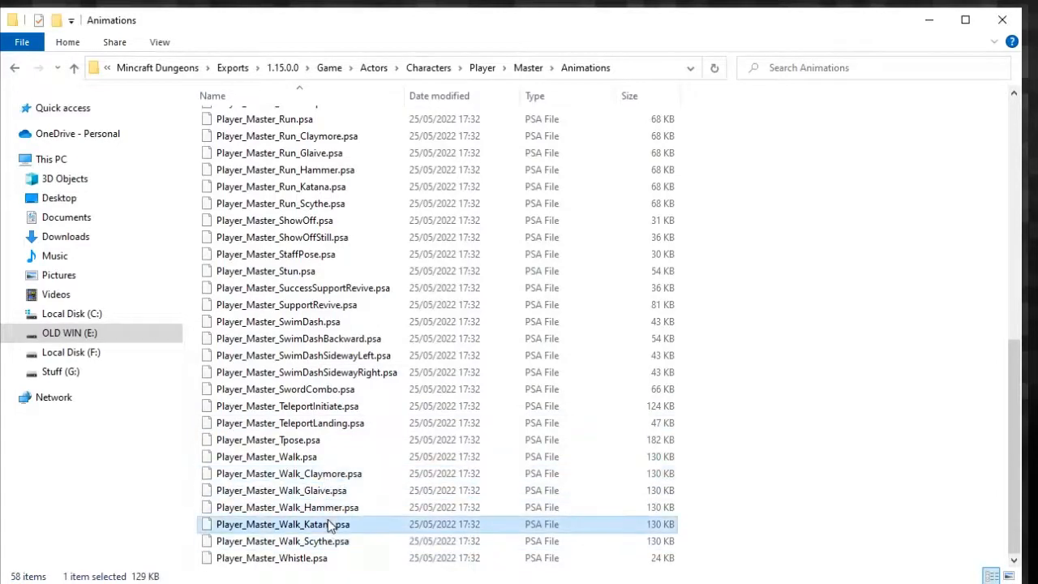
left_click(324, 457)
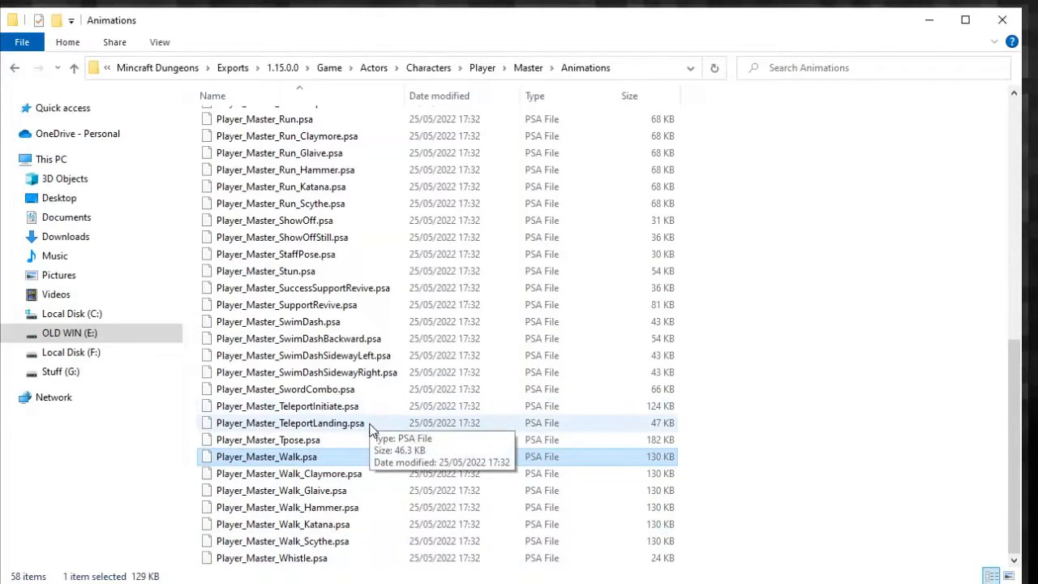
scroll(370, 442, "up", 4)
scroll(369, 453, "down", 4)
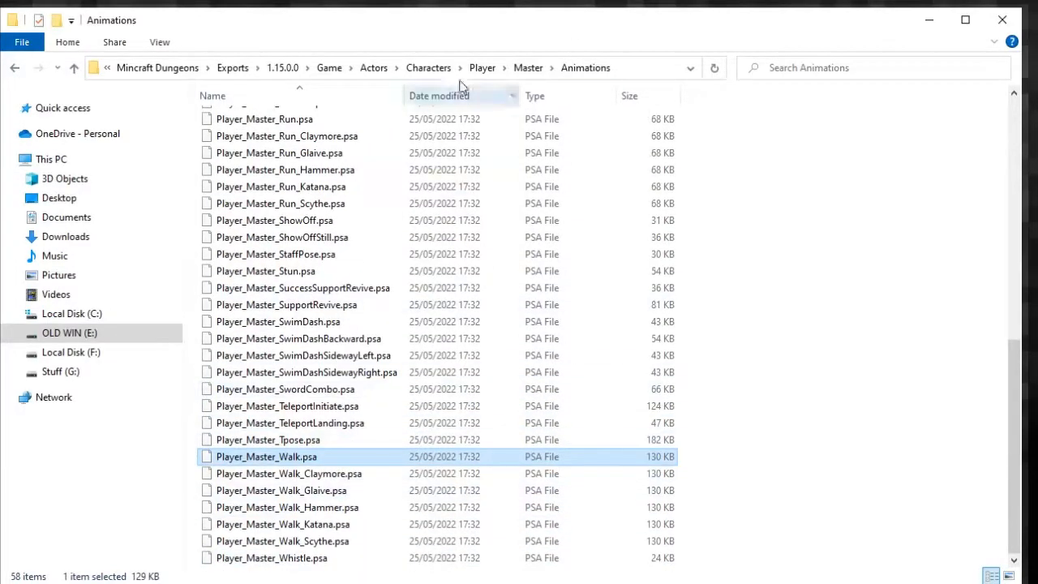
- Launch FModel from the Fmodel folder in Mincraft Dungeons > Tools and decline the application update
left_click(239, 72)
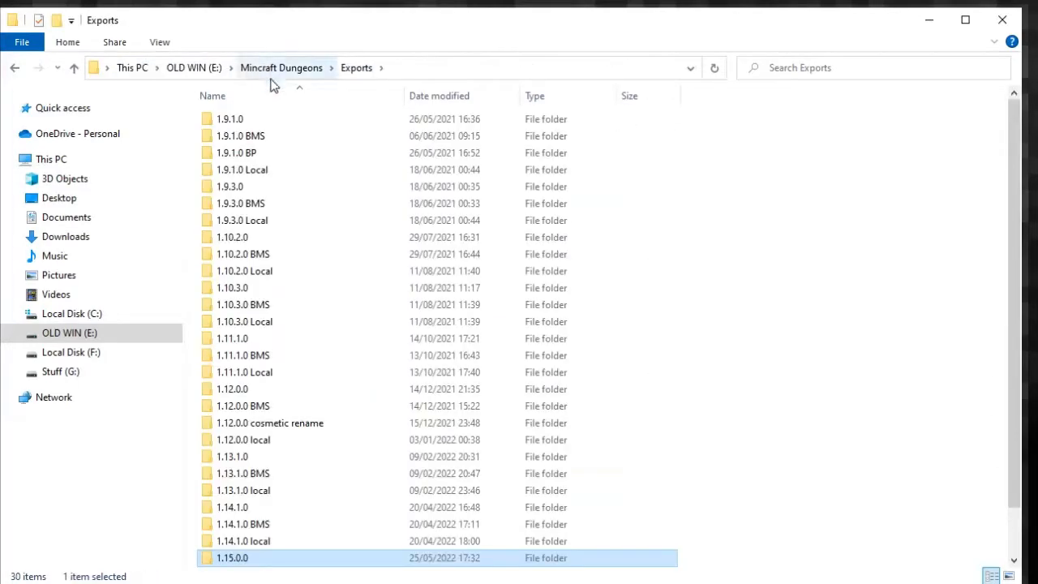
left_click(221, 70)
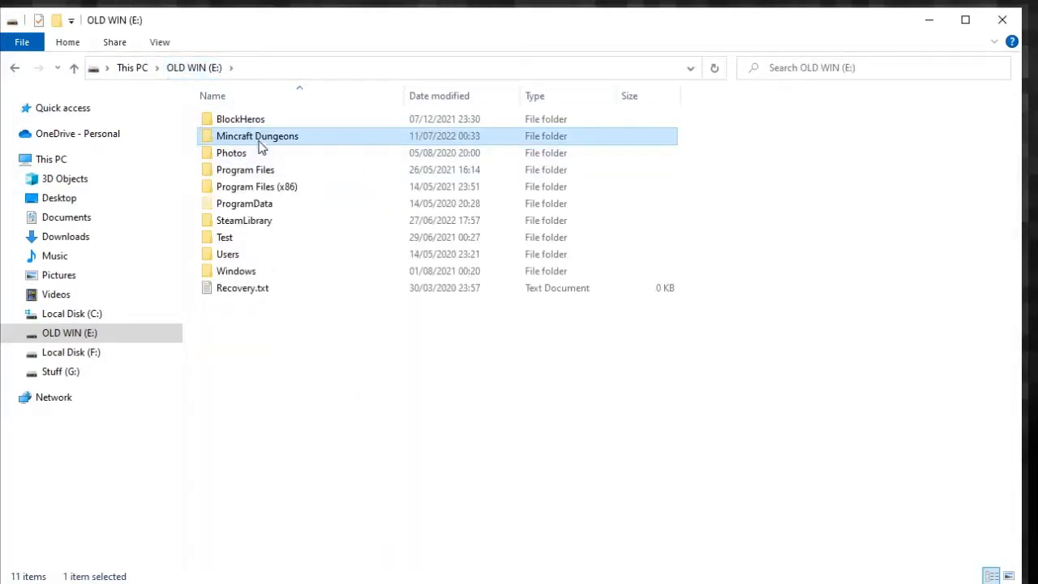
double_click(261, 138)
double_click(240, 306)
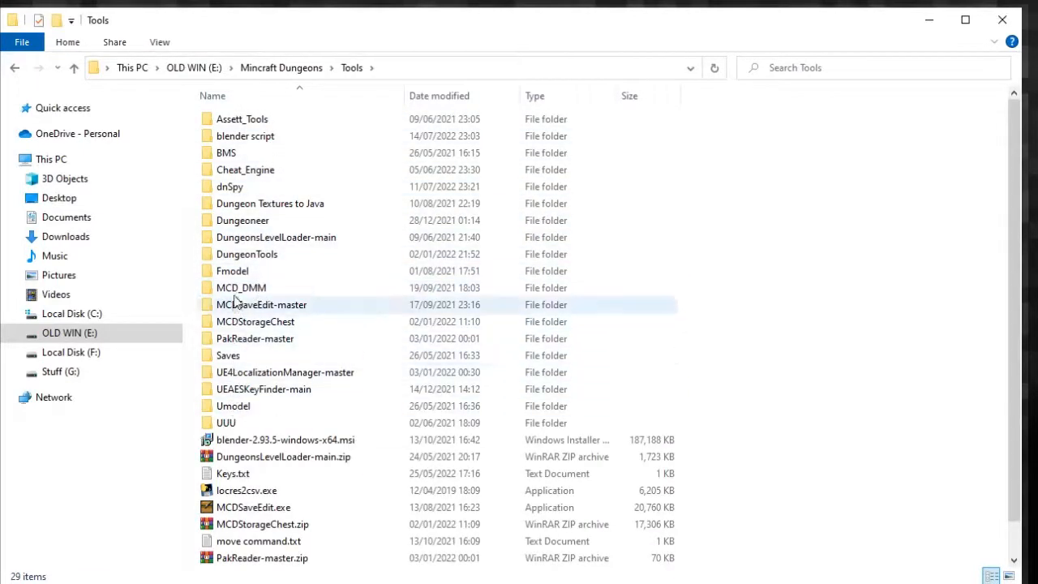
double_click(231, 271)
double_click(248, 139)
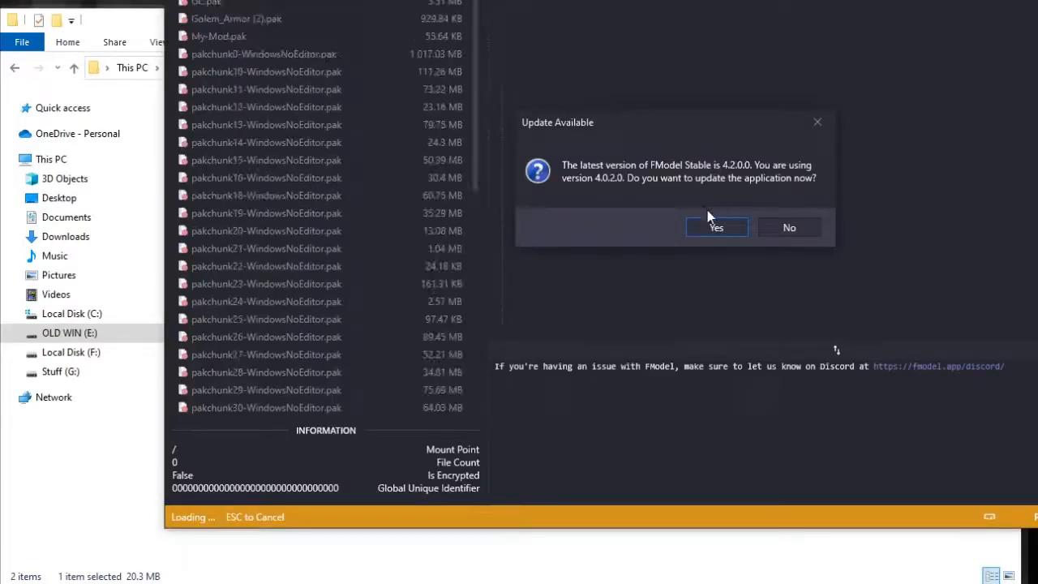
left_click(789, 227)
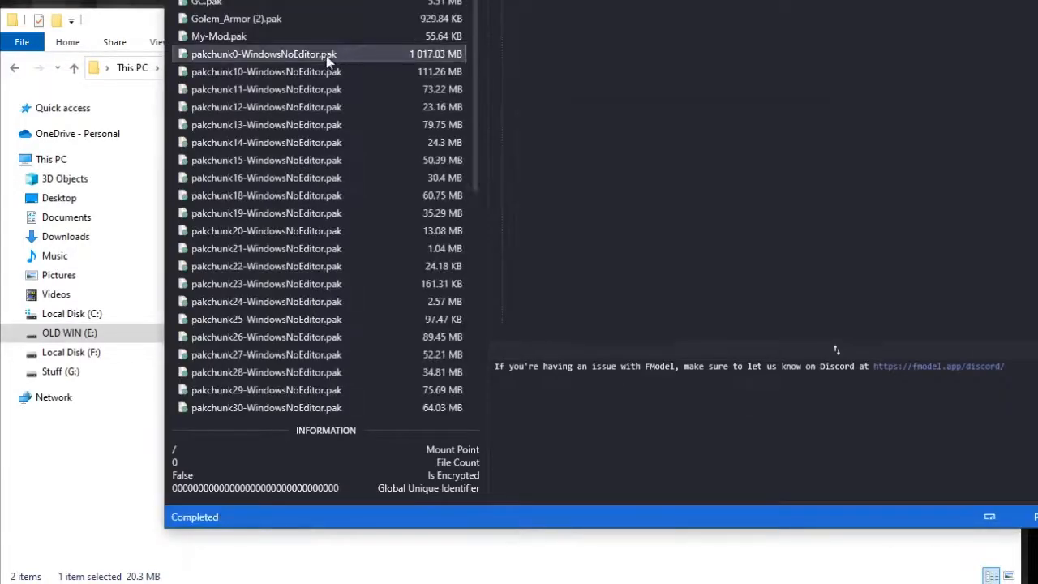
- Load the archives from pakchunk0-WindowsNoEditor.pak through pakchunk99-WindowsNoEditor.pak and reposition the FModel window so its whole folder tree is accessible
scroll(330, 260, "down", 10)
left_click(343, 388, "shift")
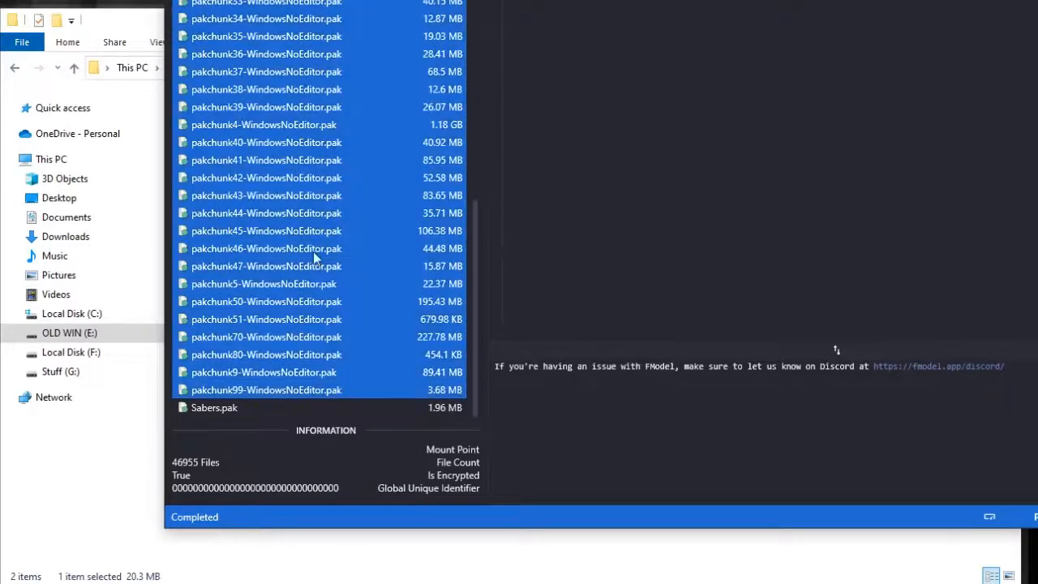
left_click_drag(836, 350, 767, 487)
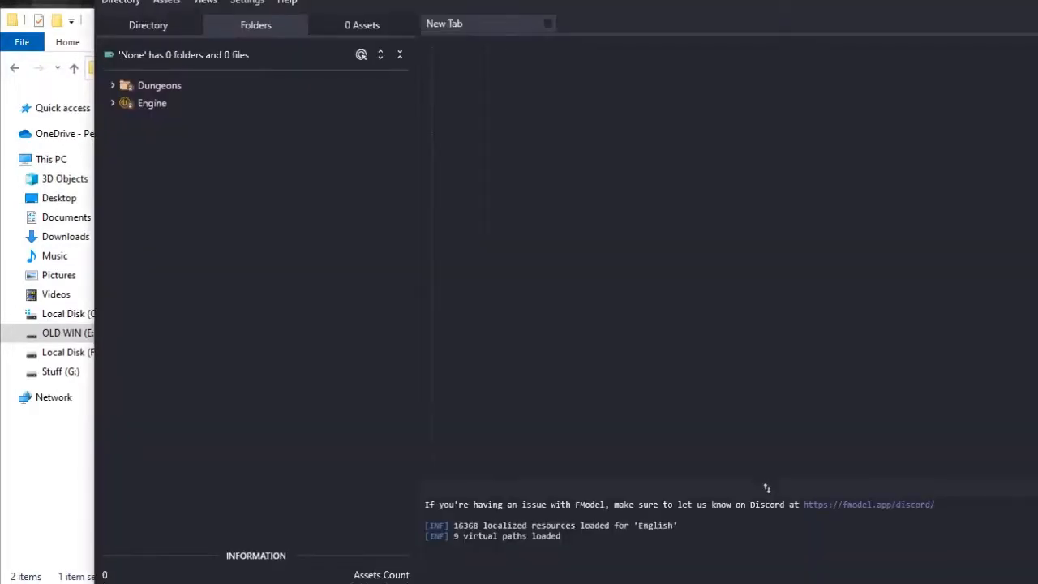
left_click_drag(545, 2, 454, 26)
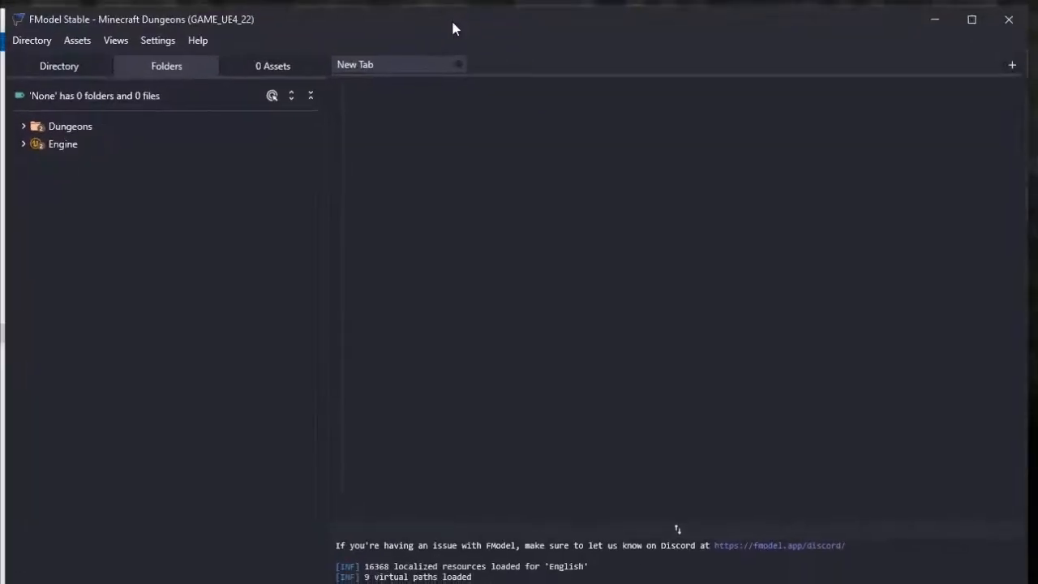
- Expand Dungeons > Content > Actors > Equipment > MeleeWeapons > Axe and select its Animations folder
left_click(23, 126)
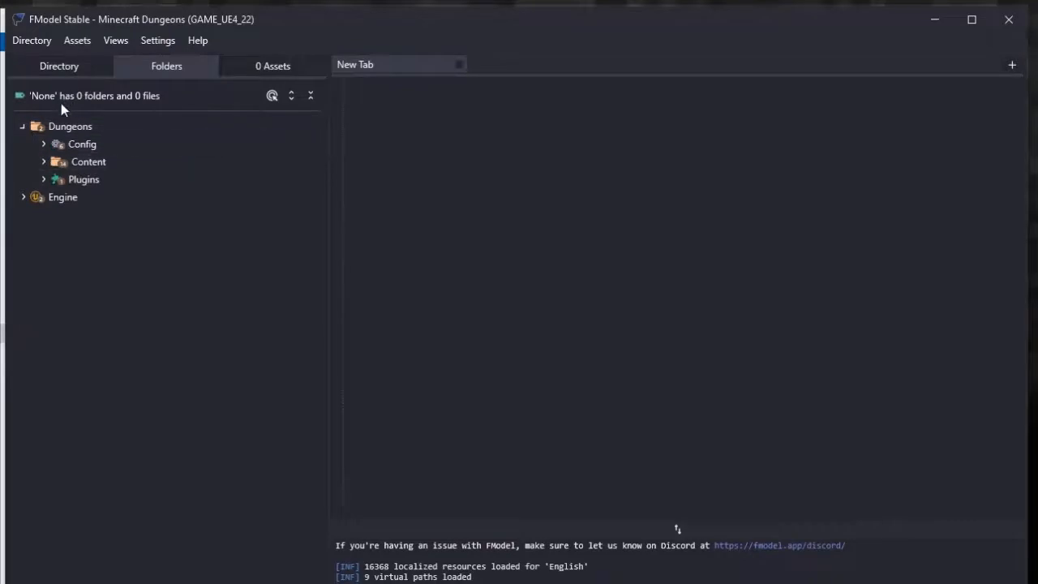
left_click(26, 125)
left_click(43, 161)
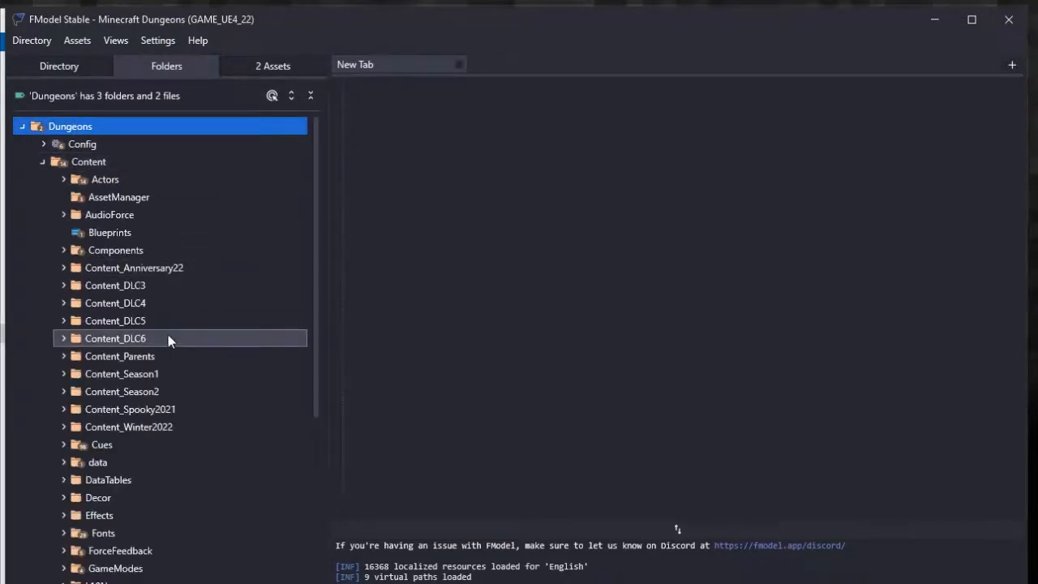
left_click(69, 178)
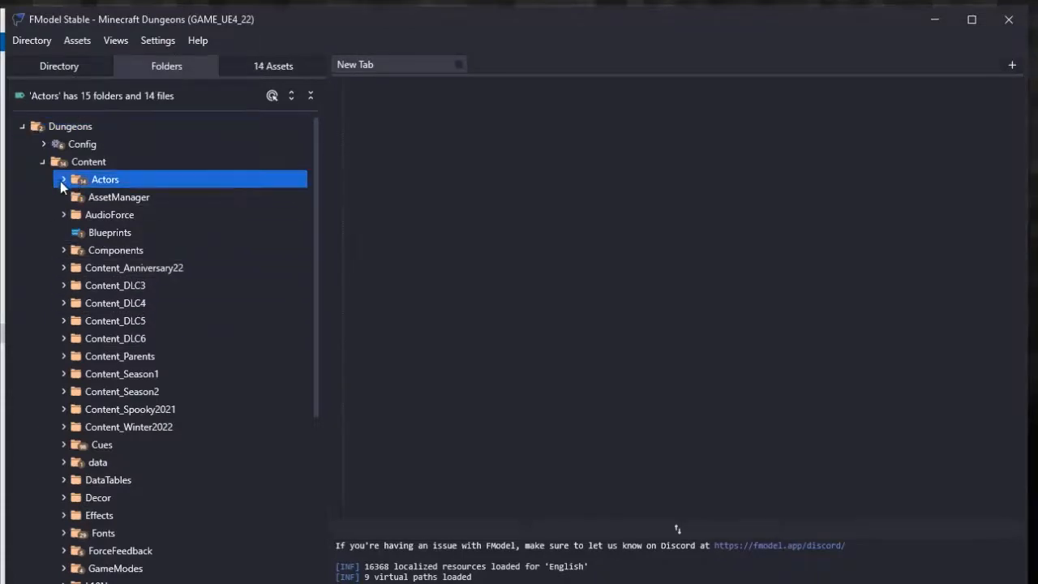
left_click(63, 180)
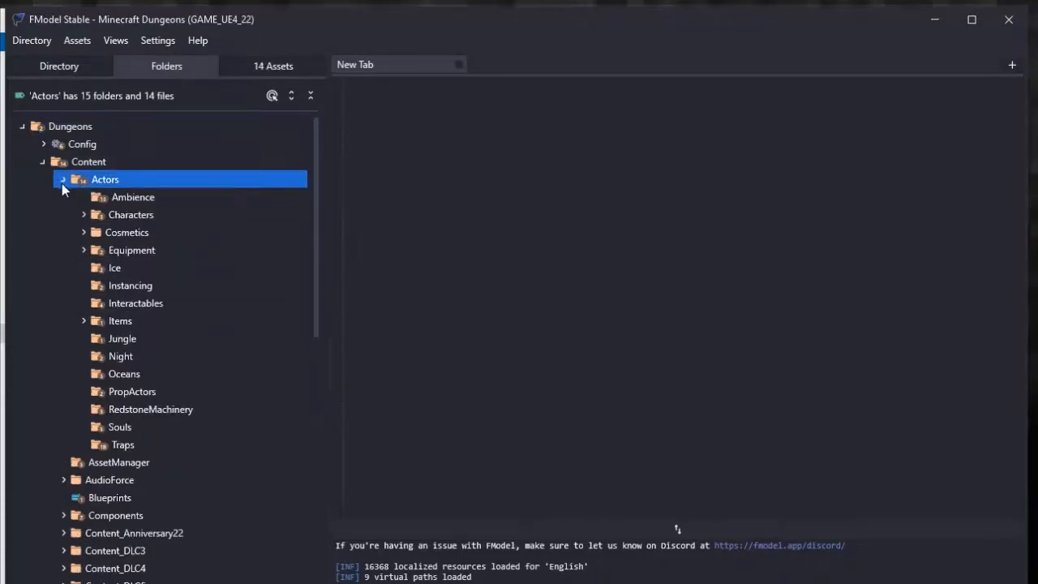
left_click(84, 251)
left_click(104, 284)
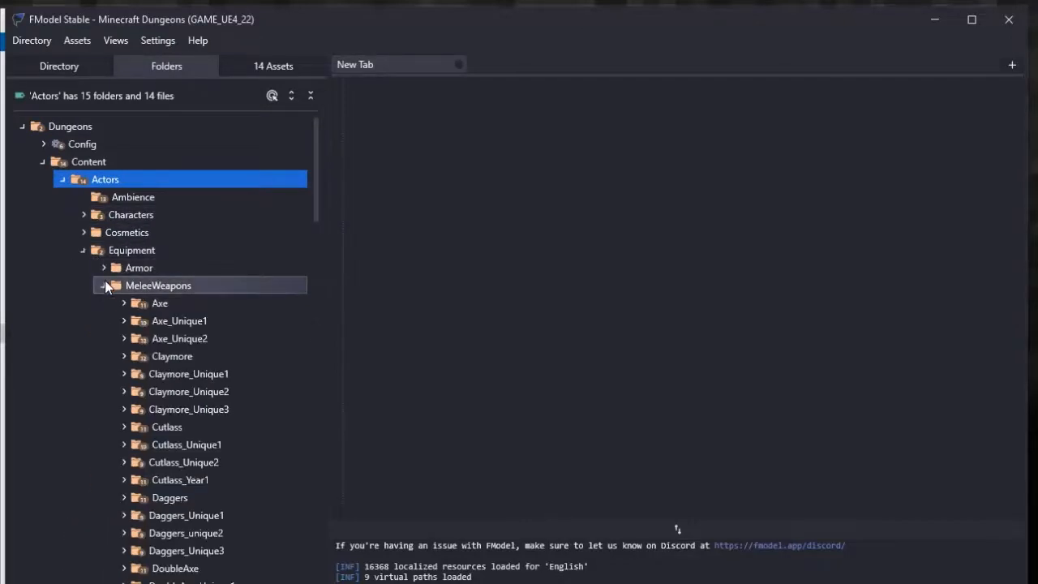
left_click(124, 304)
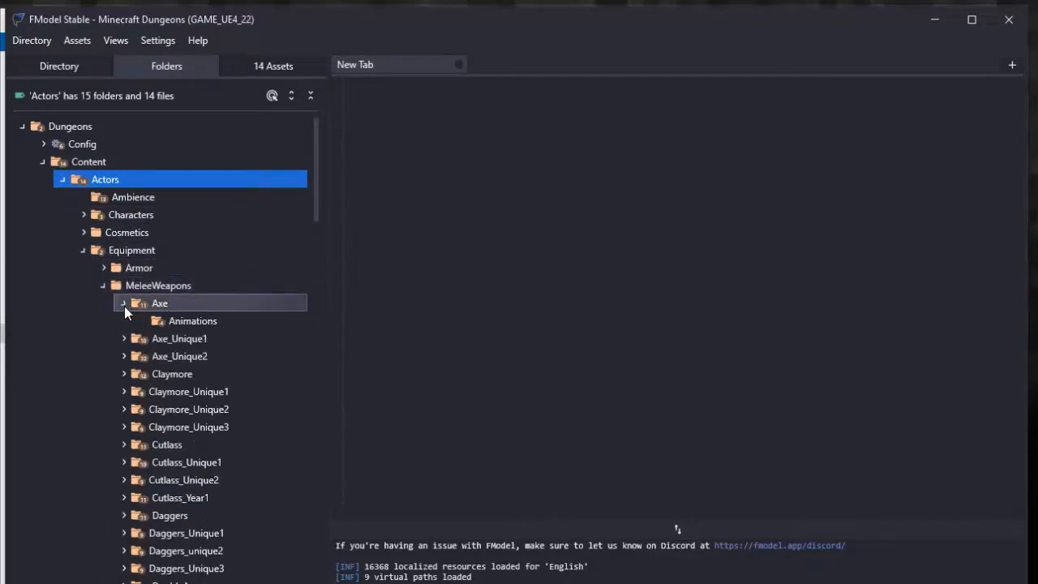
left_click(183, 325)
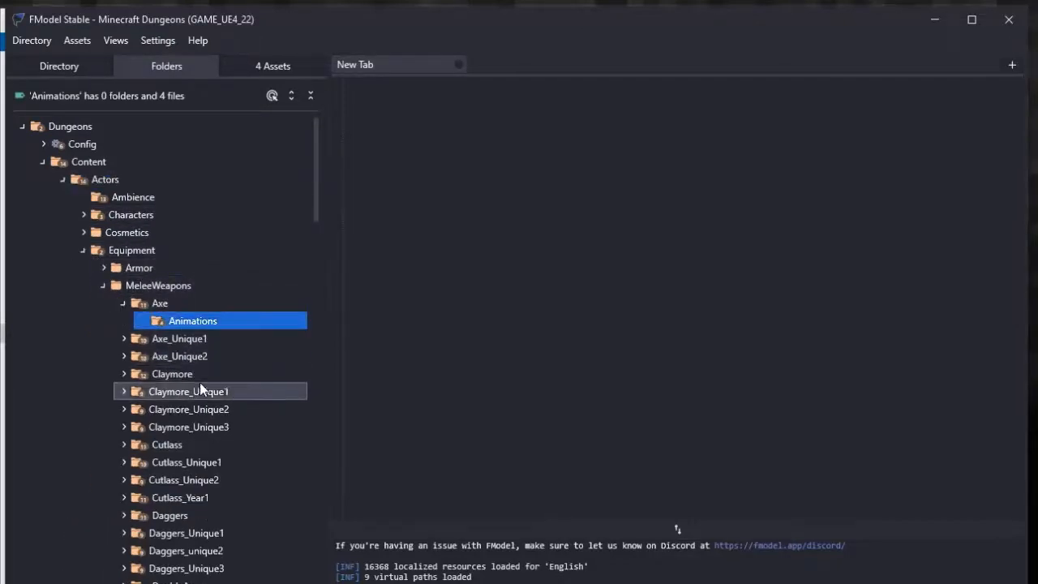
- Show the assets in the Axe Animations folder and open Player_Master_AxeCombo.uasset to view its properties
left_click(267, 68)
left_click(195, 143)
left_click(178, 197, "shift")
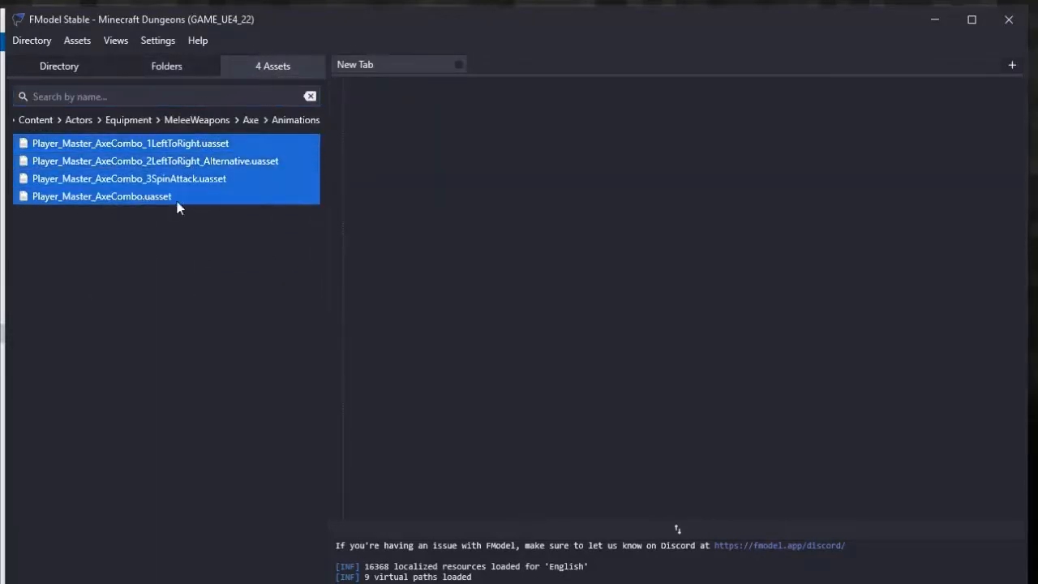
double_click(158, 201)
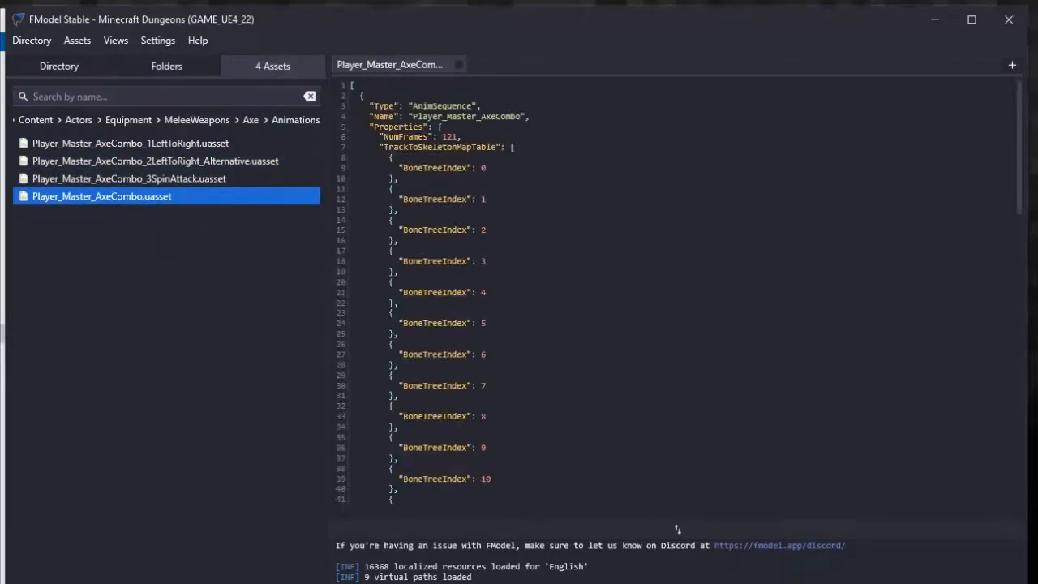
- Find the Skeleton entry in the Player_Master_AxeCombo properties and highlight the Player_Master_Skeleton name in its object path
scroll(478, 235, "down", 20)
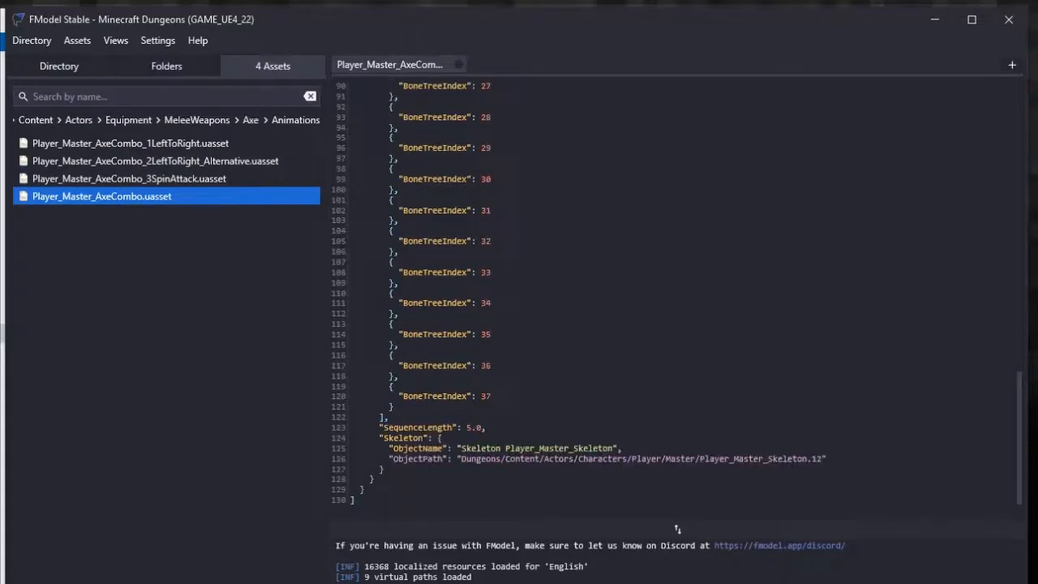
double_click(748, 459)
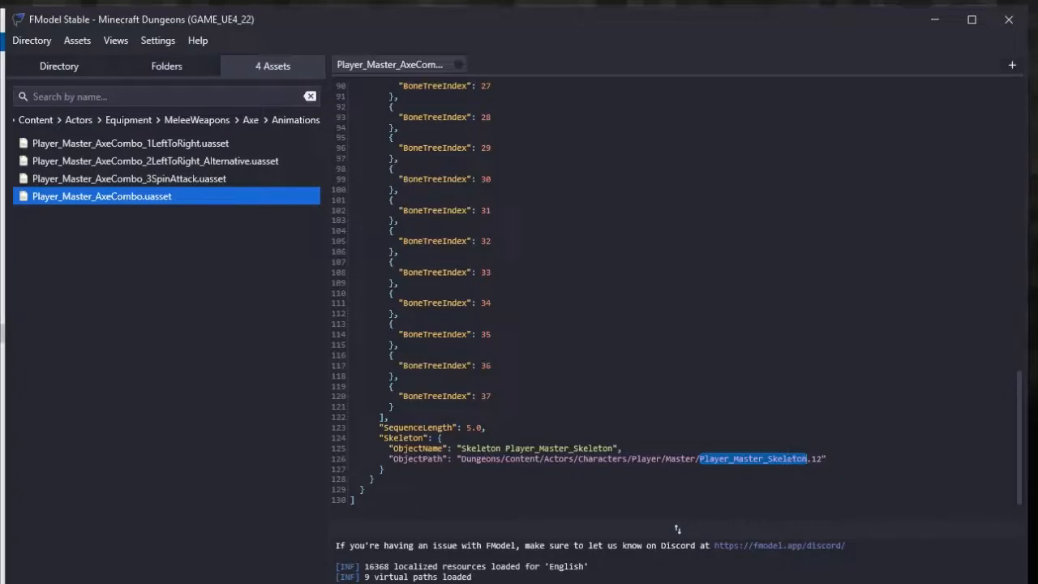
- Open Player_Master_AxeCombo_1LeftToRight.uasset and examine its AnimReference path, animation start and end times, and sound notify
left_click(192, 144)
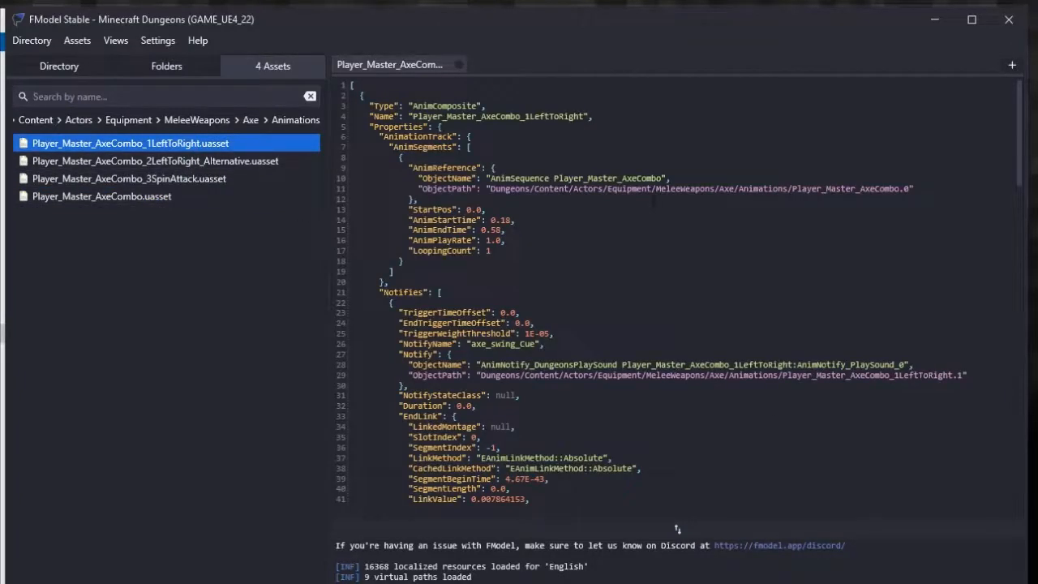
double_click(444, 167)
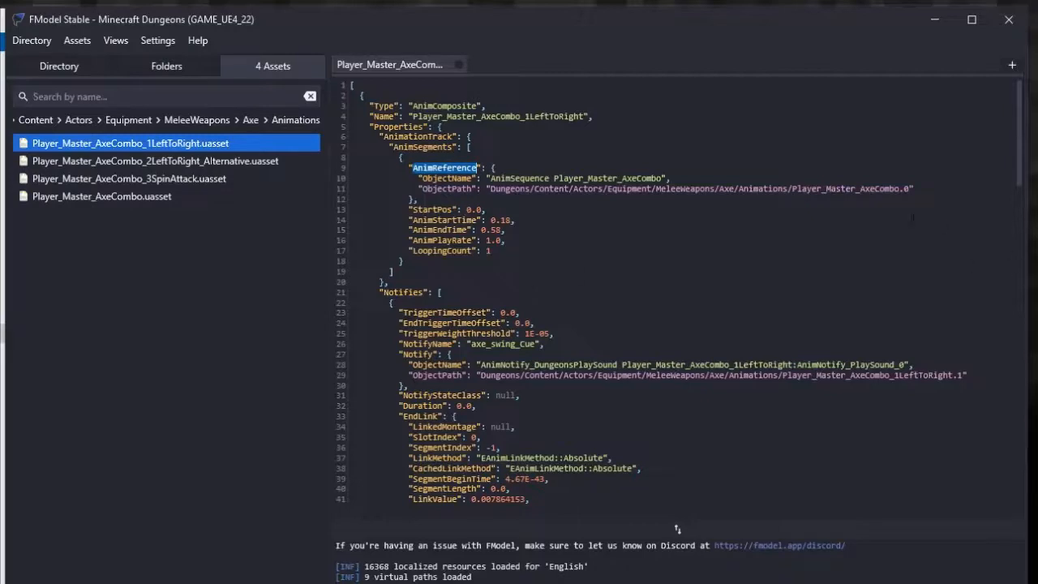
double_click(858, 189)
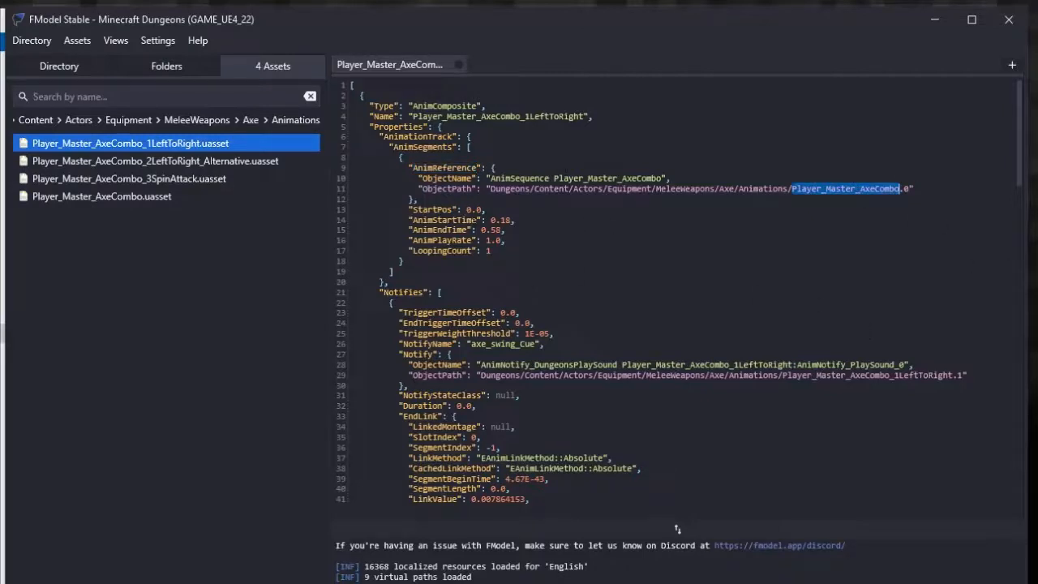
mouse_move(480, 229)
left_mouse_down()
mouse_move(503, 230)
mouse_move(491, 241)
left_mouse_up()
scroll(574, 276, "down", 2)
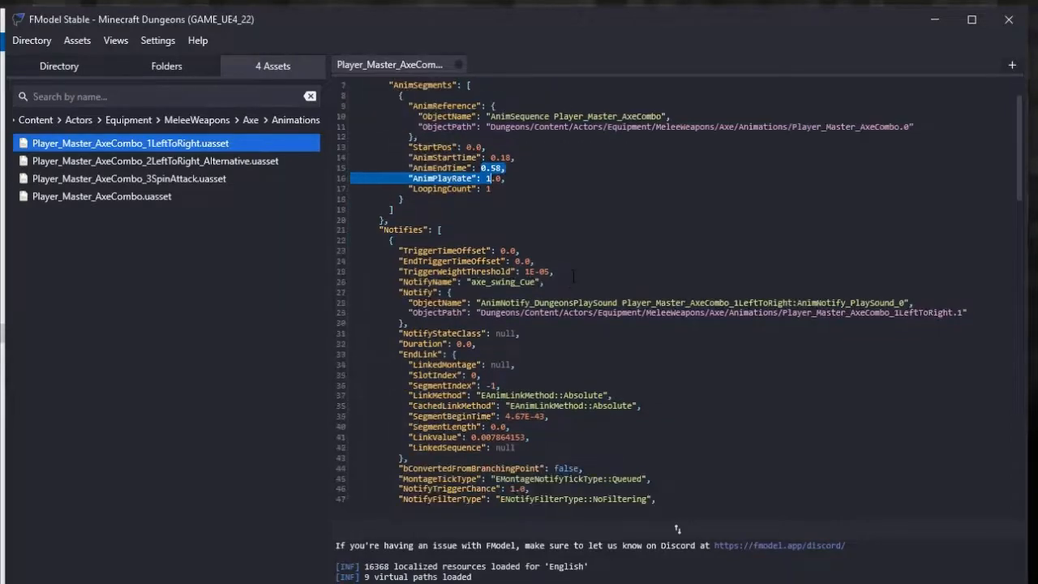
double_click(819, 304)
scroll(818, 303, "down", 2)
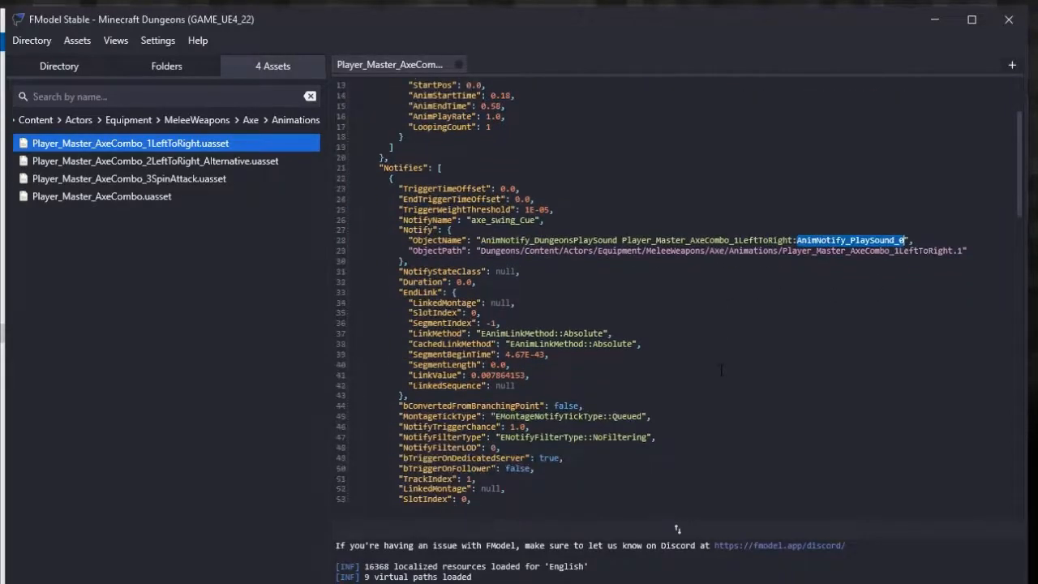
scroll(819, 303, "up", 3)
- Open Player_Master_AxeCombo_2LeftToRight_Alternative.uasset and check its referenced animation sequence and start and end times
double_click(275, 166)
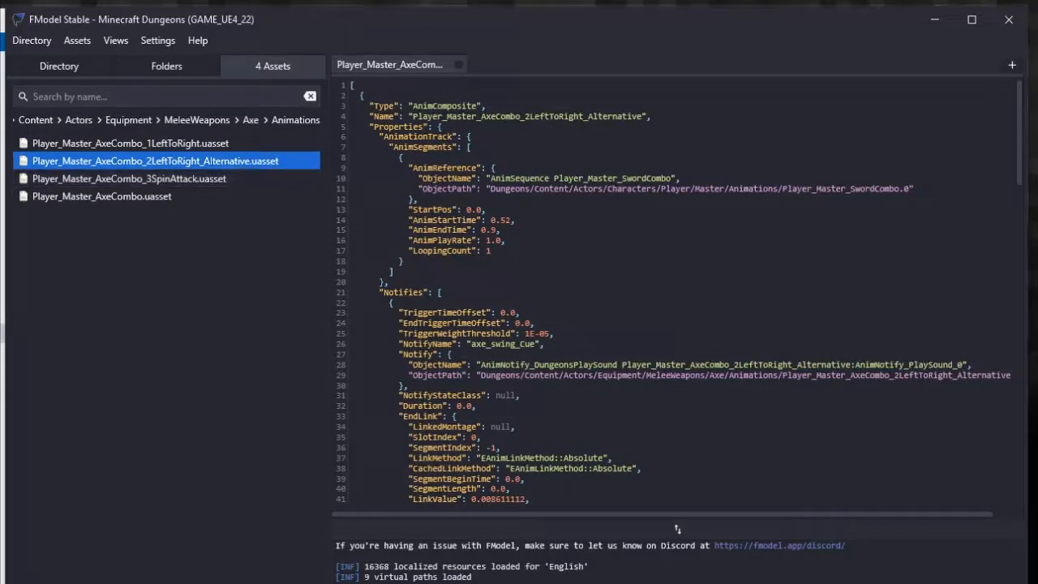
double_click(866, 189)
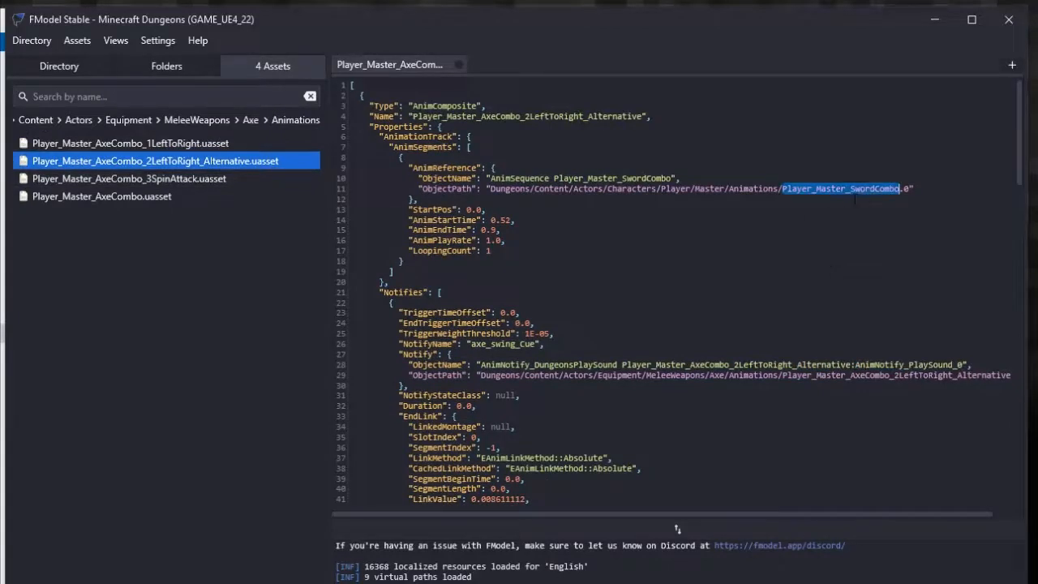
double_click(504, 220)
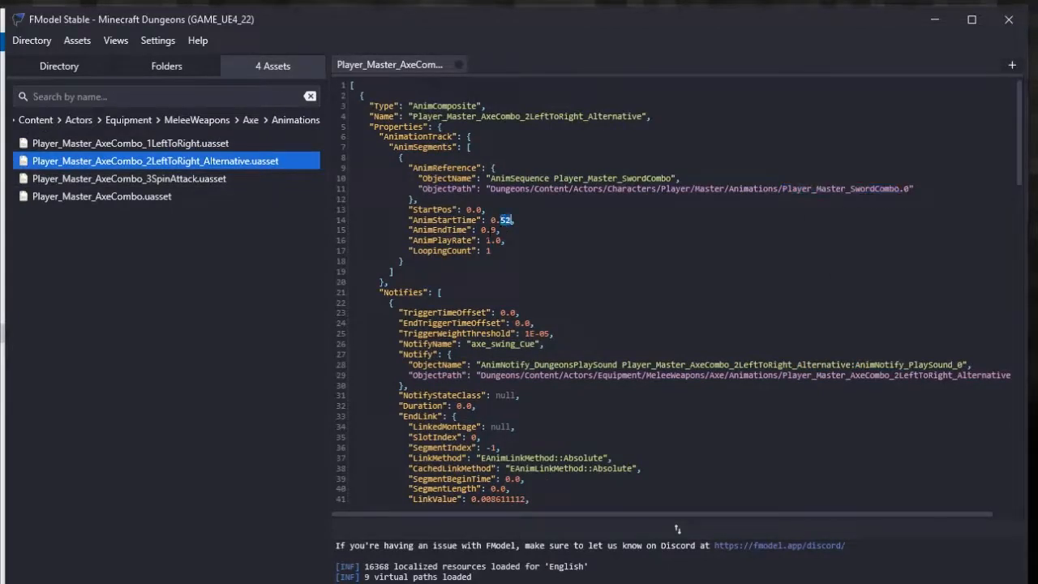
double_click(488, 230)
- Open Player_Master_AxeCombo_3SpinAttack.uasset and check its referenced animation sequence and start and end times
double_click(219, 180)
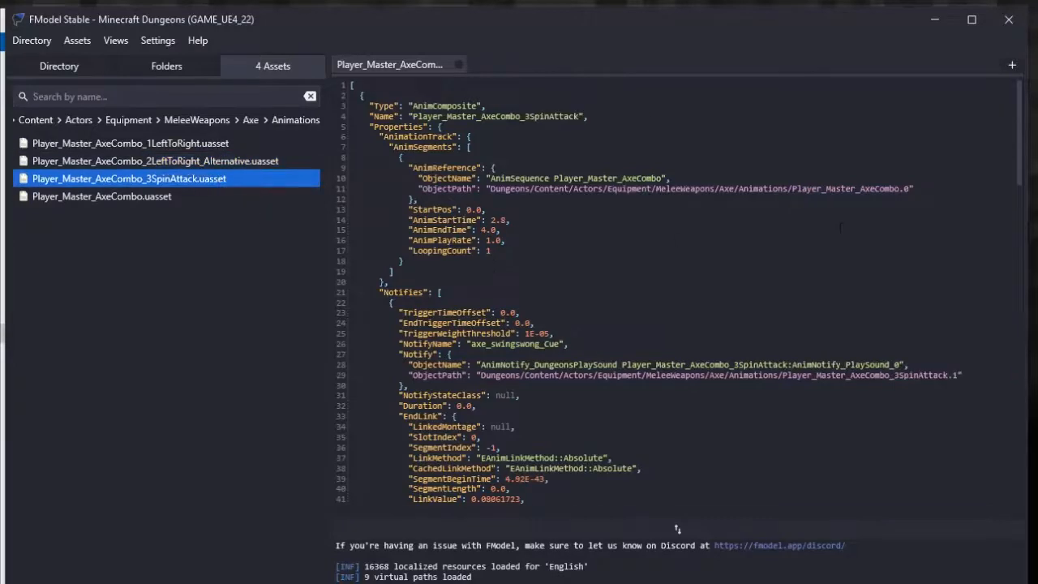
double_click(860, 189)
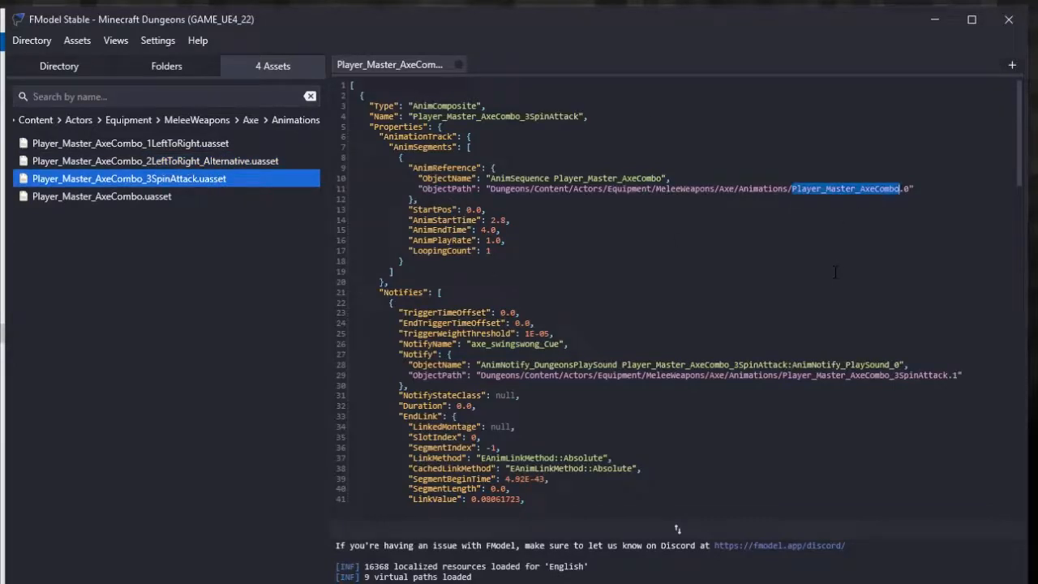
double_click(492, 220)
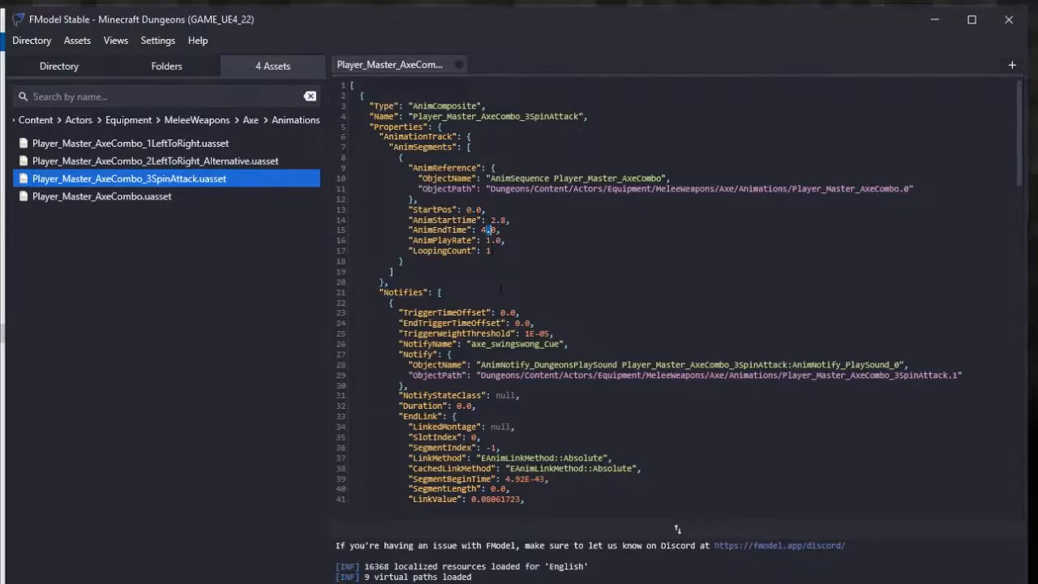
- Select the three numbered AxeCombo assets together and examine the AnimReference and Notify entries in the 3SpinAttack properties
left_click(222, 143, "shift")
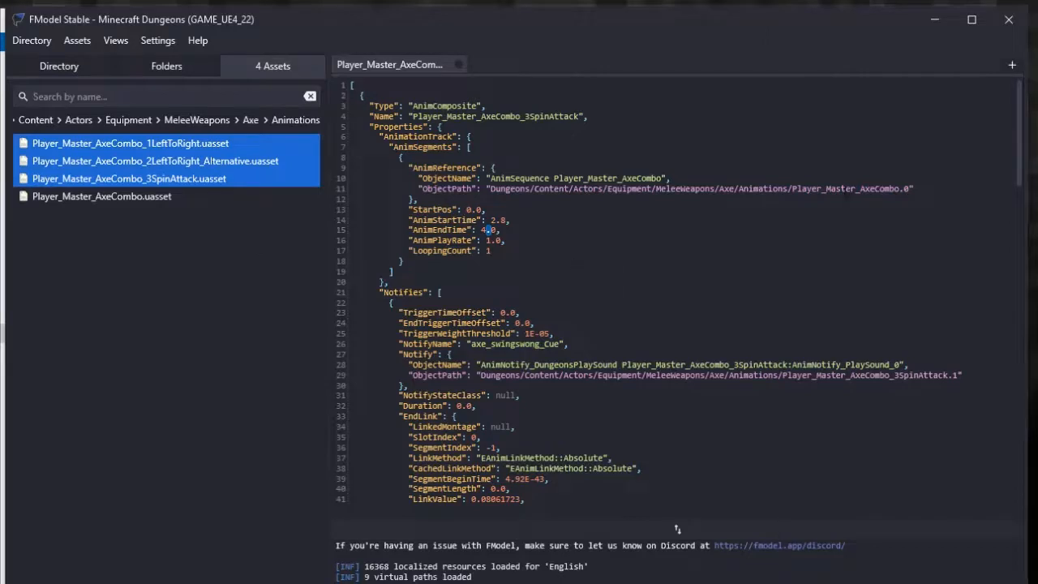
double_click(845, 188)
scroll(898, 95, "down", 3)
double_click(845, 282)
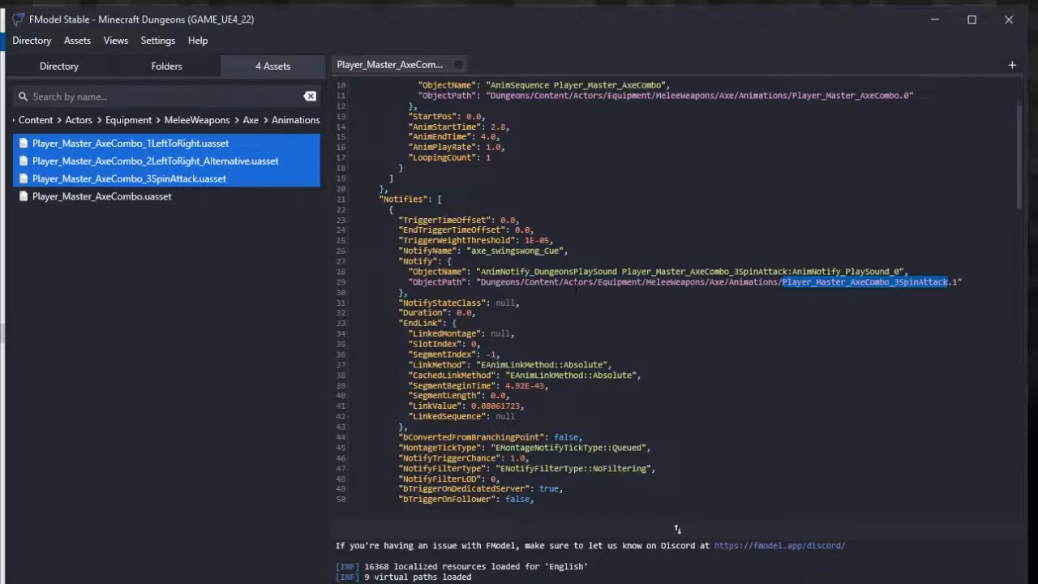
double_click(567, 272)
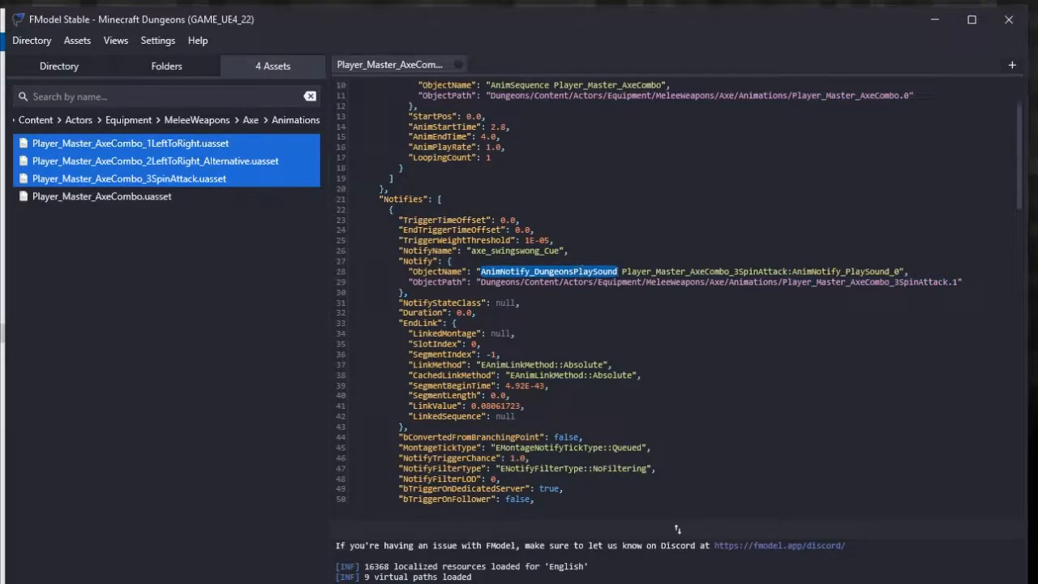
left_click(863, 289)
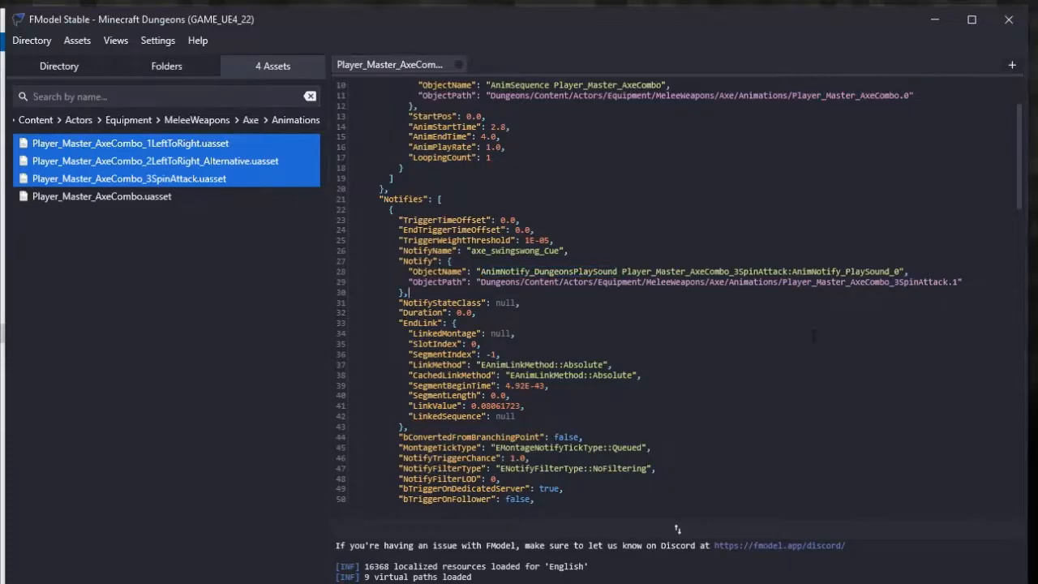
- Review the remaining 3SpinAttack properties through the particle notify, and highlight Player_Master_AxeCombo in the AnimReference object path
scroll(813, 335, "down", 12)
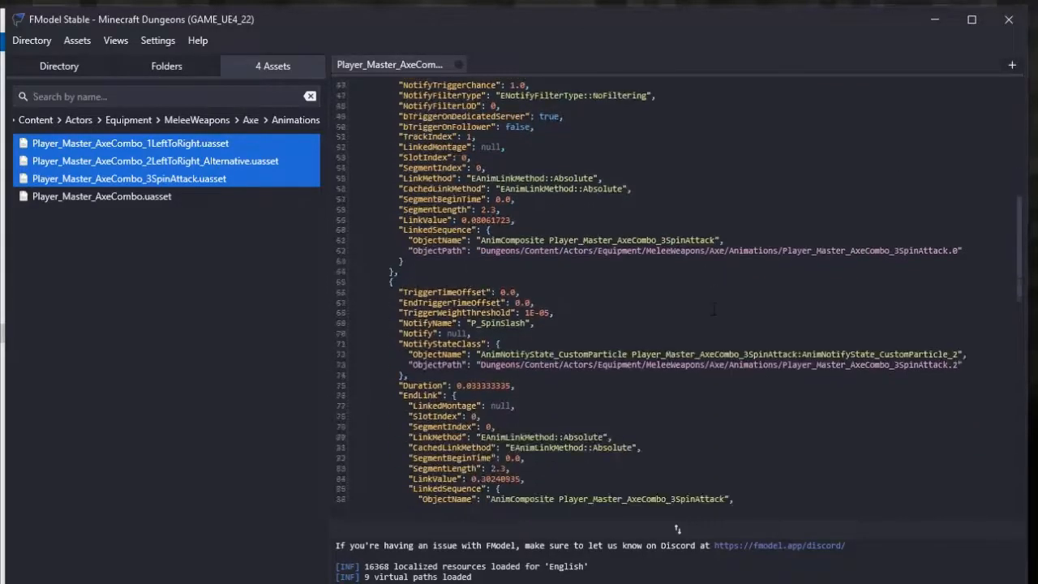
scroll(714, 309, "down", 6)
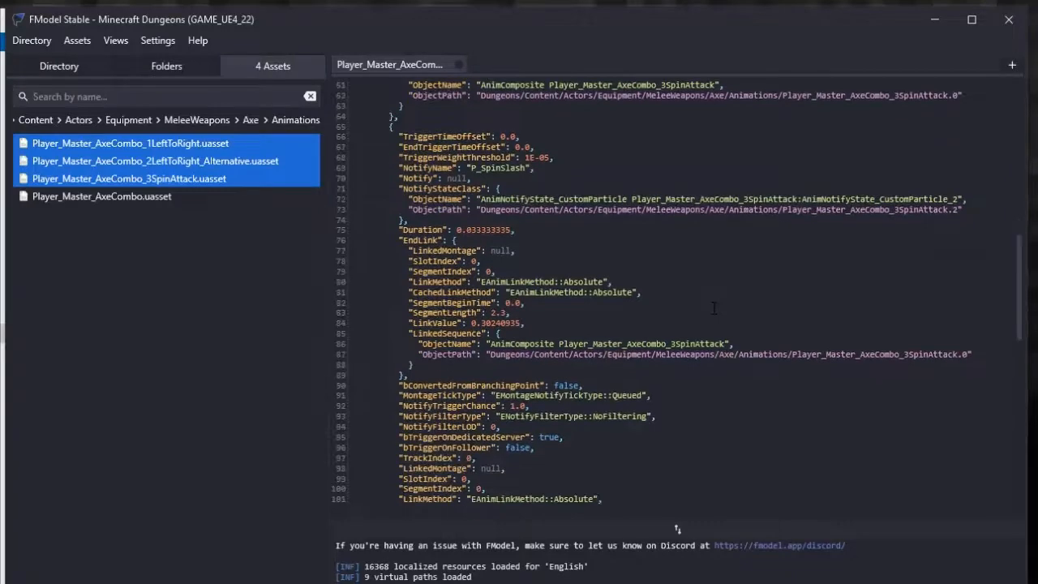
scroll(677, 528, "down", 7)
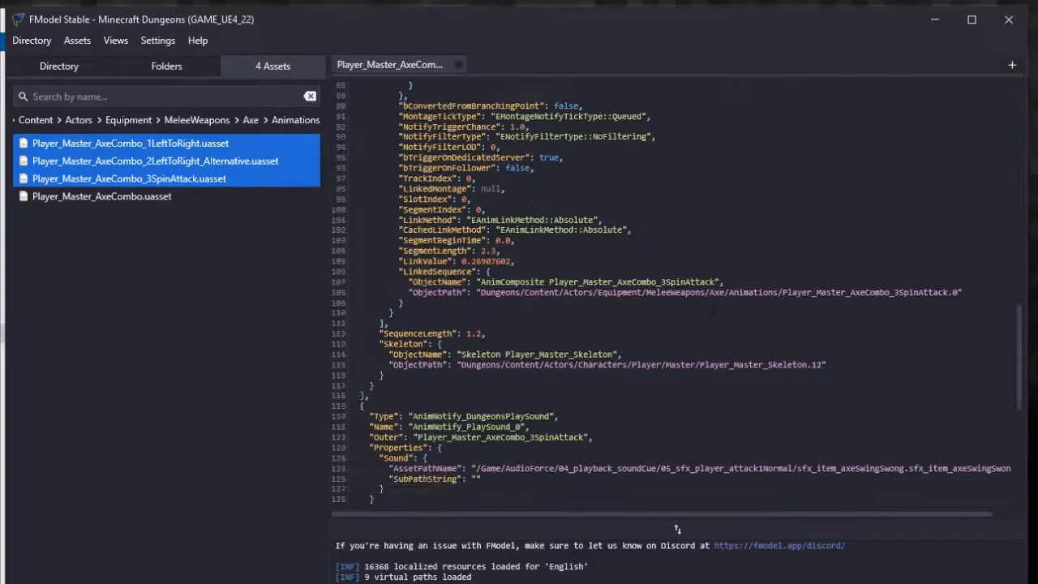
scroll(677, 529, "down", 2)
scroll(715, 300, "down", 14)
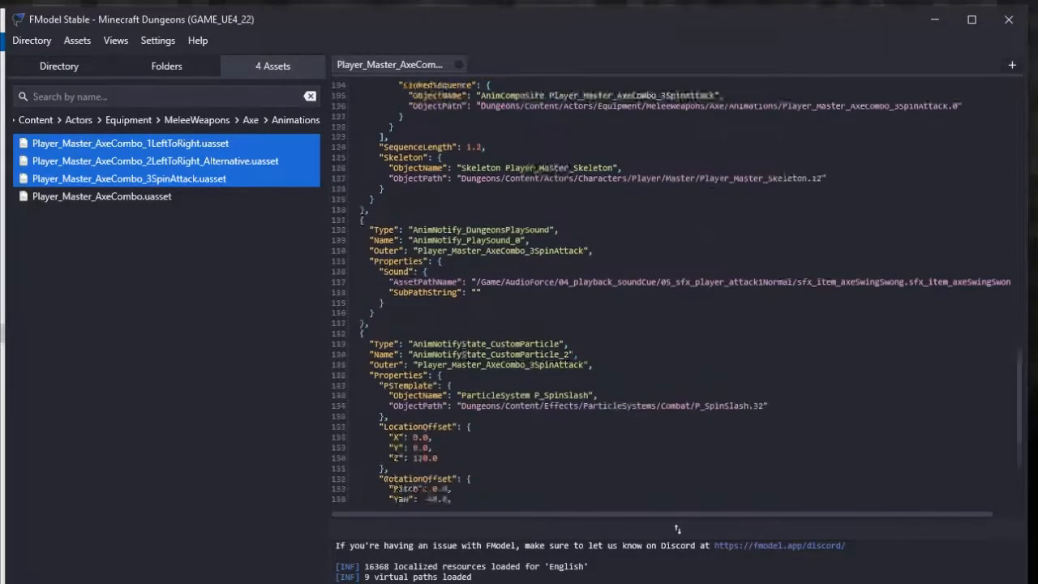
scroll(677, 529, "up", 20)
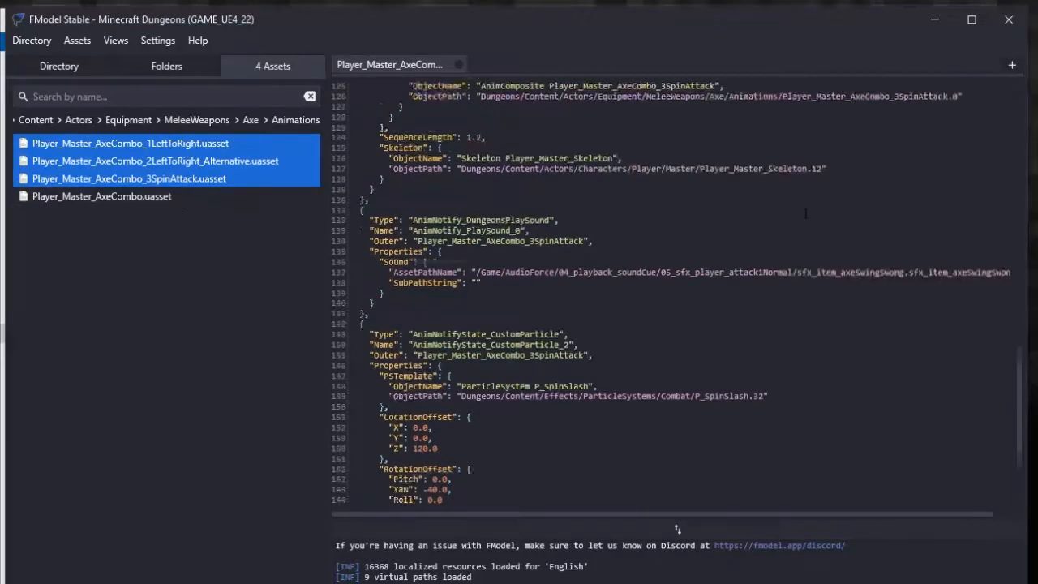
scroll(677, 528, "up", 11)
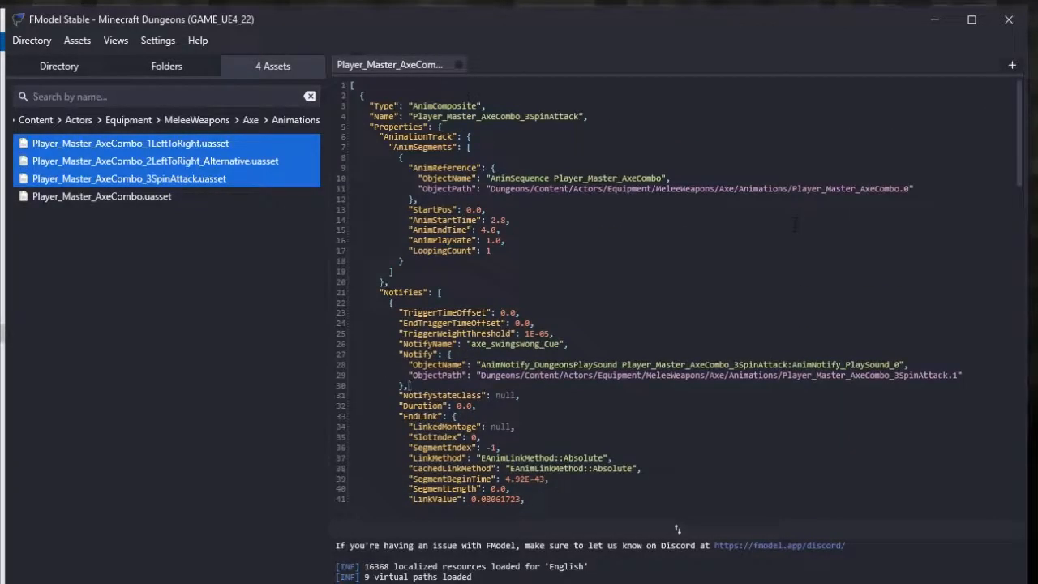
left_click_drag(791, 189, 890, 189)
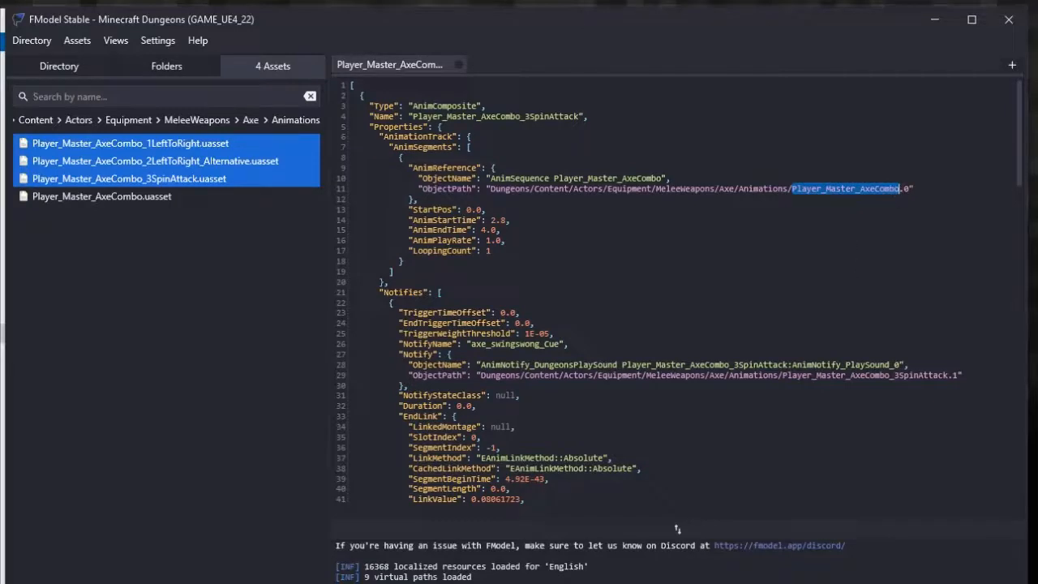
- Return to the Actors folder, collapse Equipment, and expand Characters > Player > Master to select its Animations folder
left_click(81, 121)
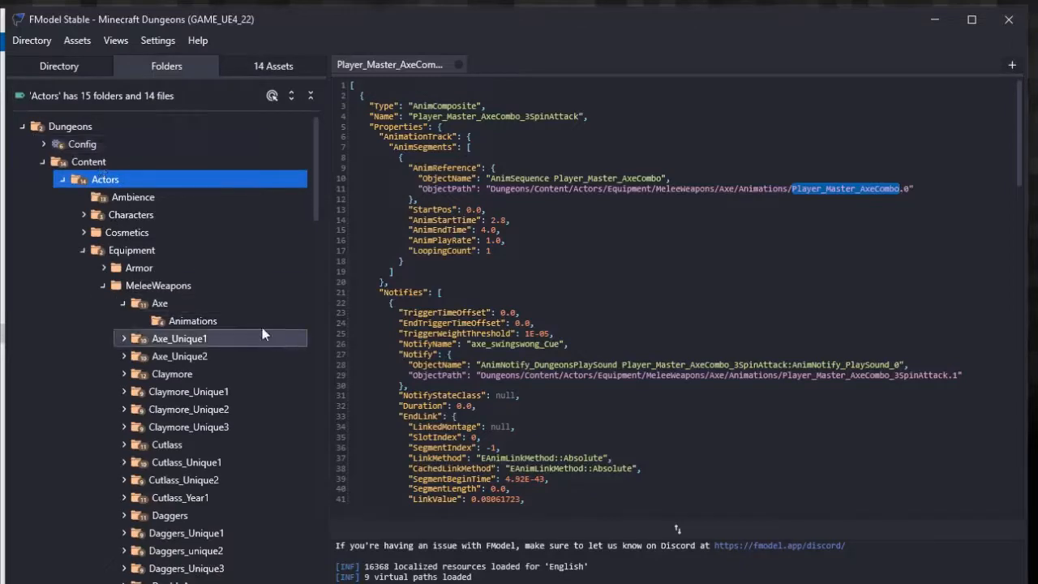
left_click(63, 179)
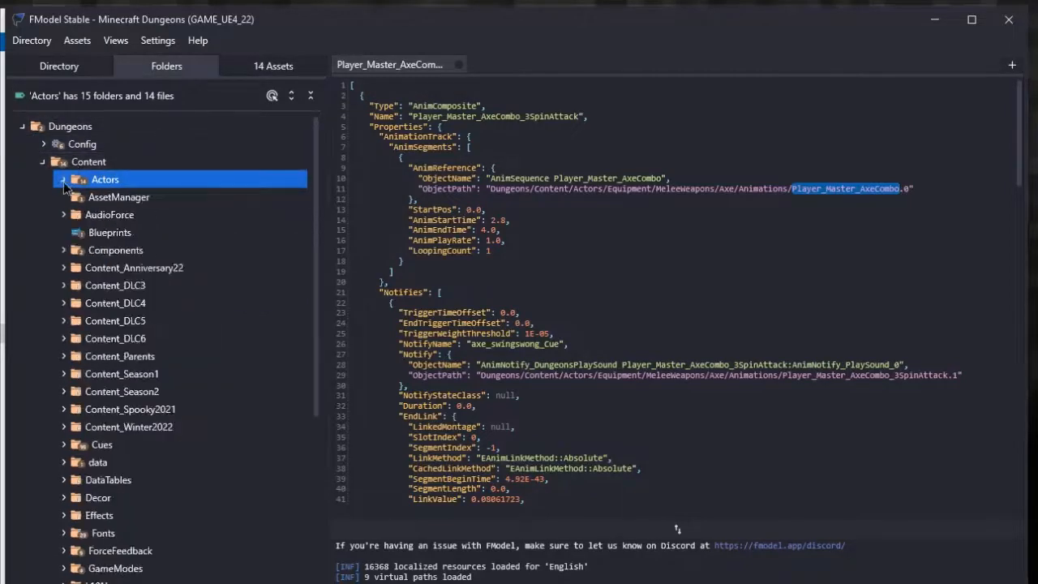
left_click(63, 179)
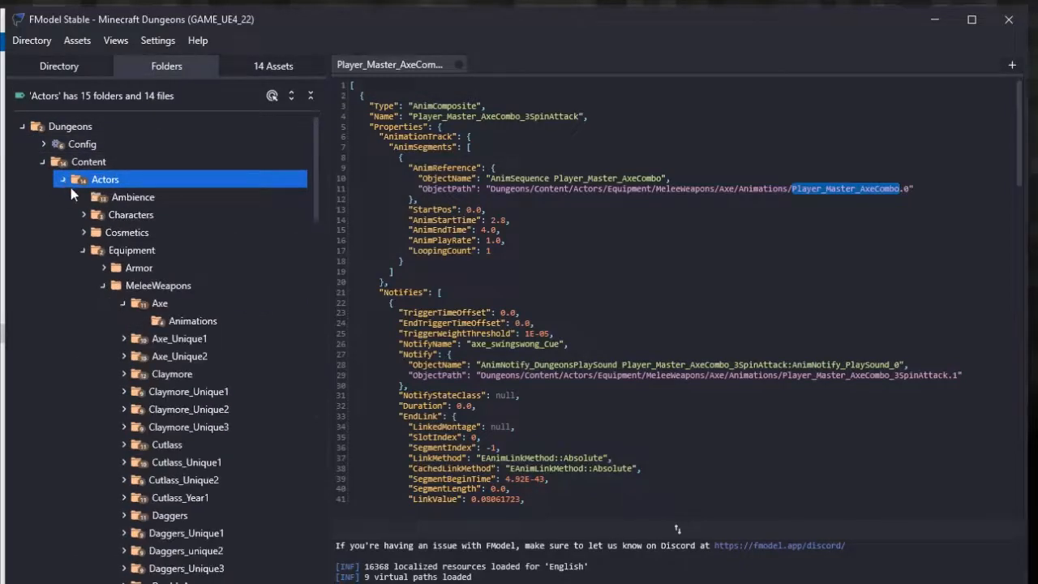
left_click(84, 249)
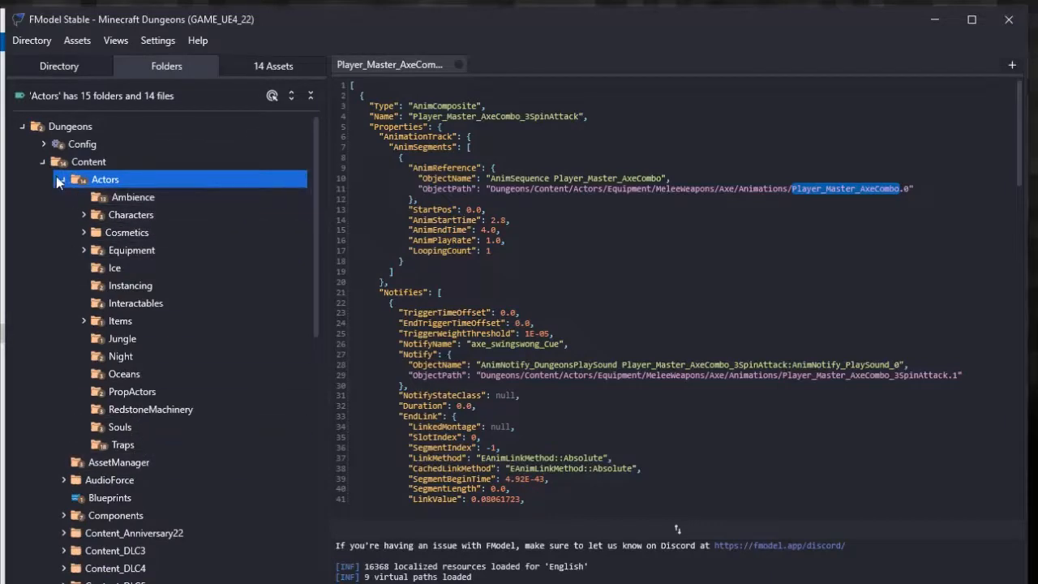
left_click(84, 214)
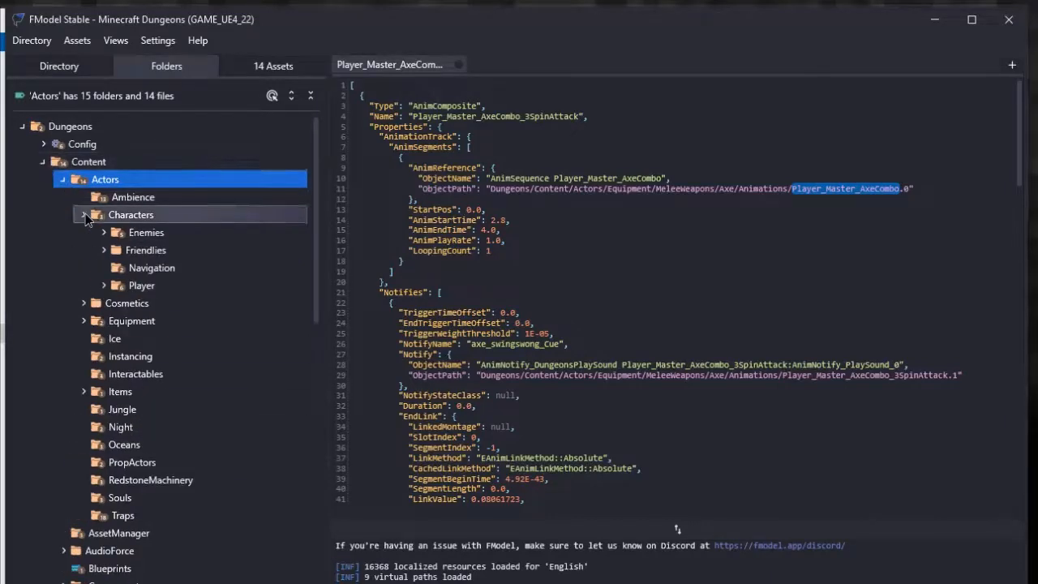
left_click(106, 282)
left_click(104, 284)
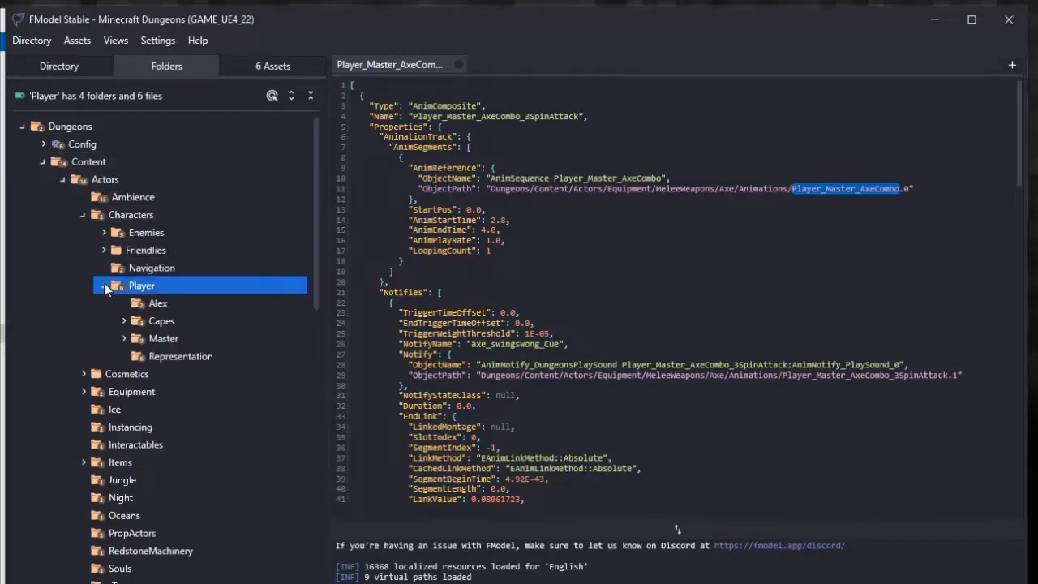
left_click(123, 338)
left_click(146, 356)
left_click(205, 354)
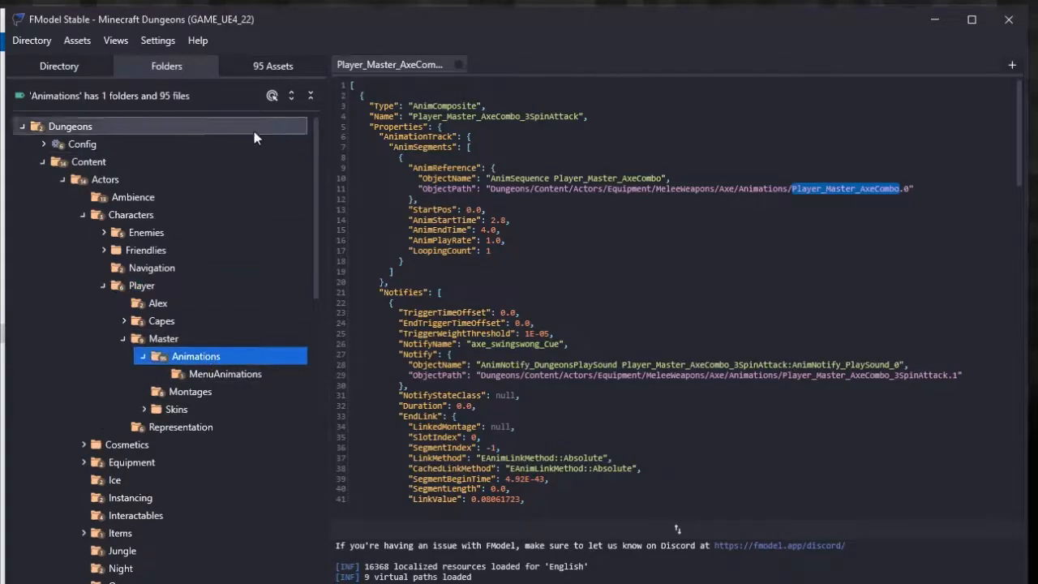
- Show the assets in the Master Animations folder and select Player_Master_Run.uasset
left_click(257, 68)
scroll(206, 346, "down", 2)
scroll(207, 348, "up", 2)
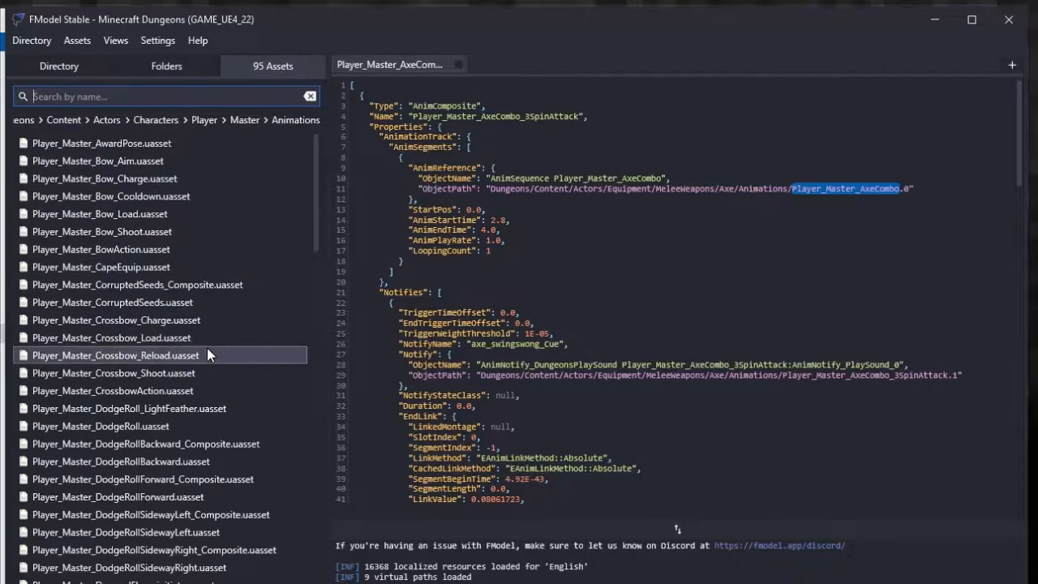
scroll(212, 330, "down", 7)
scroll(212, 337, "down", 8)
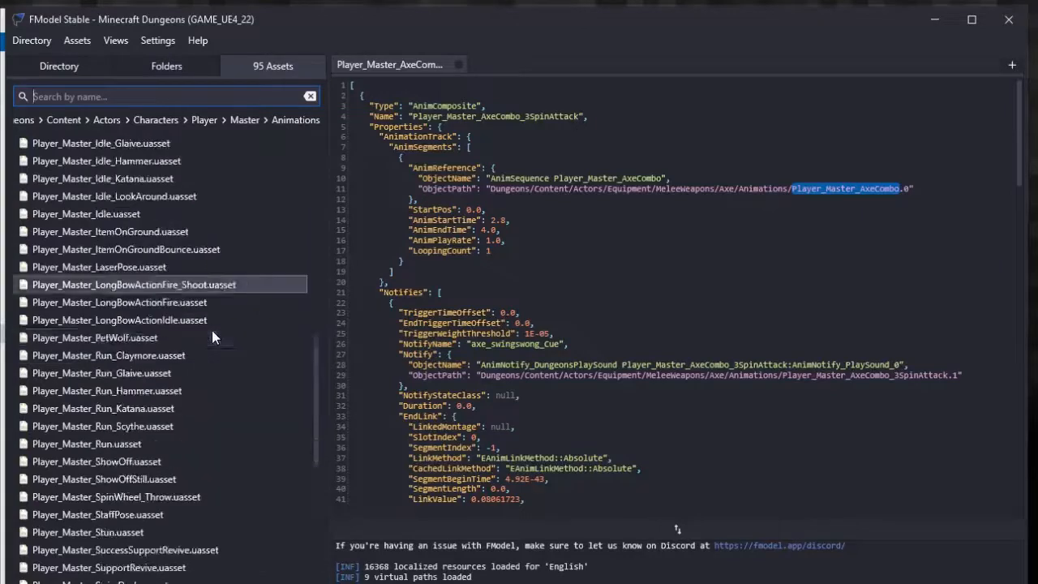
left_click(152, 443)
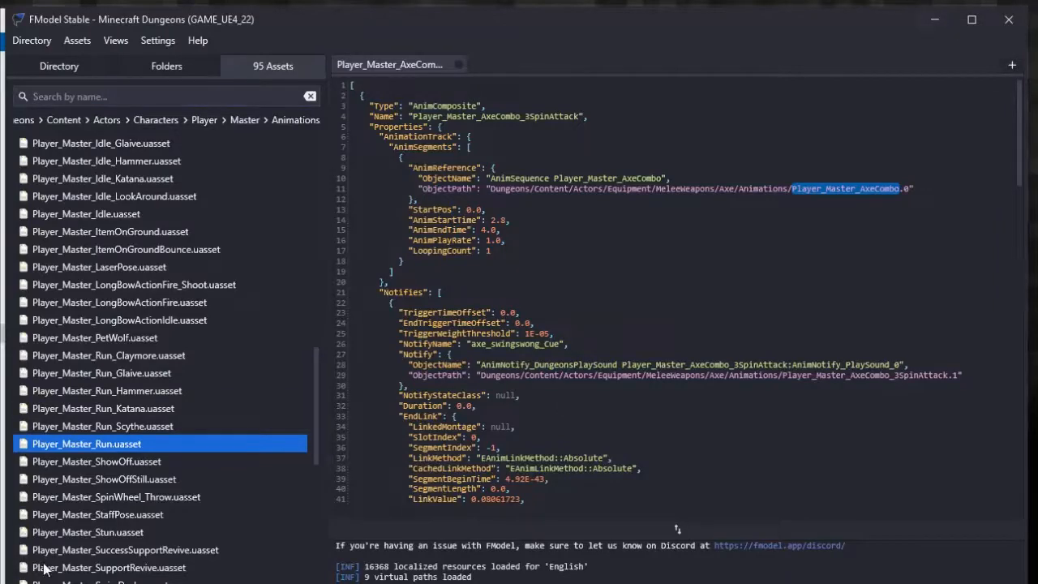
- Launch Blender and minimise the FModel window
key("super")
type("blen")
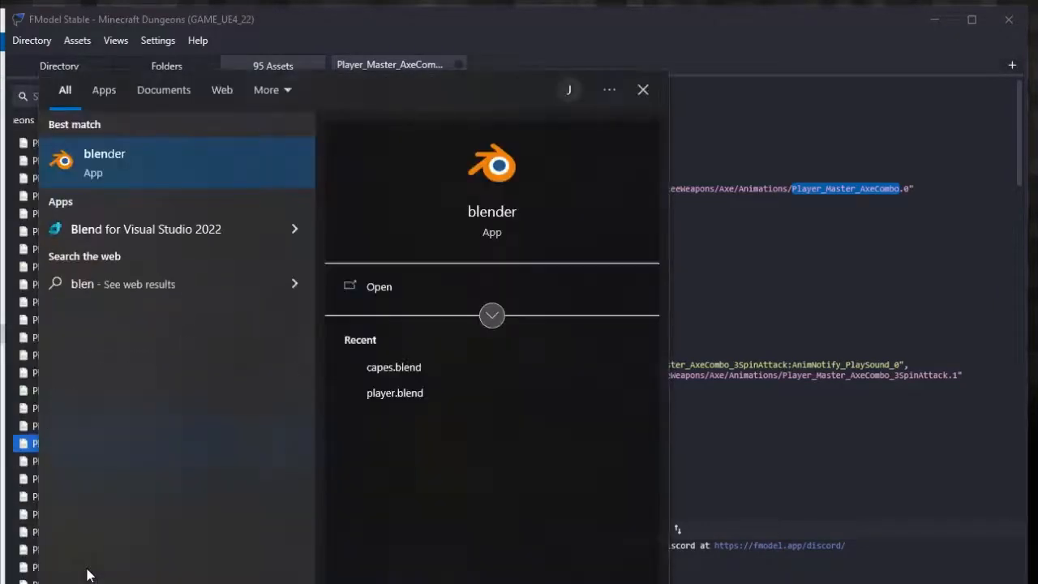
key("Escape")
left_click(934, 19)
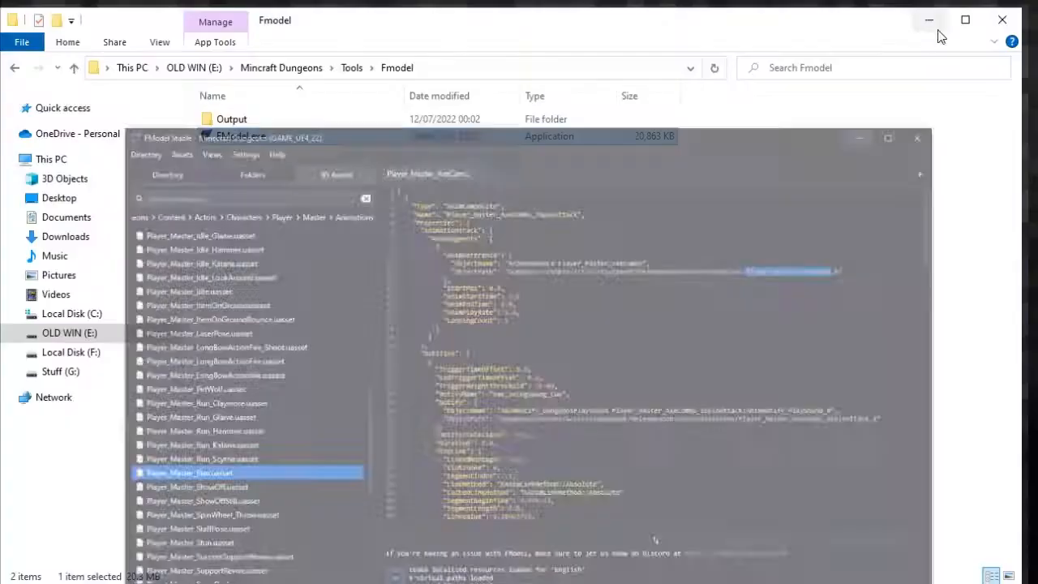
- Browse to Mincraft Dungeons > Exports > 1.15.0.0, and switch to FModel to bring up the options for Player_Master_Run.uasset
left_click(486, 343)
left_click(304, 68)
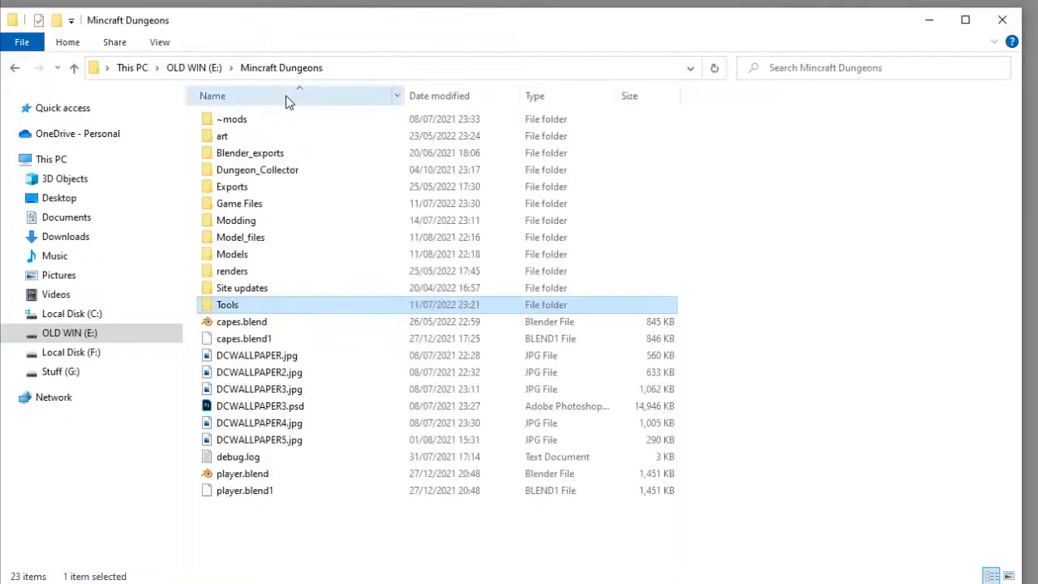
left_click(246, 189)
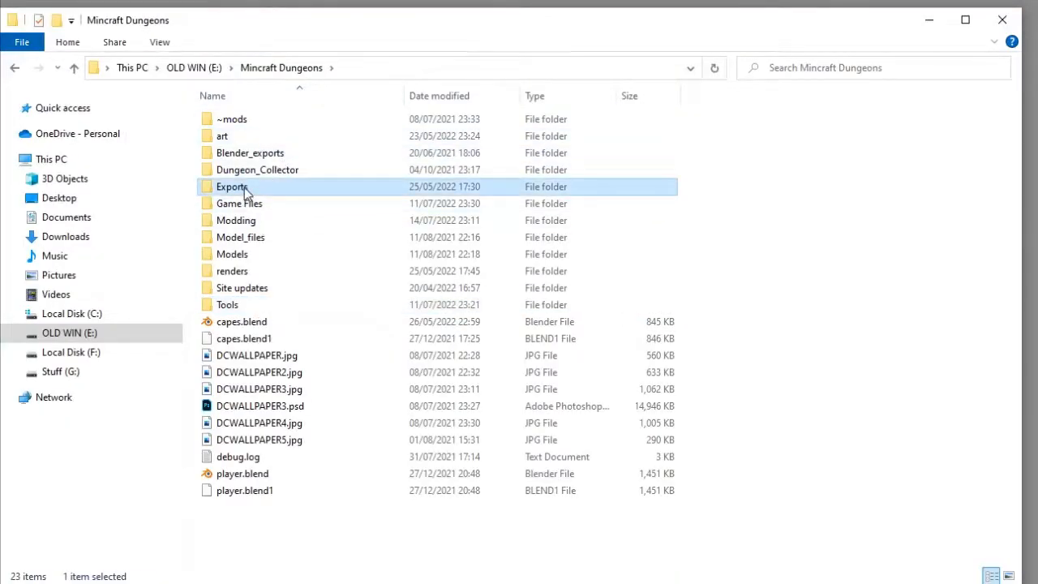
double_click(245, 189)
scroll(292, 325, "down", 2)
left_click(260, 508)
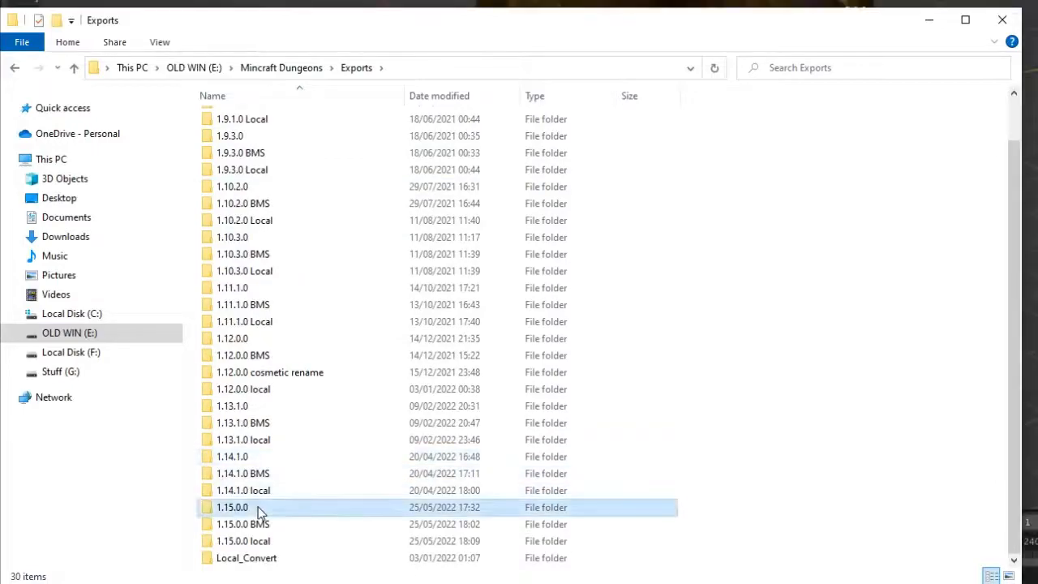
double_click(259, 508)
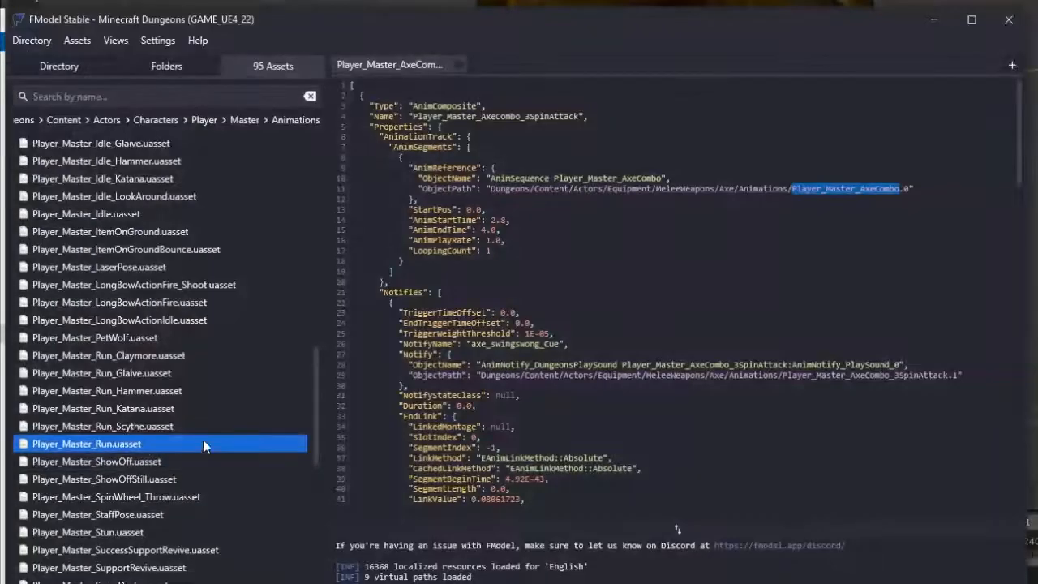
right_click(147, 445)
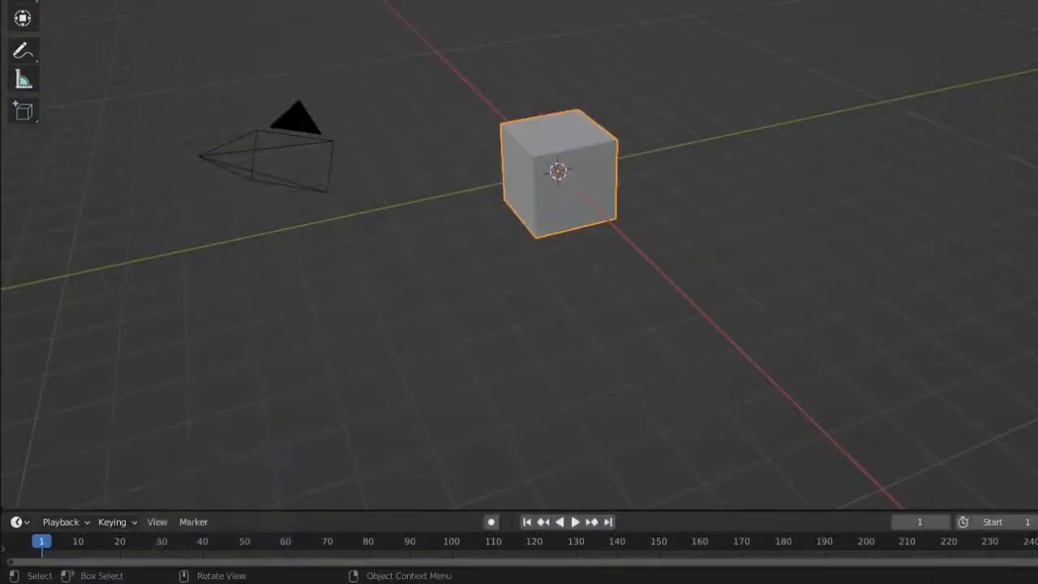
- Switch to Blender and delete all the default objects in the scene
key("a")
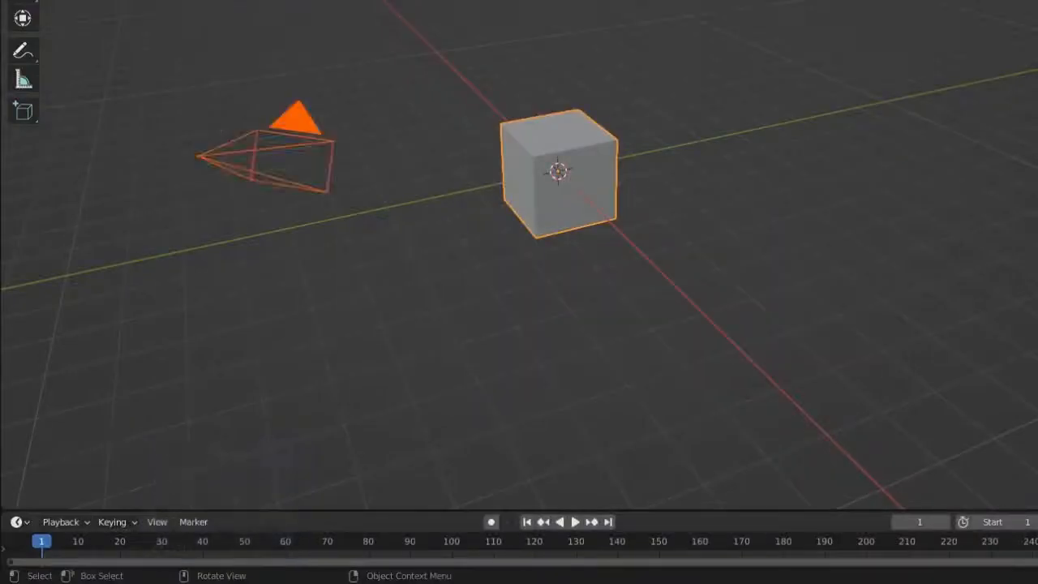
key("Delete")
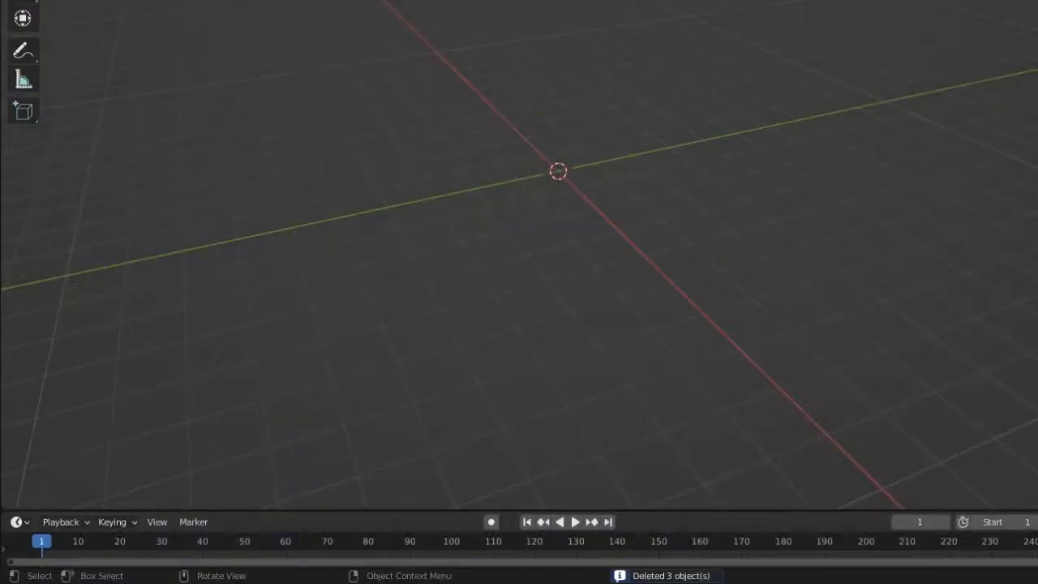
- Search the add-ons in the preferences for psa to check the Unreal skeleton mesh and animation importer, and close the preferences
left_click(37, 0)
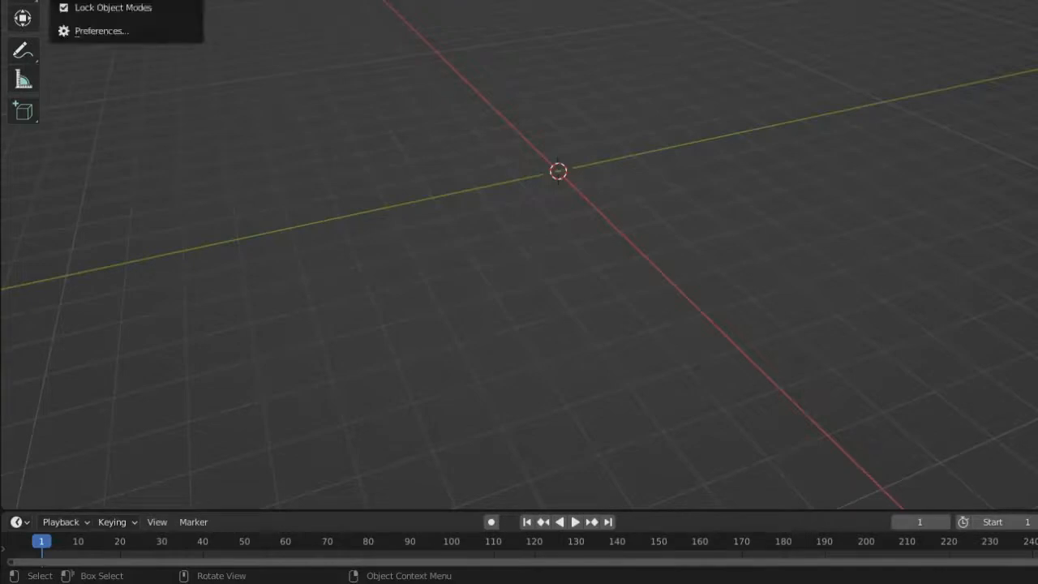
left_click(93, 31)
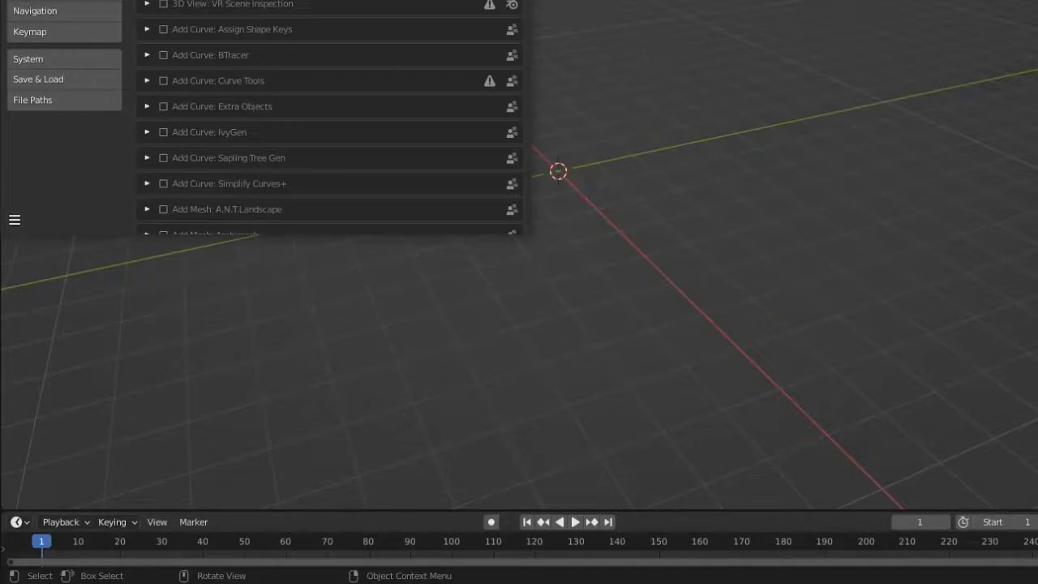
left_click_drag(232, 0, 304, 88)
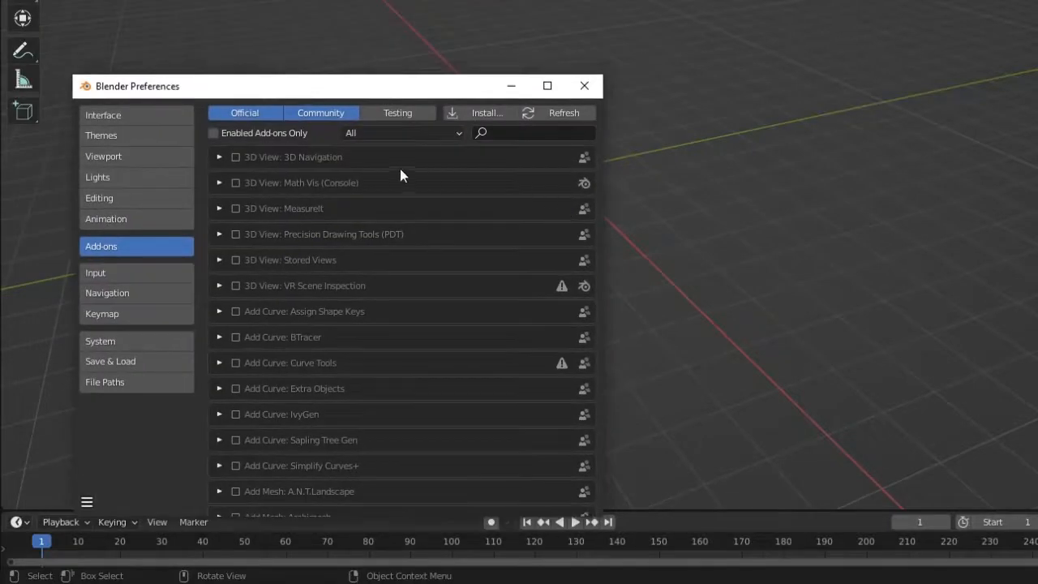
left_click(499, 135)
type("psa")
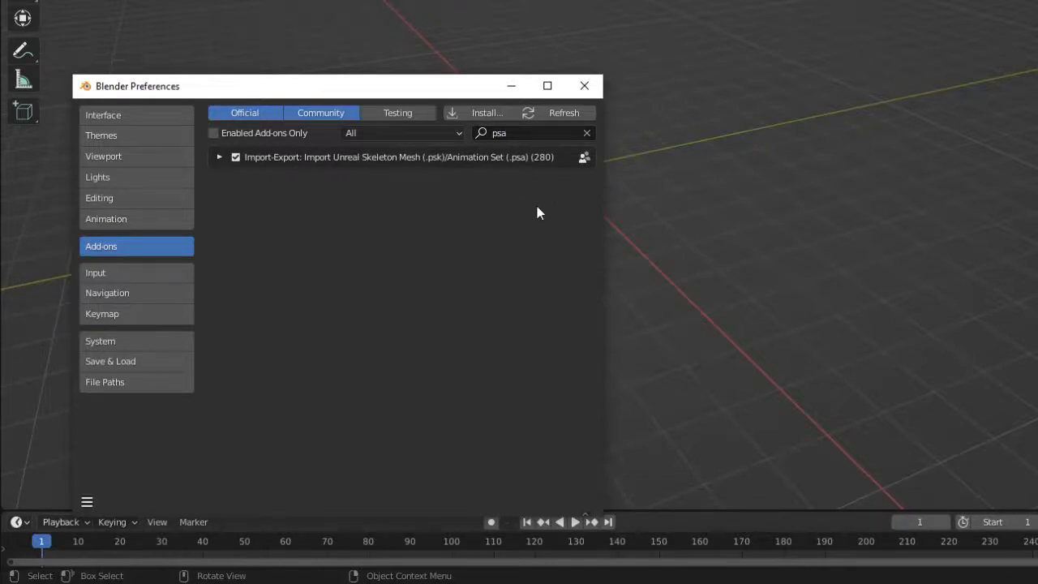
left_click(597, 86)
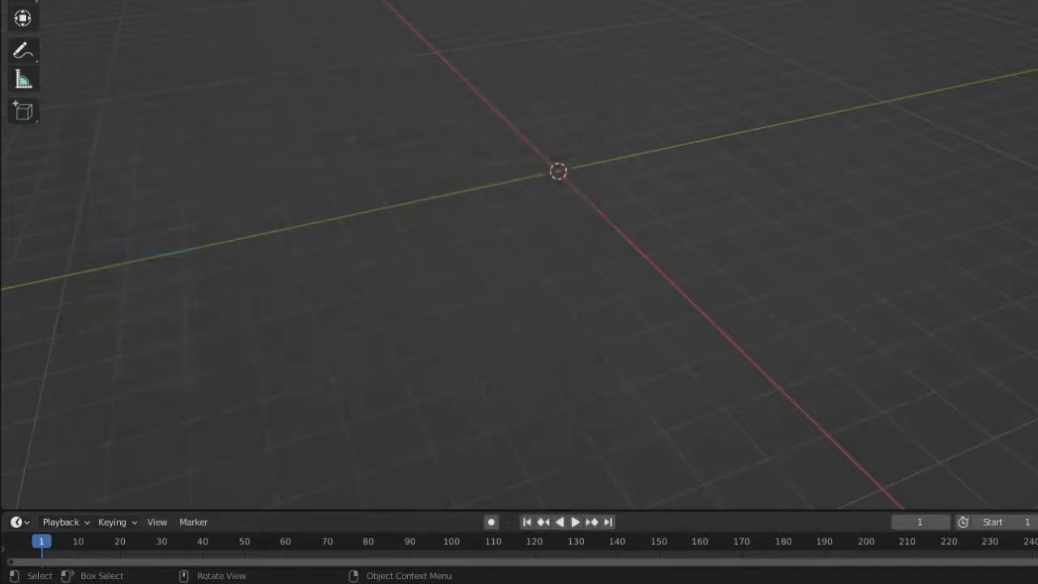
- Start importing a Skeleton Mesh (.psk) file
left_click(35, 0)
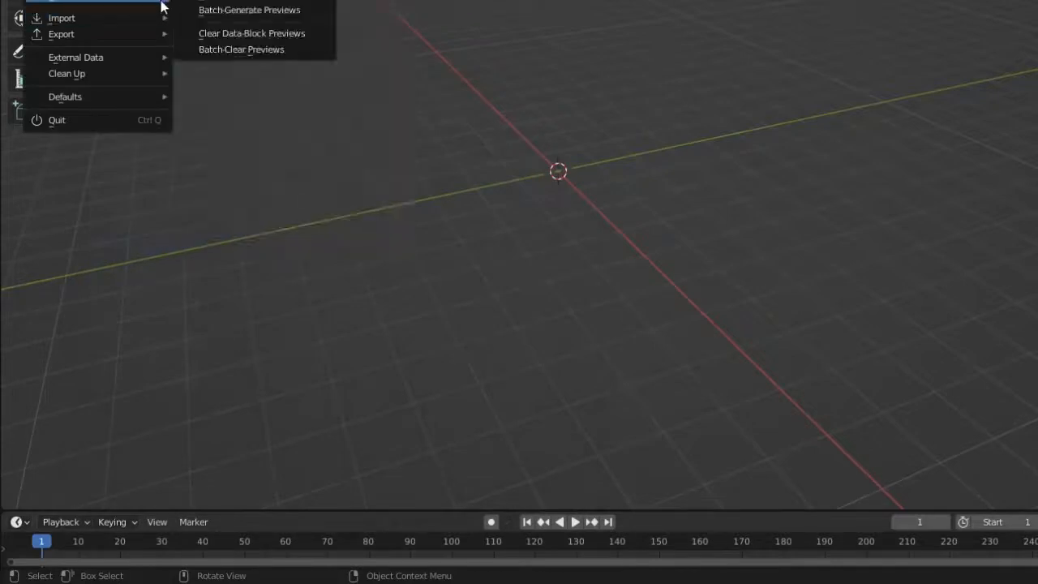
mouse_move(111, 19)
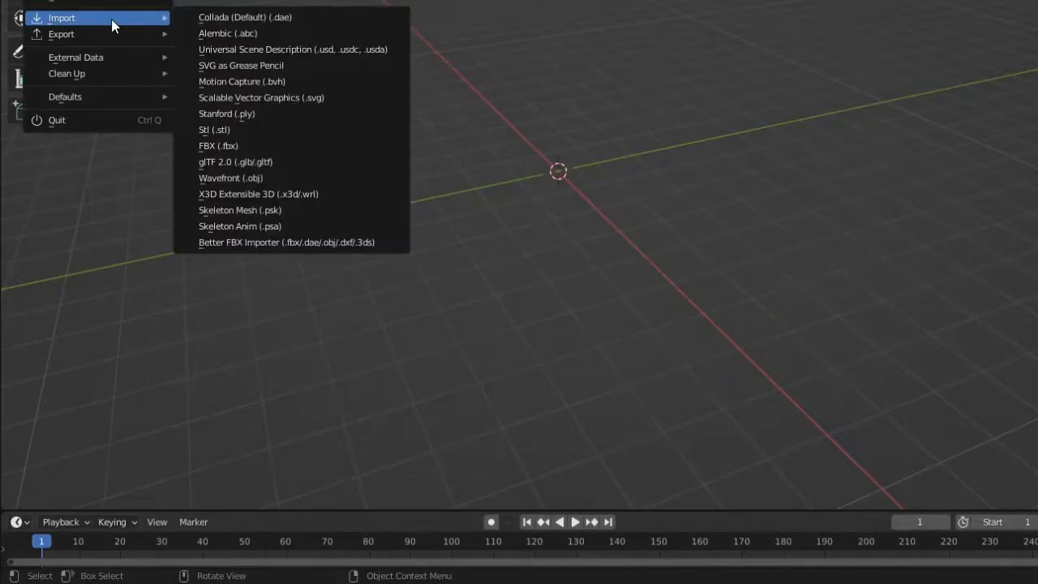
left_click(270, 212)
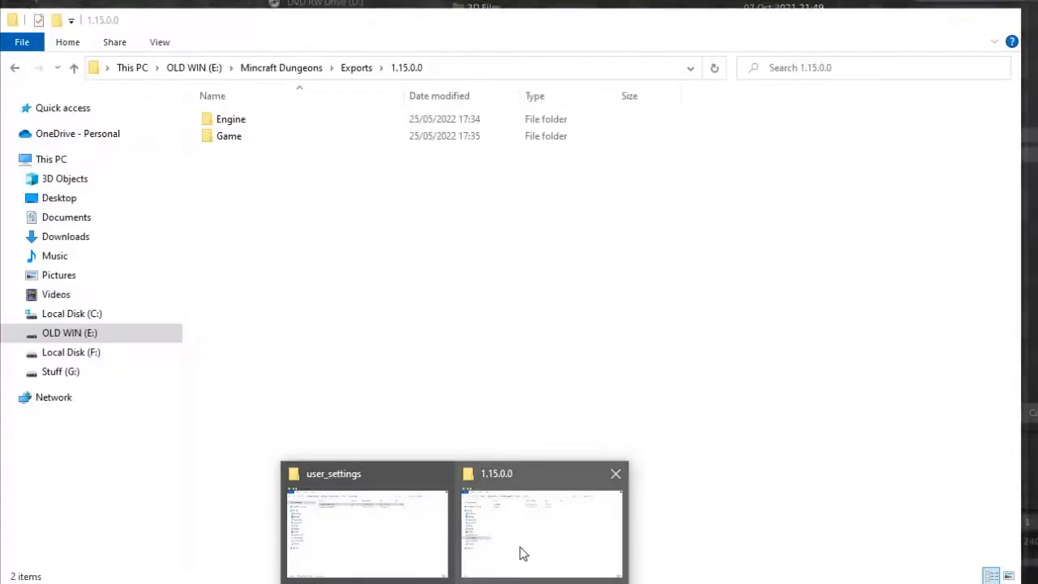
- Browse the 1.15.0.0 export through Game > Actors > Characters > Player to the Master folder, and return to the Blender import window
left_click(523, 550)
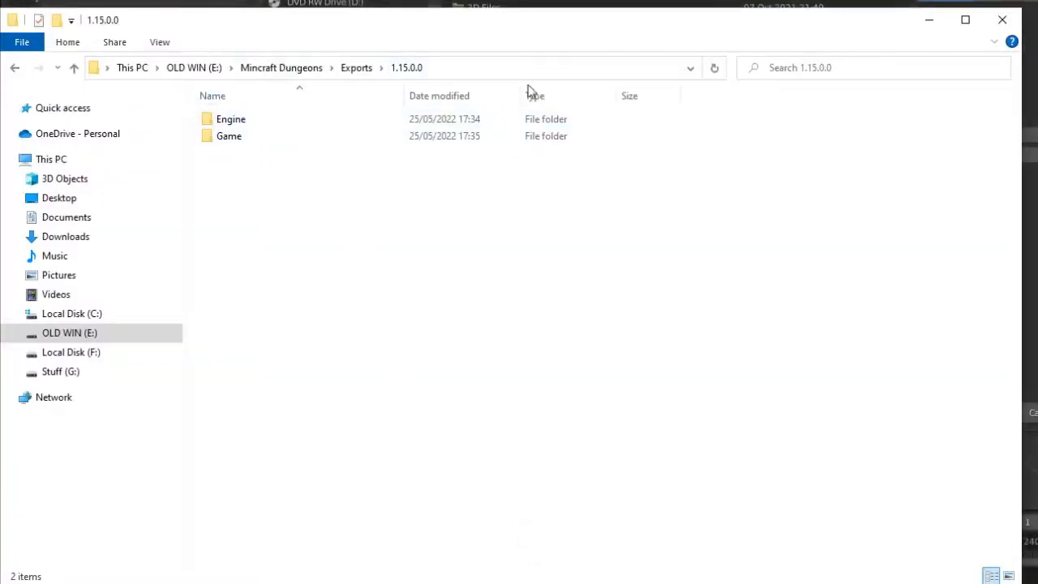
double_click(227, 137)
double_click(236, 121)
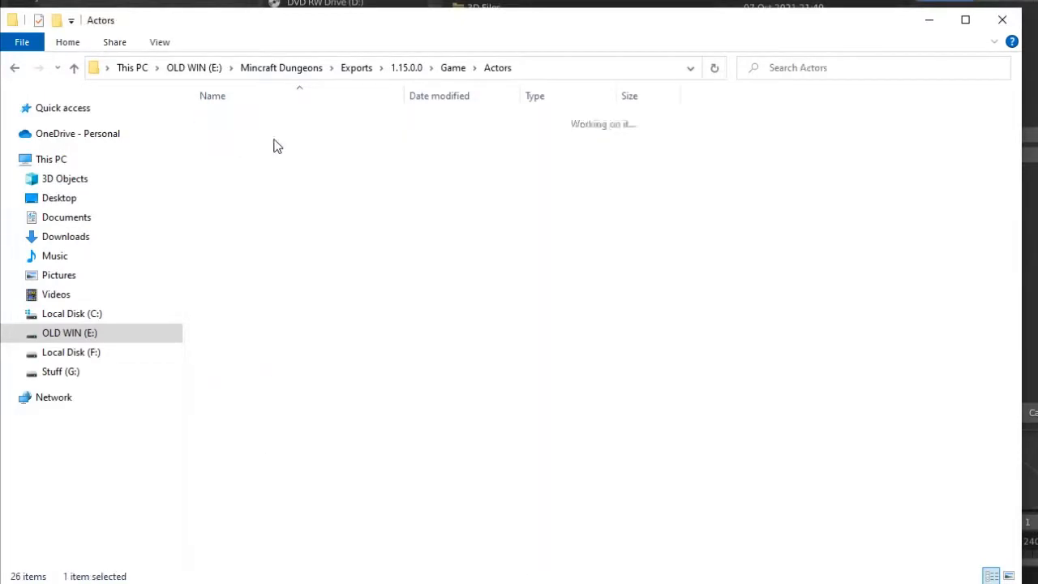
double_click(248, 137)
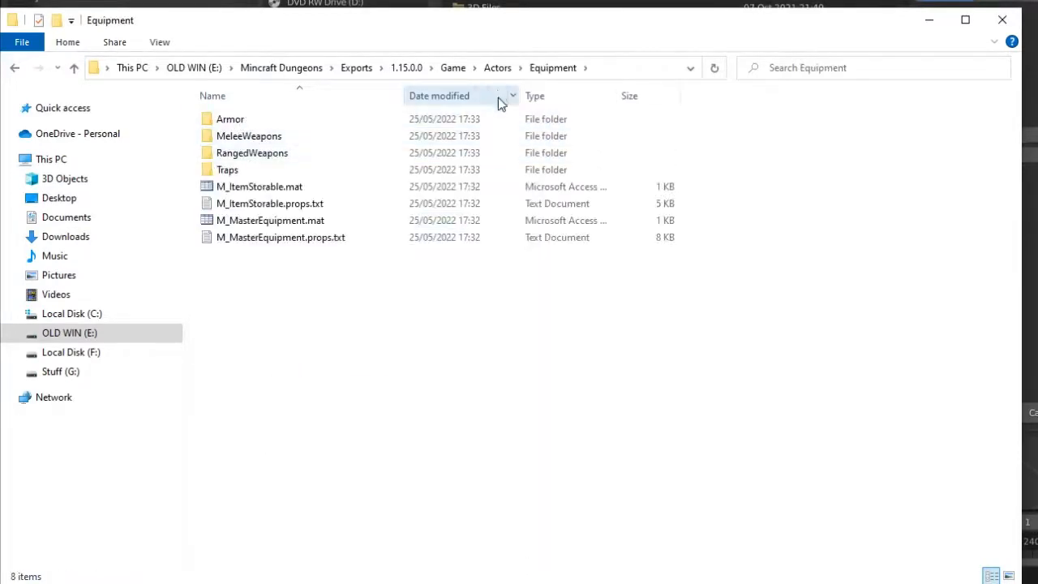
left_click(516, 68)
left_click(497, 68)
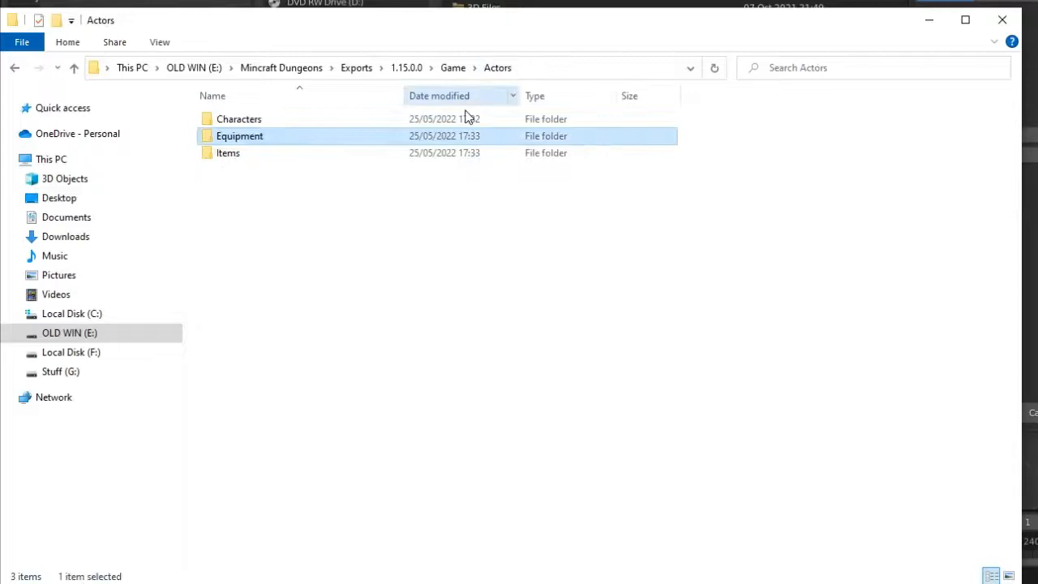
double_click(236, 121)
double_click(240, 169)
double_click(268, 134)
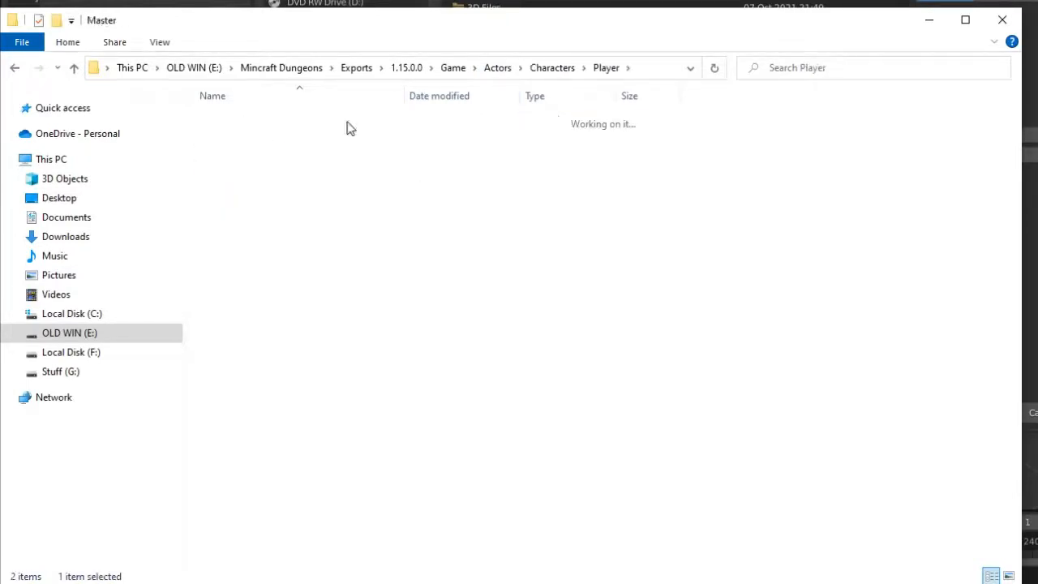
left_click(631, 68)
key("alt+Tab")
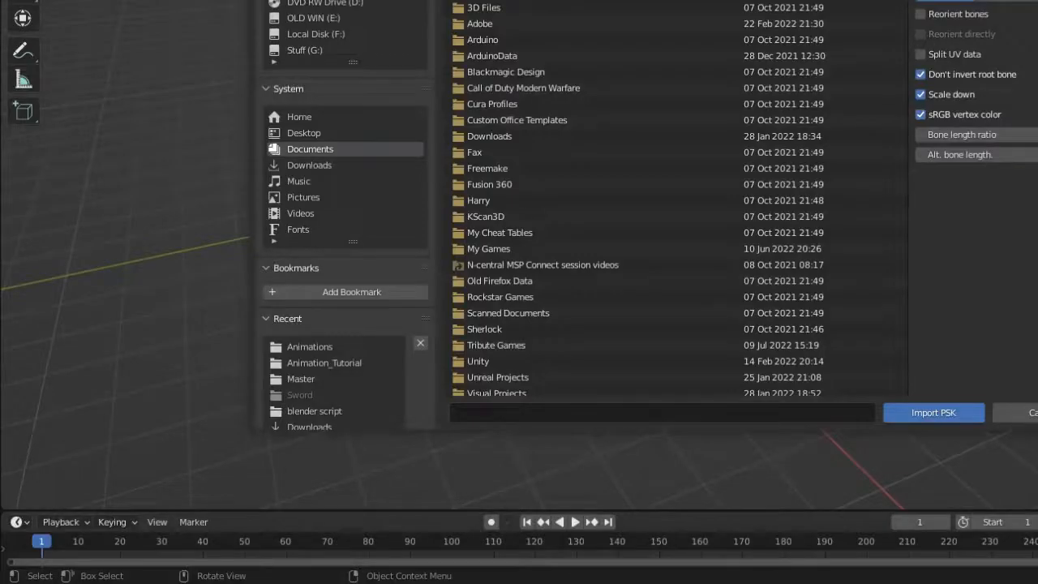
- Import SK_Player_Master.psk from the recent Master folder with Scale down disabled
left_click(301, 378)
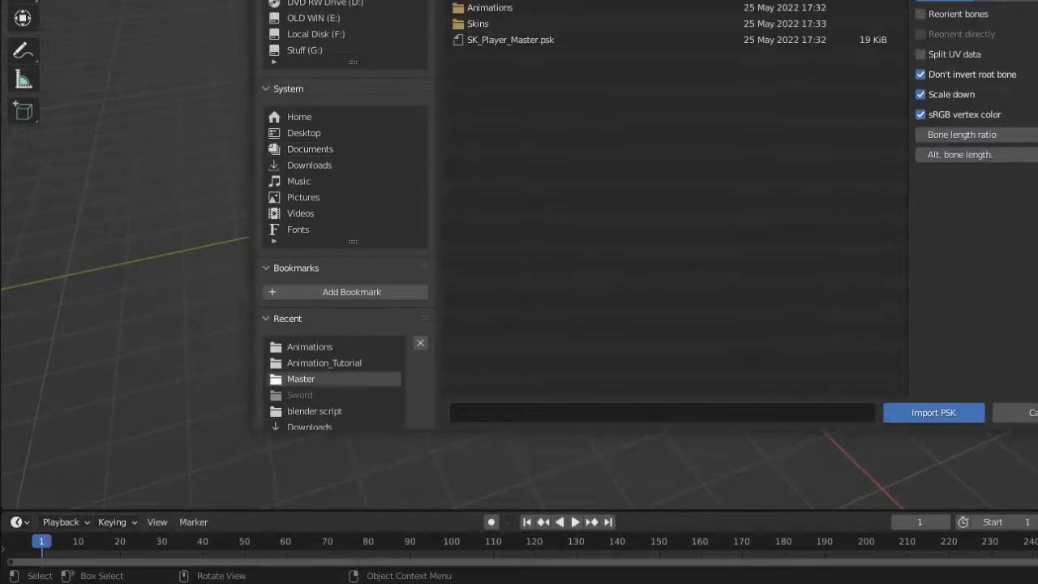
left_click(517, 39)
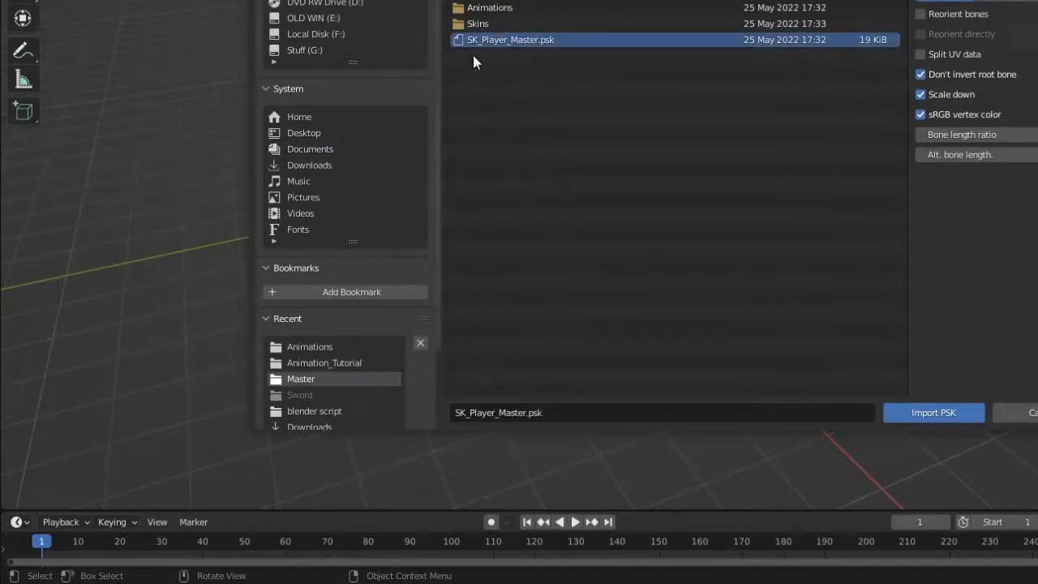
left_click_drag(614, 0, 471, 48)
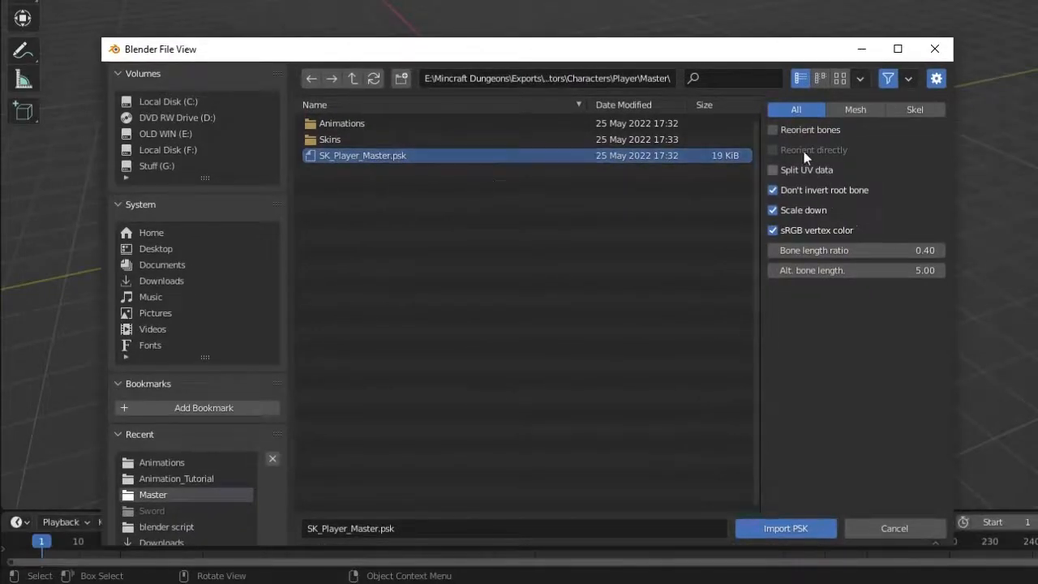
left_click(858, 208)
left_click(773, 531)
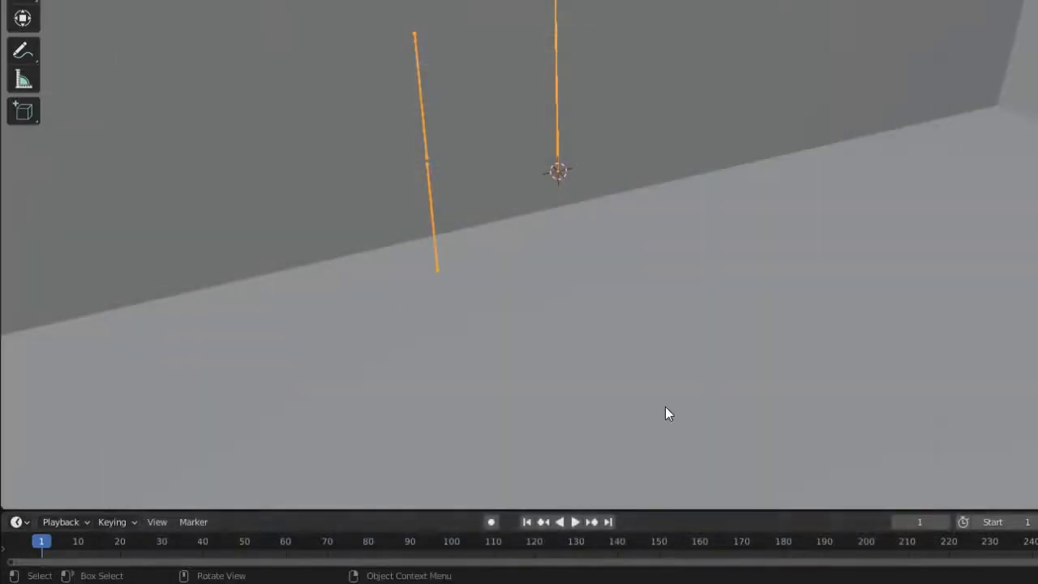
- Select the whole imported player model, both its mesh and its armature
scroll(586, 211, "down", 14)
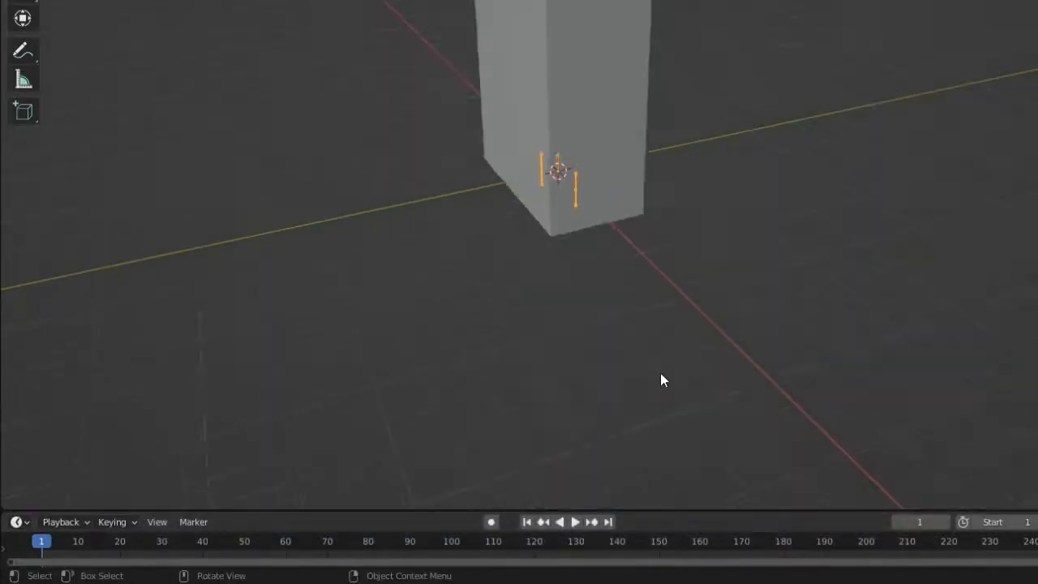
middle_click_drag(703, 229, 549, 285)
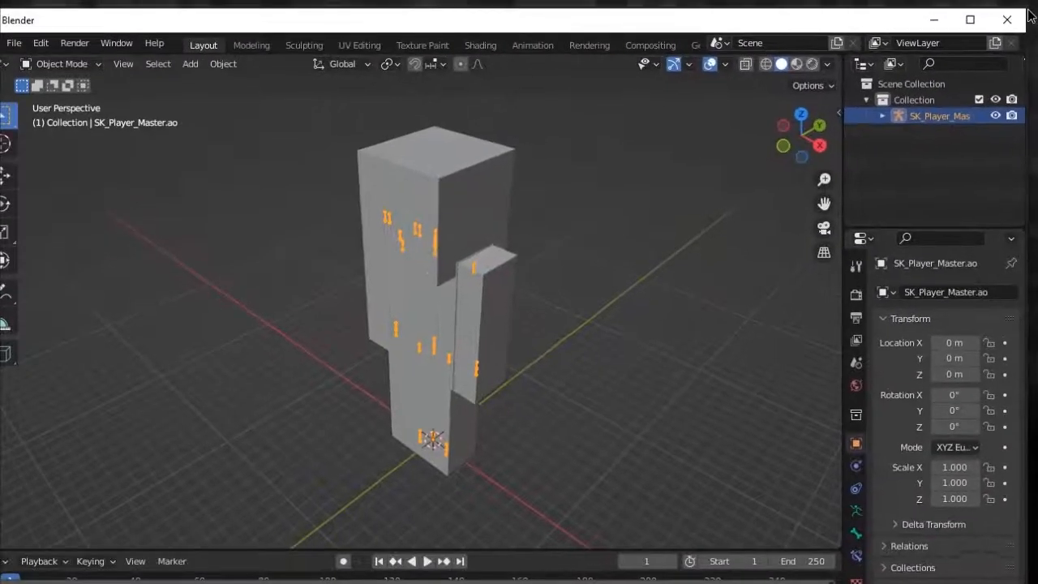
left_click(448, 213)
left_click(662, 184)
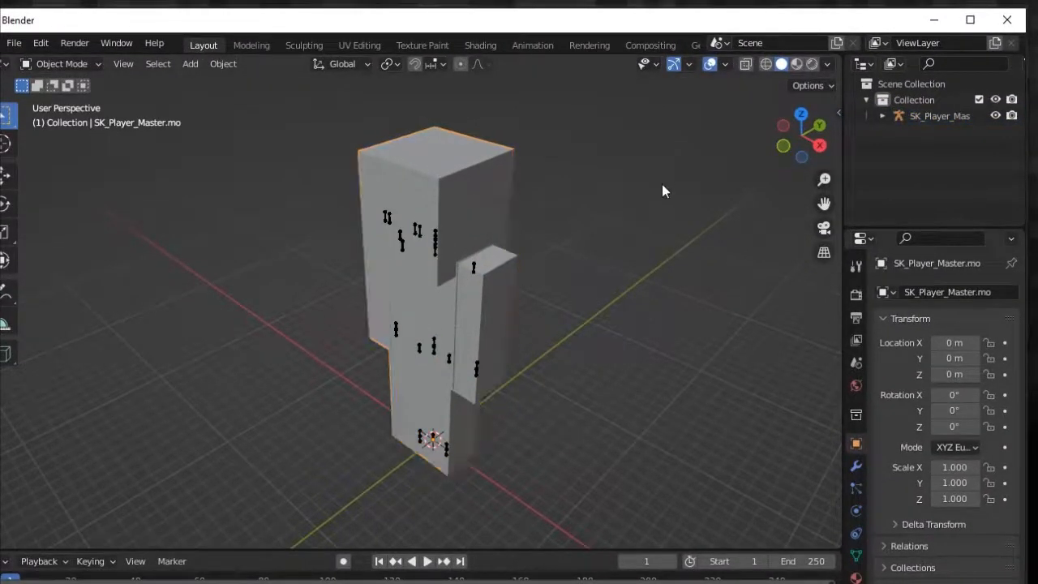
key("a")
- Import the Player_Master_Run.psa animation from the Animations folder inside the recent Master folder
left_click(13, 42)
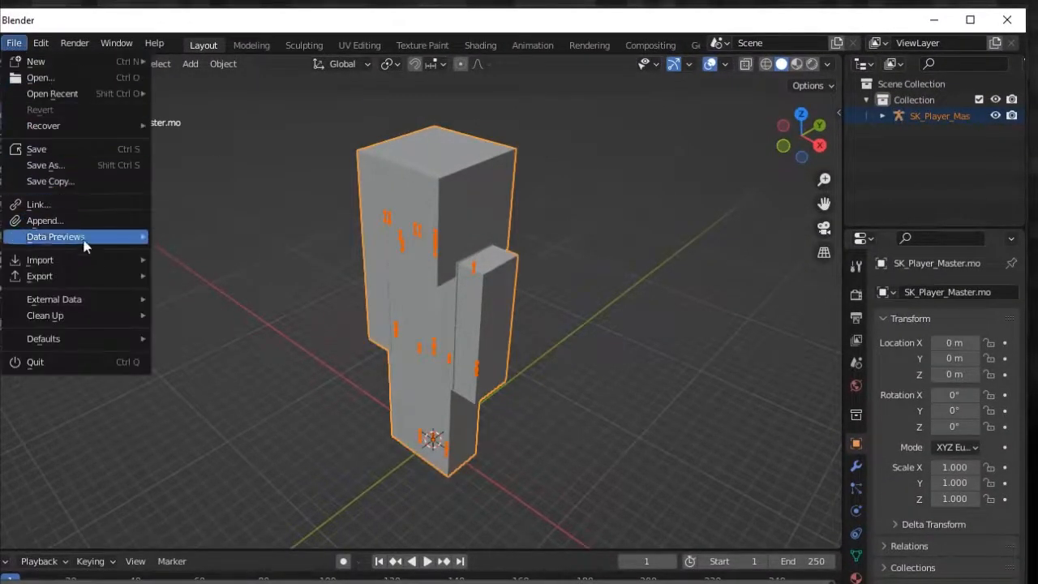
mouse_move(88, 261)
left_click(279, 469)
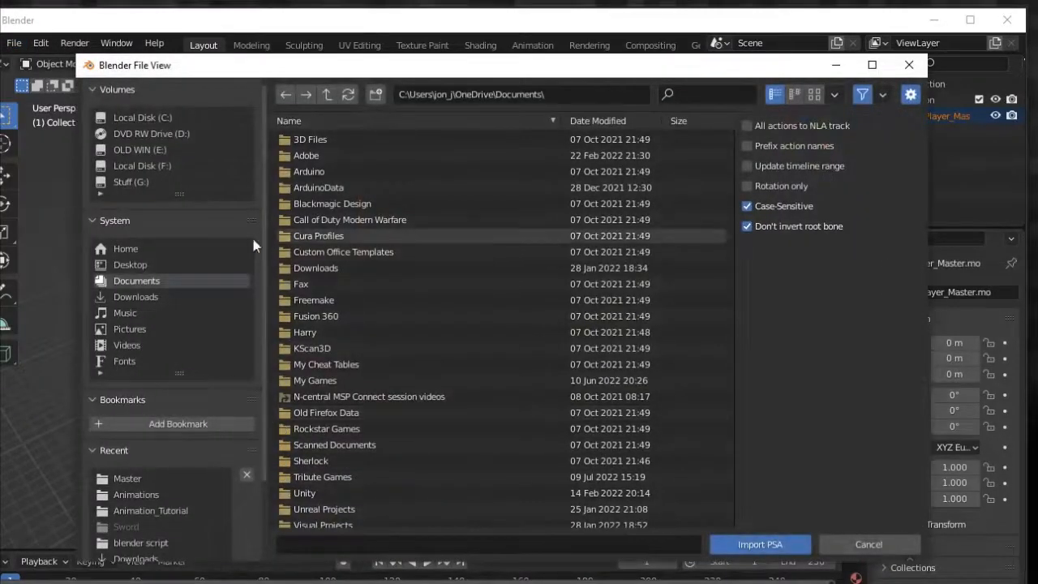
left_click(118, 479)
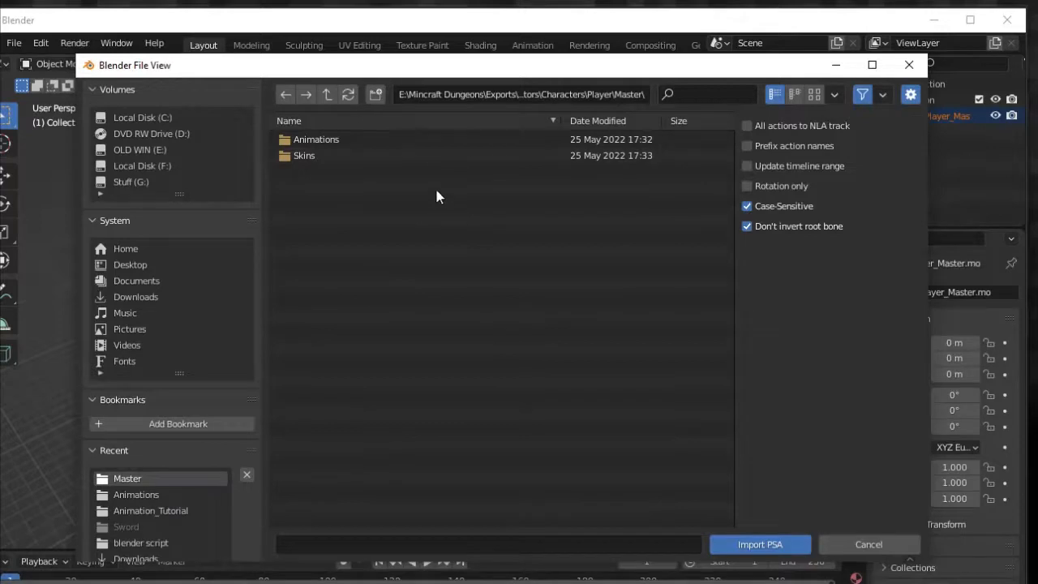
double_click(346, 141)
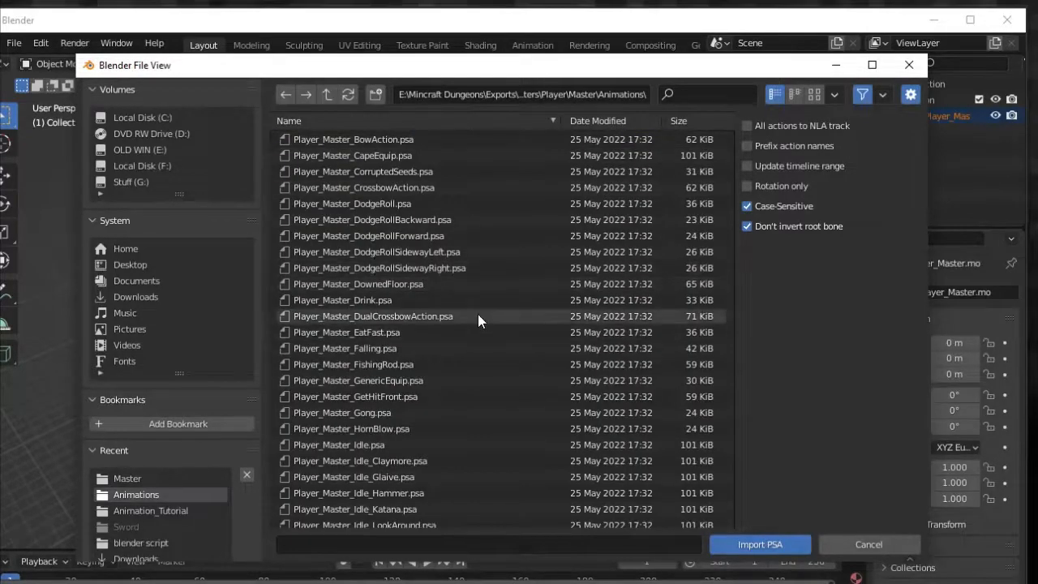
scroll(440, 329, "down", 8)
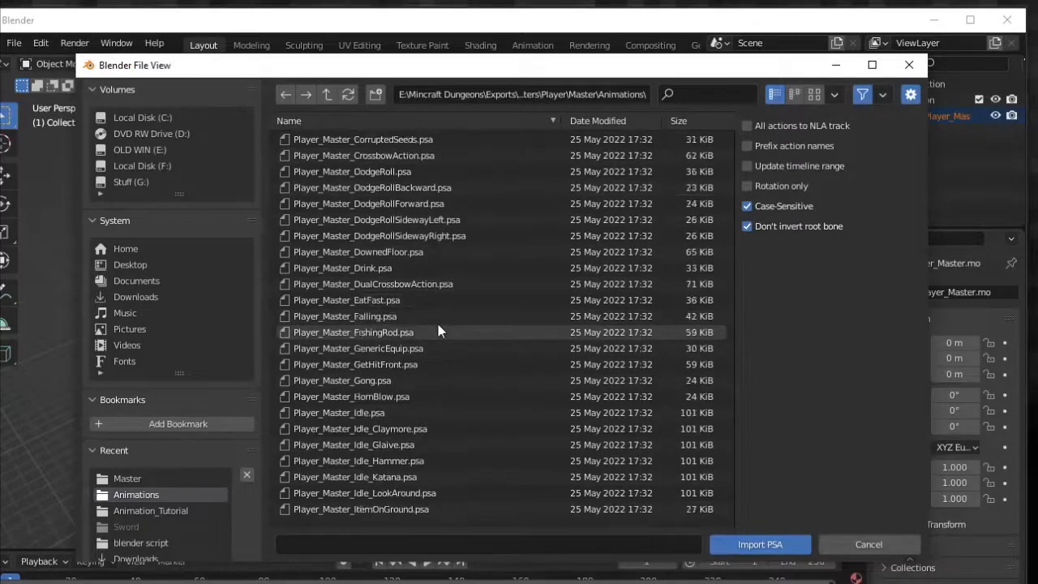
scroll(439, 318, "down", 2)
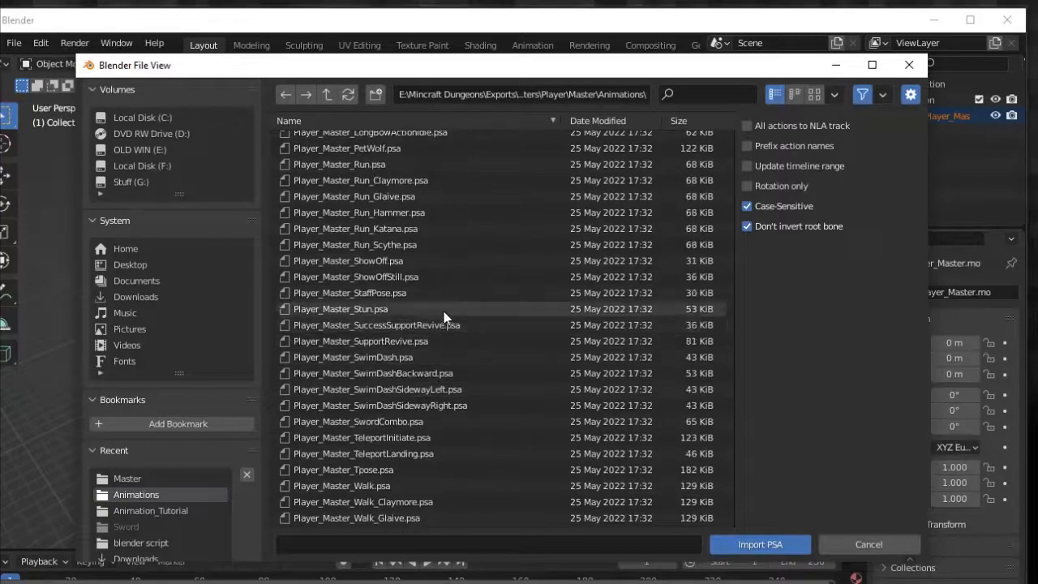
left_click(386, 162)
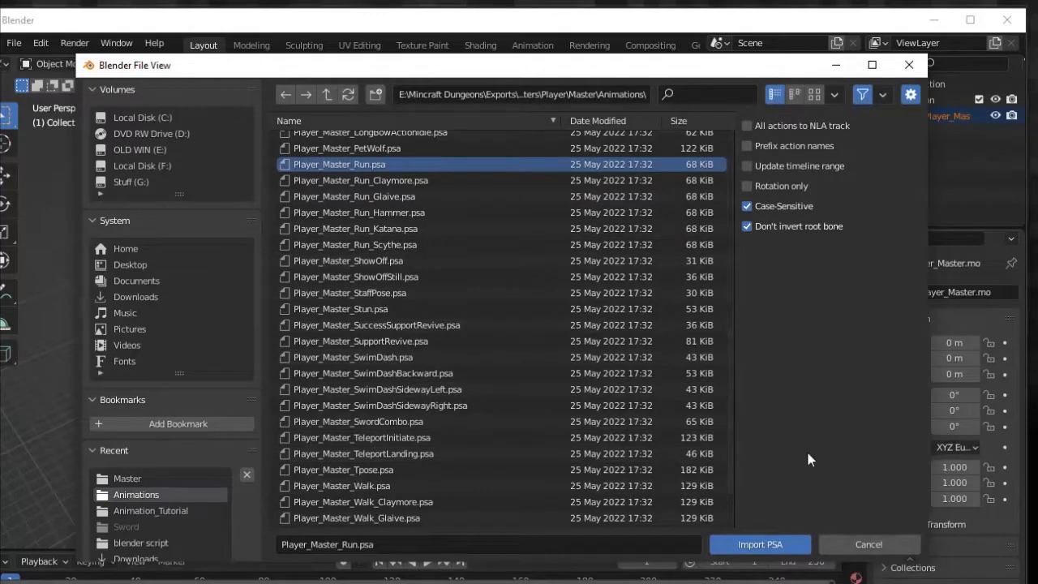
left_click(767, 548)
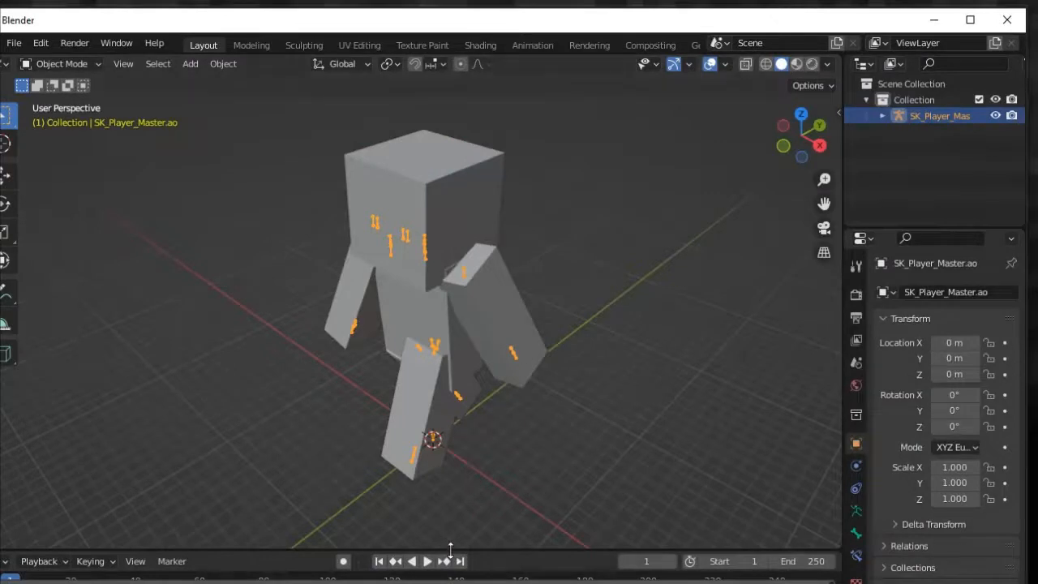
- Enlarge the timeline and preview the imported run animation
left_click_drag(450, 552, 452, 451)
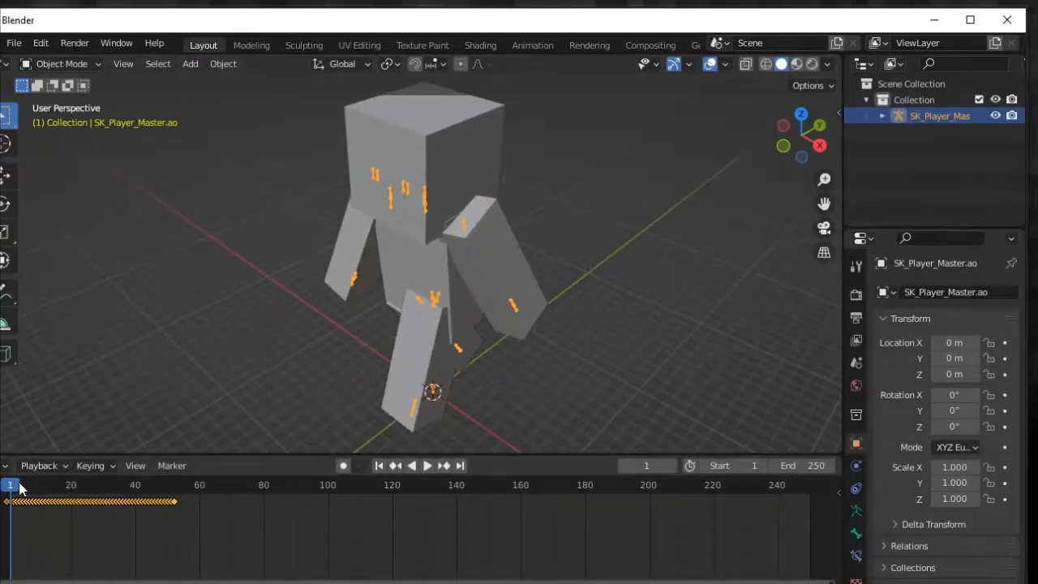
key("space")
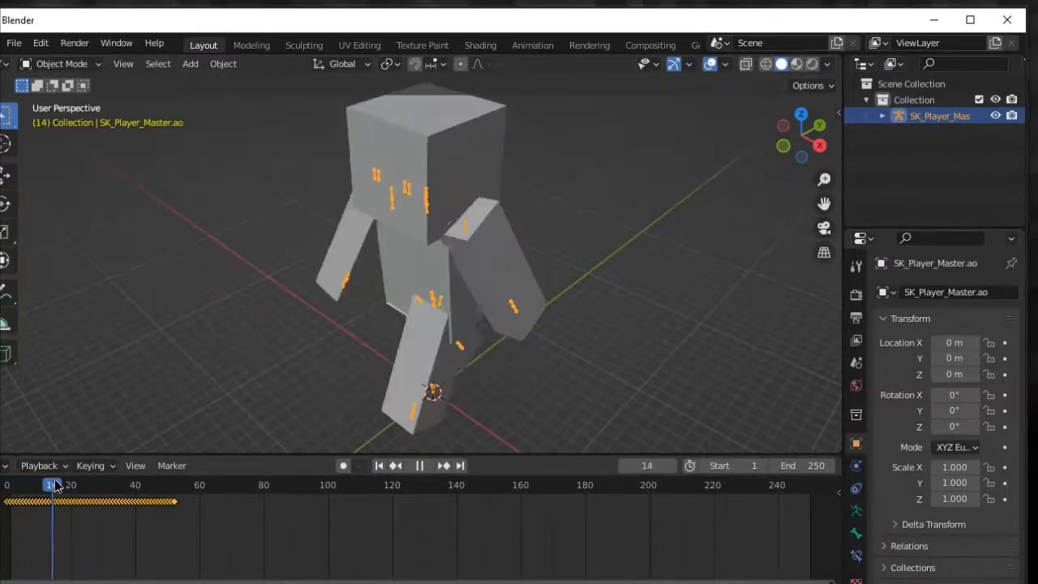
left_click_drag(95, 485, 133, 473)
key("space")
- Delete every keyframe between the first one at frame 0 and the last one at frame 52
scroll(246, 558, "up", 2)
scroll(243, 544, "up", 5)
scroll(319, 530, "down", 2)
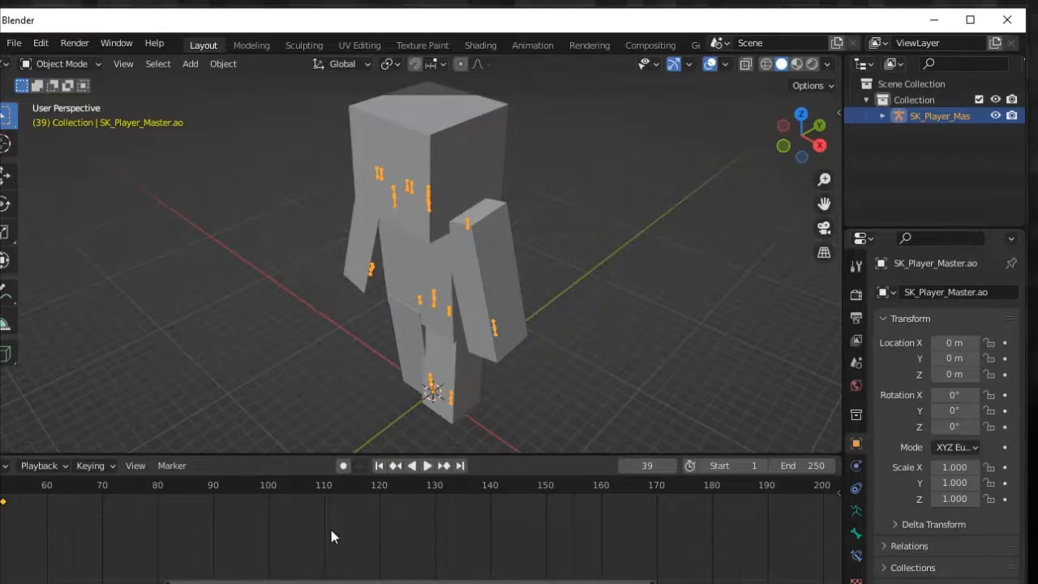
scroll(323, 536, "up", 6)
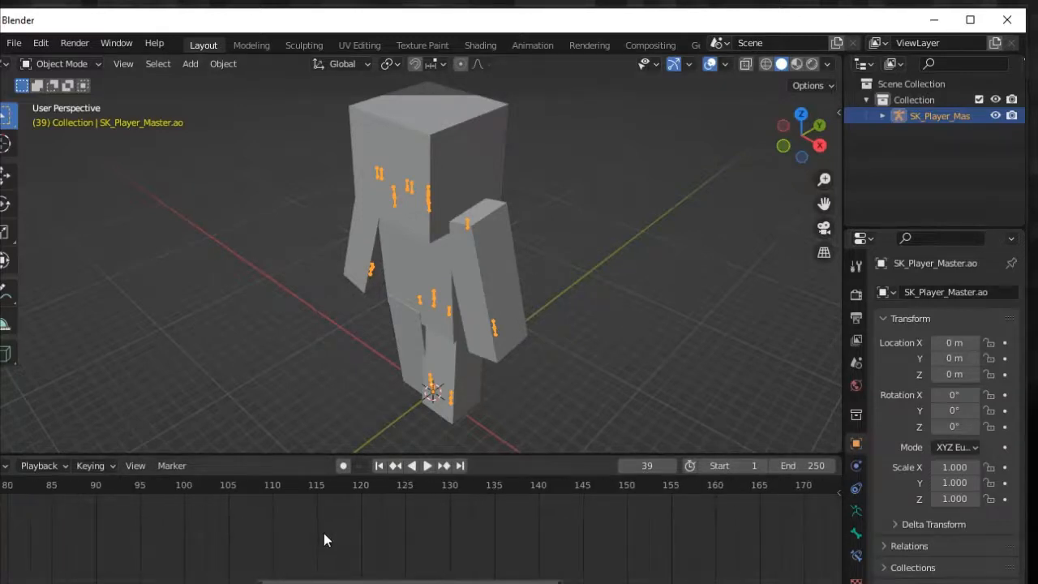
scroll(324, 533, "down", 4)
left_click_drag(207, 516, 267, 519)
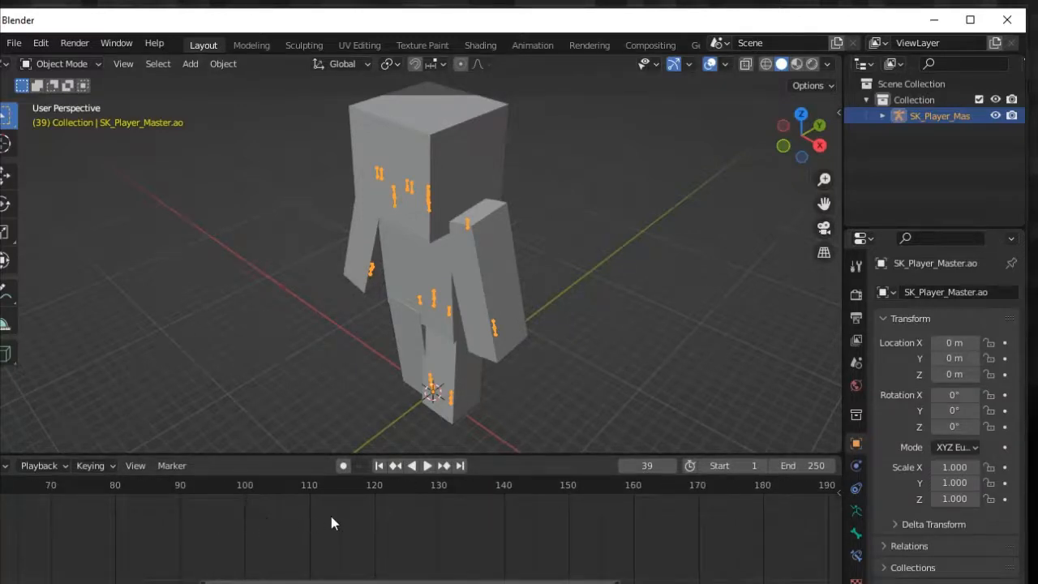
scroll(331, 517, "up", 9, "ctrl")
scroll(337, 527, "up", 2)
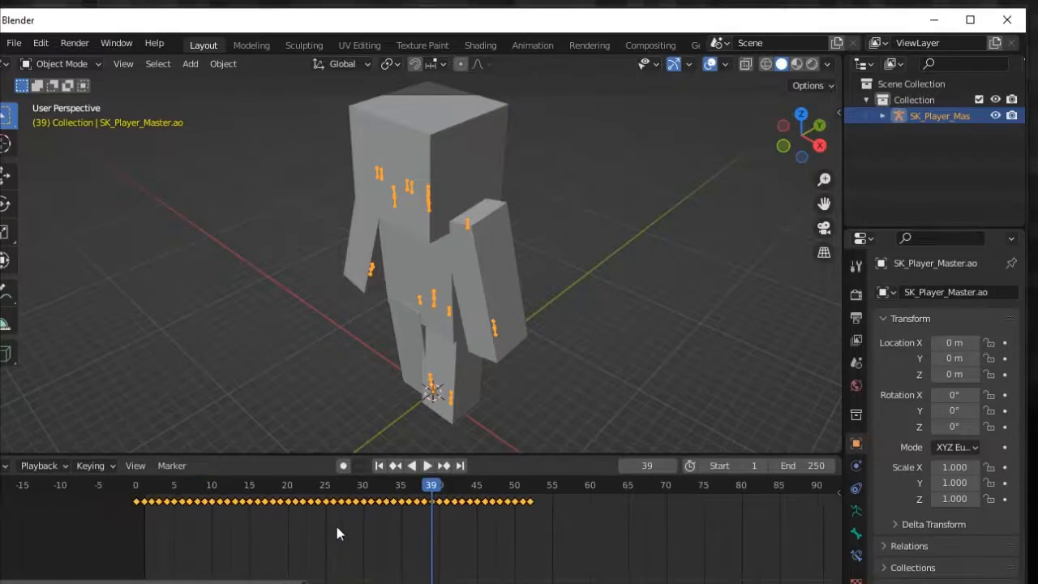
scroll(336, 526, "up", 2)
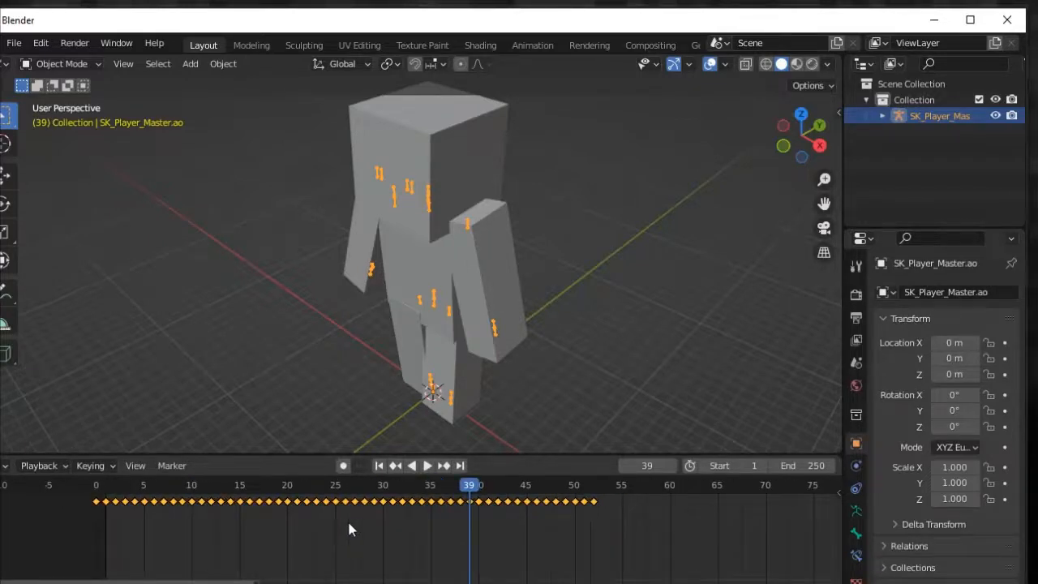
scroll(349, 518, "up", 4, "ctrl")
scroll(393, 542, "up", 1)
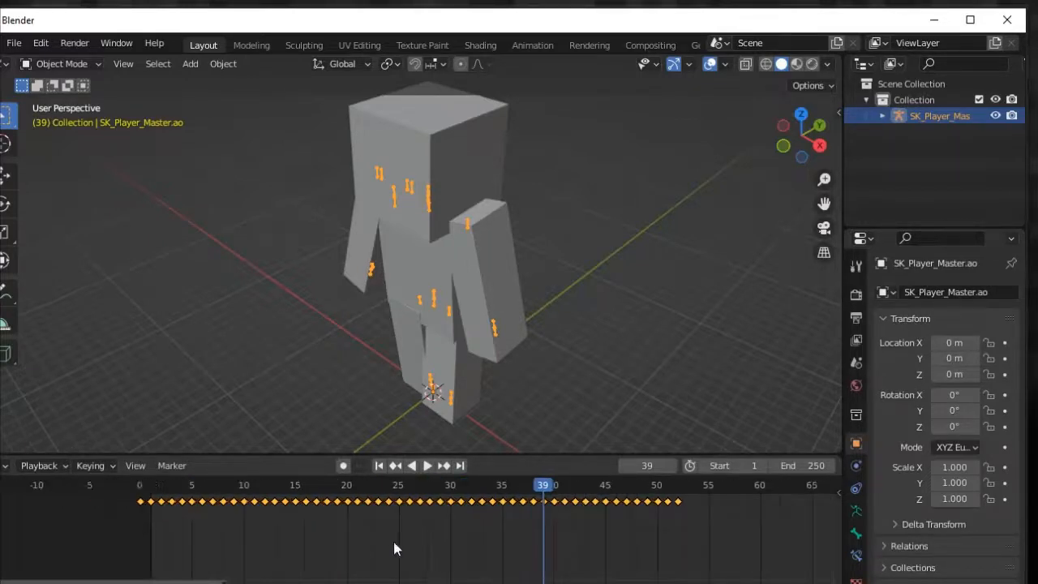
scroll(393, 542, "up", 2)
left_click_drag(736, 514, 81, 516)
key("Delete")
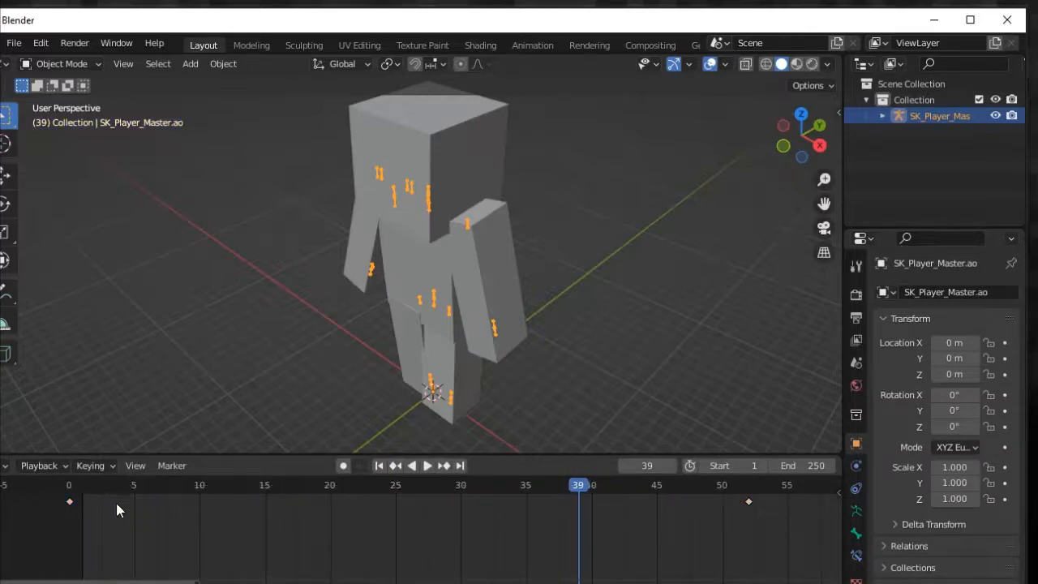
- Enable Auto Keying and switch the player armature to Pose Mode
left_click(157, 527)
left_click(343, 466)
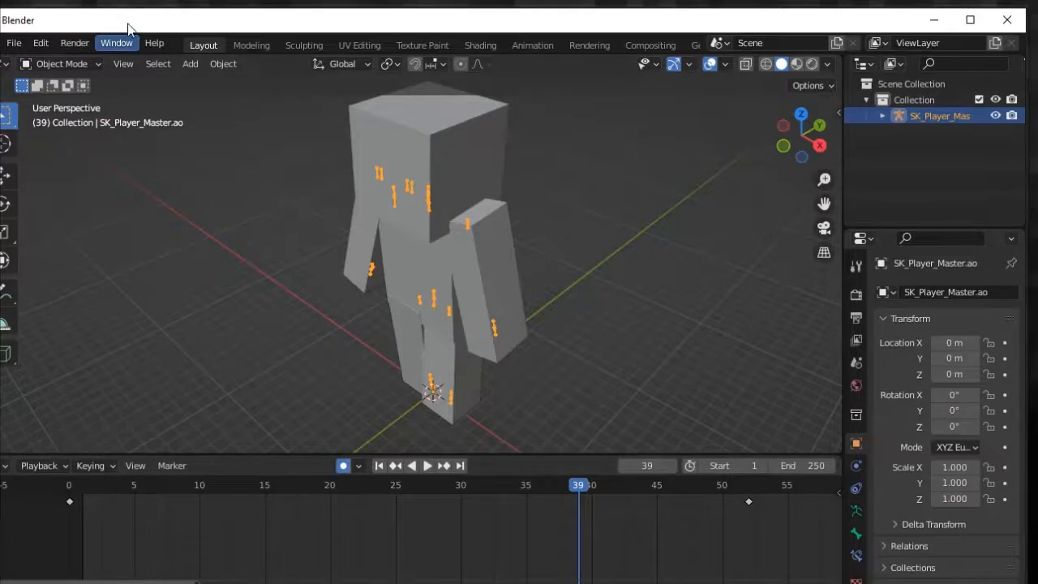
left_click(15, 44)
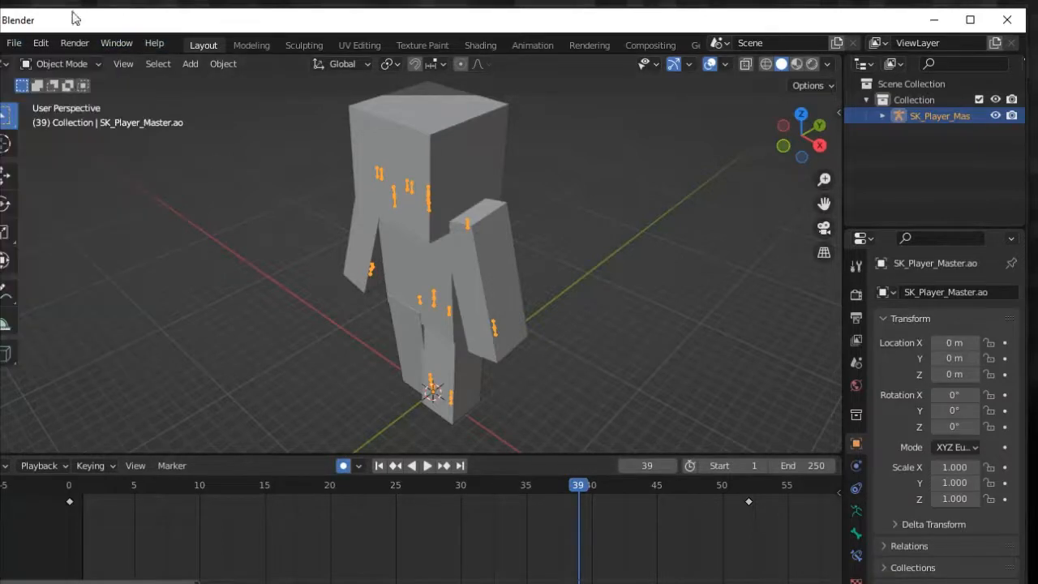
left_click(65, 65)
left_click(63, 120)
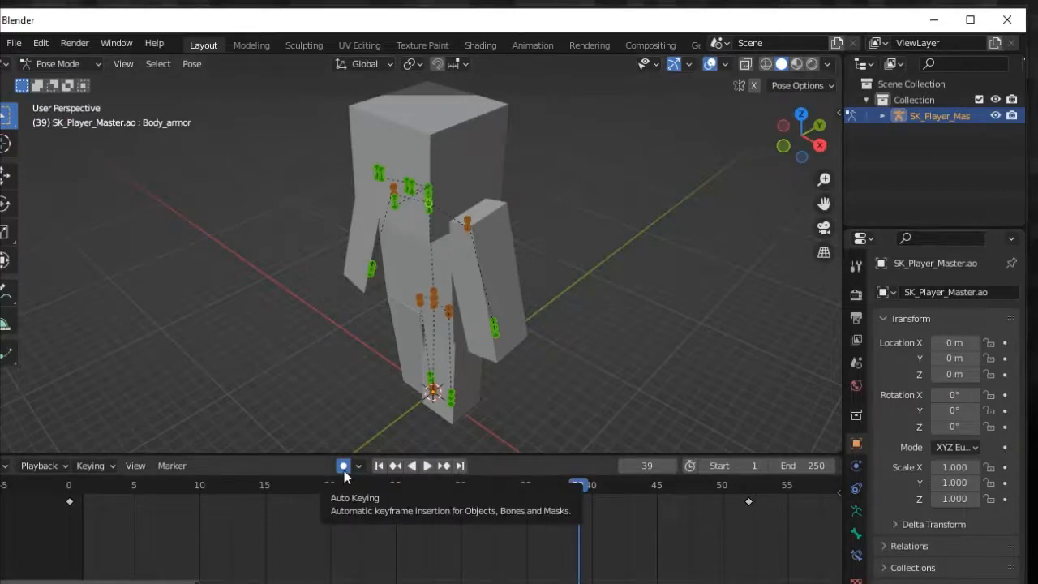
- Copy the starting keyframe at frame 0 onto the end keyframe at frame 52
left_click_drag(573, 506, 747, 500)
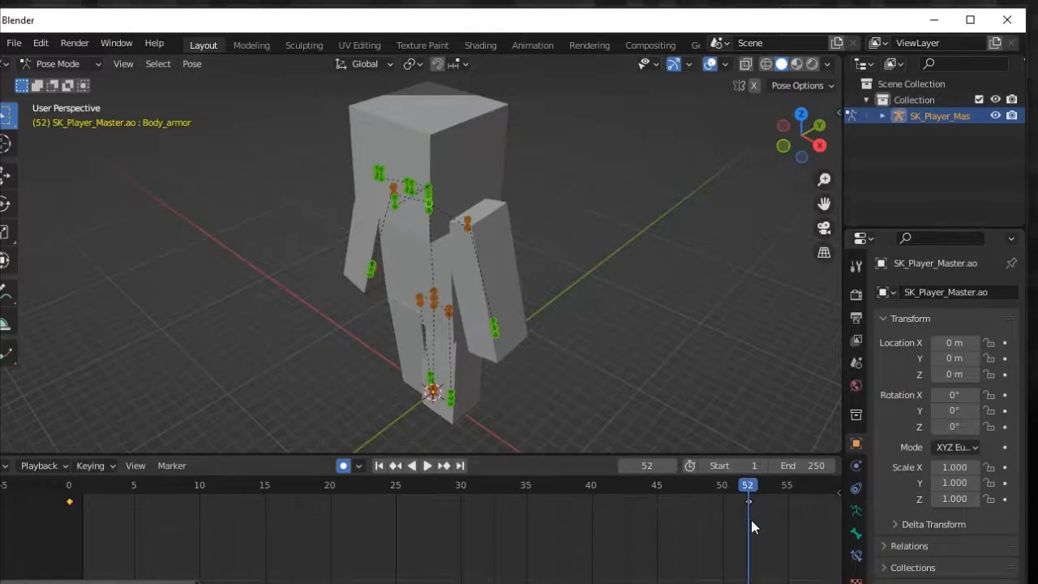
key("i")
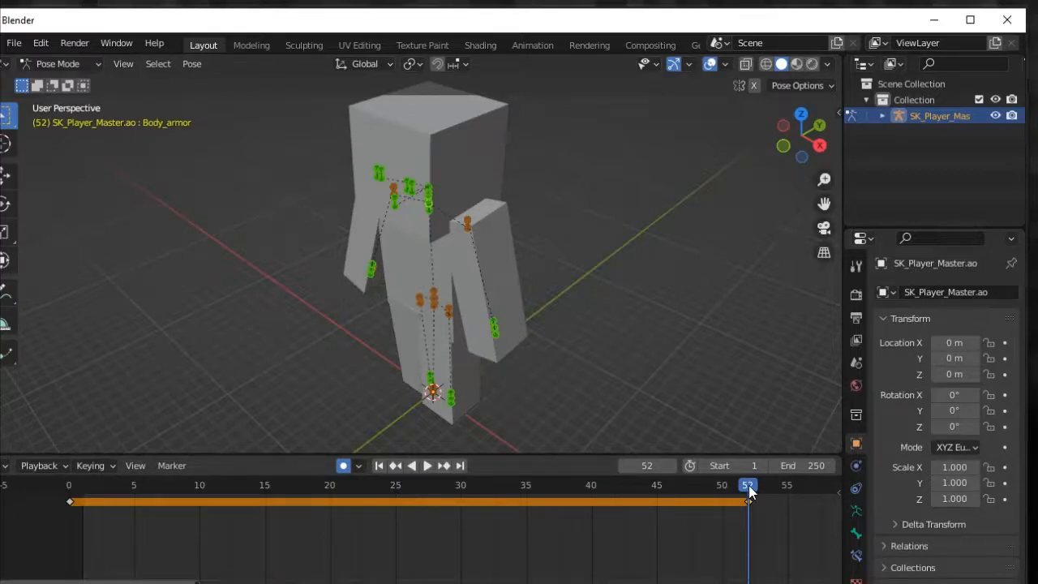
left_click(699, 335)
key("a")
- At frame 5, rotate the J_Spine bone about the X axis so the upper body leans backward
left_click_drag(747, 500, 135, 501)
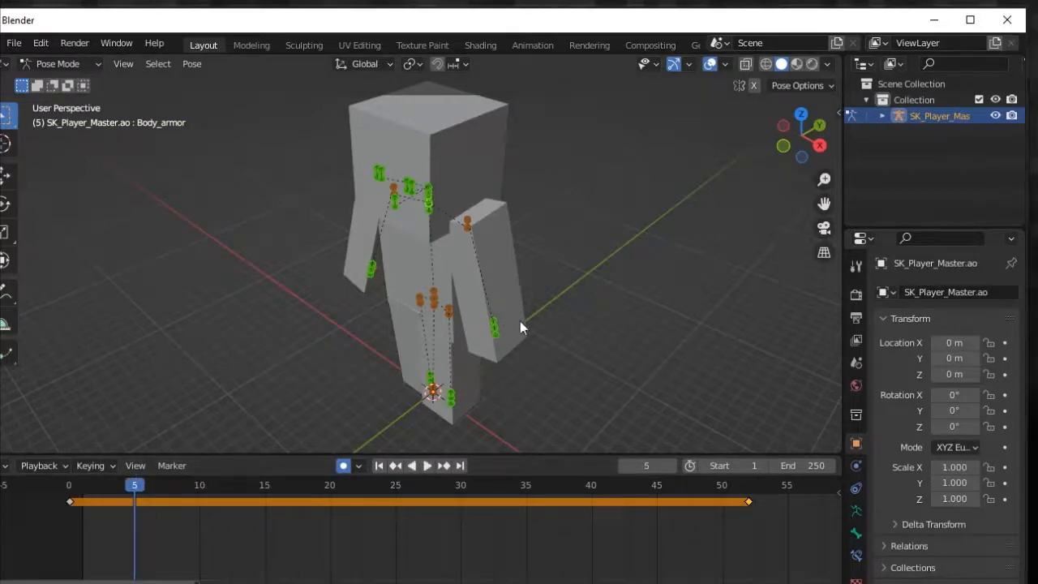
middle_click_drag(519, 321, 464, 309)
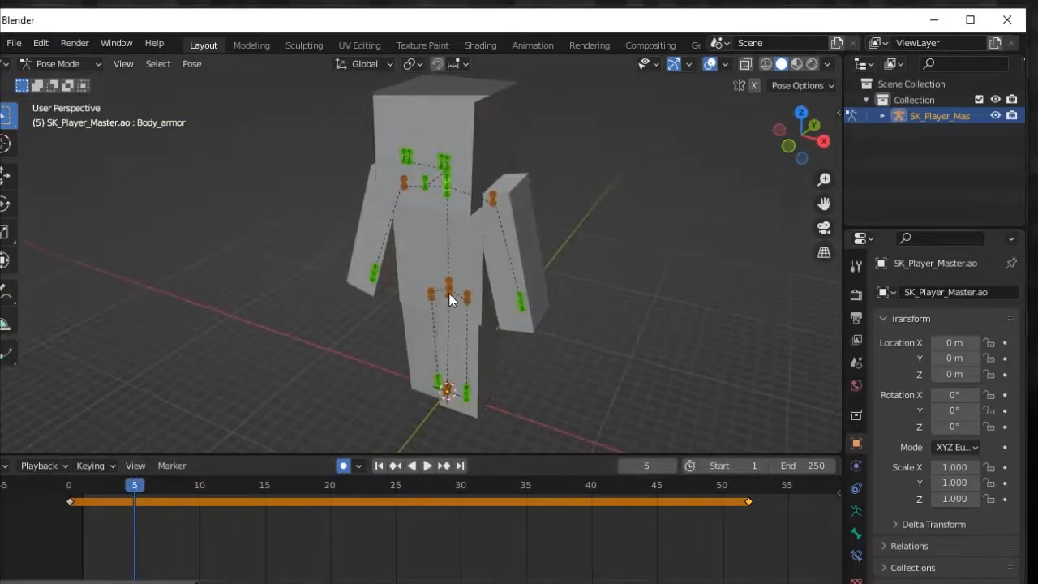
left_click(451, 296)
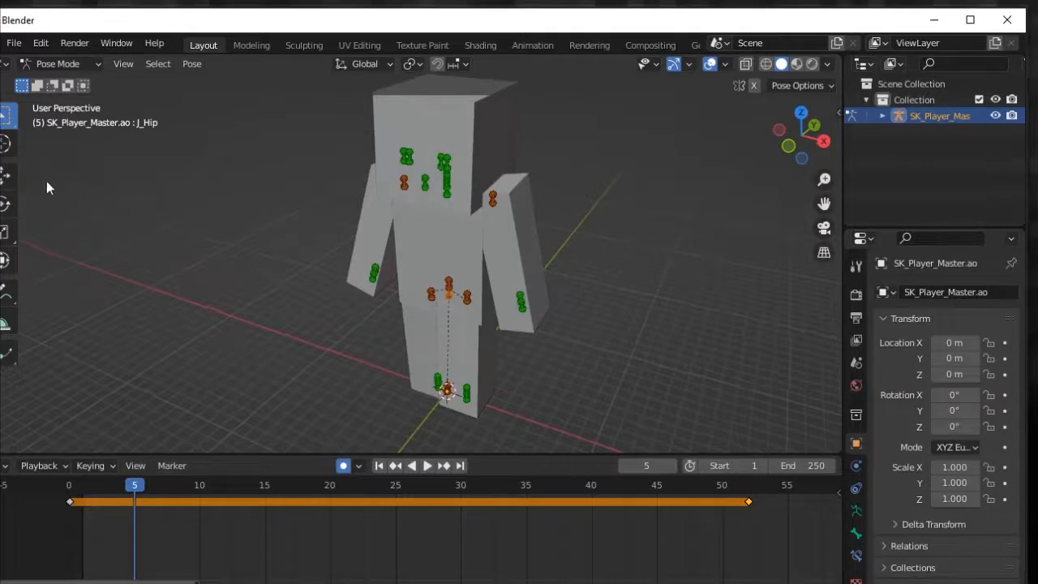
left_click(5, 204)
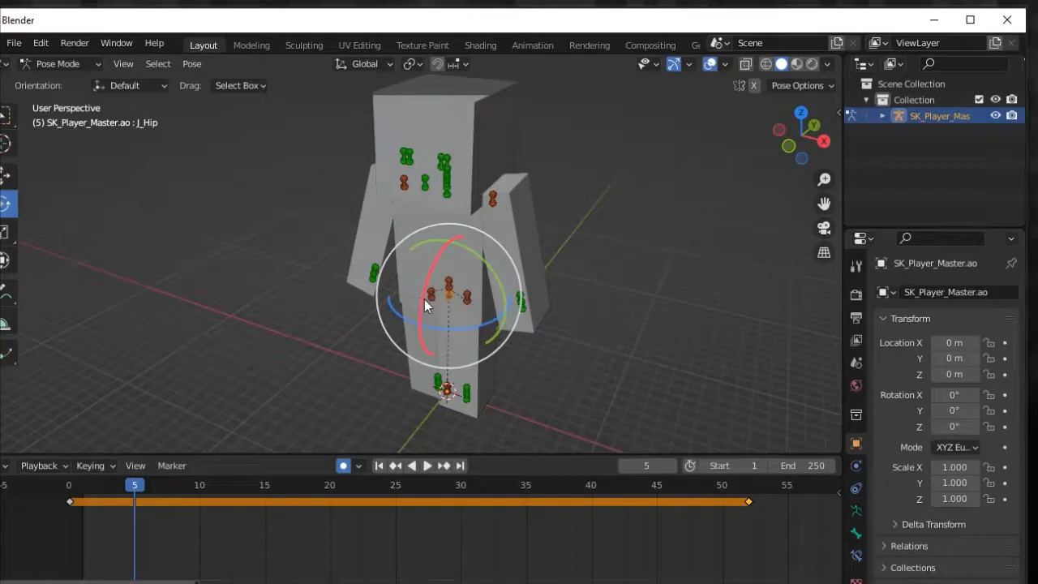
left_click_drag(425, 300, 422, 290)
key("ctrl+z")
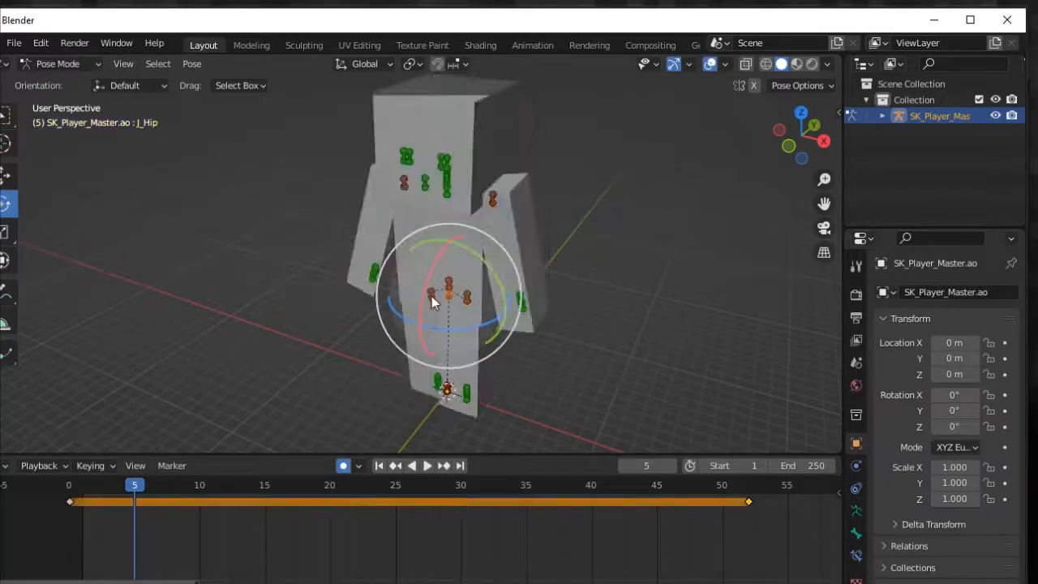
left_click(451, 291)
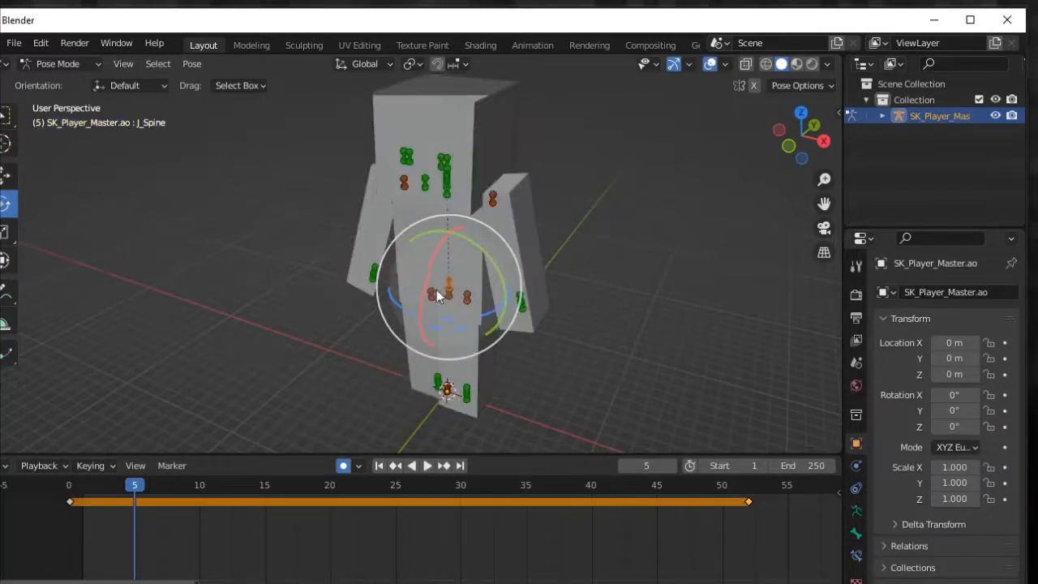
left_click_drag(424, 292, 446, 282)
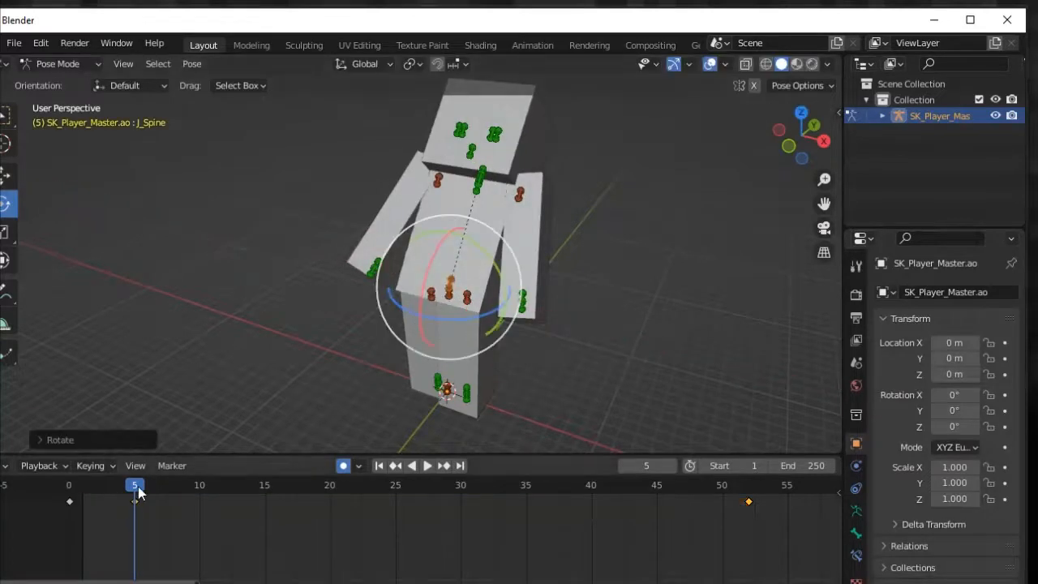
- Paste the frame 0 keyframe at frame 10, and at frame 15 rotate the J_Spine bone so the upper body bends forward
left_click_drag(137, 486, 202, 484)
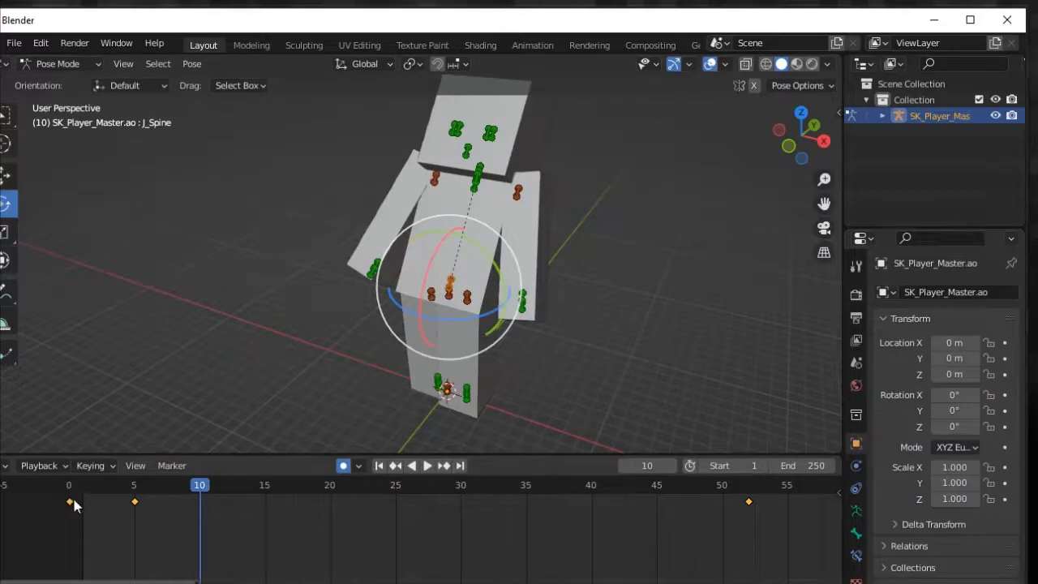
key("ctrl+v")
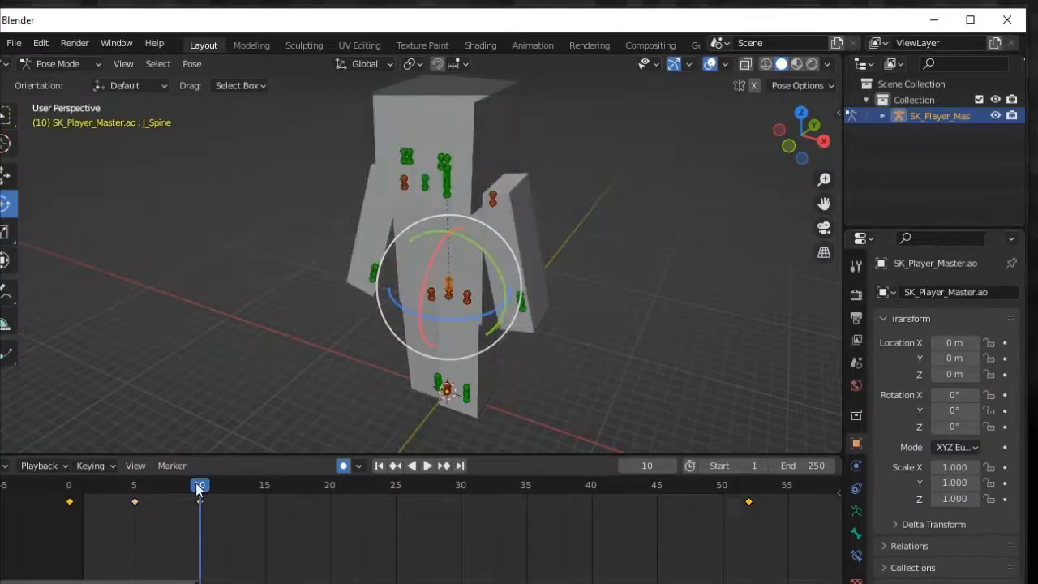
left_click_drag(199, 487, 272, 497)
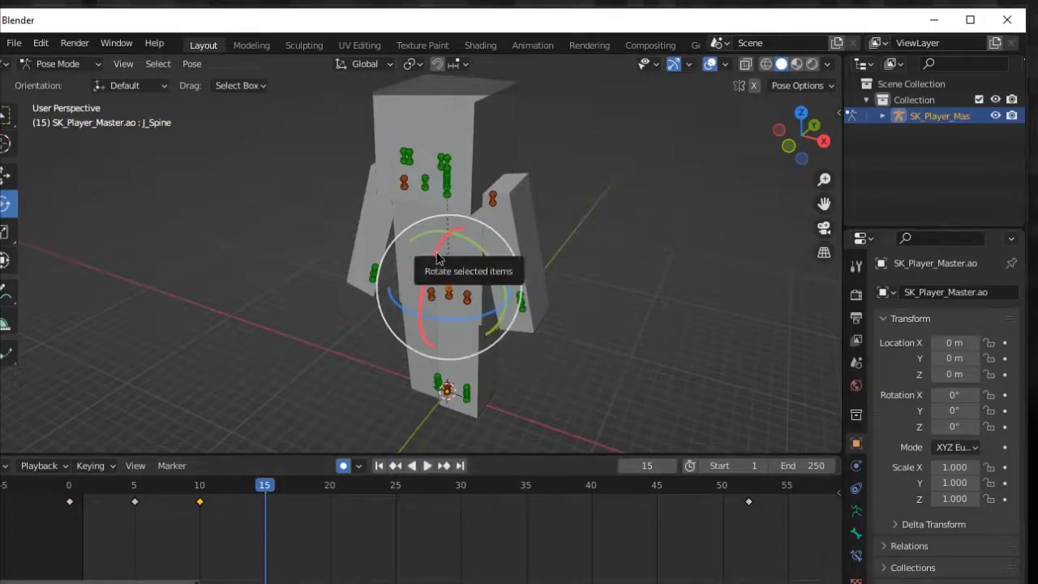
left_click_drag(441, 256, 404, 344)
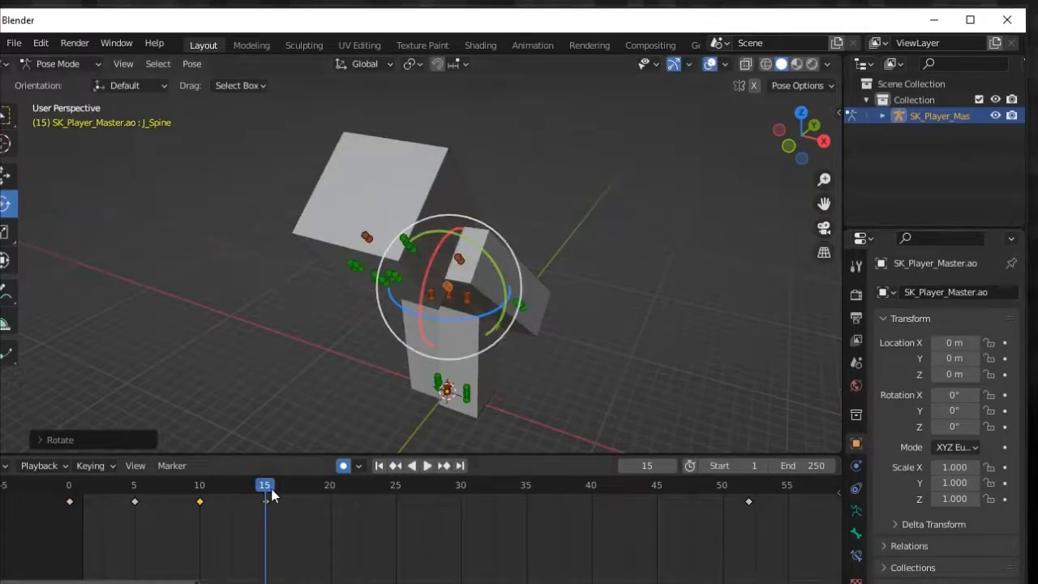
- Paste the copied keyframe at frame 20 and play back the animation
left_click(329, 486)
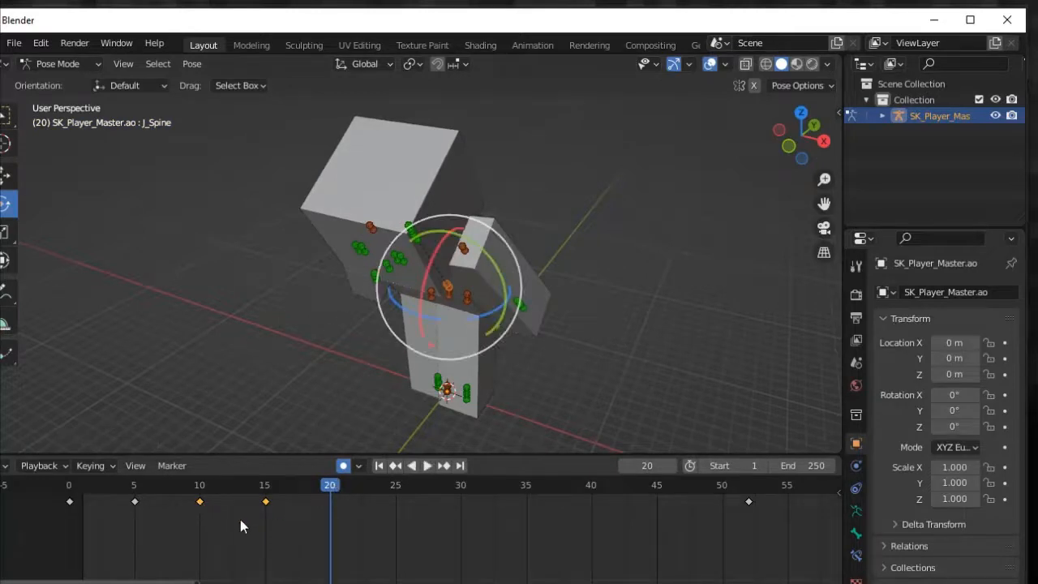
key("ctrl+v")
left_click_drag(329, 491, 134, 503)
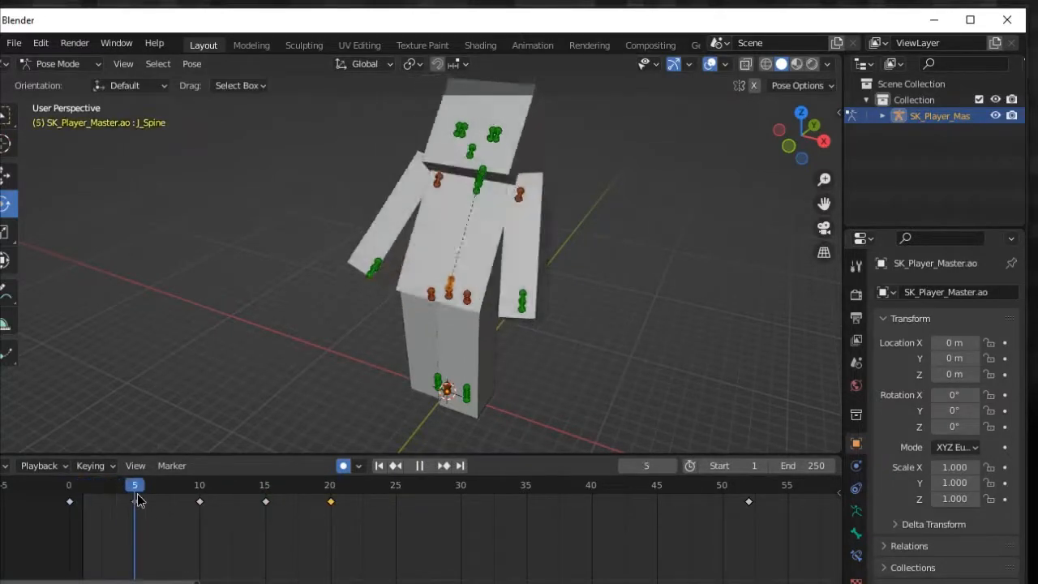
- At frame 5, rotate the J_L_Leg bone about -90° around the global X axis so the leg points forward
left_click(536, 398)
scroll(531, 404, "up", 2)
middle_click_drag(483, 361, 434, 304, "shift")
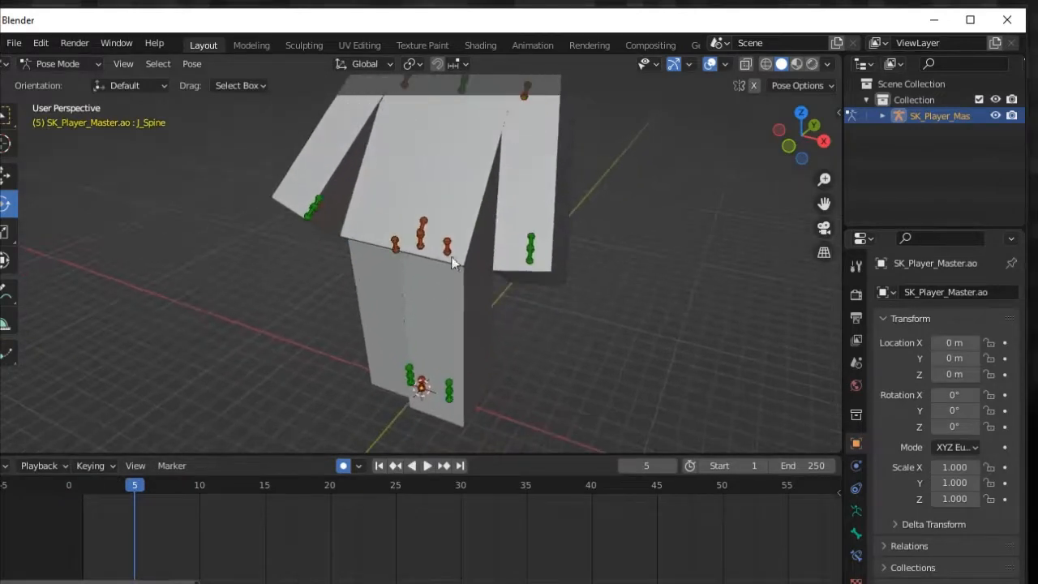
left_click(447, 246)
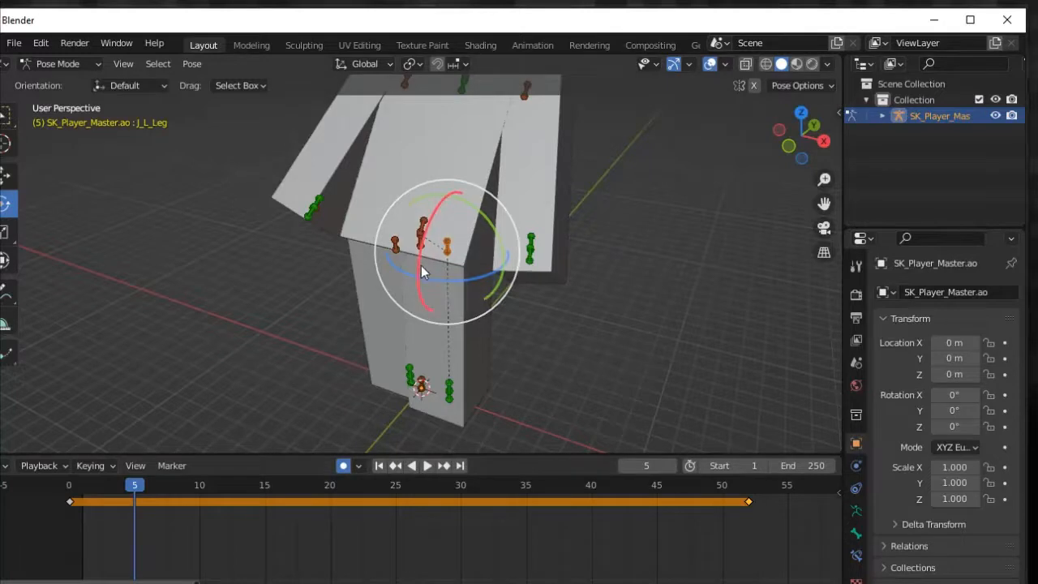
left_click_drag(420, 272, 397, 349)
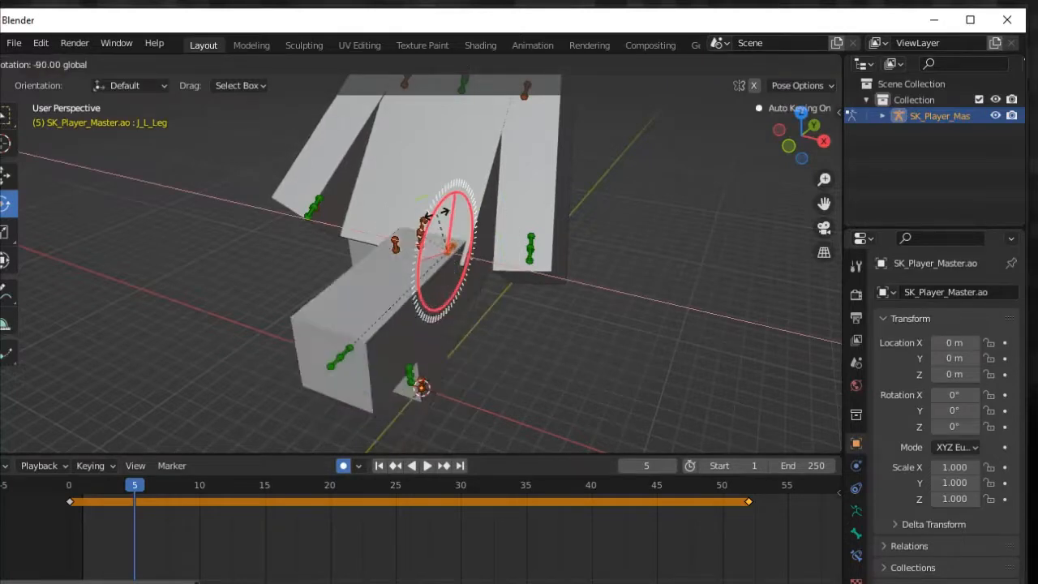
key("ctrl+z")
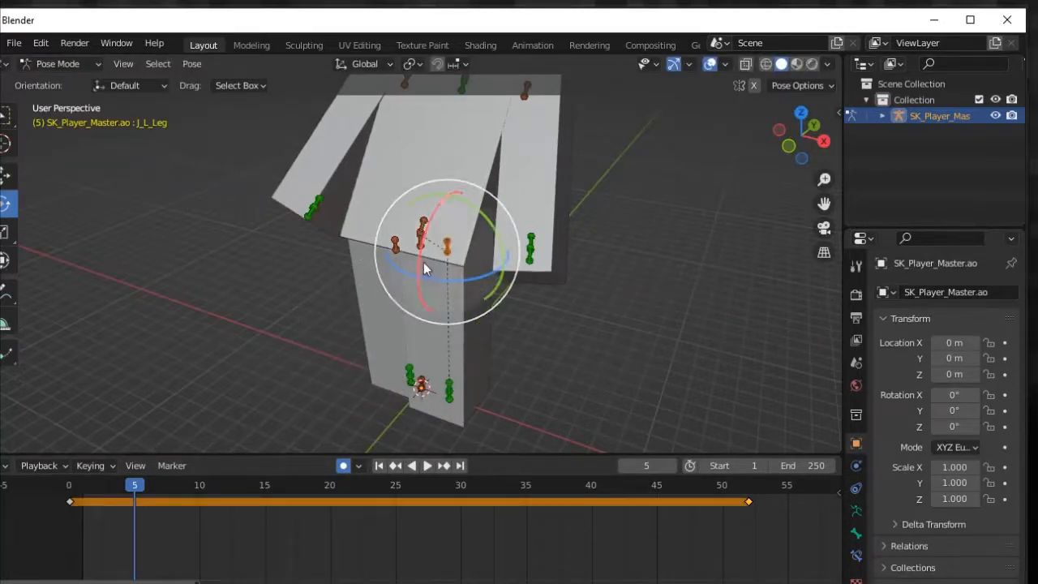
left_click_drag(423, 260, 446, 215)
left_click(254, 409)
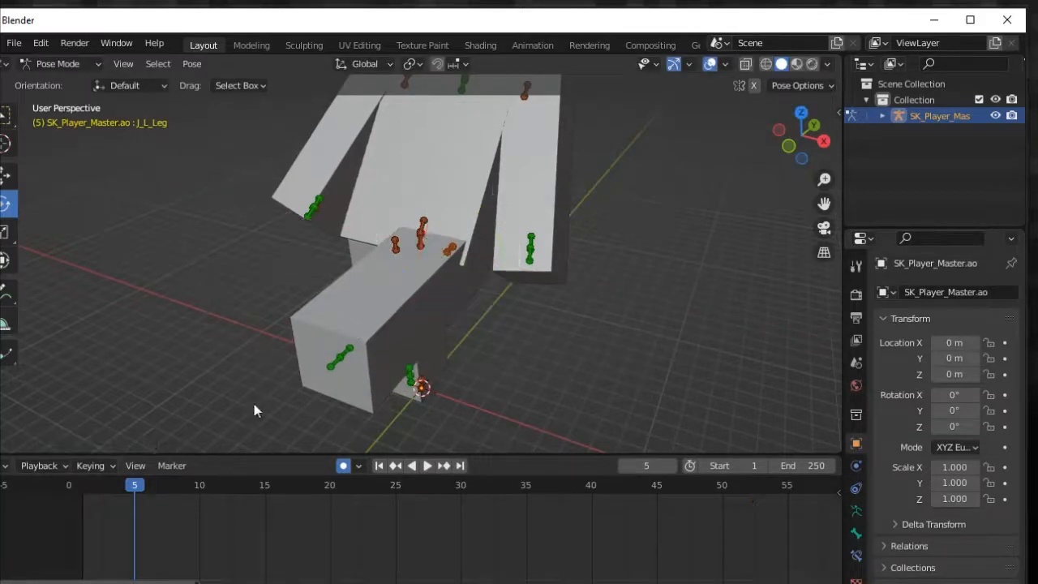
- At frame 10, return the J_L_Leg bone to its straight frame 0 pose
left_click_drag(138, 490, 200, 483)
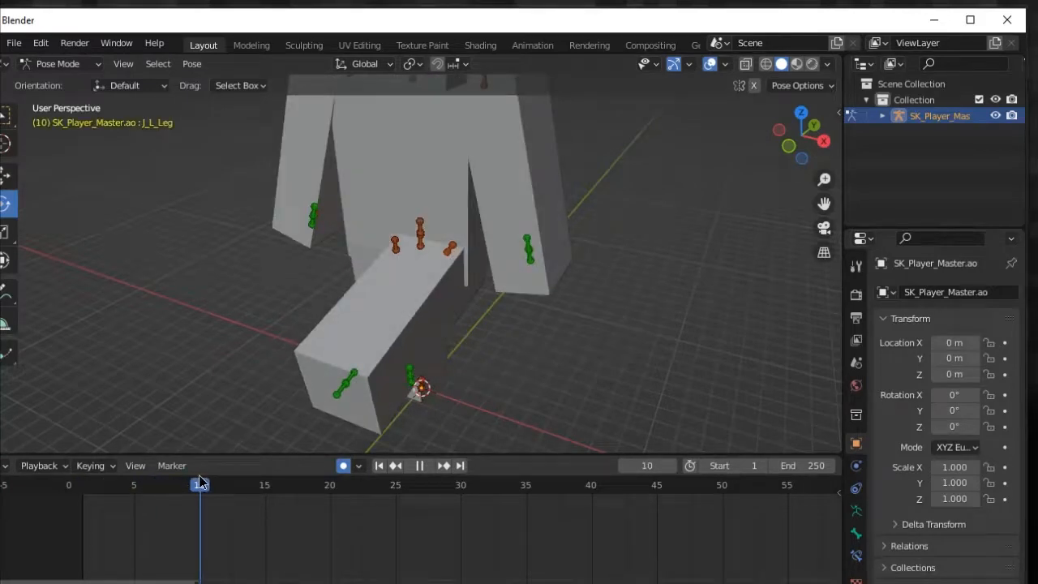
left_click_drag(201, 483, 201, 483)
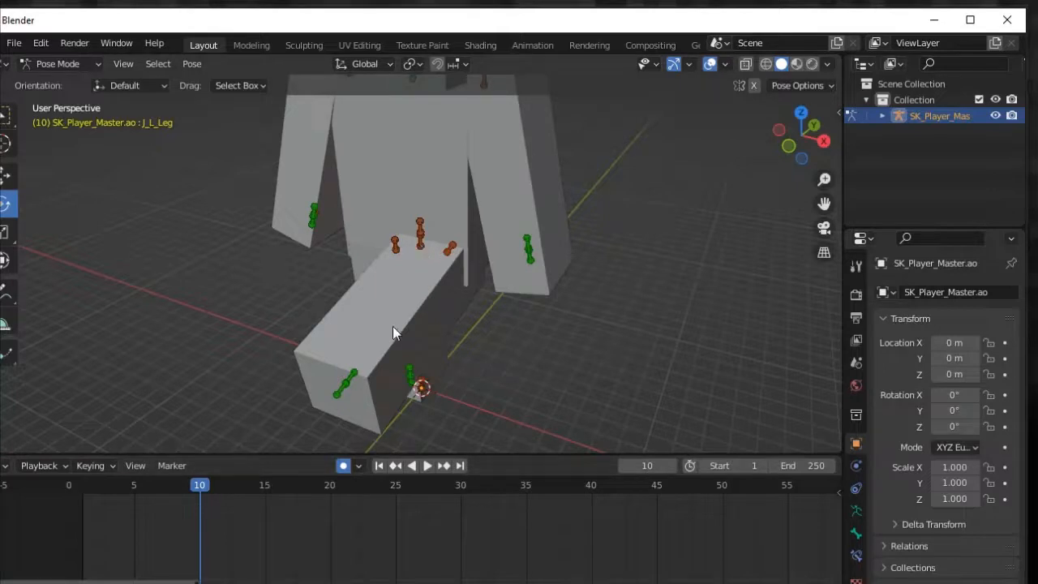
left_click(421, 246)
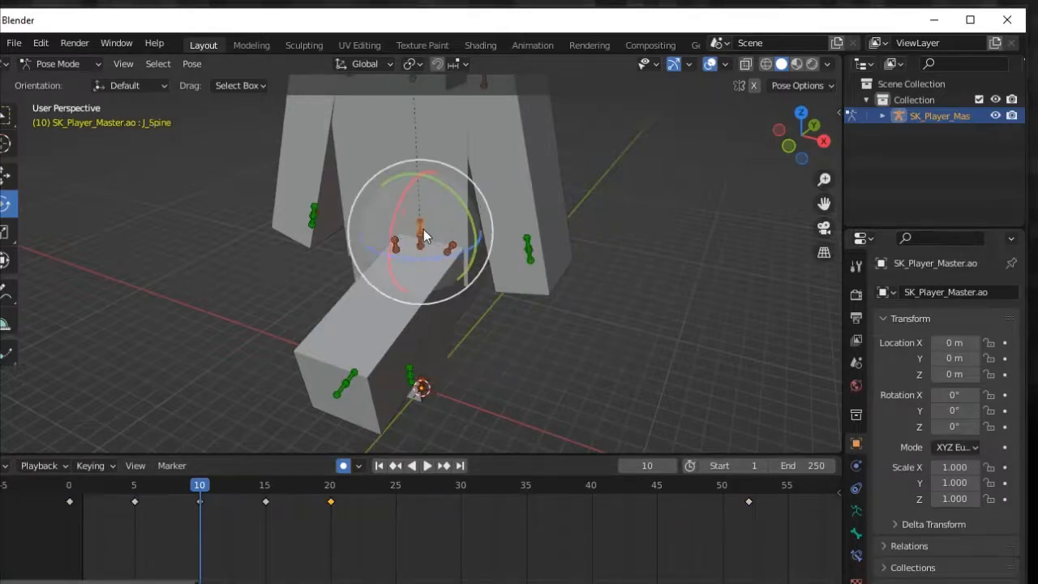
left_click(452, 253)
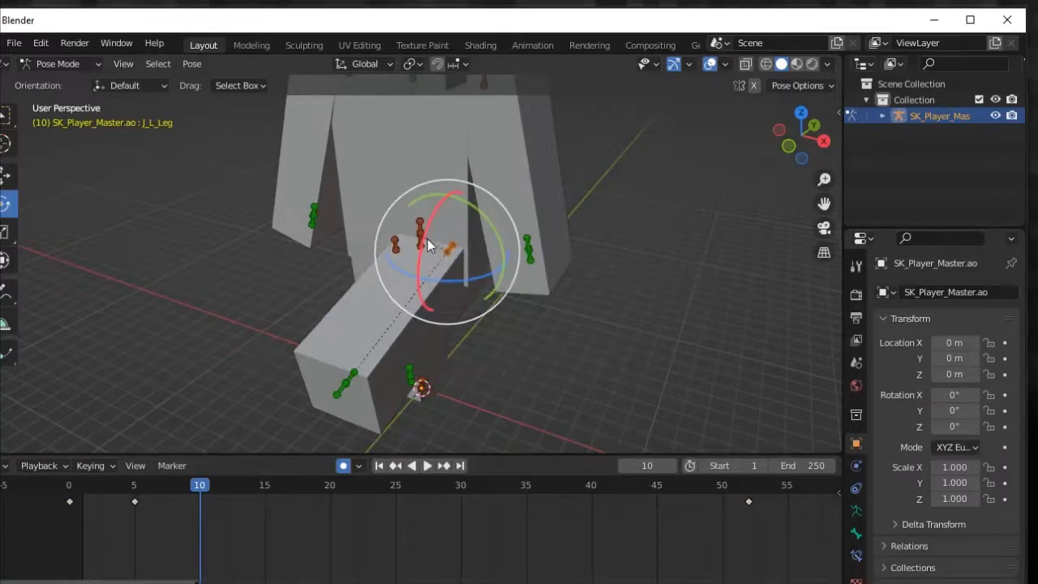
left_click_drag(424, 241, 424, 307)
middle_click_drag(510, 338, 435, 256)
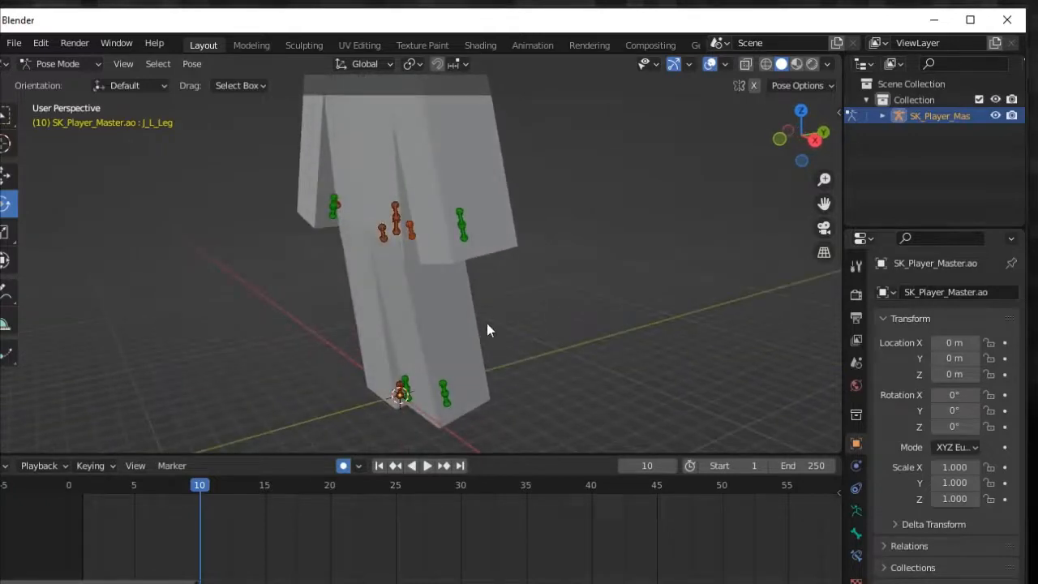
key("ctrl+z")
key("ctrl+z")
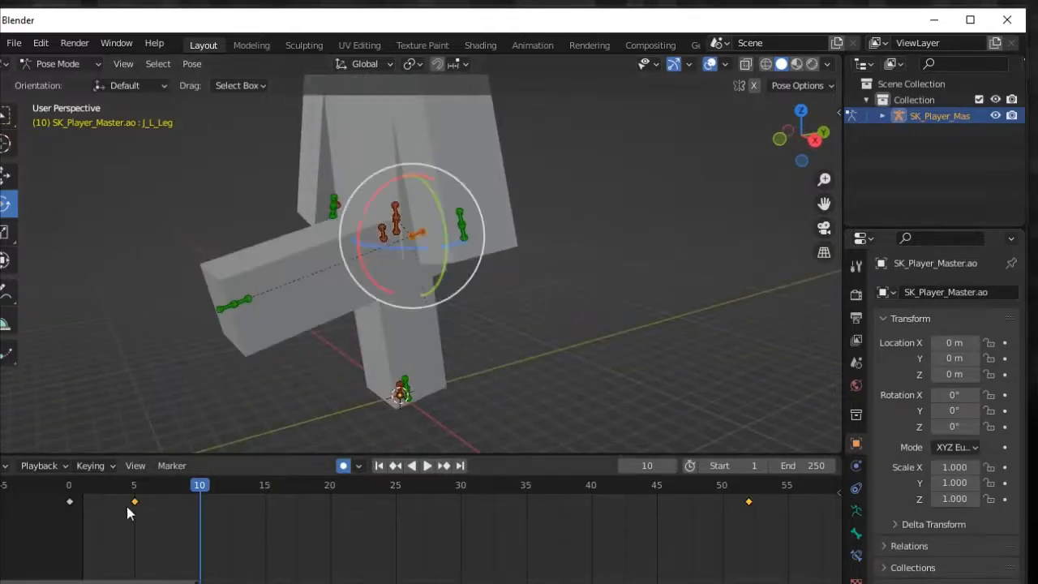
key("ctrl+shift+z")
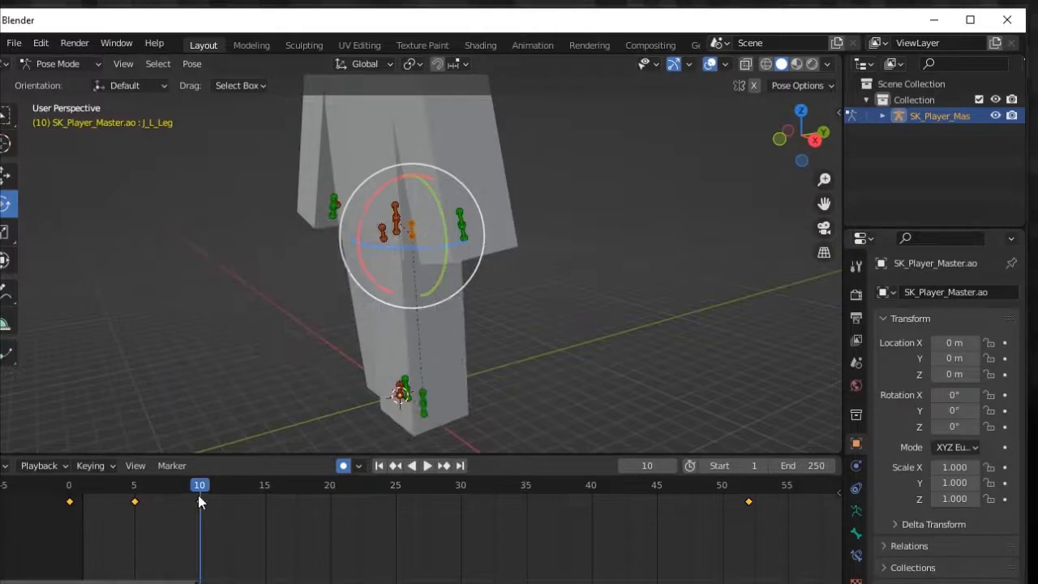
- At frame 5, rotate the J_R_Leg bone about the X axis so the leg swings backward
left_click(258, 388)
middle_click_drag(258, 387, 455, 325)
left_click(396, 219)
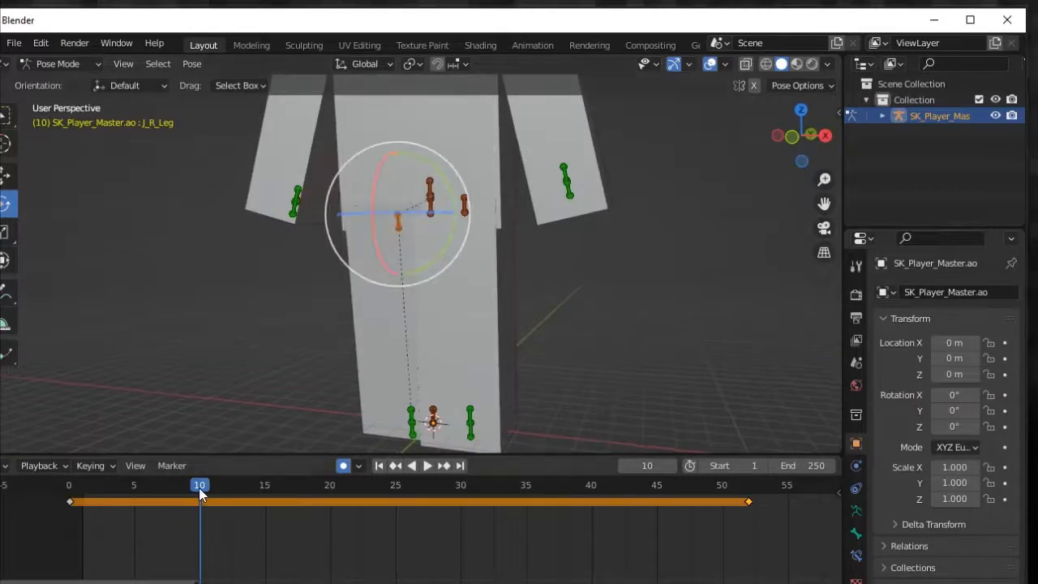
left_click_drag(198, 487, 135, 483)
middle_click_drag(349, 373, 384, 238)
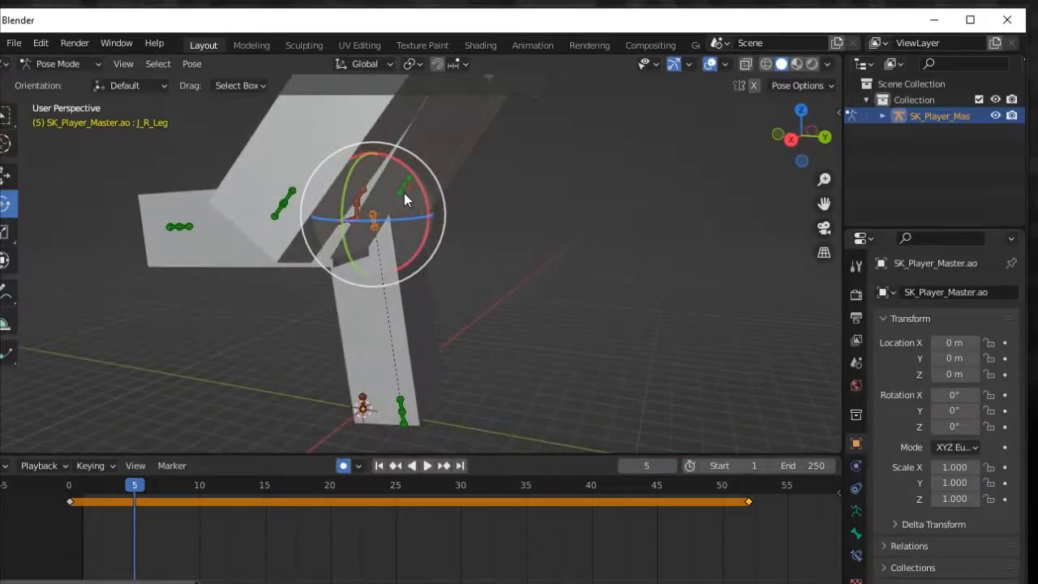
left_click_drag(423, 196, 305, 391)
middle_click_drag(305, 390, 365, 381)
- At frame 10, return the J_R_Leg bone to its straight starting pose
left_click_drag(140, 489, 202, 486)
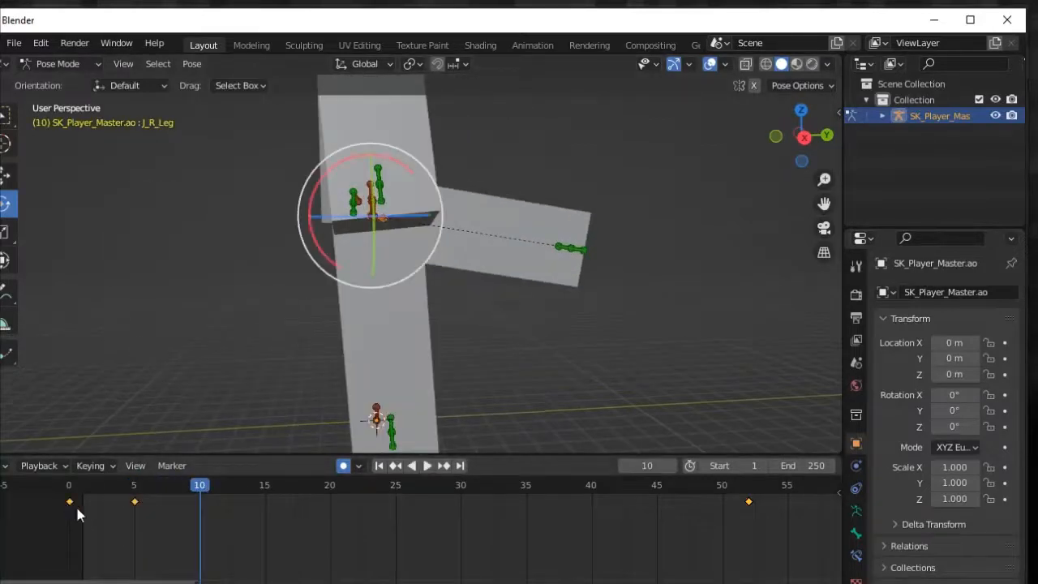
key("alt+r")
middle_click_drag(315, 433, 523, 348)
scroll(519, 351, "down", 2)
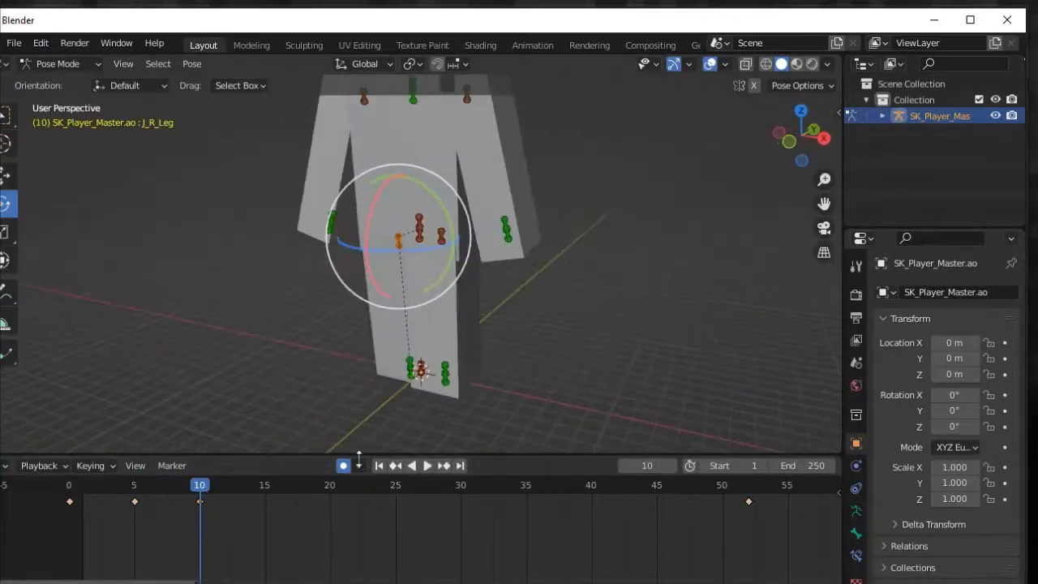
- At frame 15, rotate the J_L_Leg bone about the X axis so the leg swings backward
scroll(459, 250, "up", 4)
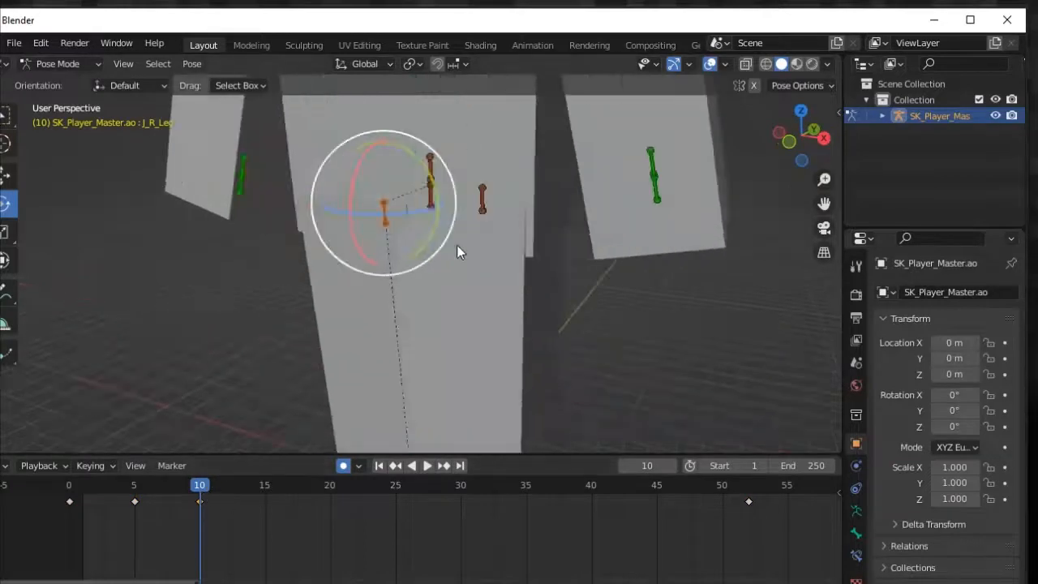
left_click(484, 214, "shift")
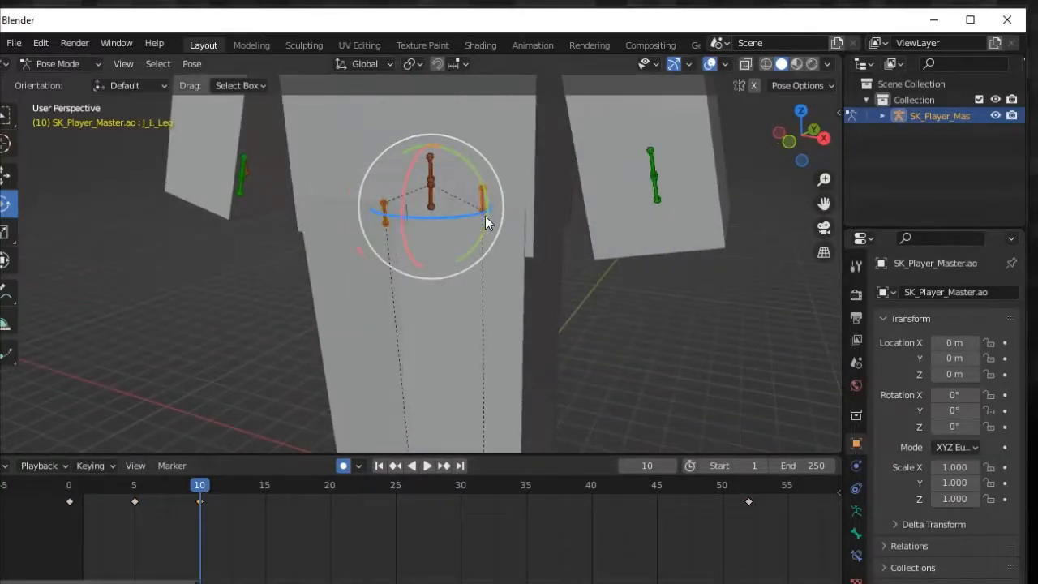
scroll(333, 355, "down", 5)
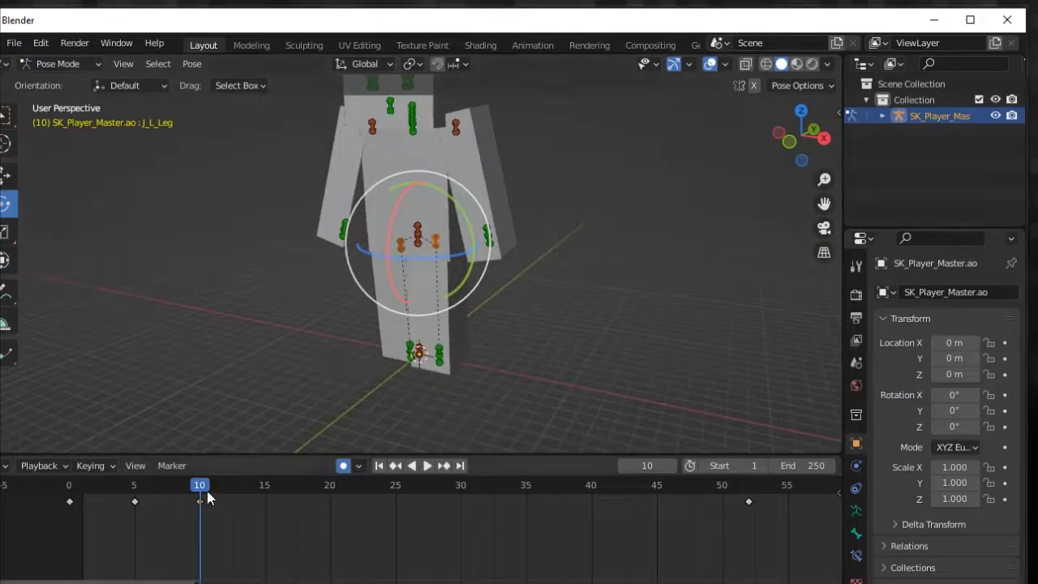
mouse_move(207, 491)
left_mouse_down()
mouse_move(69, 487)
mouse_move(200, 487)
left_mouse_up()
left_click(438, 245)
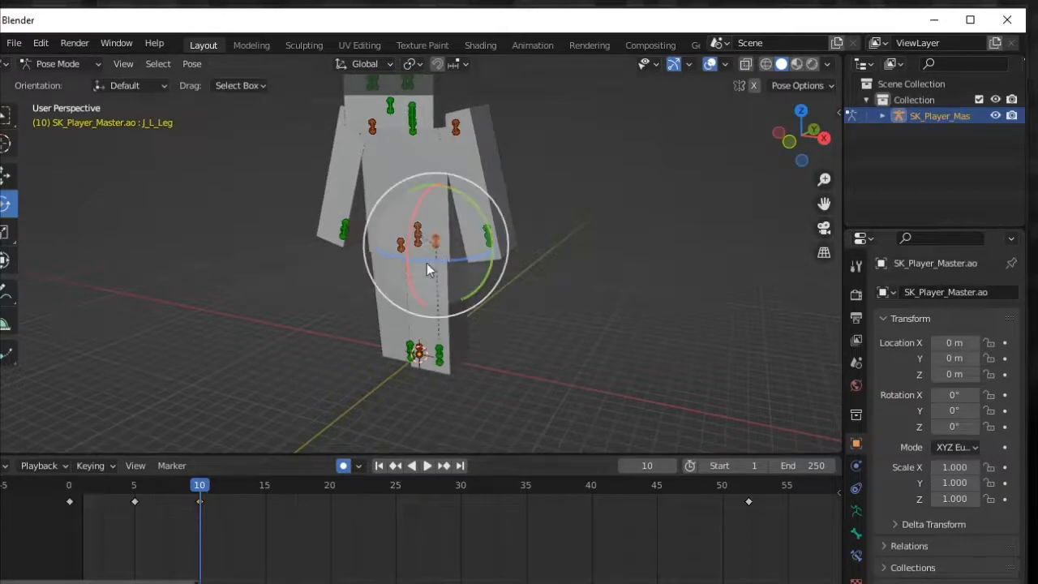
key("space")
key("space")
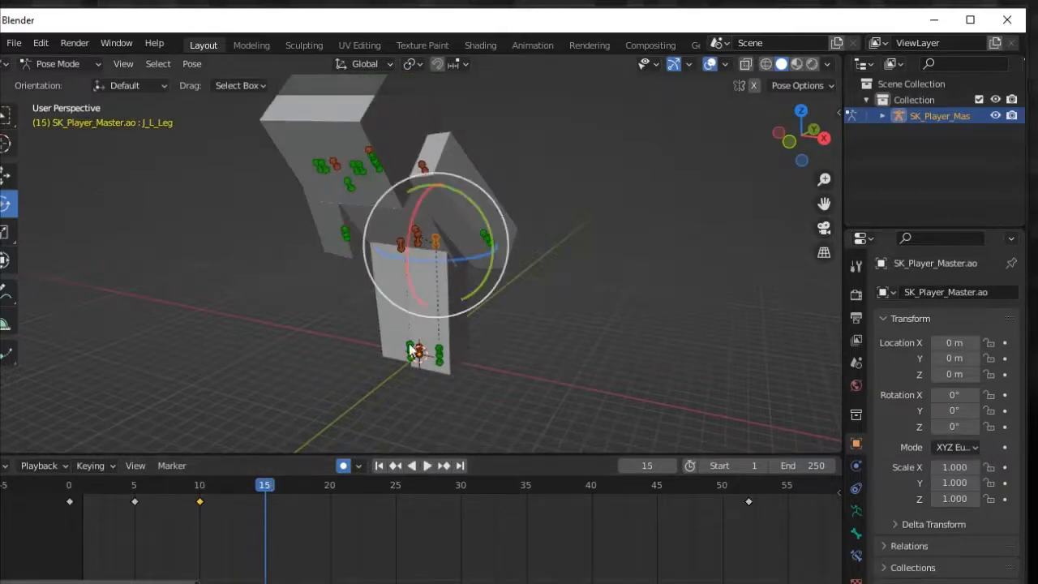
left_click_drag(396, 235, 423, 293)
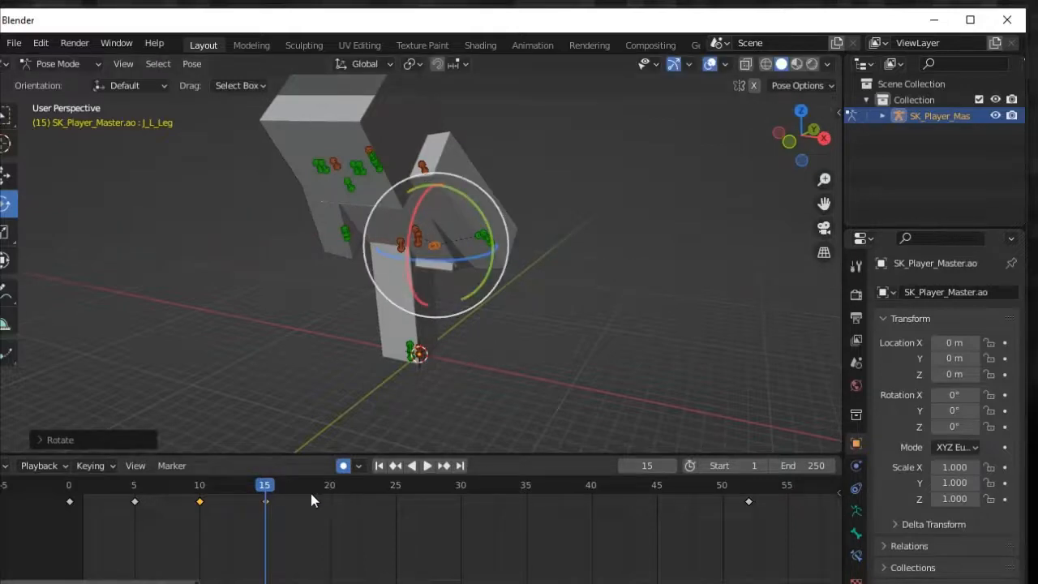
- Paste the straight-leg keyframe from frame 10 at frame 20 for the J_L_Leg bone
left_click_drag(318, 486, 329, 484)
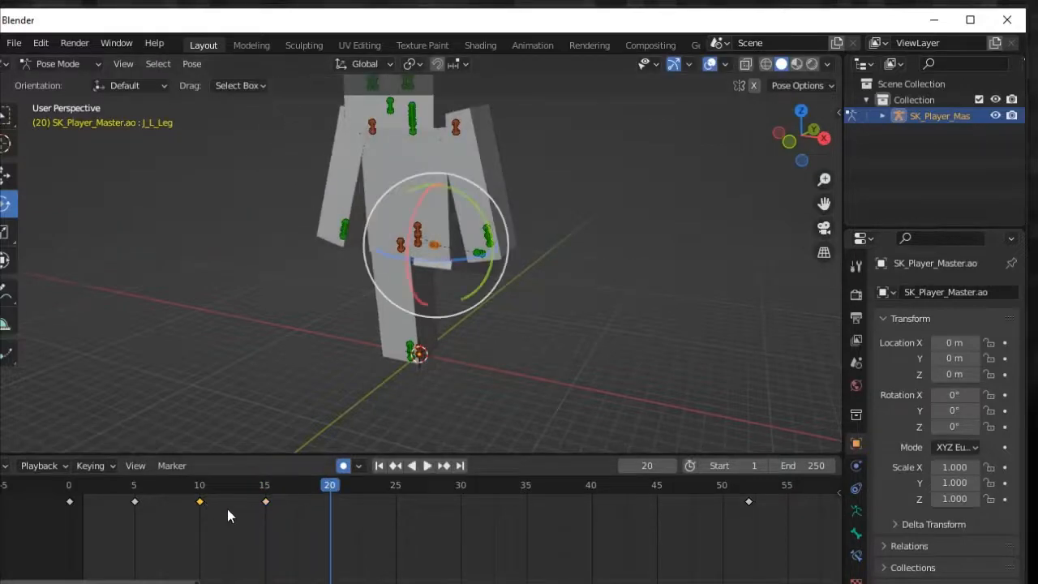
key("ctrl+v")
middle_click_drag(505, 312, 551, 317)
scroll(442, 256, "up", 3)
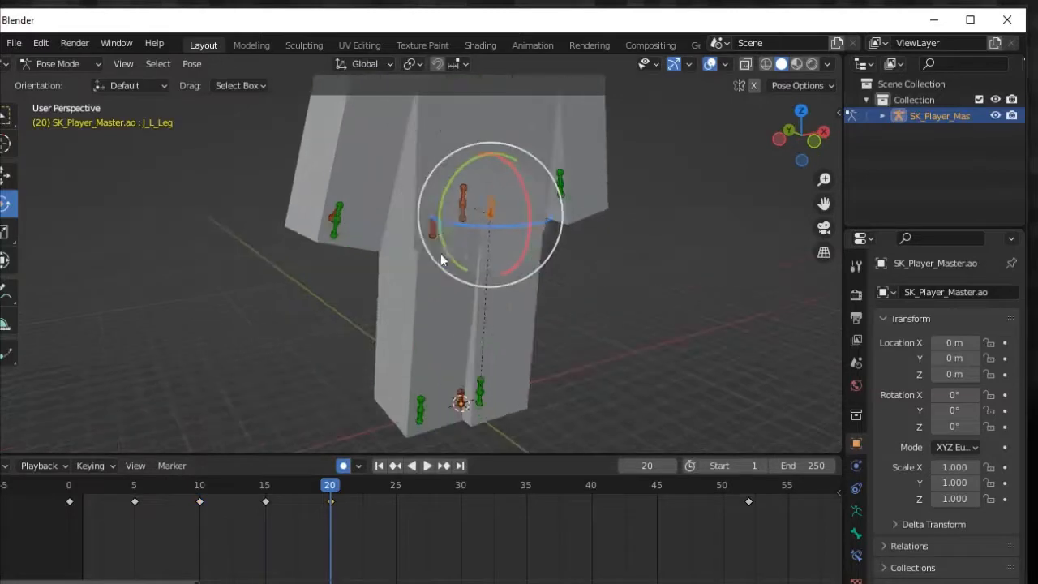
- At frame 15, rotate the J_R_Leg bone about the X axis so the leg swings forward
left_click(433, 235)
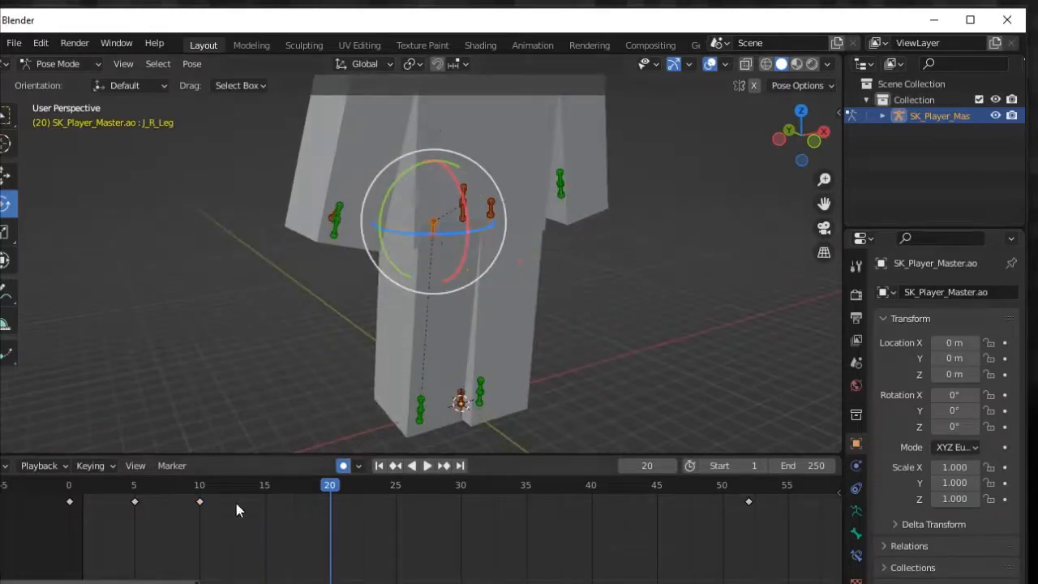
key("ctrl+shift+space")
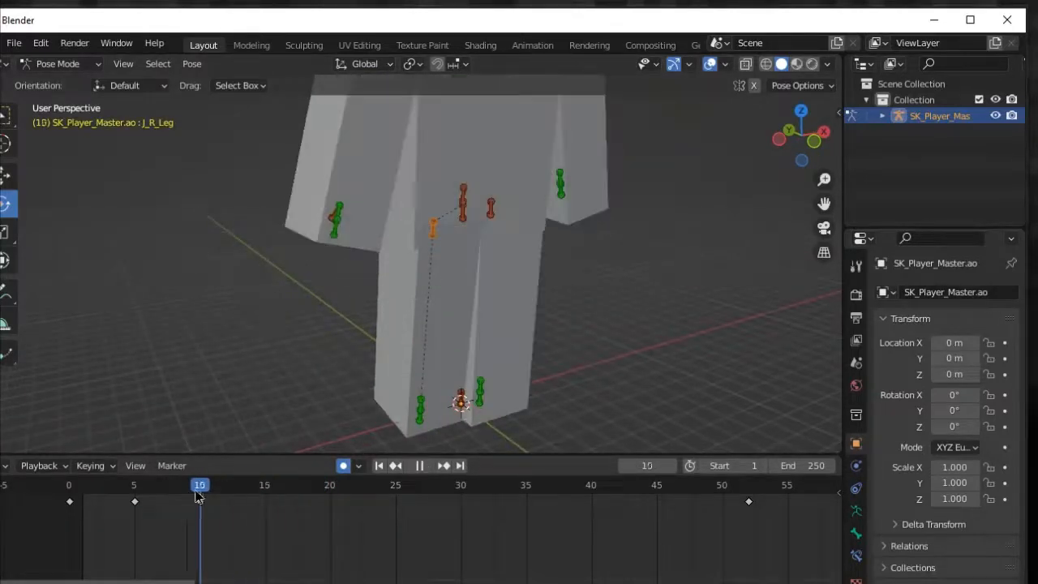
left_click_drag(35, 503, 266, 486)
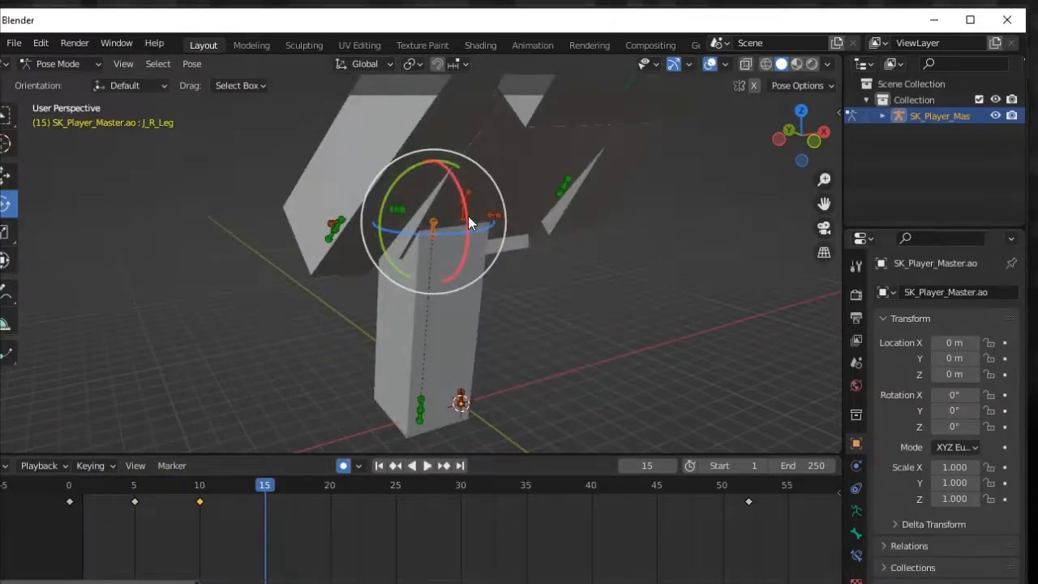
left_click_drag(470, 222, 390, 118)
- Paste the J_R_Leg bone's frame 10 keyframe at frame 20 and scrub through the leg movement
left_click_drag(267, 489, 240, 525)
key("ctrl+v")
middle_click_drag(236, 421, 279, 320)
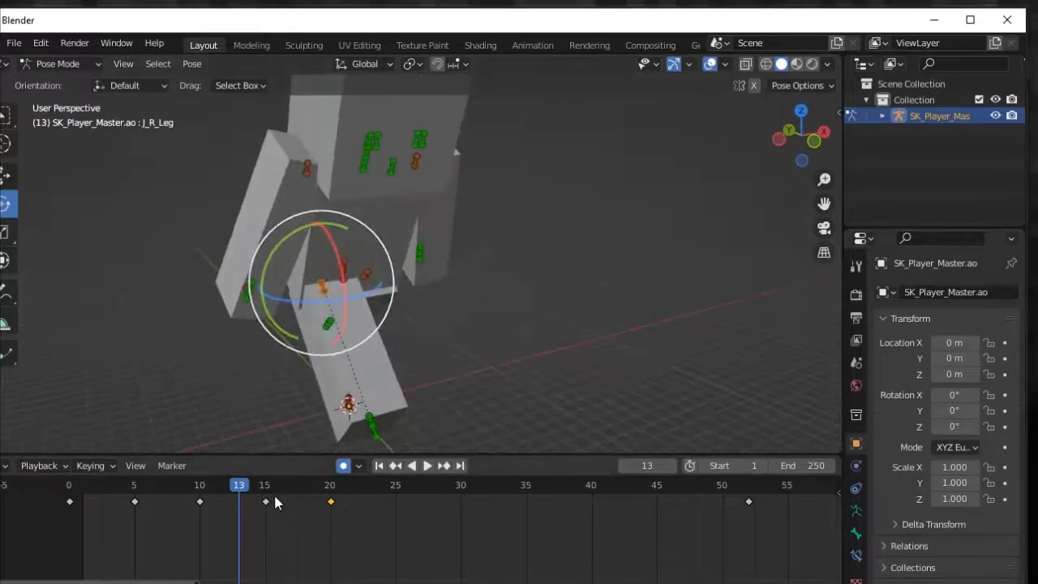
left_click_drag(273, 493, 334, 493)
- Copy the J_R_Leg keyframes from frames 5 to 20 and paste them starting at frame 25
left_click_drag(373, 528, 47, 480)
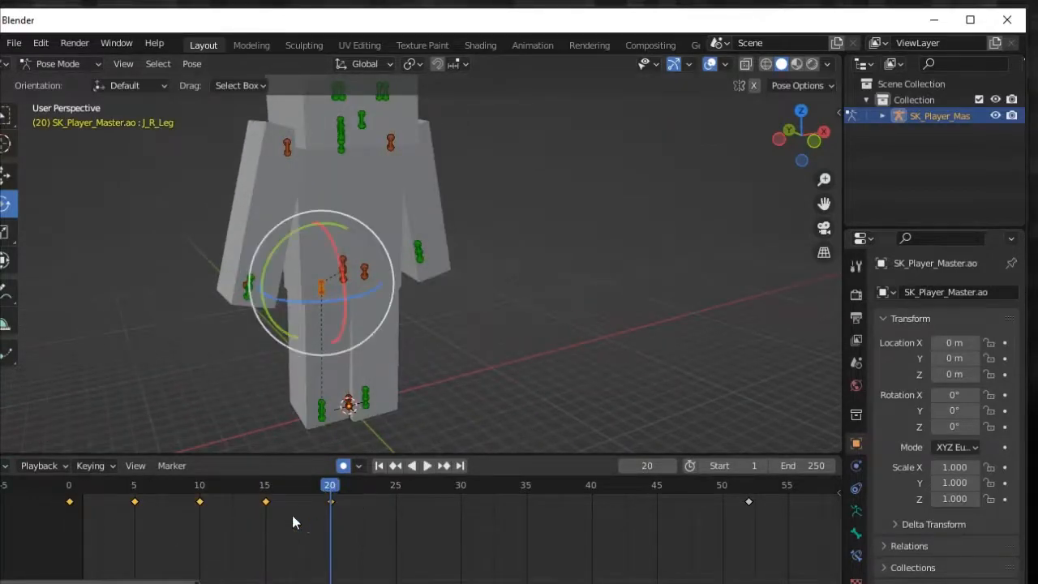
left_click_drag(322, 521, 126, 497)
left_click_drag(336, 488, 400, 489)
key("ctrl+v")
middle_click_drag(365, 369, 411, 350)
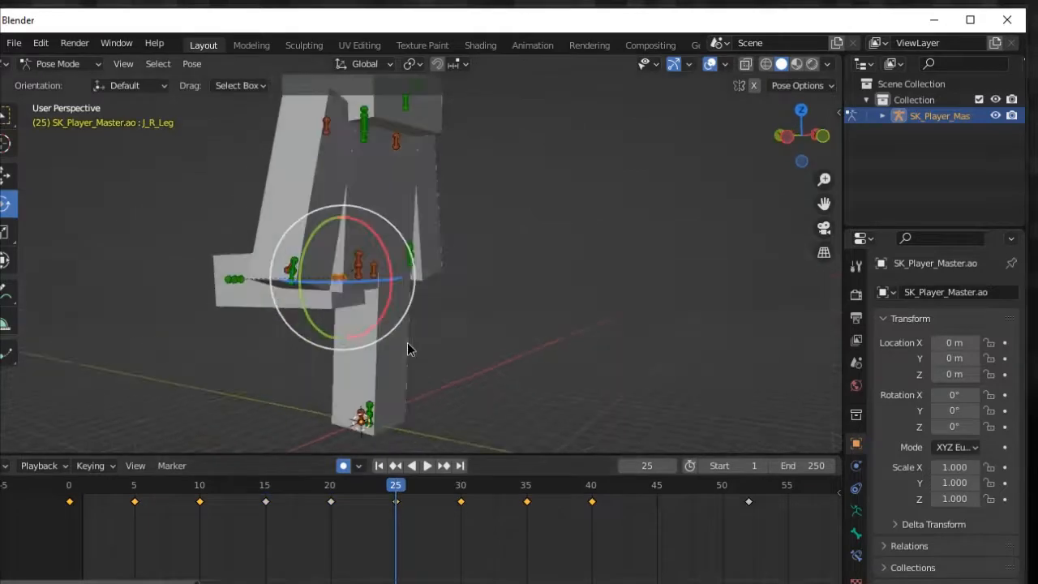
left_click_drag(399, 491, 340, 493)
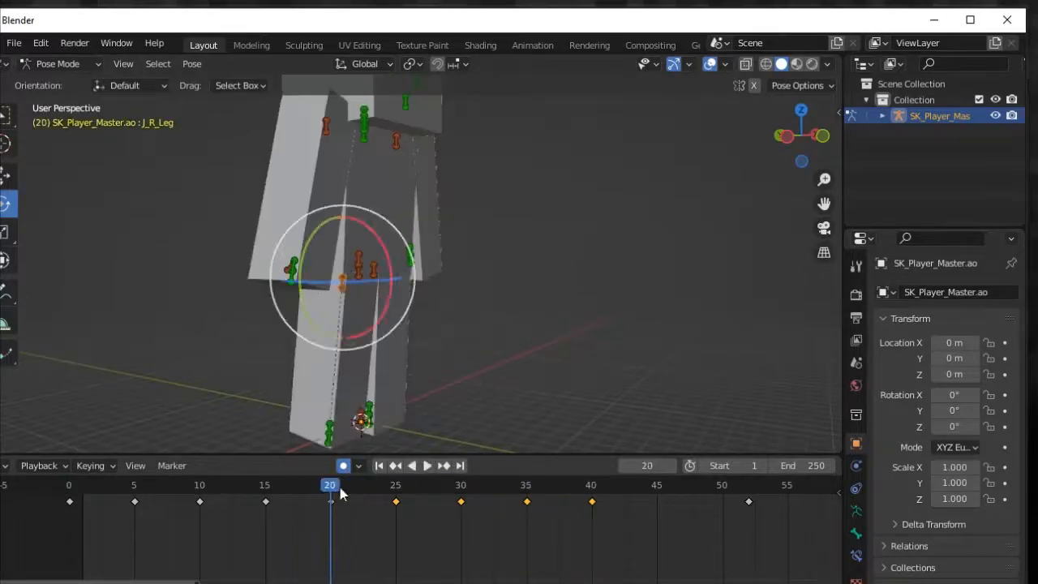
- Repeat the J_L_Leg bone's keyframes from frames 5 to 20 at frames 25 to 40
left_click(502, 349)
middle_click_drag(503, 348, 388, 294)
left_click(364, 270)
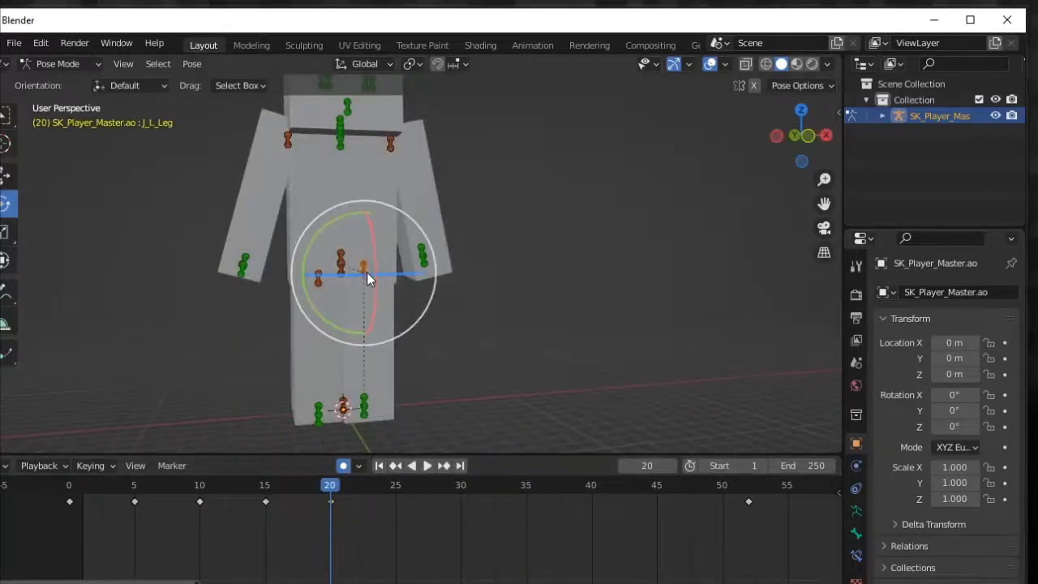
left_click_drag(318, 537, 130, 493)
left_click_drag(333, 492, 753, 527)
key("ctrl+v")
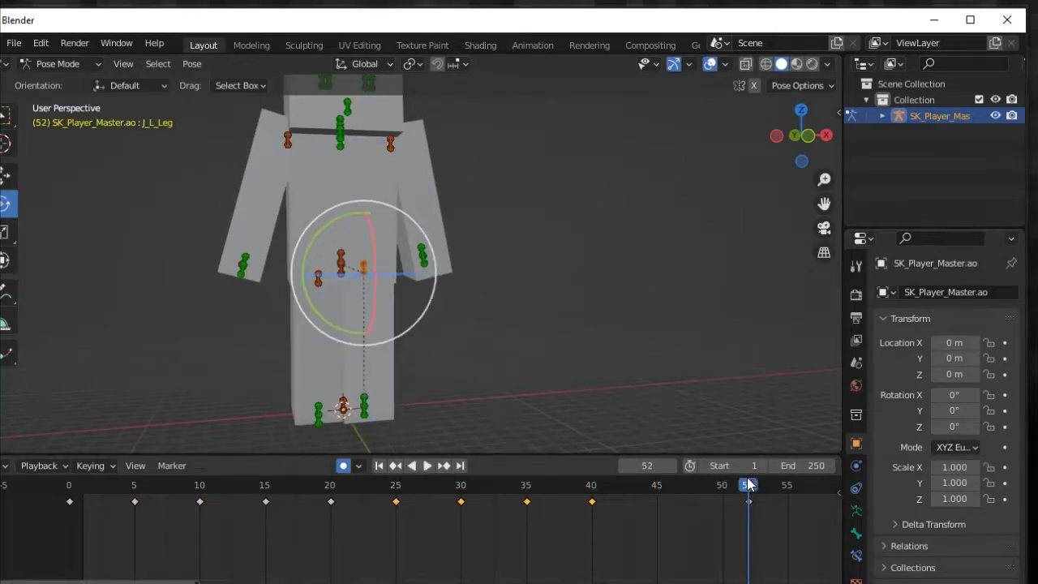
- Scrub and play back the repeated leg motion, stopping at frame 45
left_click_drag(753, 488, 571, 507)
key("space")
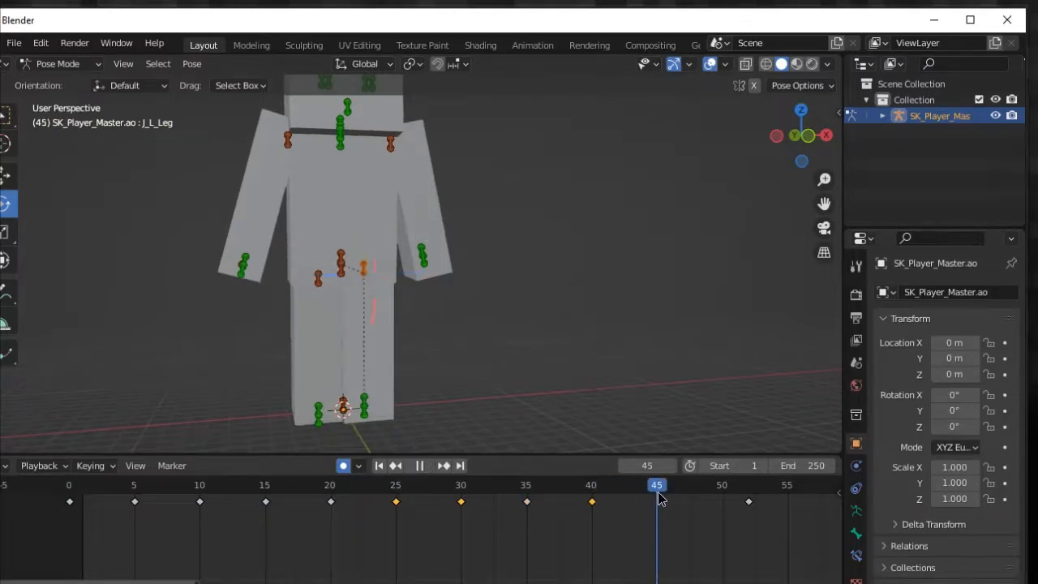
key("space")
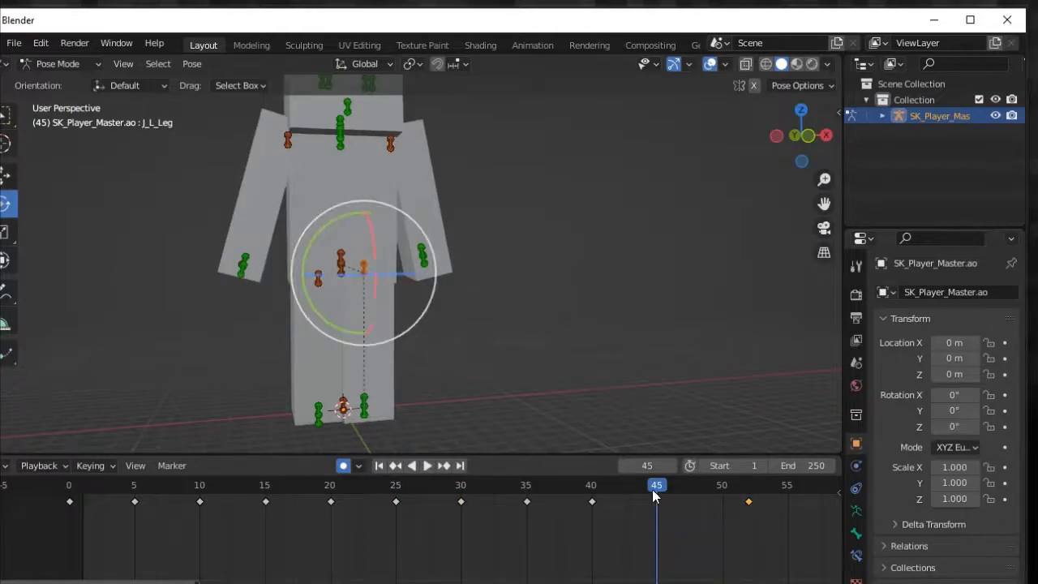
- Paste the frame 35 keyframe of both J_R_Leg and J_L_Leg at frame 45 and scrub back through the leg motion
left_click_drag(649, 490, 578, 486)
left_click(493, 342)
scroll(308, 288, "up", 3)
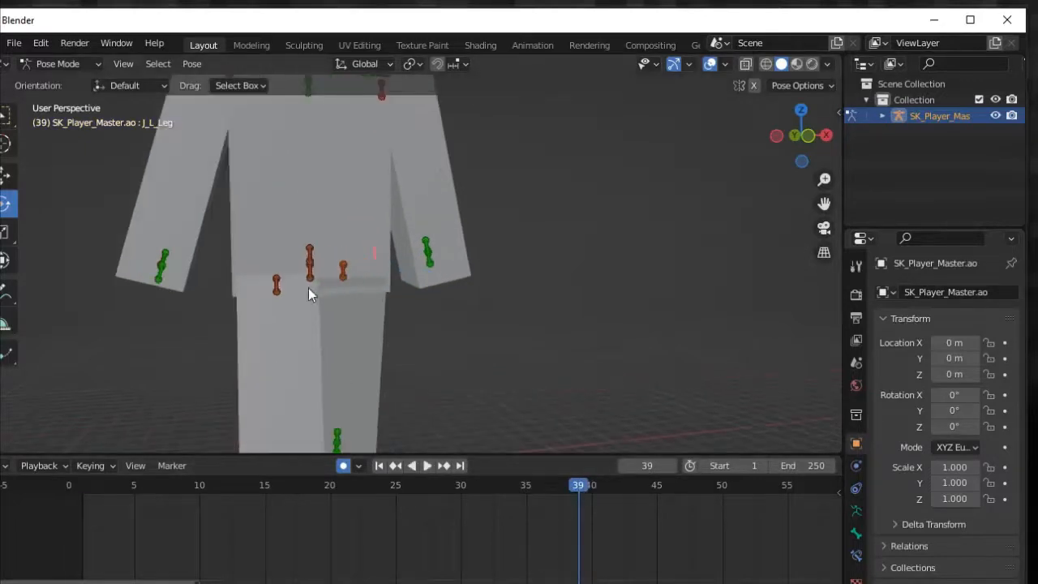
left_click(279, 289)
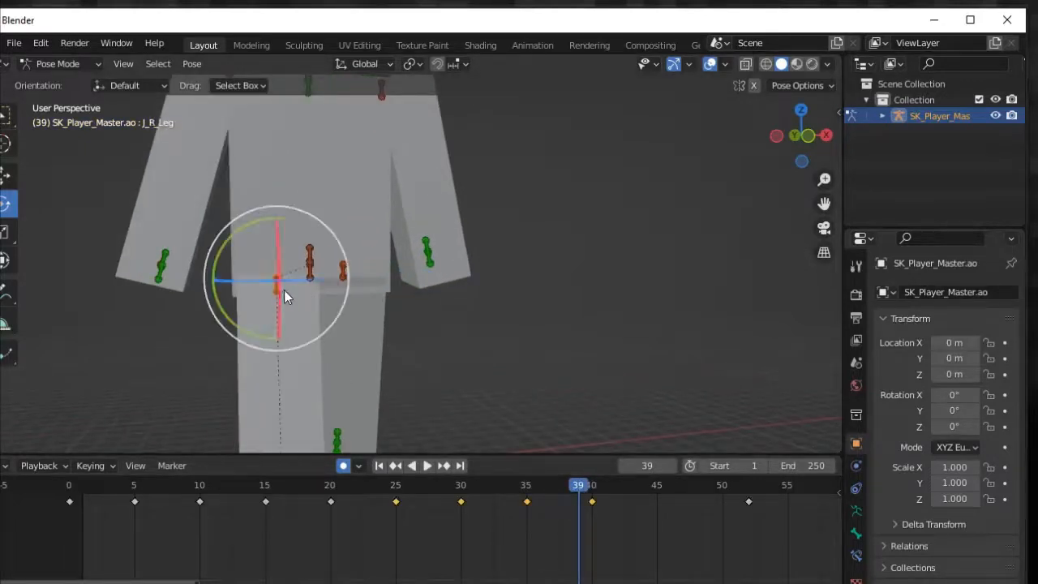
left_click(345, 274, "shift")
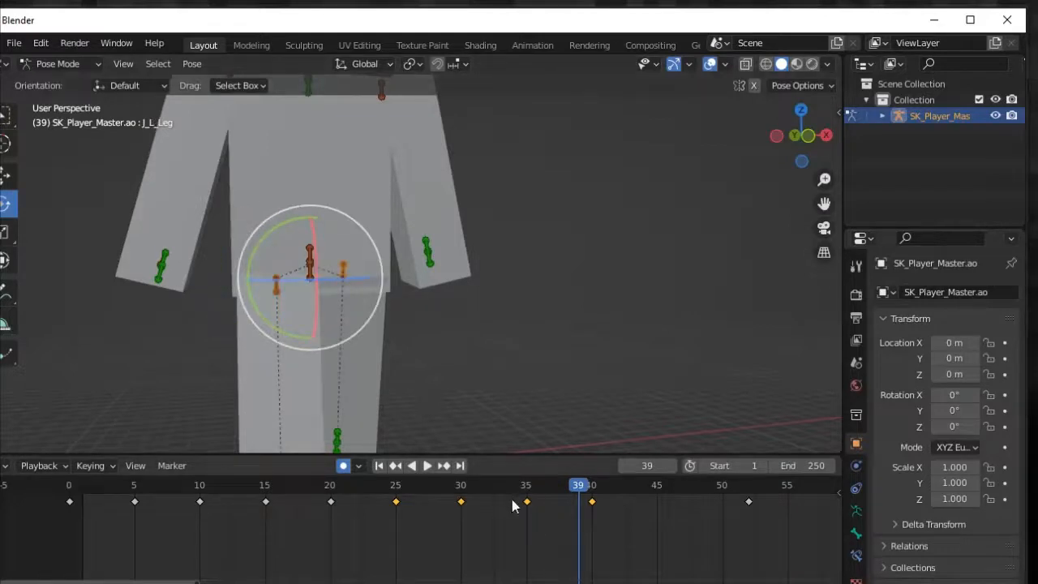
left_click_drag(581, 487, 657, 487)
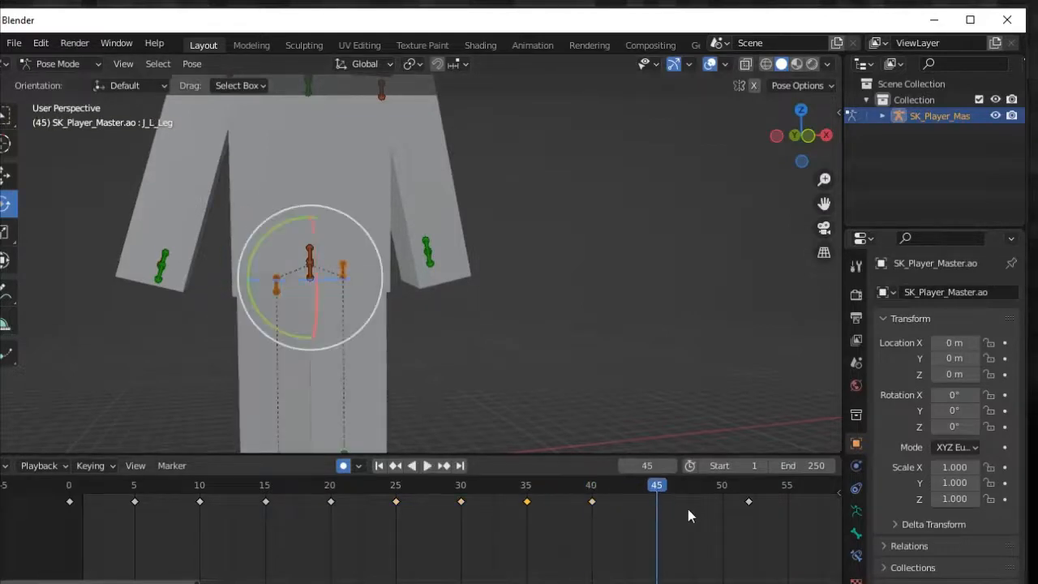
key("ctrl+v")
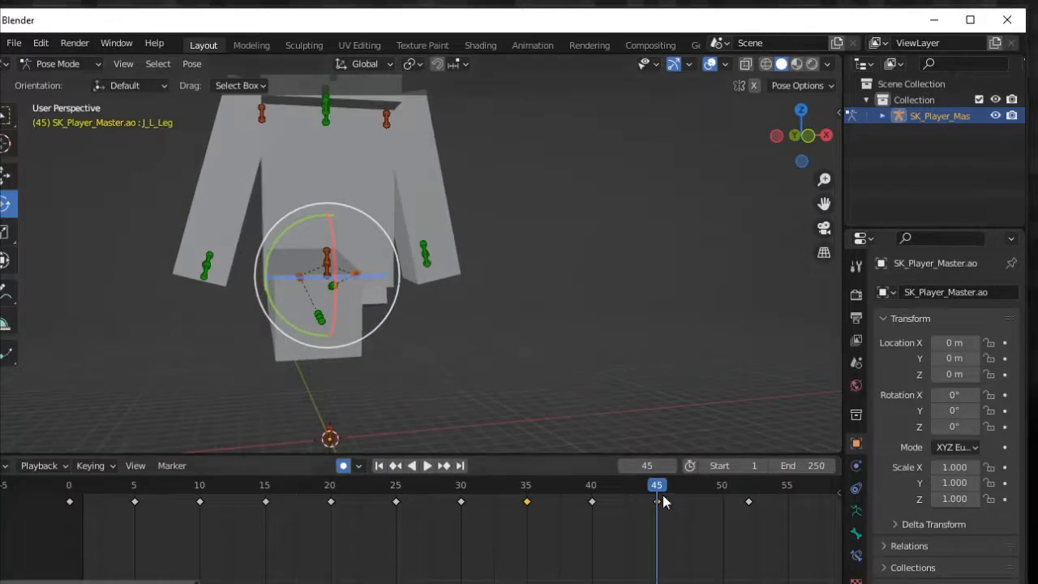
left_click_drag(657, 488, 539, 502)
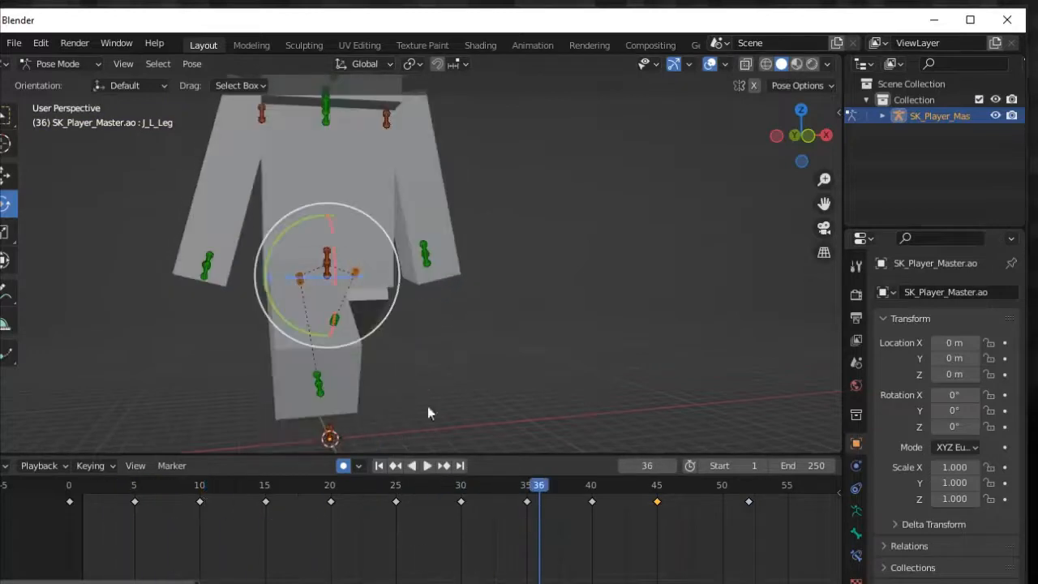
middle_click_drag(428, 406, 547, 379)
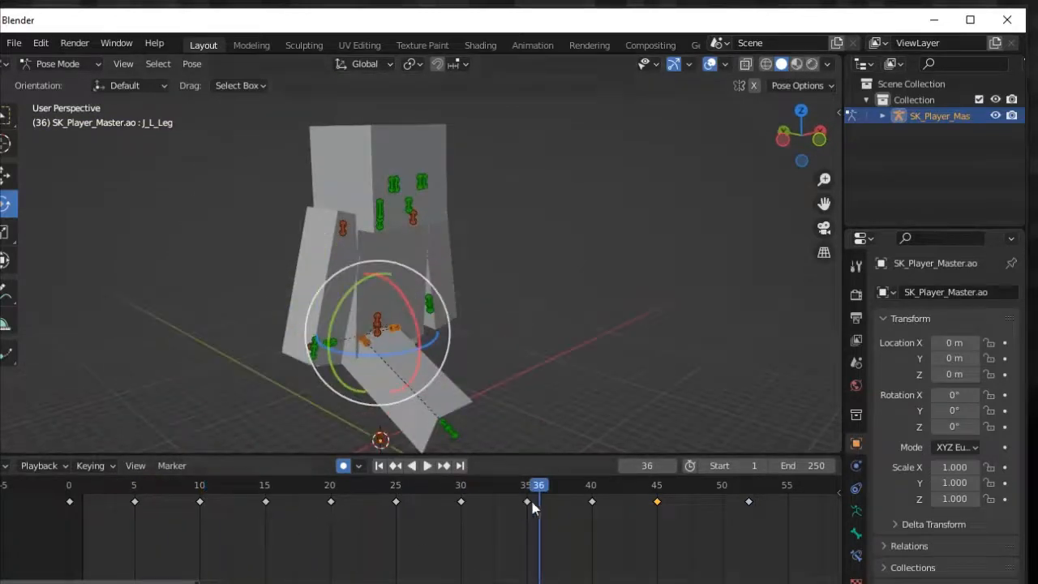
left_click_drag(535, 496, 133, 492)
- Repeat the J_Spine bone's keyframes from frames 5 to 20 at frames 25 to 40 and add a pasted keyframe at 45
left_click(379, 323)
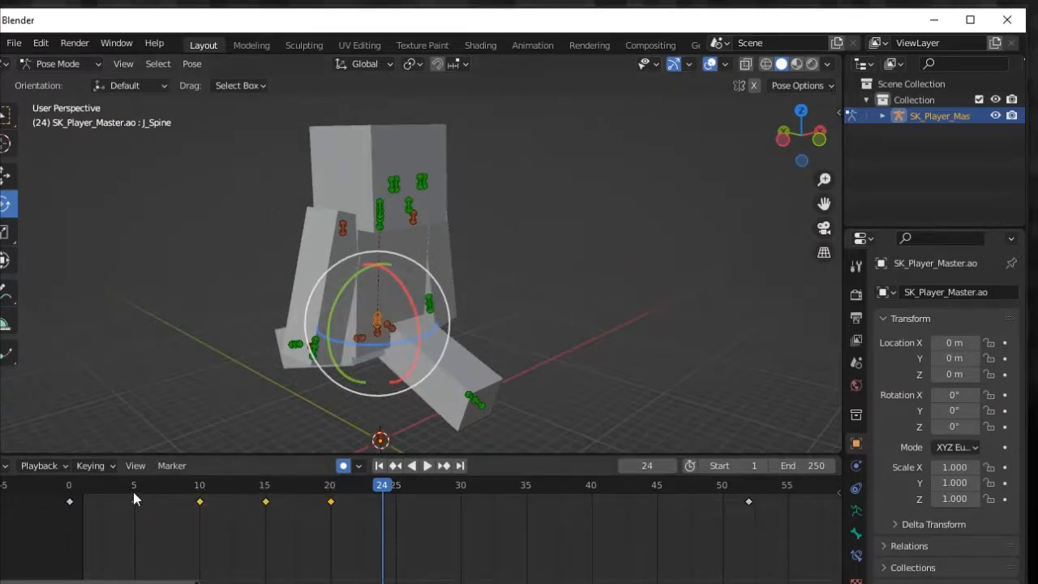
left_click_drag(386, 495, 759, 493)
key("ctrl+v")
left_click(395, 501)
key("ctrl+c")
key("ctrl+v")
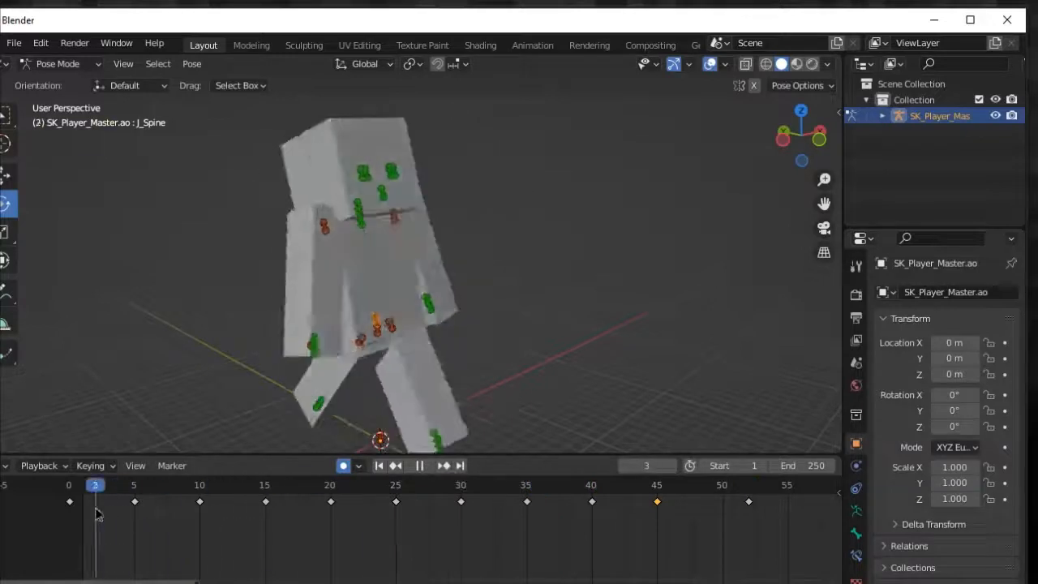
- Play back the full body animation, return to frame 0 and turn off auto keying
left_click(403, 460)
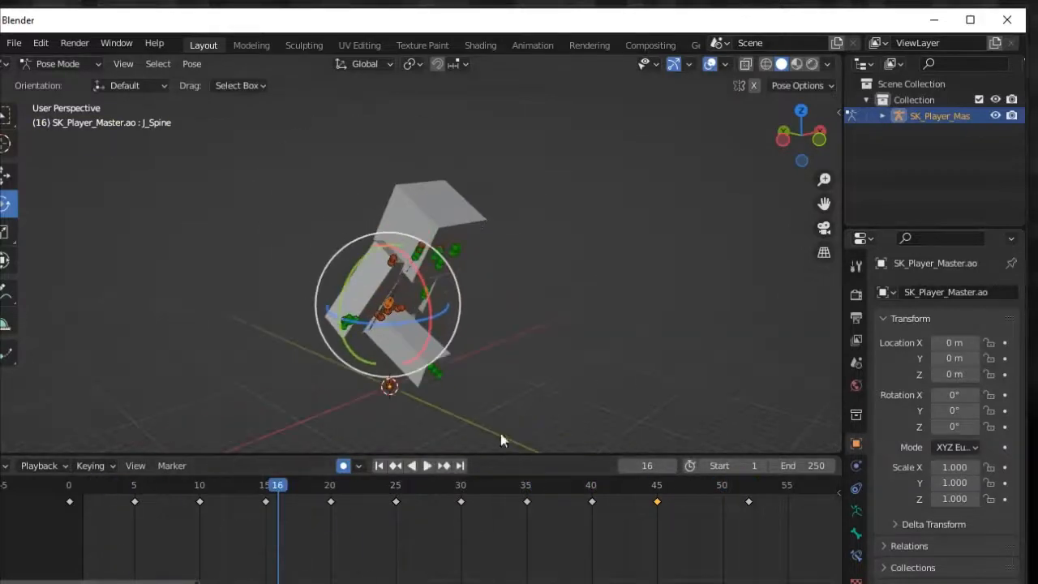
key("space")
left_click_drag(276, 488, 66, 495)
left_click(344, 464)
- Put the SK_Player_Master armature into Edit Mode and expand its hierarchy down to the J_Root bone
left_click(61, 63)
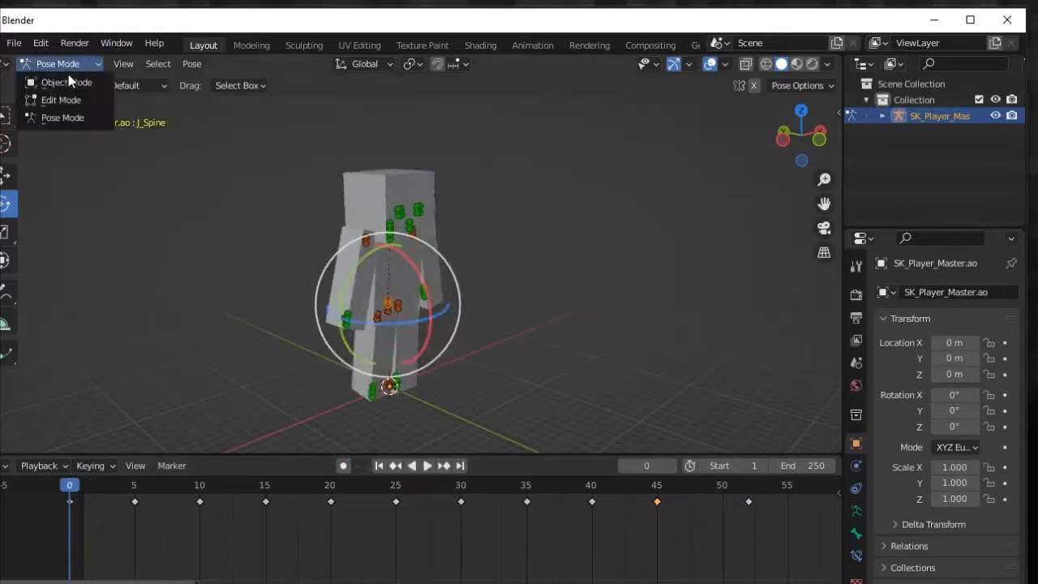
left_click(78, 85)
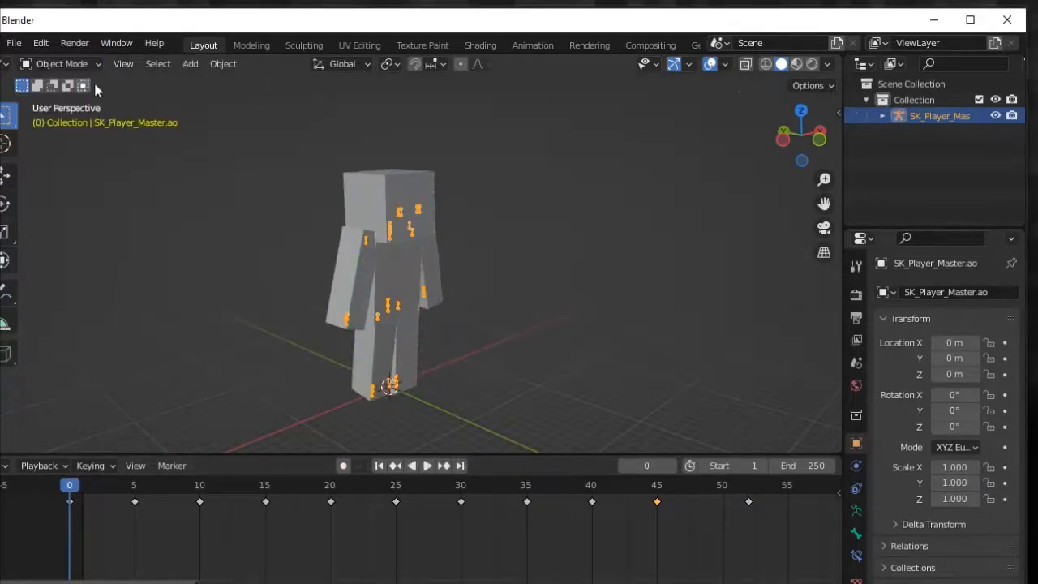
left_click(882, 116)
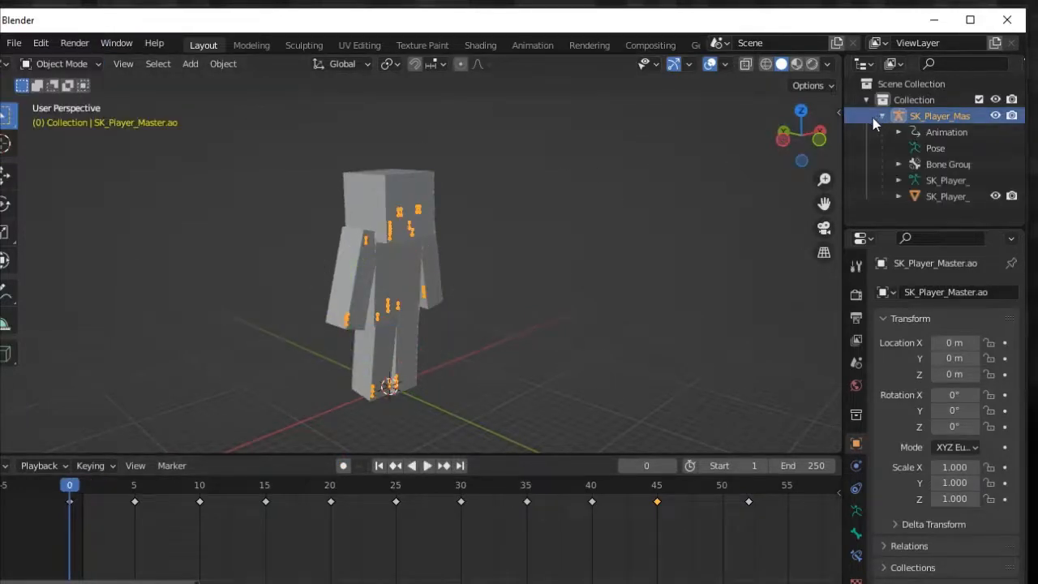
left_click(898, 164)
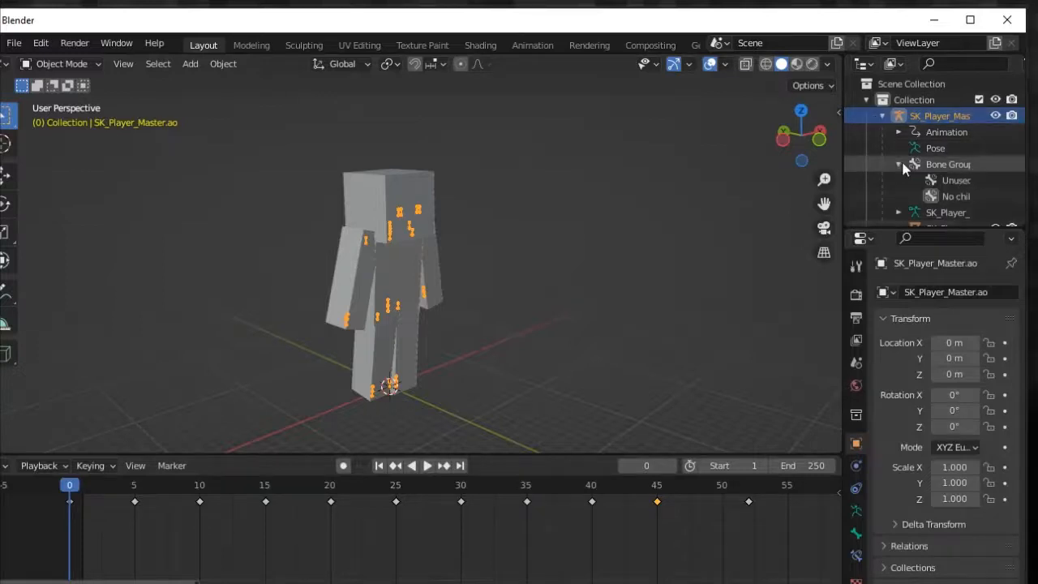
left_click(899, 163)
left_click(86, 65)
left_click(65, 99)
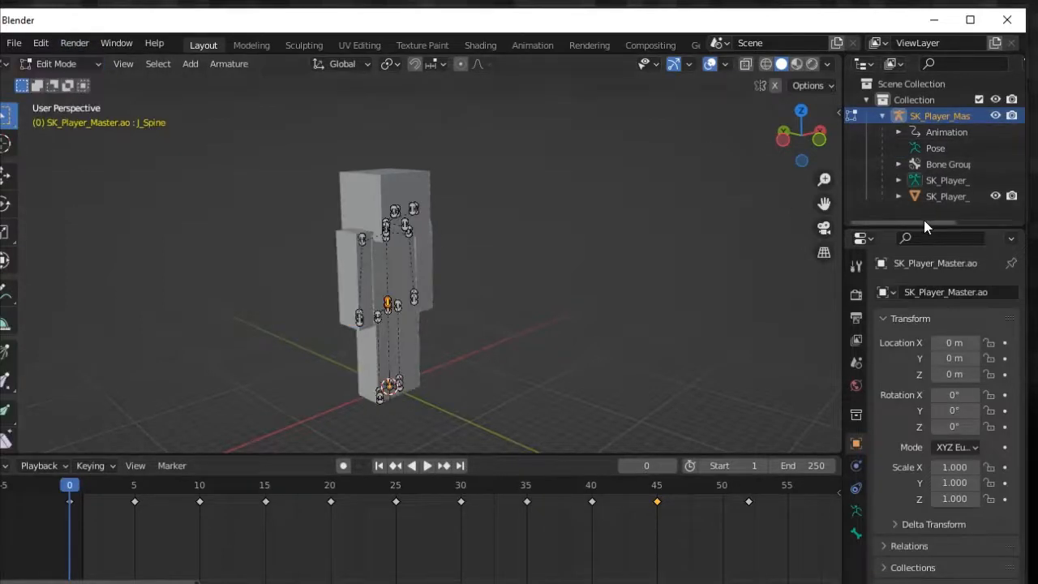
left_click(898, 180)
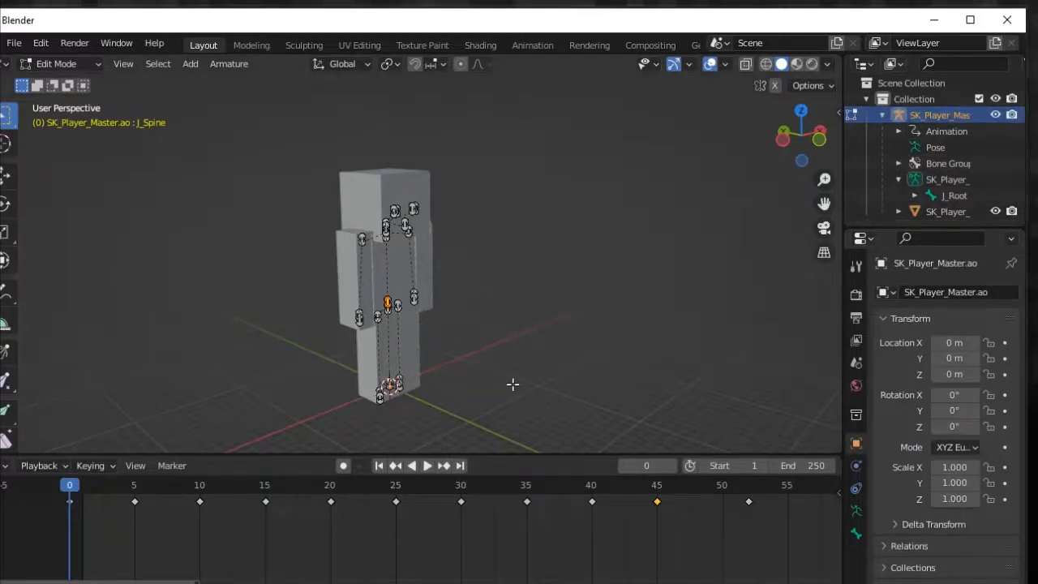
- Delete the J_Root bone at the base of the armature, leaving J_Hip as the top bone
scroll(535, 369, "up", 3)
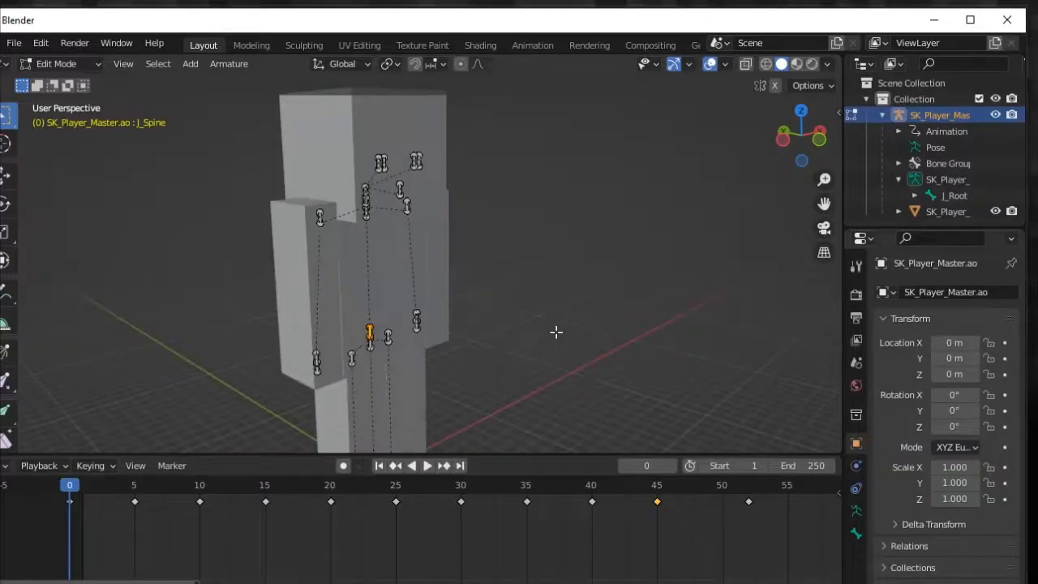
middle_click_drag(555, 331, 599, 288)
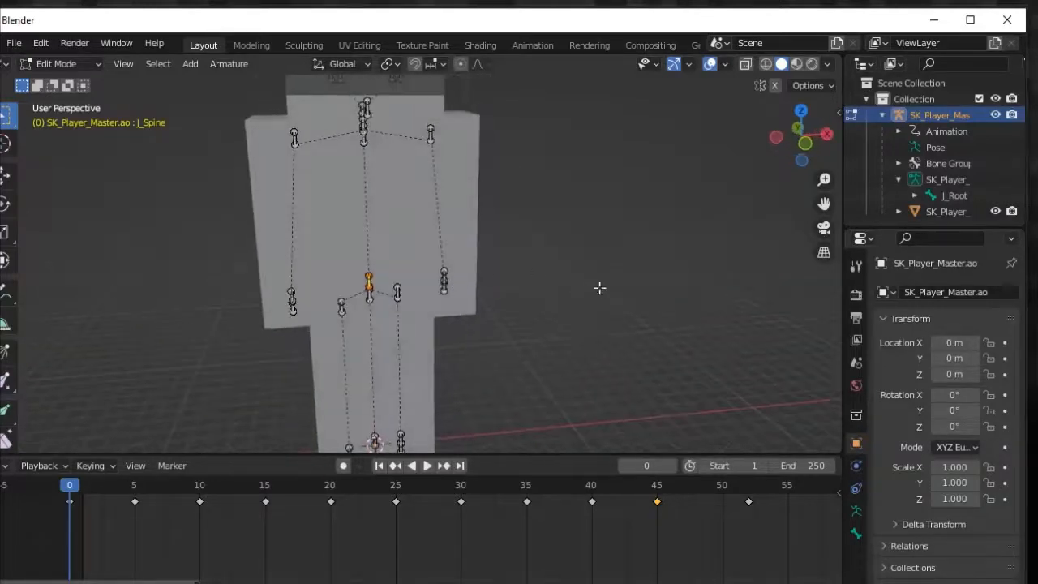
middle_click_drag(532, 290, 715, 234)
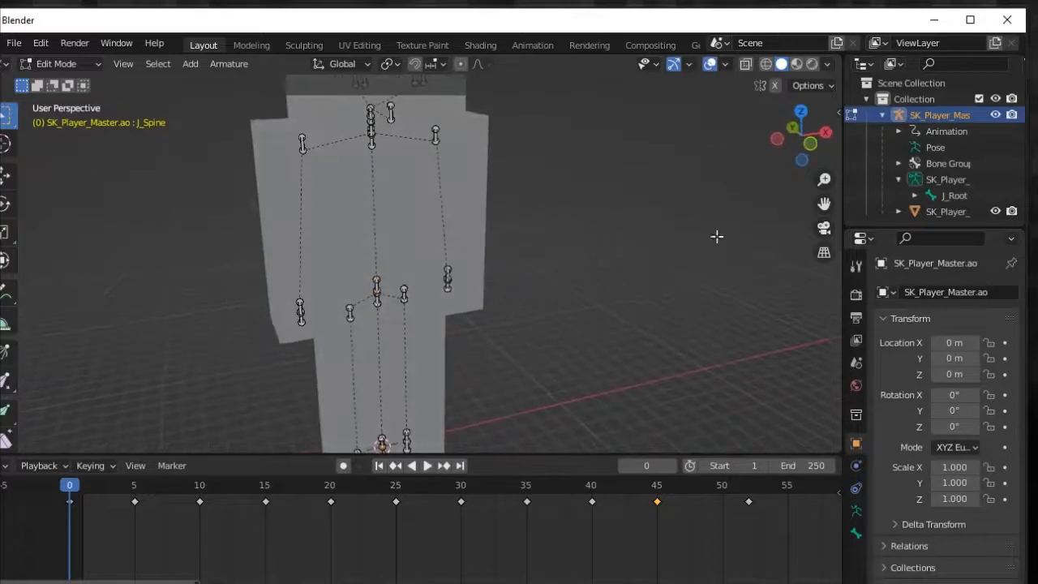
left_click(953, 199)
middle_click_drag(528, 392, 534, 195)
scroll(412, 317, "up", 8)
scroll(494, 386, "down", 2)
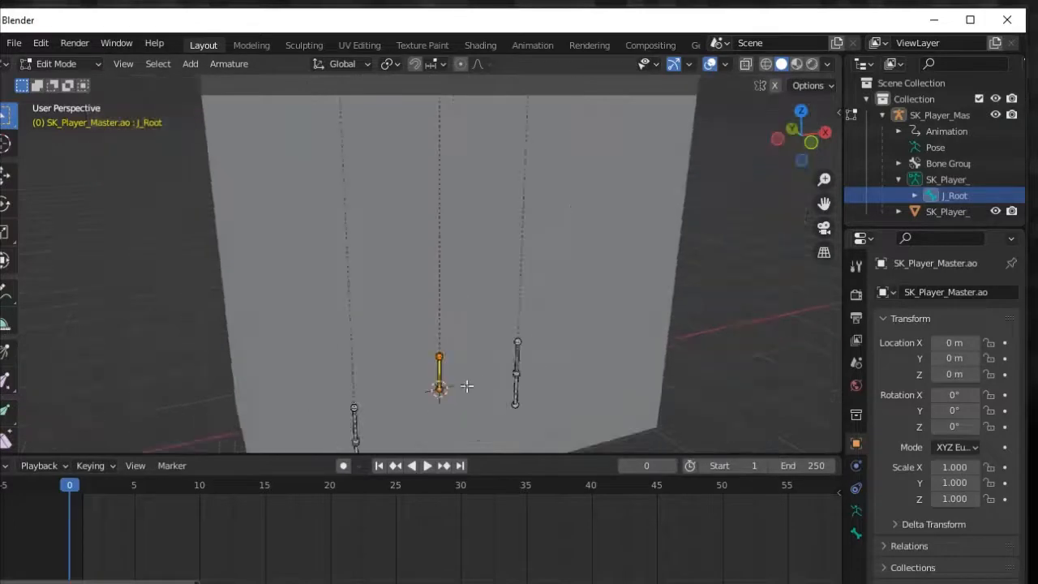
left_click(709, 397)
left_click(439, 386)
key("x")
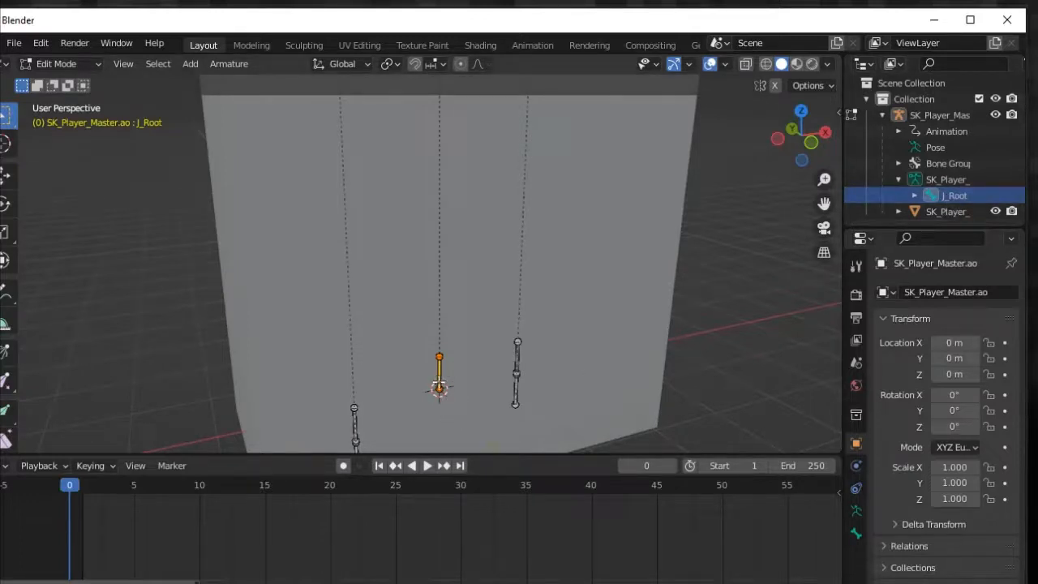
left_click(439, 382)
left_click(442, 384)
key("x")
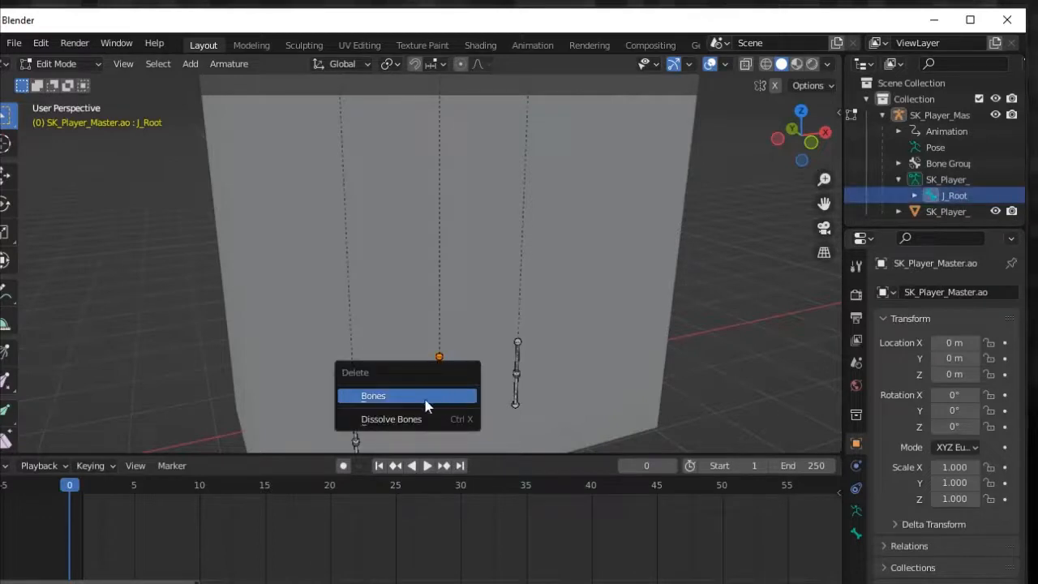
left_click(408, 417)
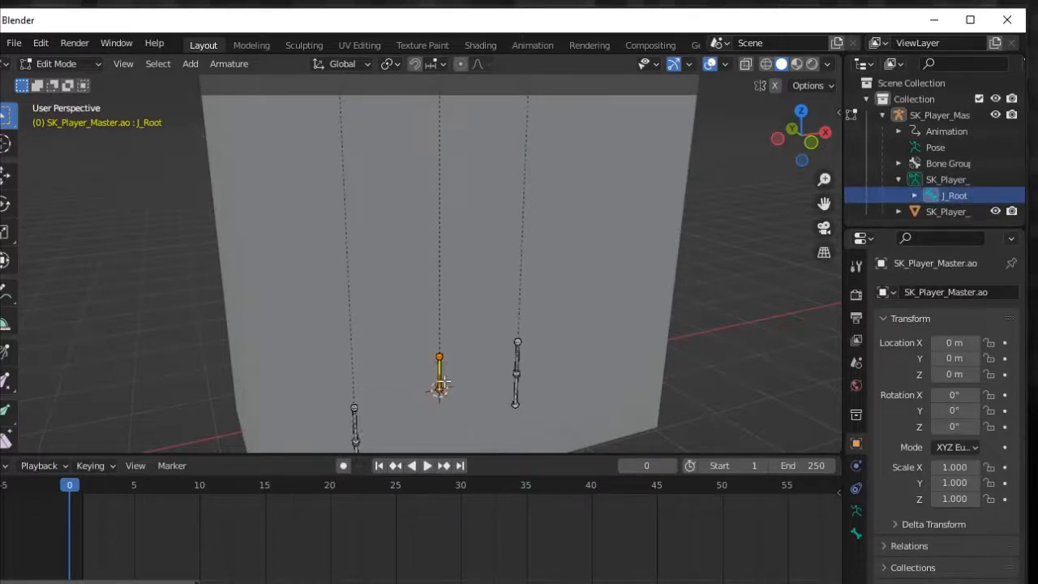
key("x")
left_click(397, 359)
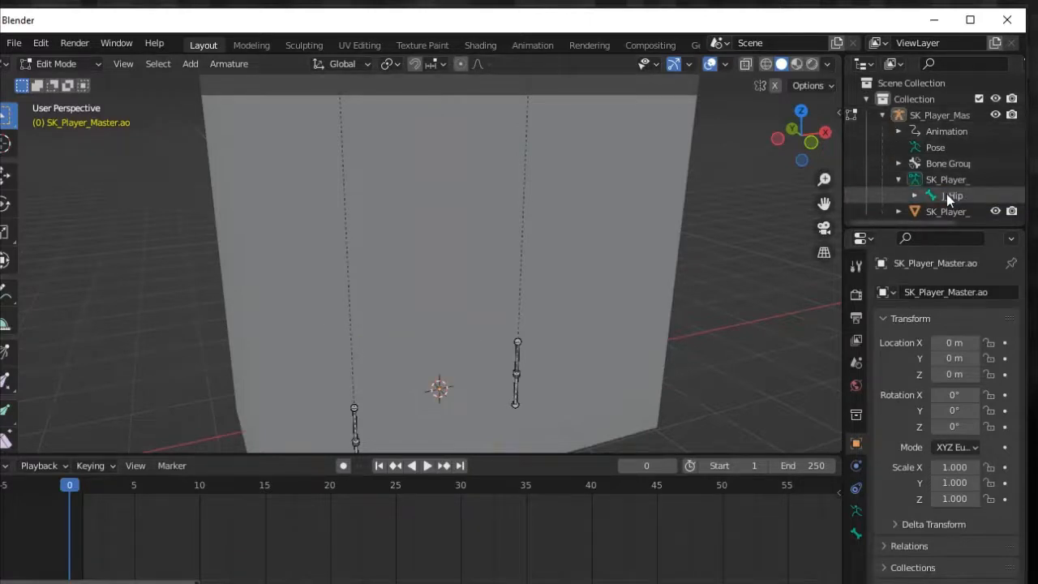
- Rename the SK_Player_Master.ao armature object to J_Root and check the J_Hip bone beneath it
double_click(943, 118)
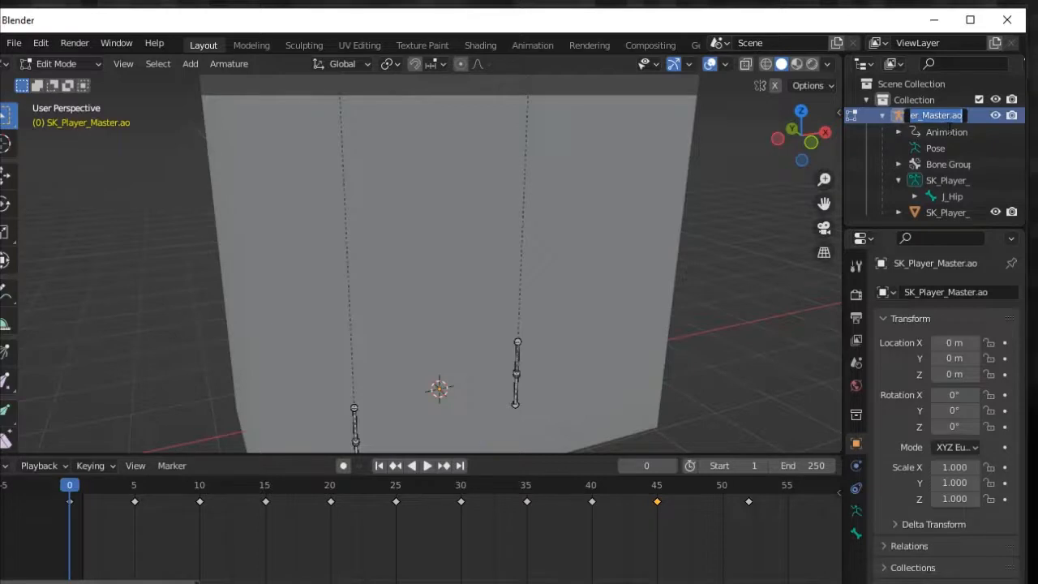
key("BackSpace")
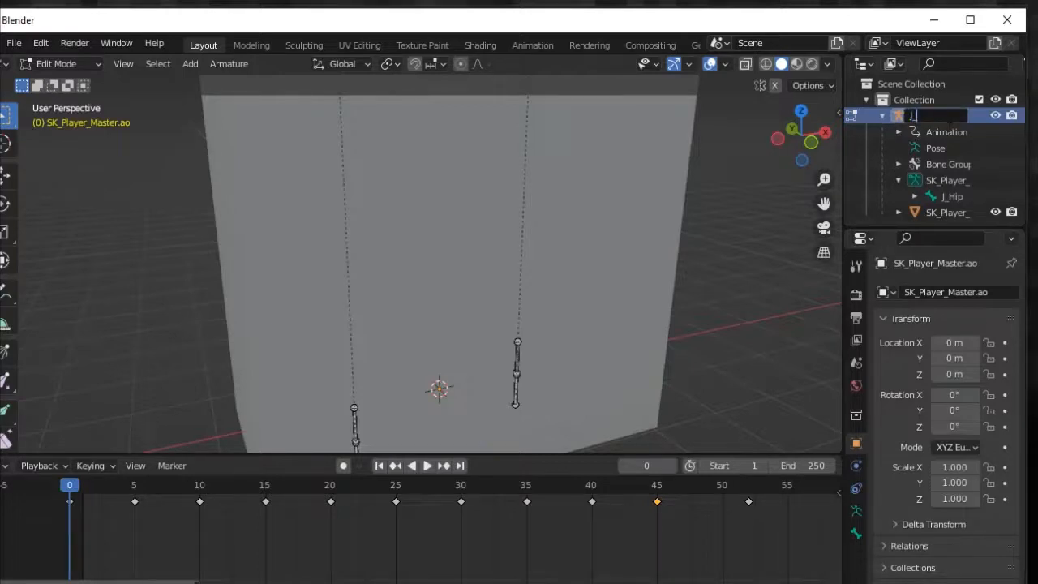
key("Return")
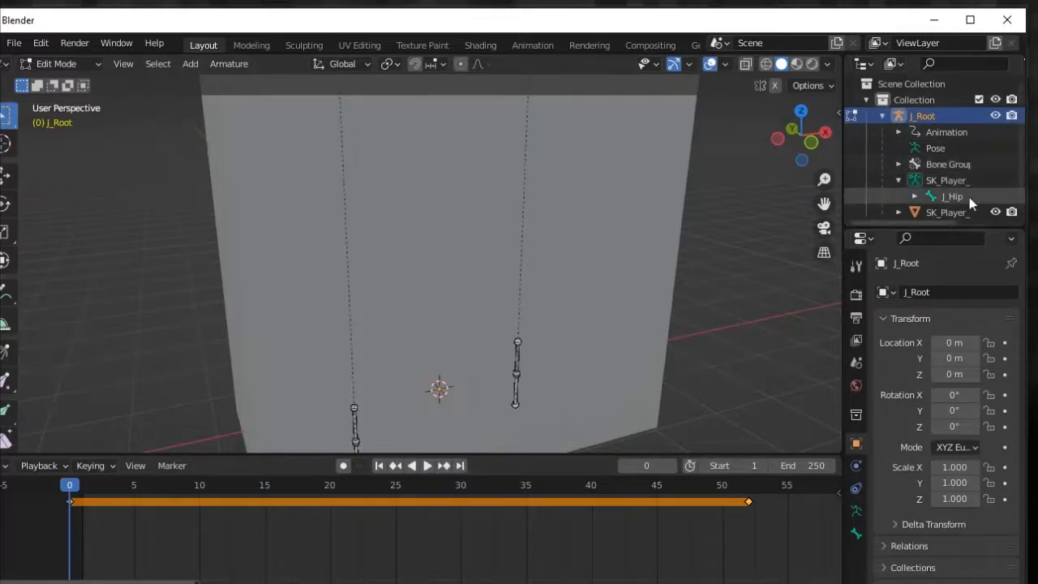
left_click(964, 197)
left_click(936, 121)
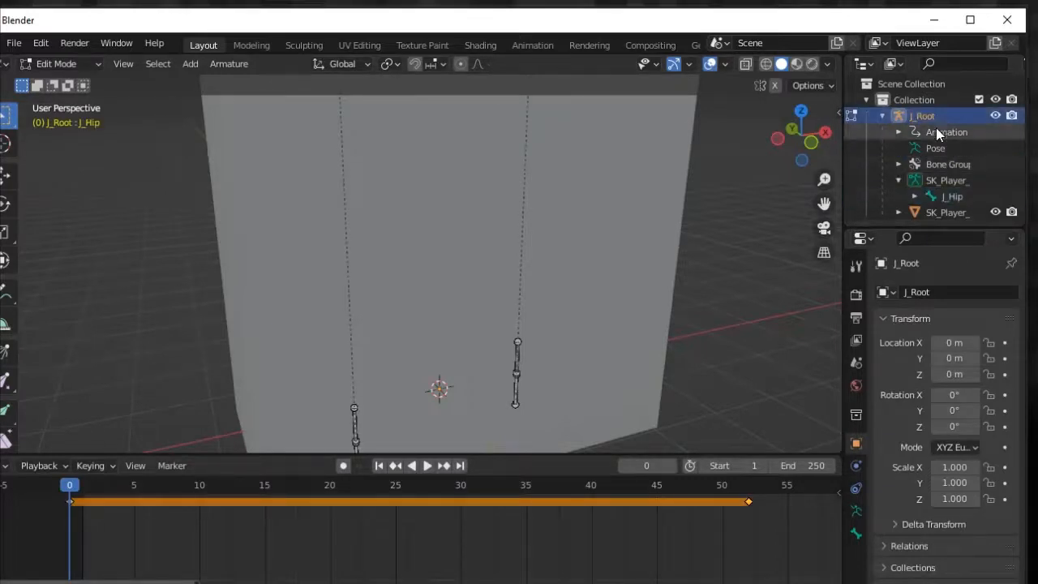
- Bring the whole character into view and open the FBX export settings
scroll(626, 394, "down", 6)
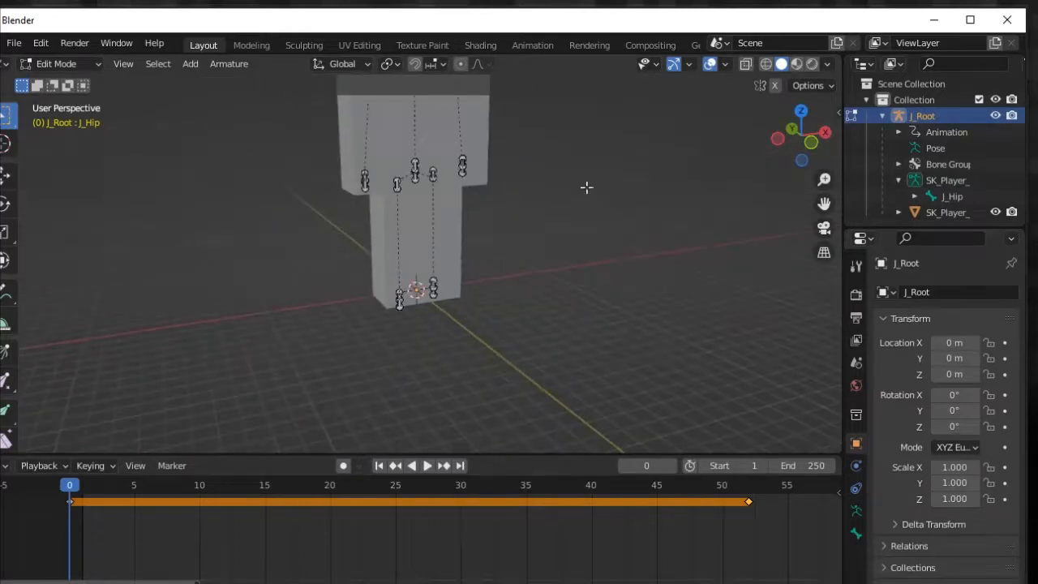
middle_click_drag(552, 177, 567, 287, "shift")
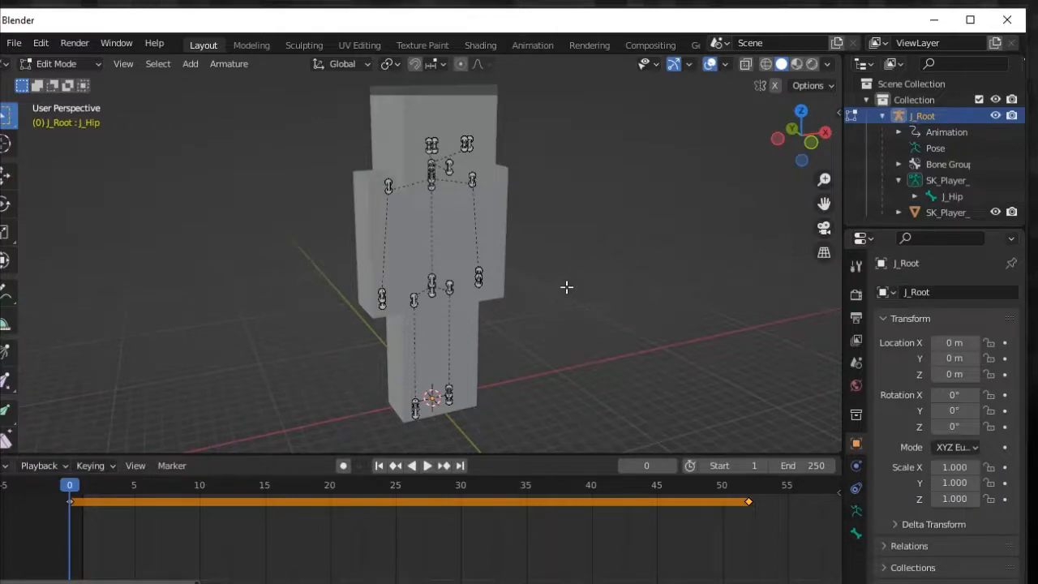
scroll(565, 287, "down", 1)
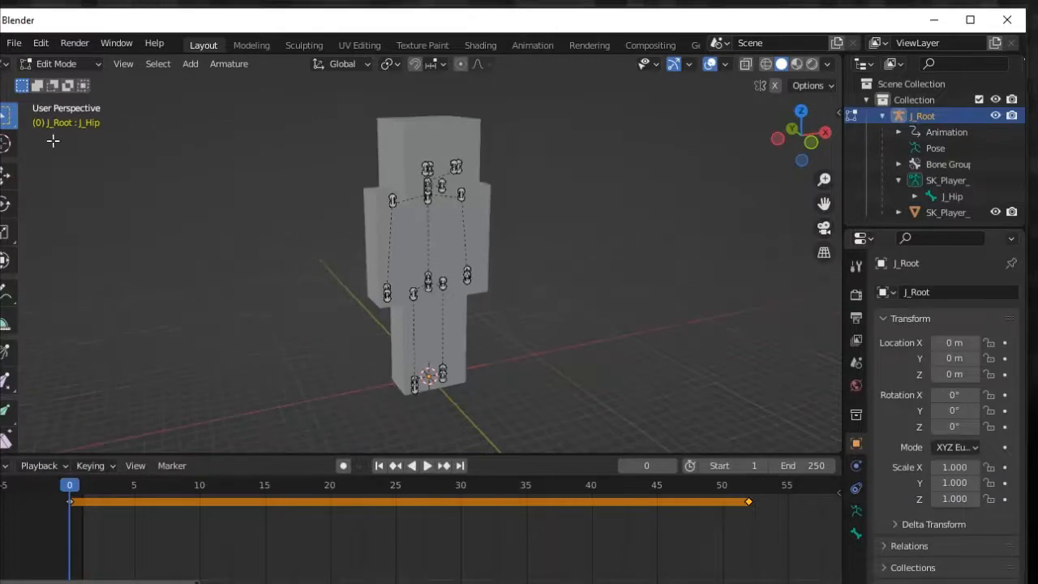
left_click(16, 45)
mouse_move(72, 277)
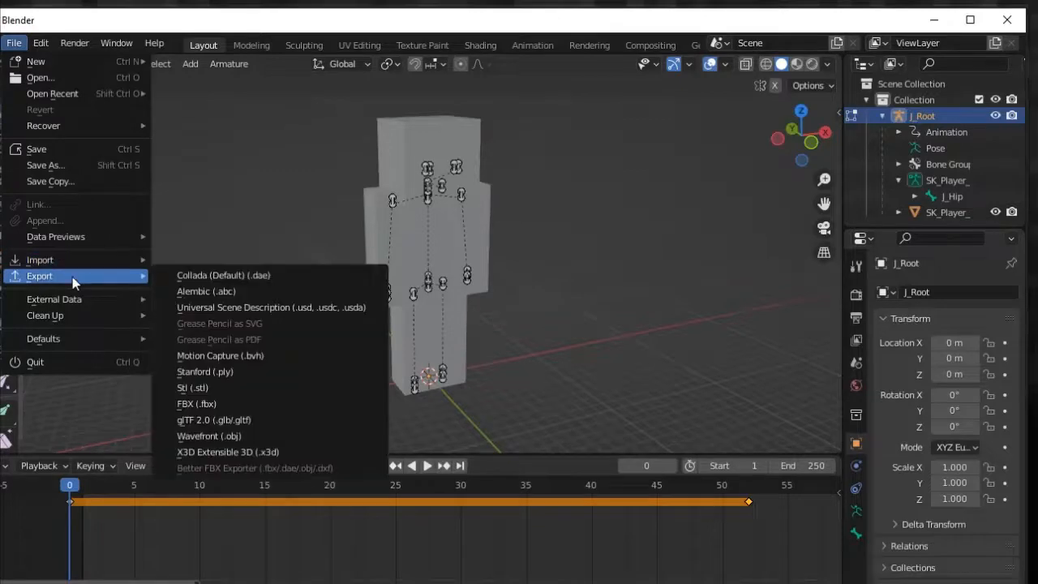
left_click(225, 401)
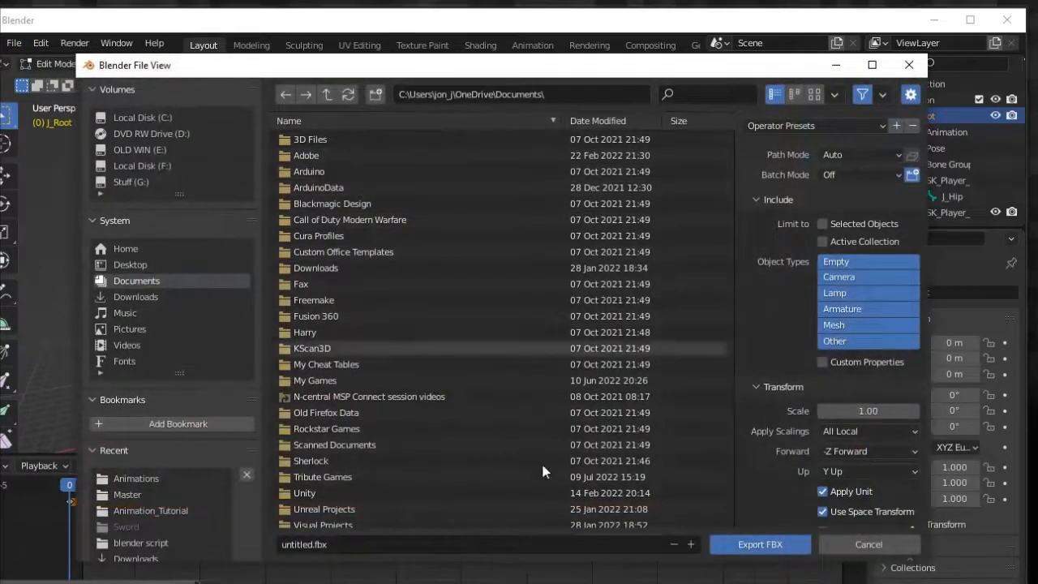
- Switch to the user_settings window in File Explorer and go up to the Animation_Tutorial folder
left_click(455, 583)
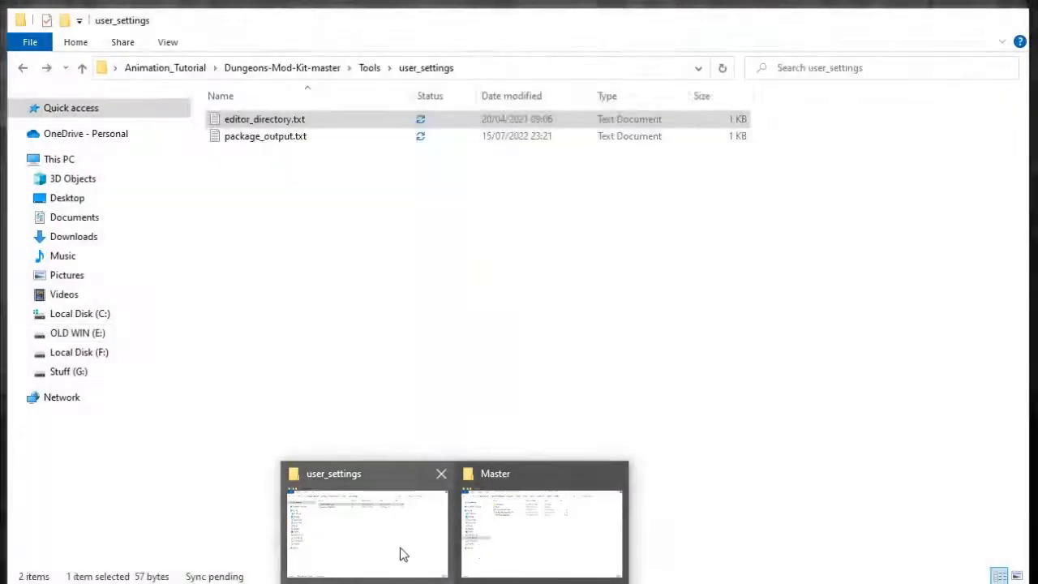
left_click(399, 548)
left_click(179, 70)
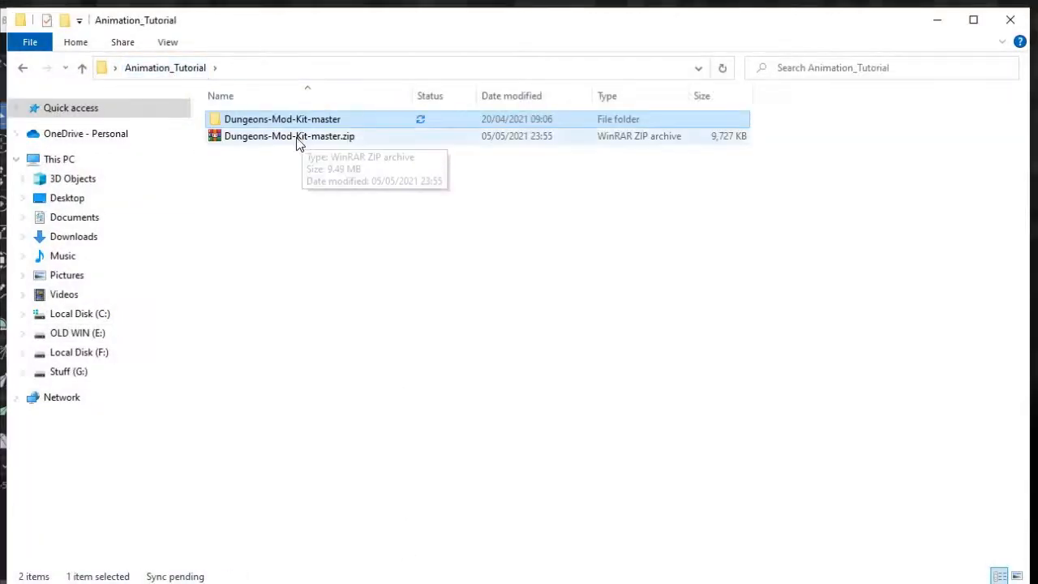
- Copy the Animation_Tutorial folder's path and set it as the FBX export destination in Blender
left_click(308, 72)
key("ctrl+c")
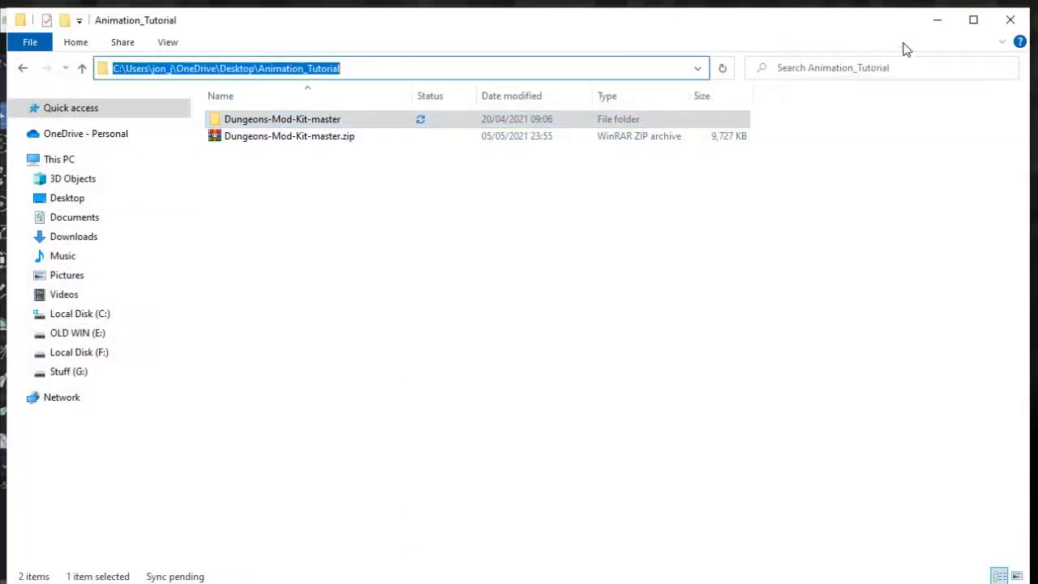
left_click(937, 20)
left_click(565, 95)
key("ctrl+v")
key("Return")
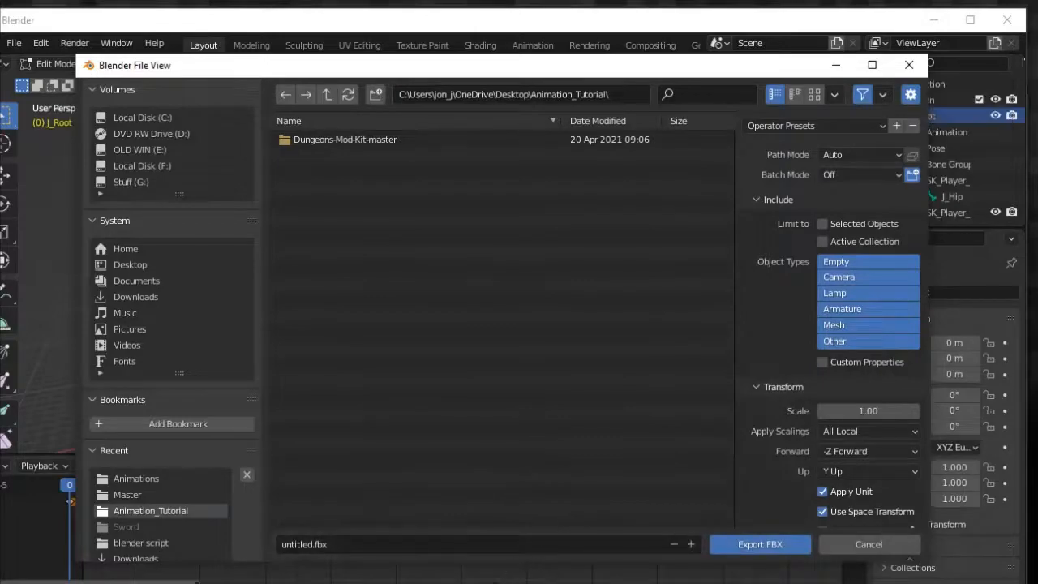
- Switch to FModel and copy the name of SK_Player_Master.uasset from the Characters/Player/Master folder
left_click(519, 583)
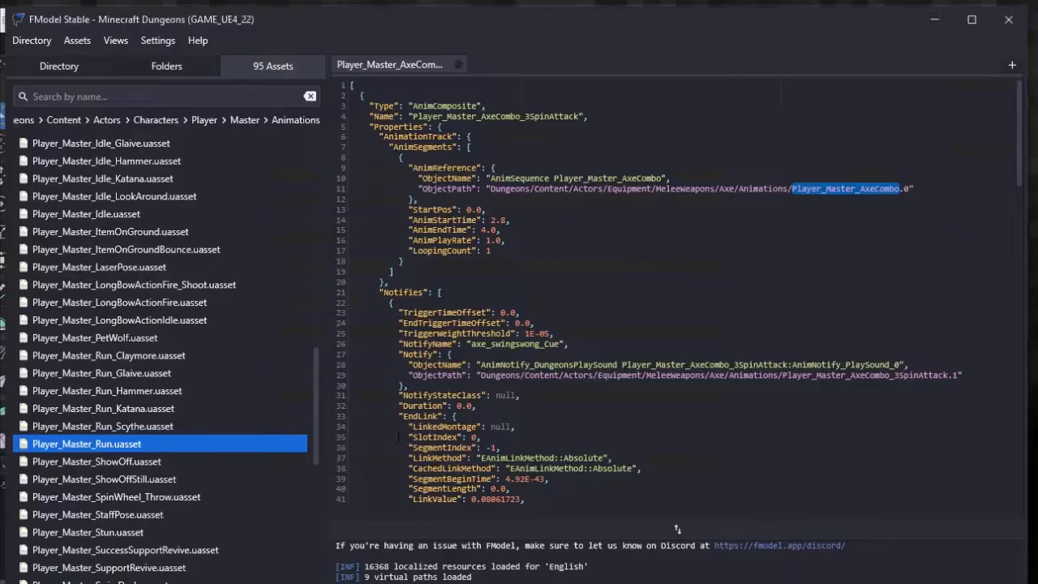
right_click(127, 450)
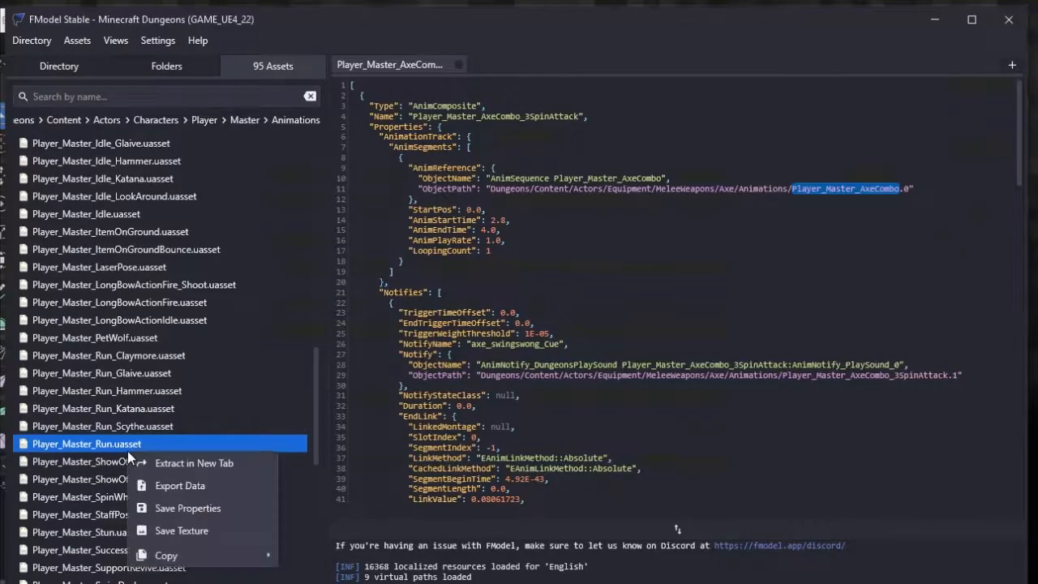
left_click(171, 69)
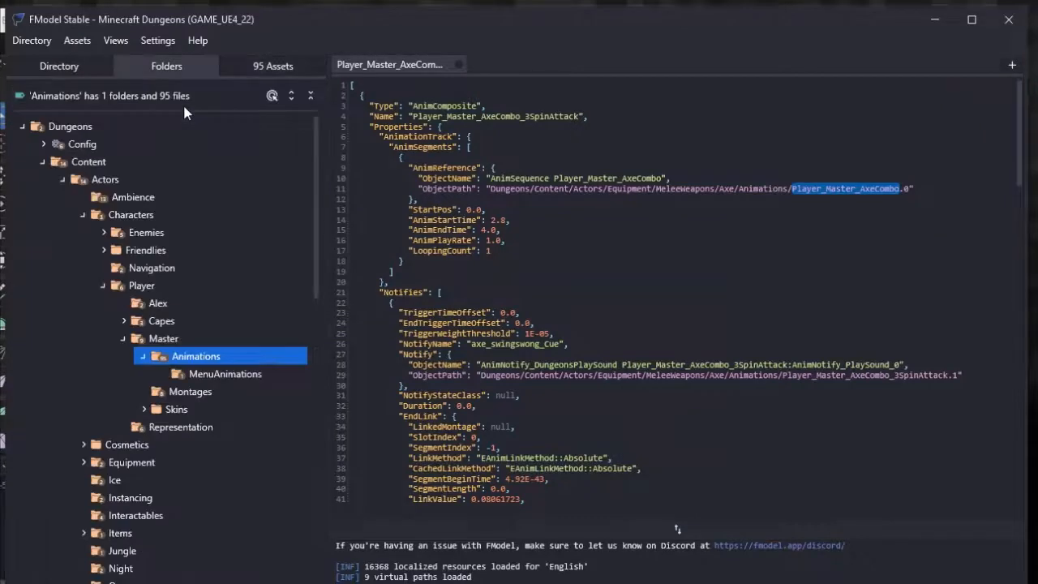
left_click(154, 285)
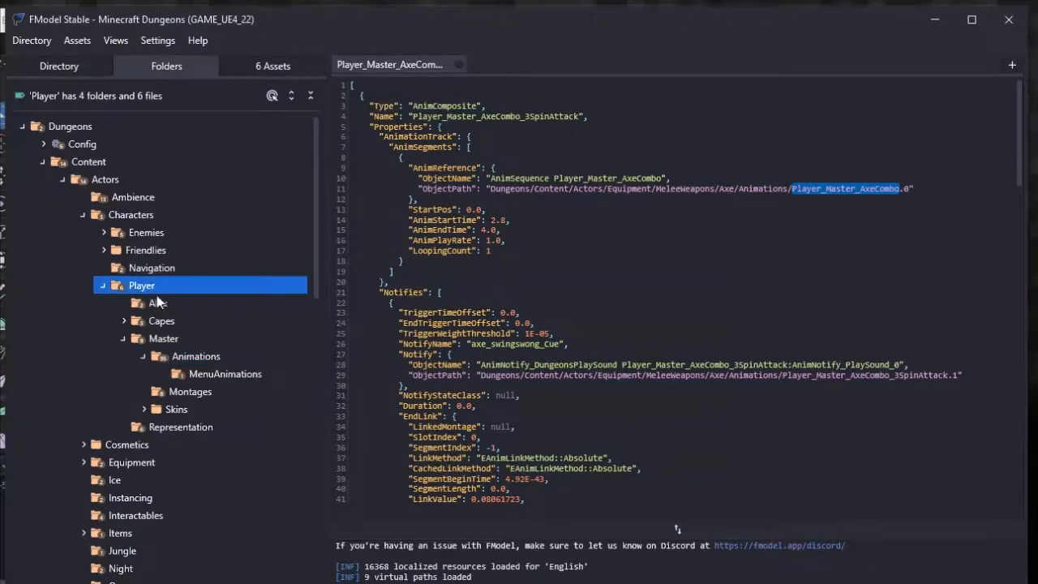
left_click(180, 340)
left_click(267, 68)
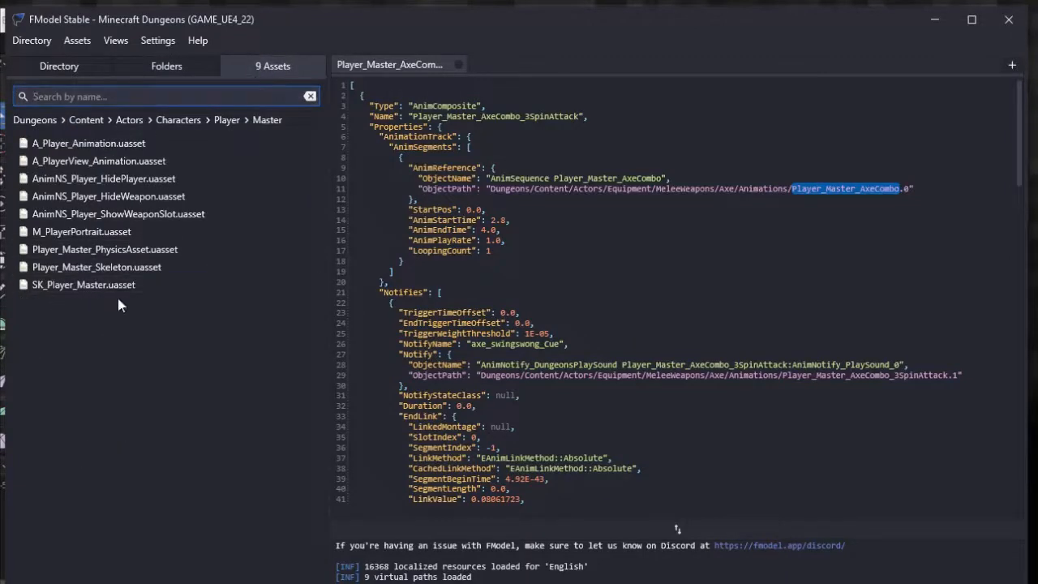
left_click(91, 290)
right_click(91, 296)
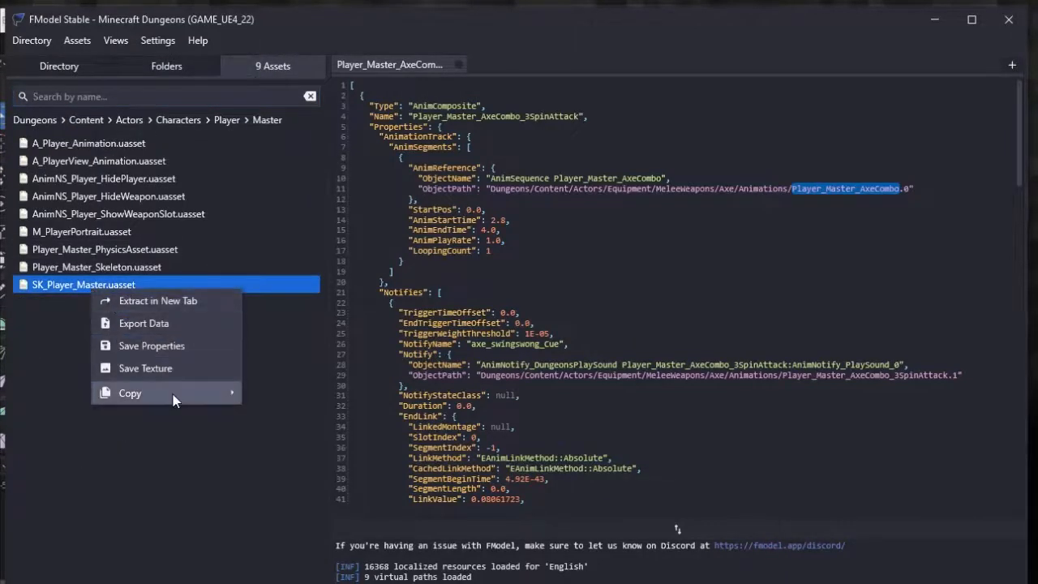
mouse_move(173, 394)
left_click(336, 484)
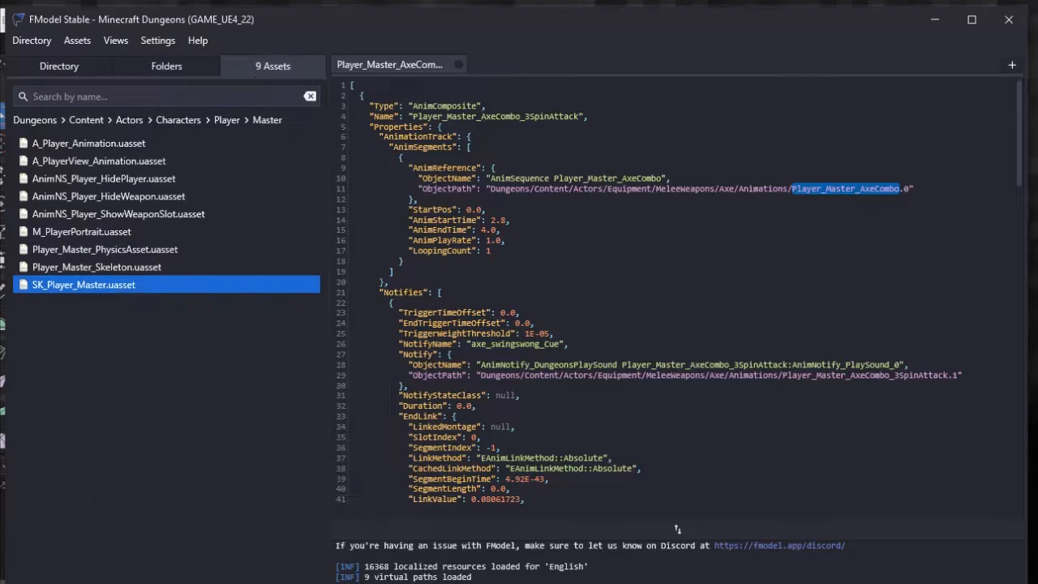
- Return to Blender's export window and name the FBX file SK_Player_Master
left_click(934, 19)
left_click(351, 544)
type("SK_Player_Master")
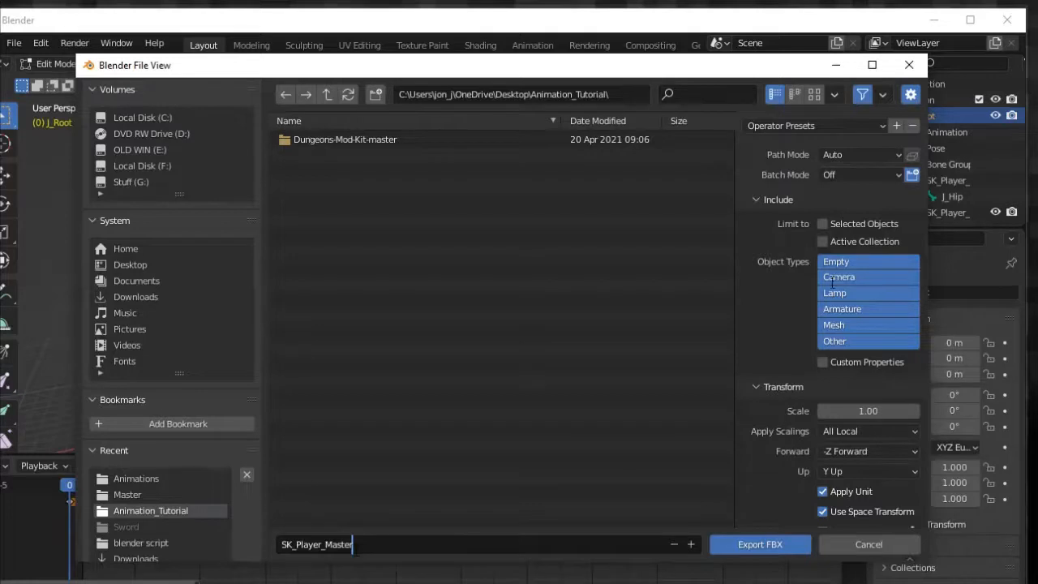
key("Return")
- Apply the saved operator preset that sets the export scale to 0.01 and excludes cameras and lamps
left_click(826, 125)
left_click(792, 123)
left_click(784, 166)
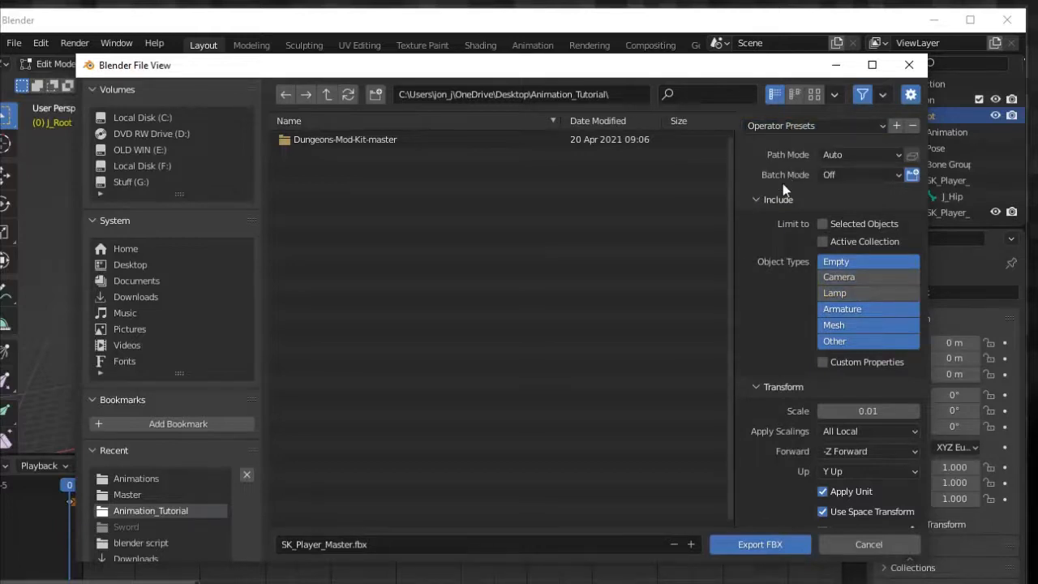
- Review the FBX export settings for object types, transform, geometry, armature and animation baking
scroll(768, 191, "down", 2)
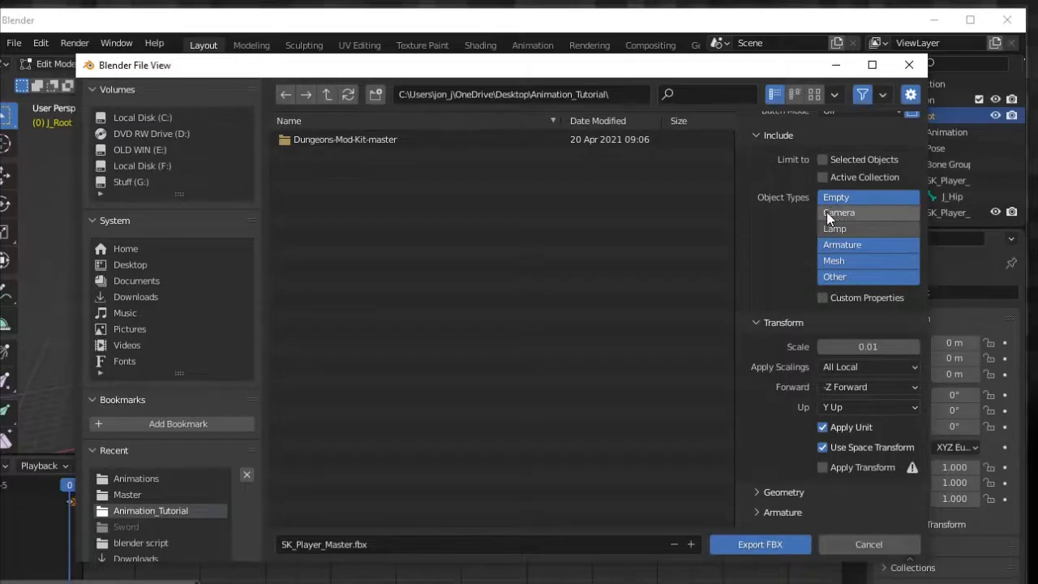
scroll(825, 211, "down", 1)
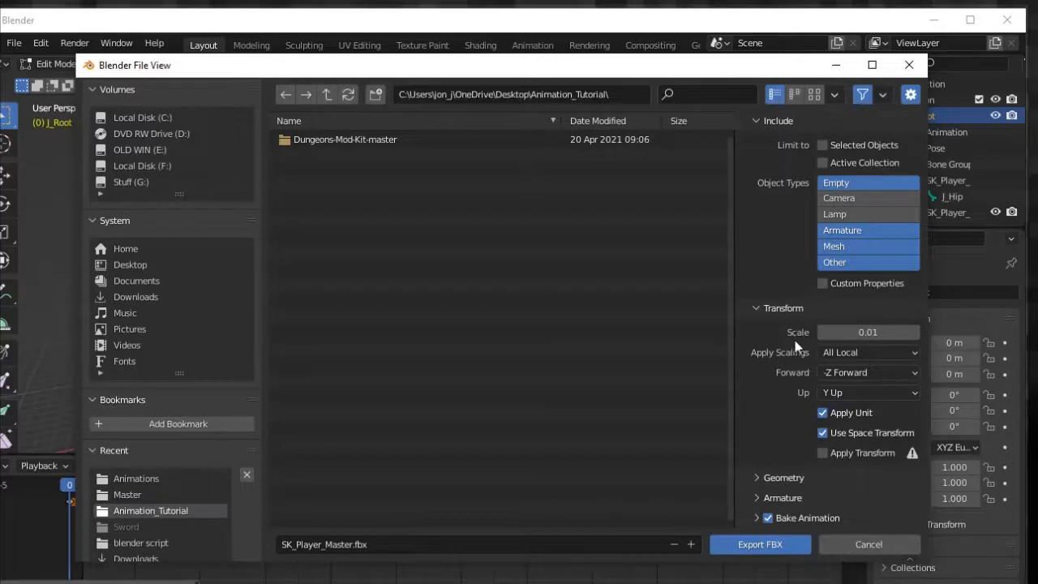
left_click(758, 476)
scroll(794, 374, "down", 3)
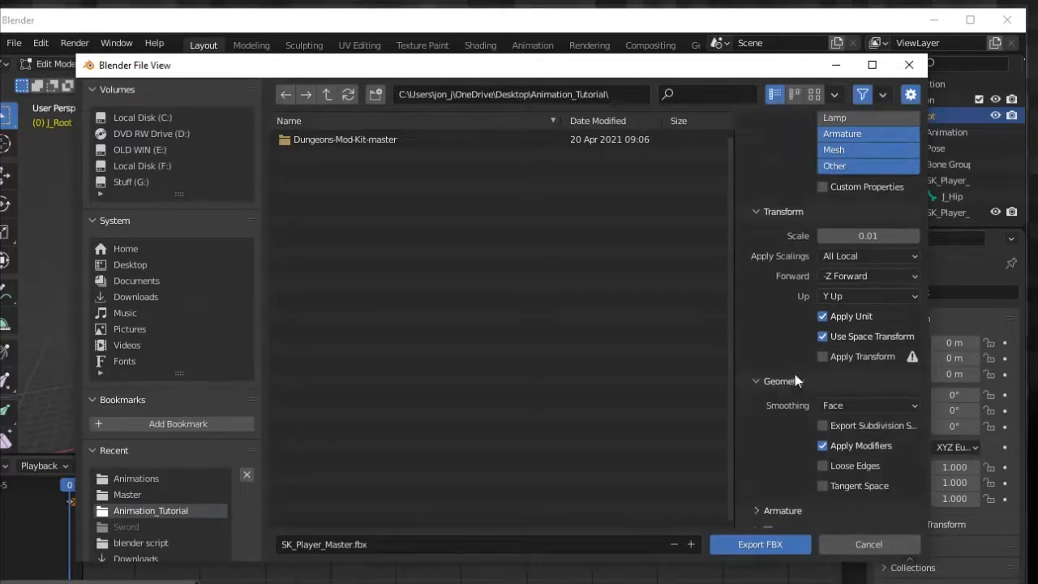
left_click(835, 395)
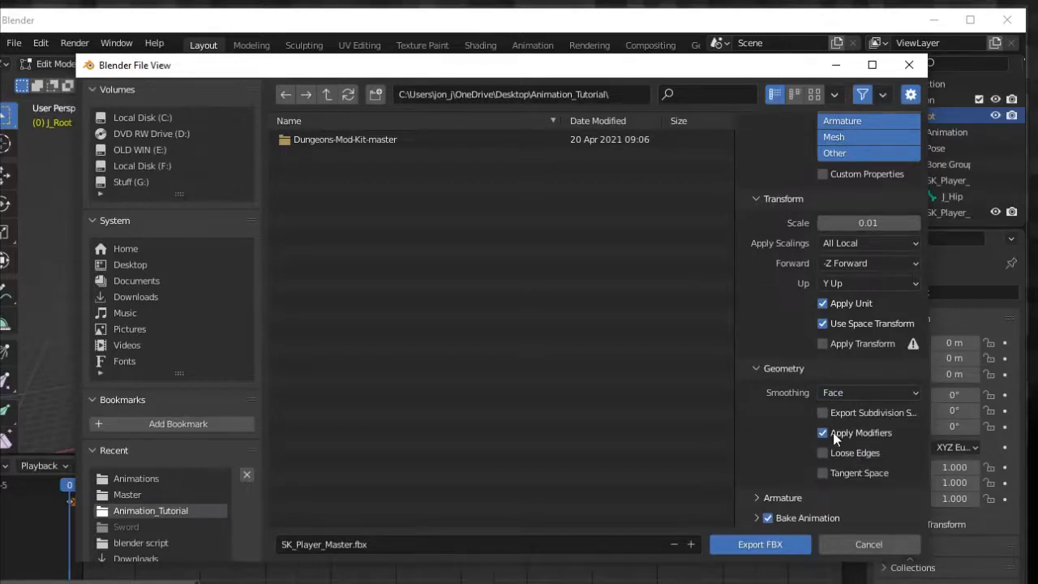
left_click(775, 502)
scroll(805, 411, "down", 3)
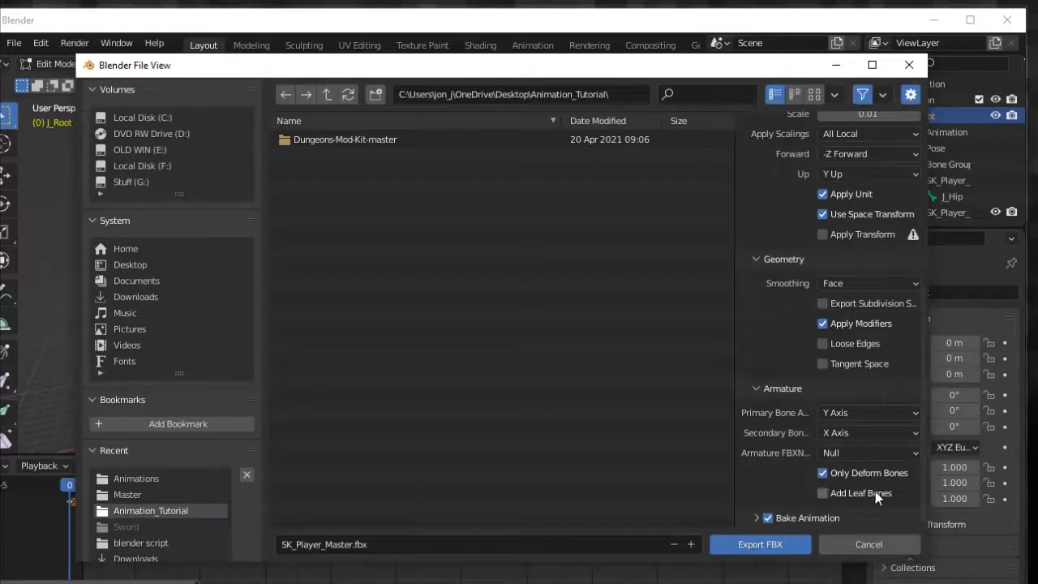
left_click(757, 518)
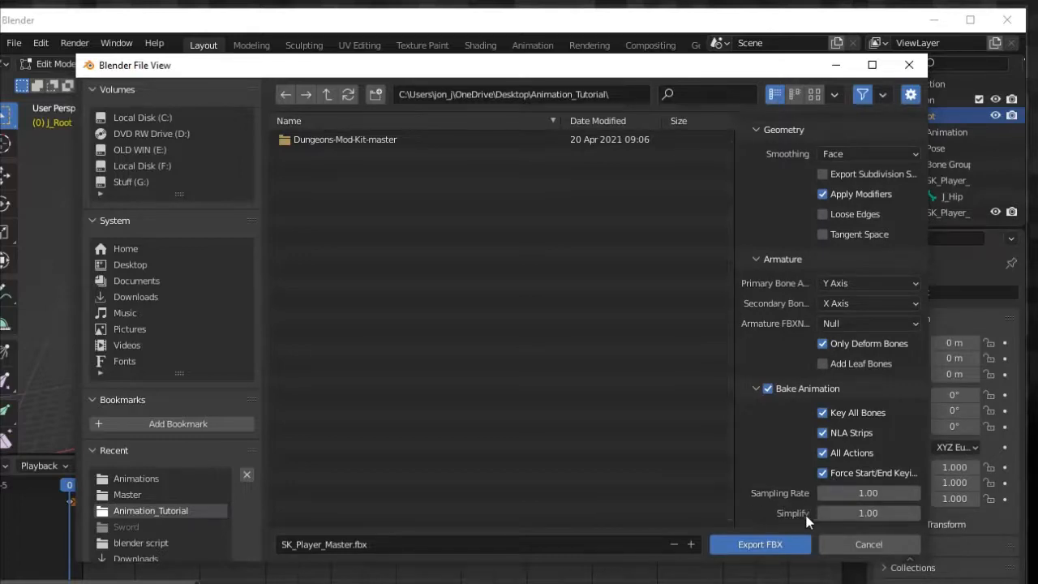
scroll(809, 413, "up", 5)
scroll(808, 413, "up", 8)
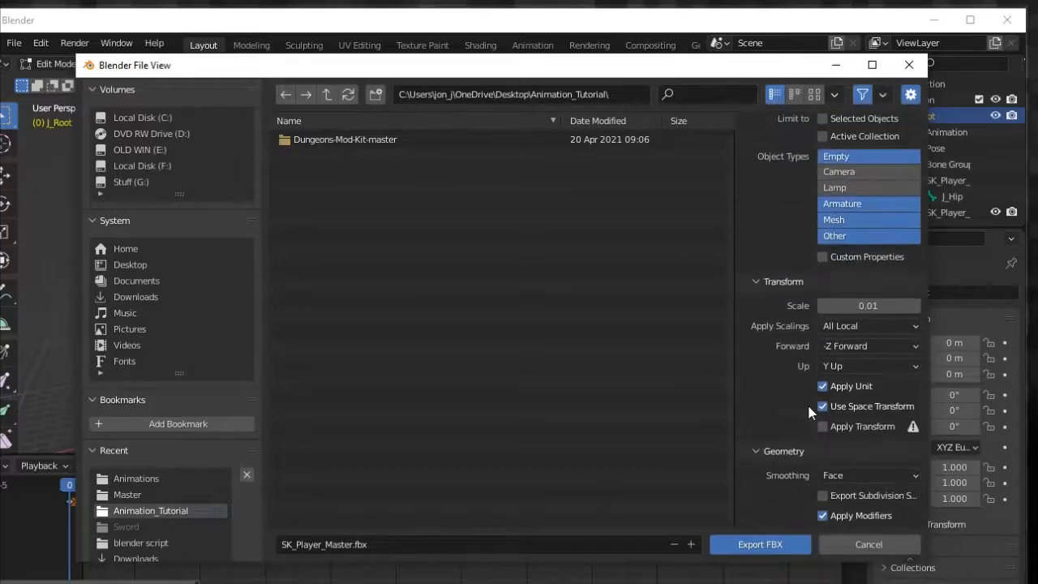
scroll(809, 304, "down", 12)
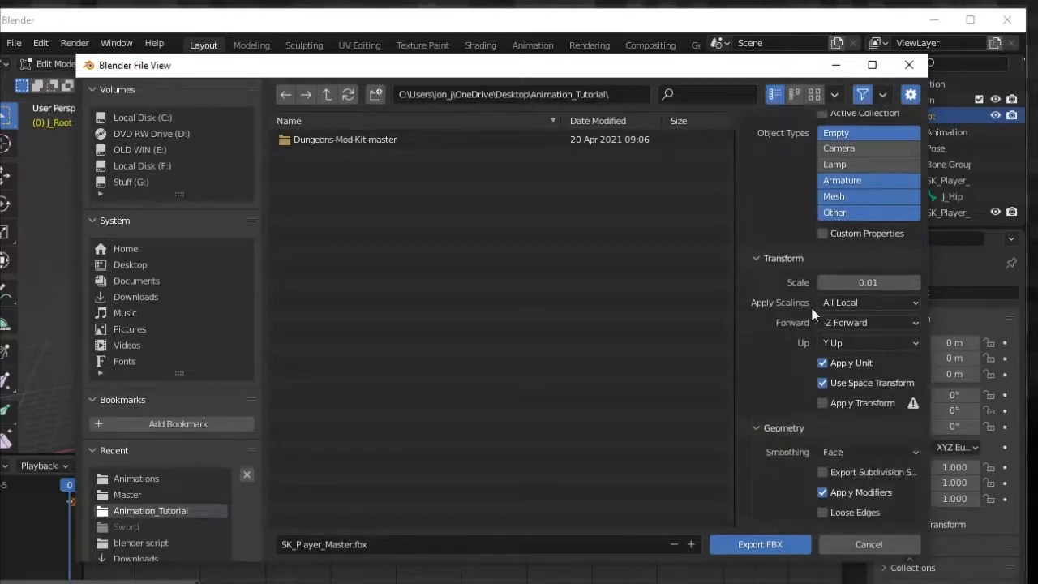
scroll(813, 317, "down", 1)
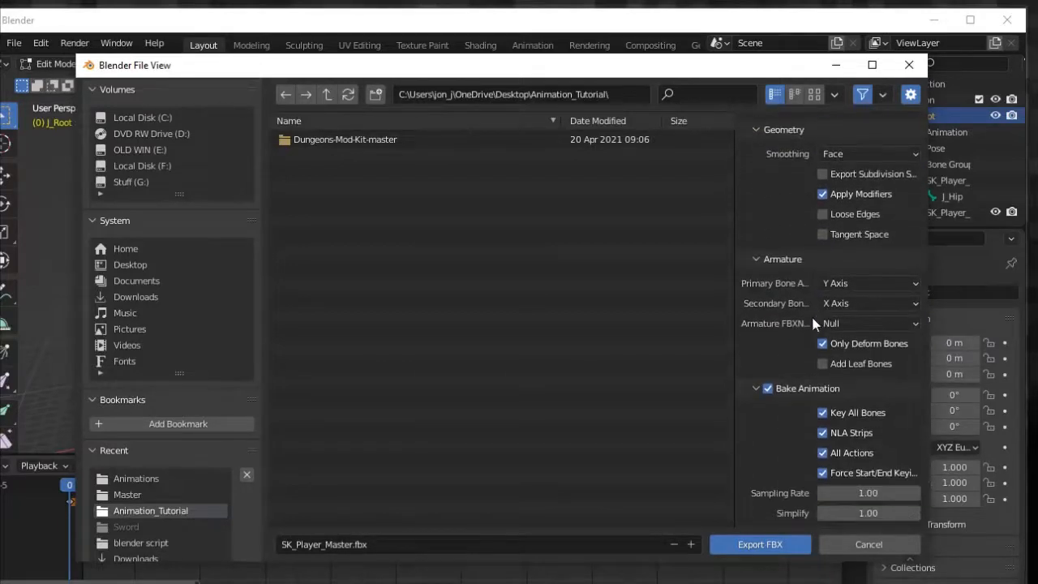
- Export the FBX, minimize Blender and select SK_Player_Master.fbx in the Animation_Tutorial folder in File Explorer
left_click(760, 544)
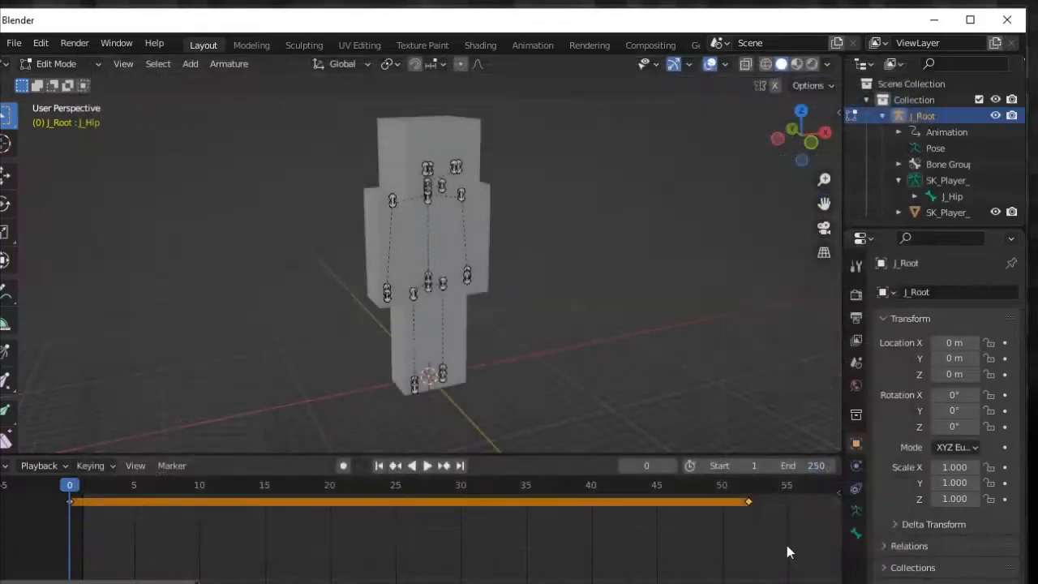
left_click(936, 20)
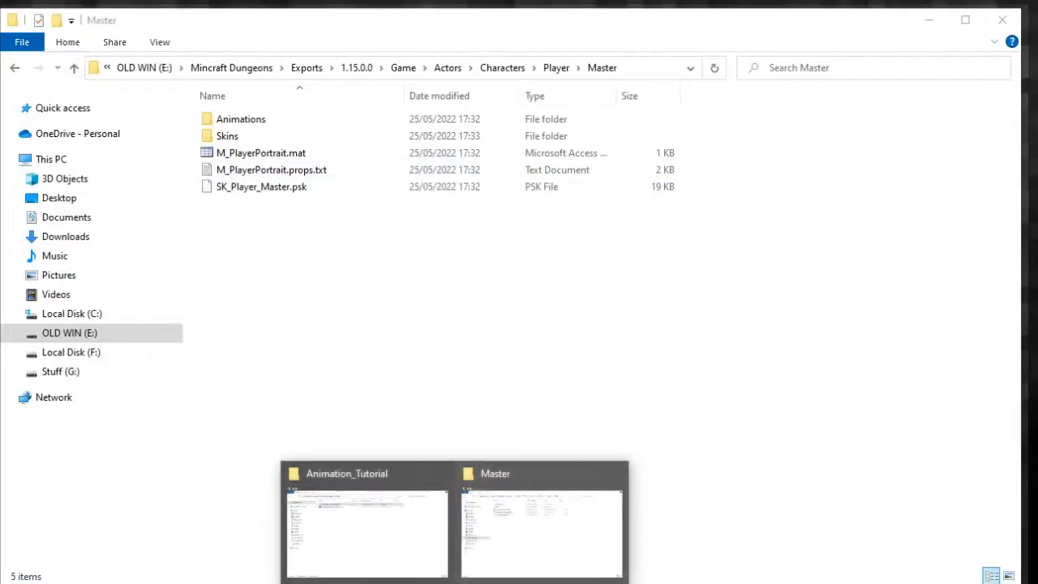
left_click(406, 549)
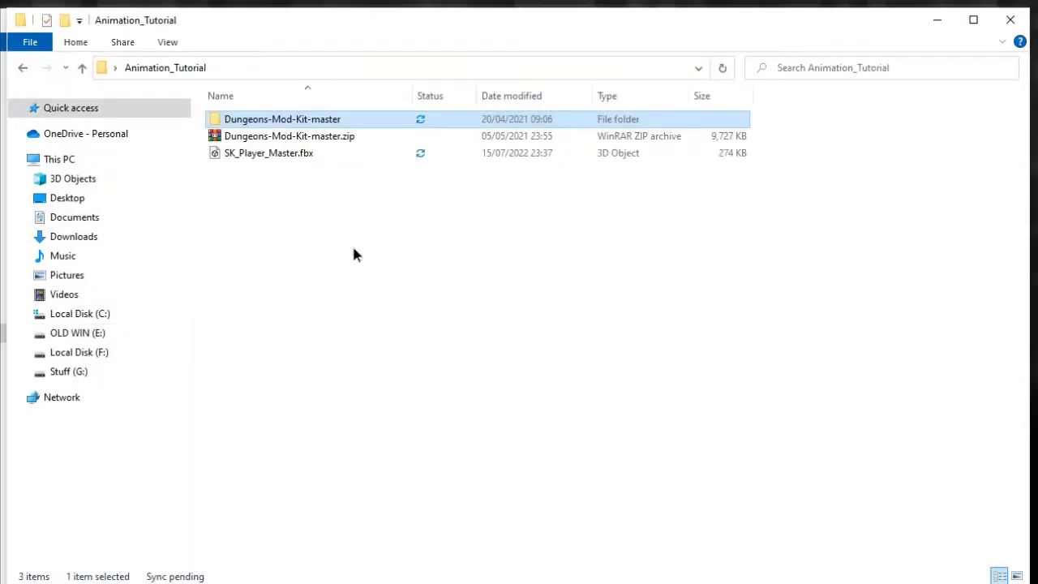
left_click(296, 154)
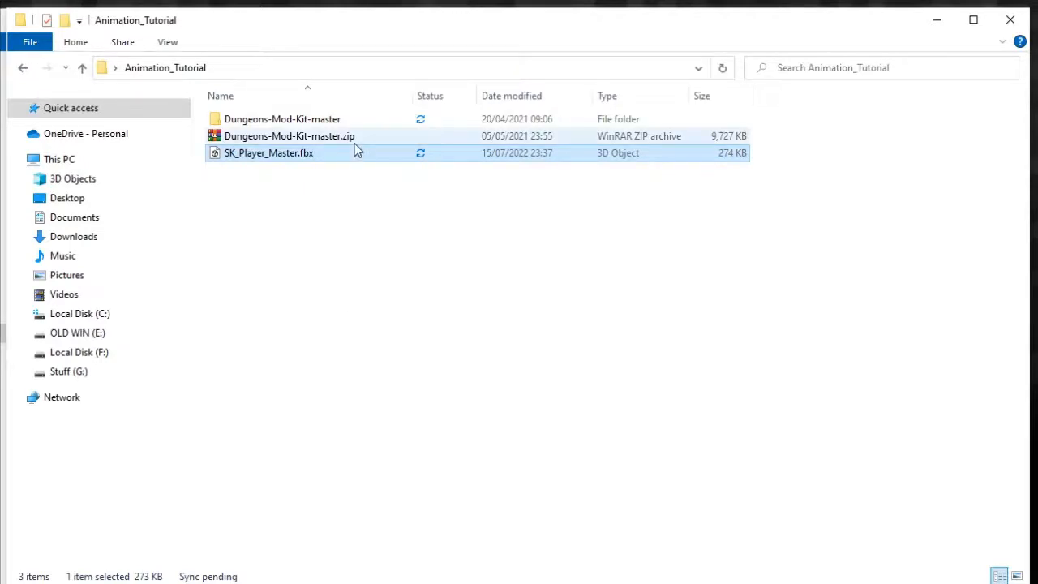
- Go to Dungeons-Mod-Kit-master/UE4Project and launch Dungeons.uproject in Unreal Editor
double_click(322, 122)
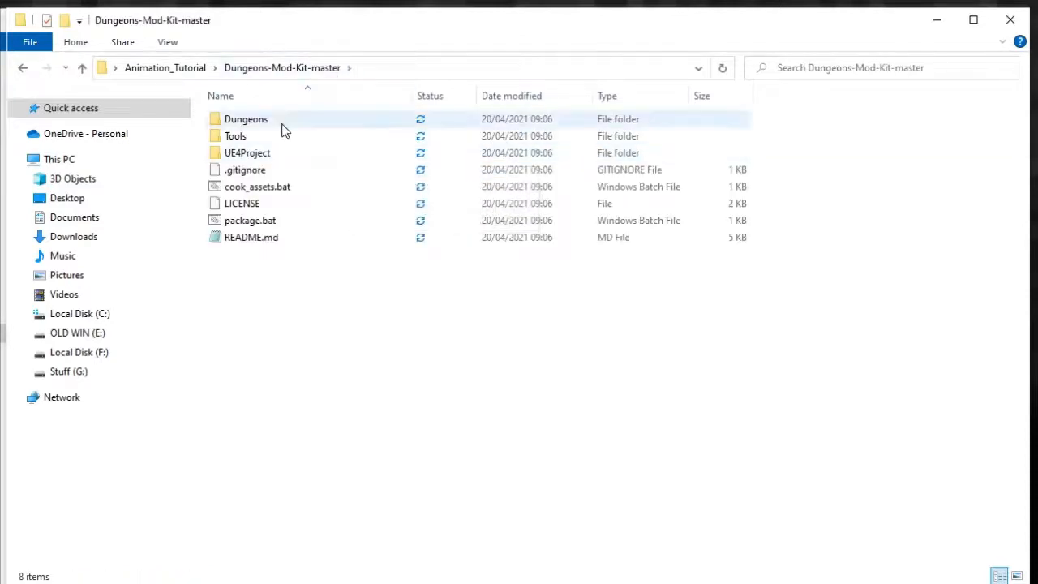
double_click(256, 156)
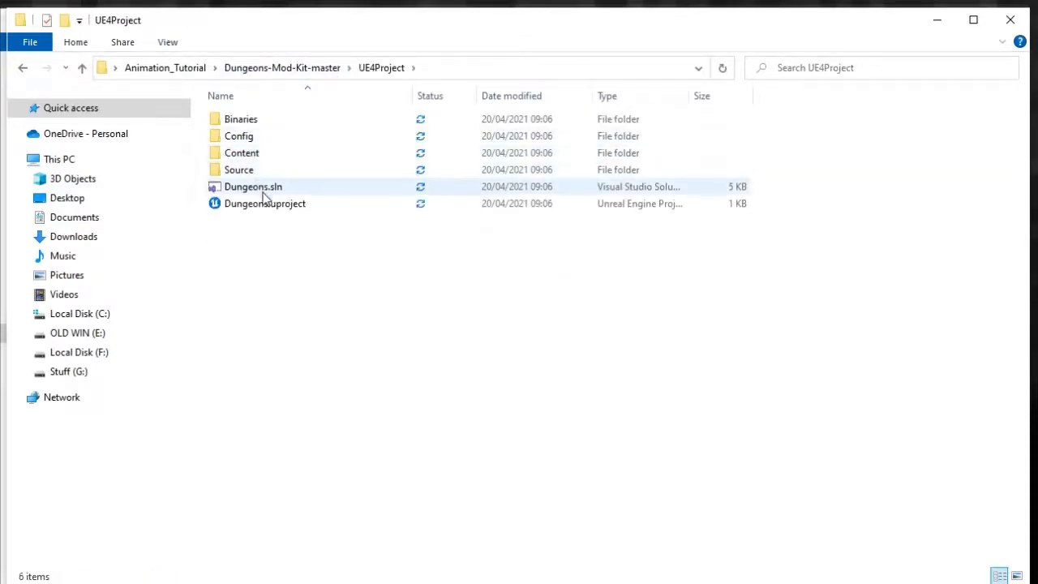
left_click(258, 207)
left_click(261, 188)
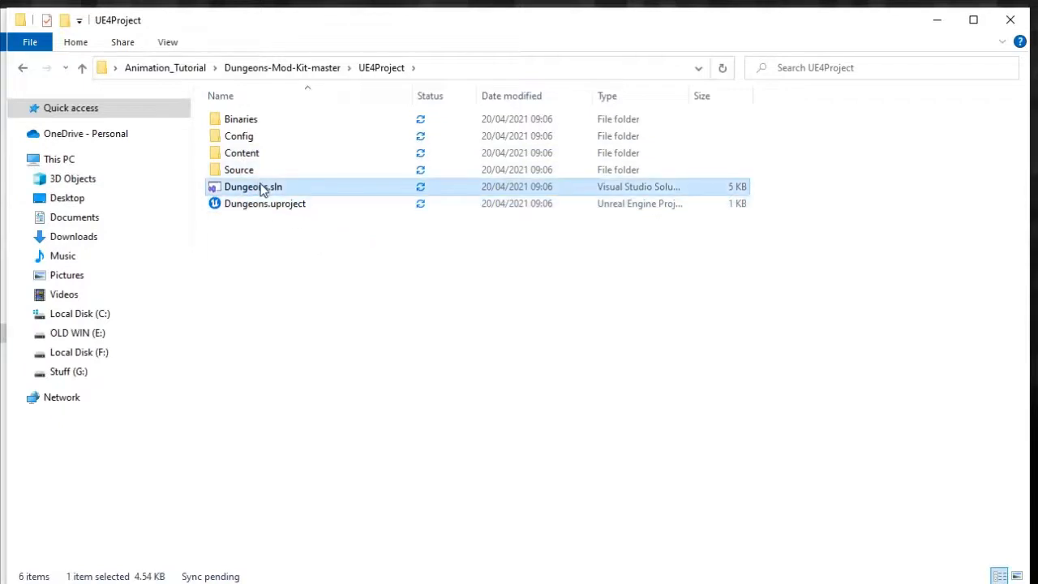
left_click(247, 208)
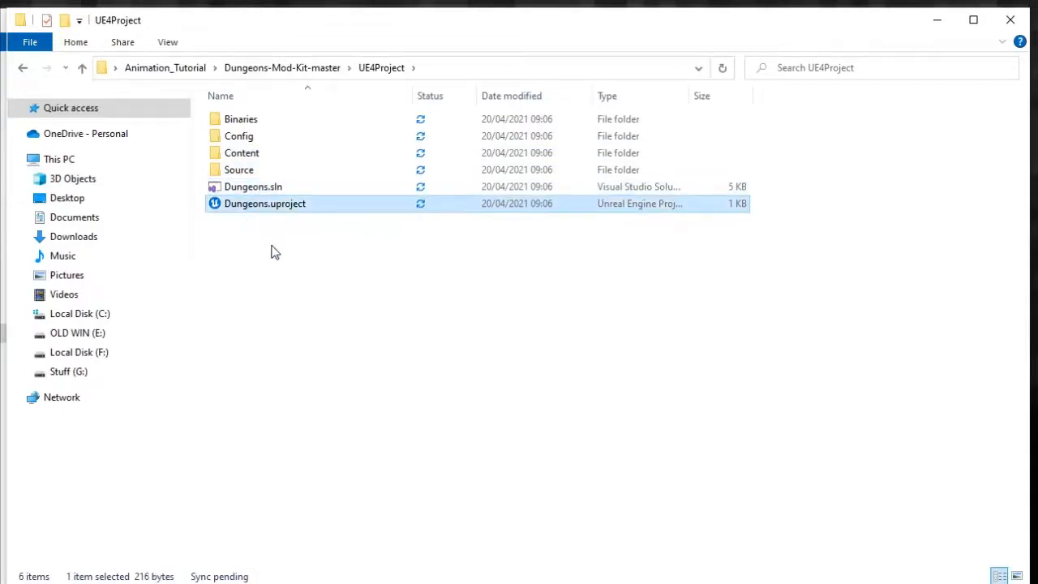
left_click(261, 189)
left_click(263, 205)
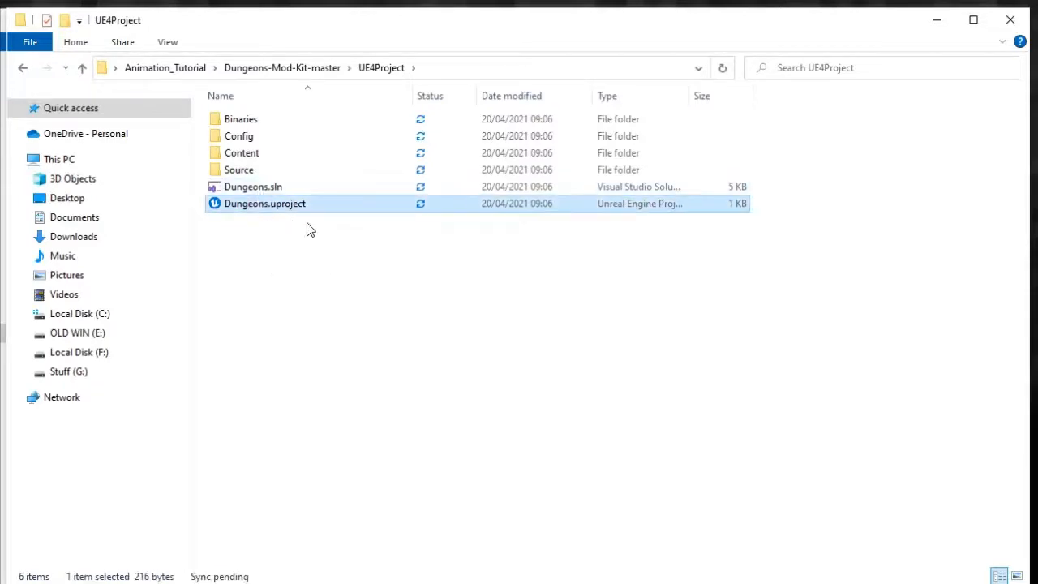
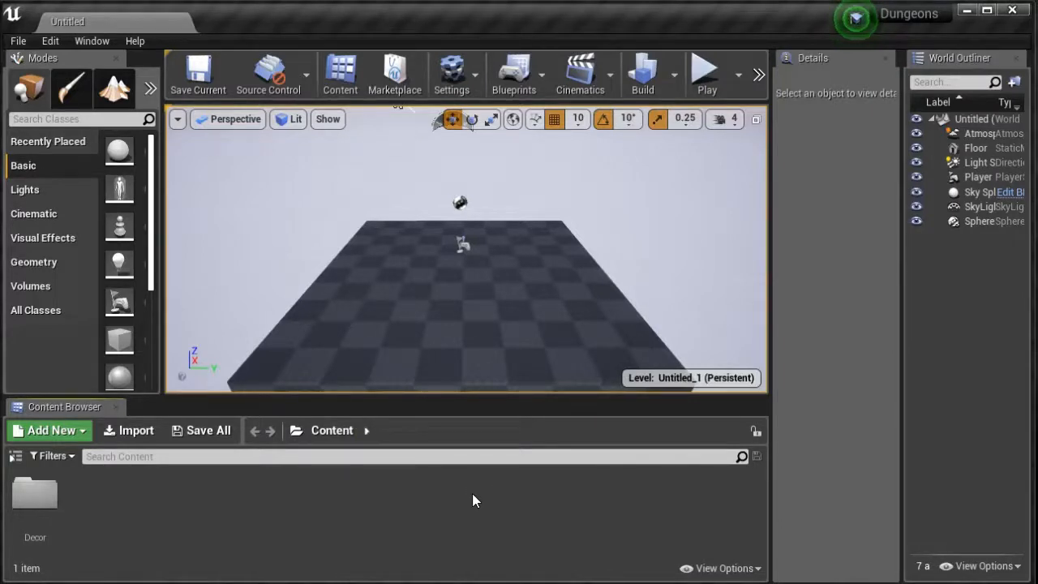
- Show the folder tree in the Content Browser and open the Decor folder
left_click(16, 459)
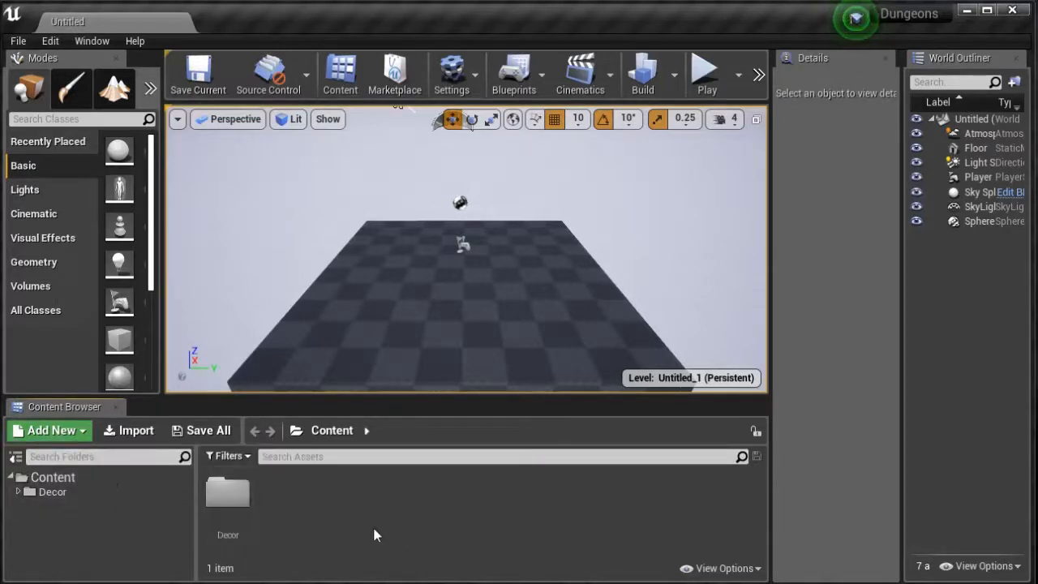
left_click(46, 492)
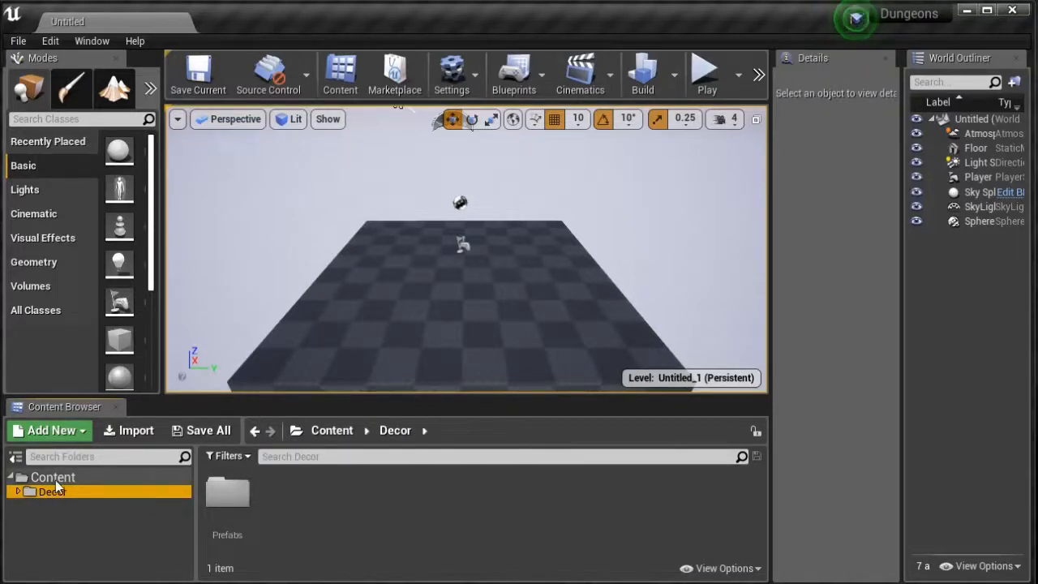
- Check the Actors/Characters/Player/Master folder path in FModel, and select the root Content folder back in Unreal Editor
left_click(347, 502)
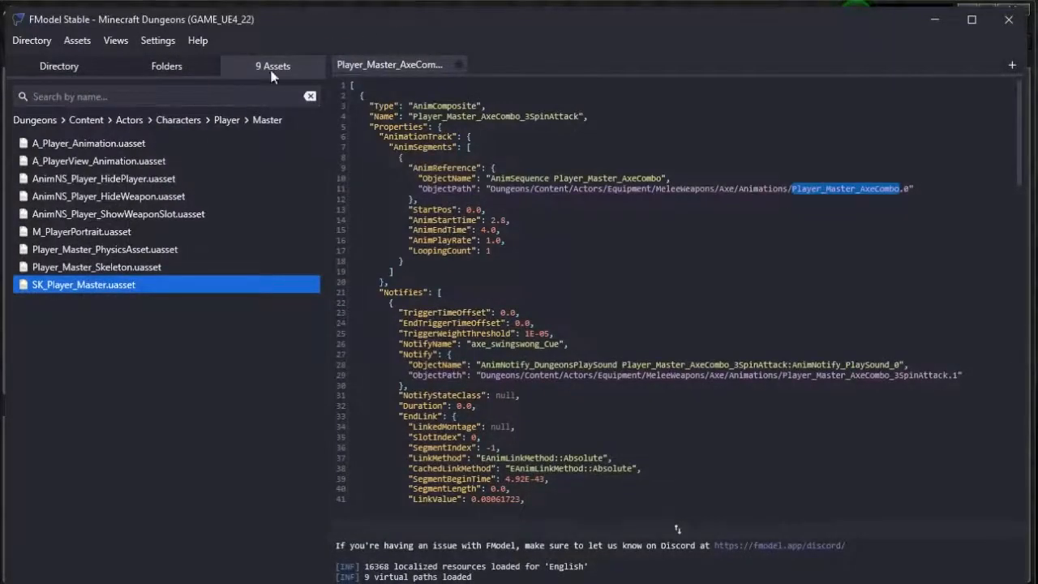
left_click(176, 72)
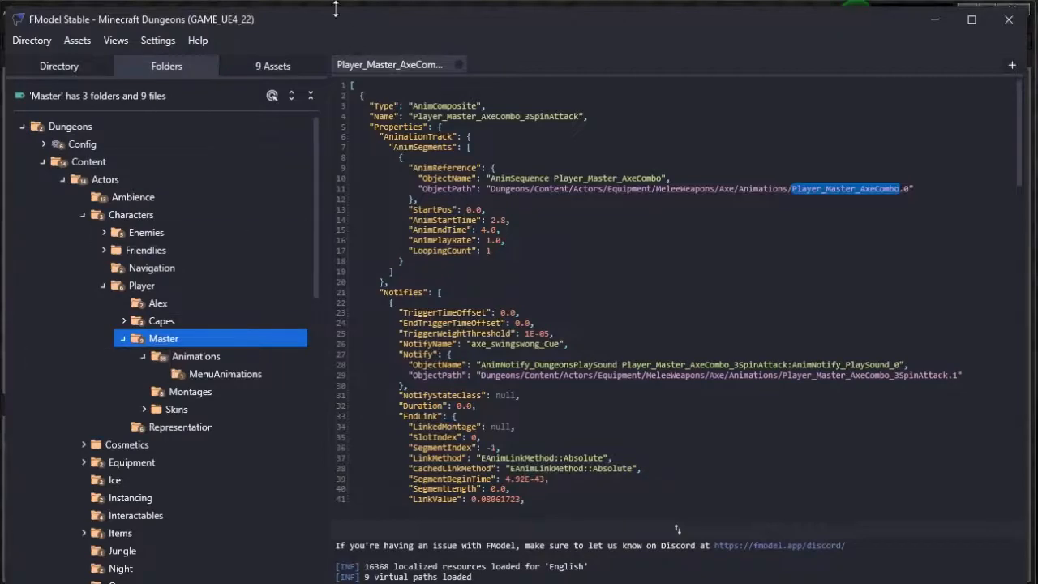
left_click_drag(323, 18, 821, 16)
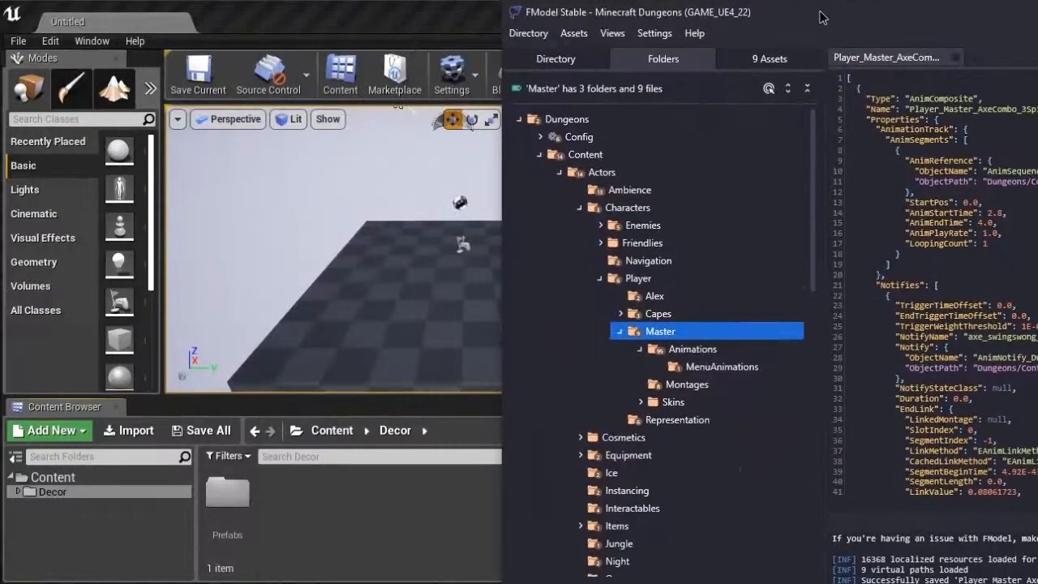
left_click(50, 490)
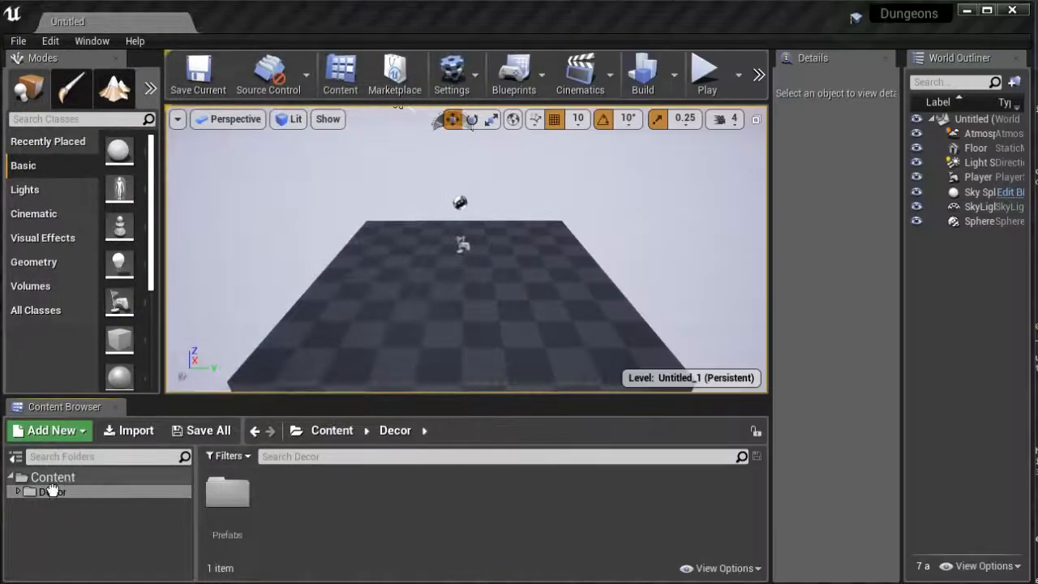
left_click(47, 482)
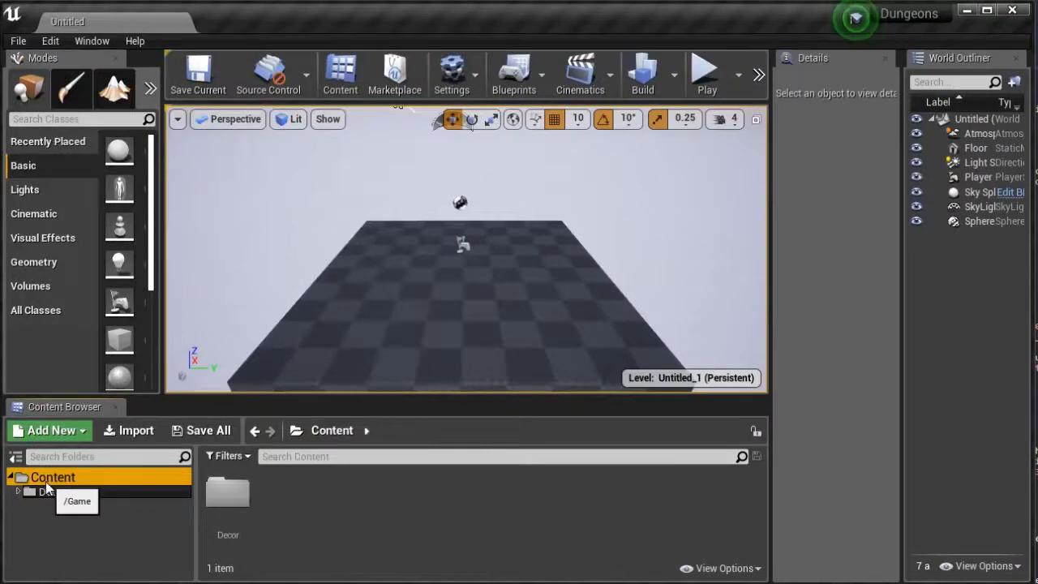
- Check the game's folder hierarchy in FModel, then add a new folder under Content in the Unreal Editor
key("alt+Tab")
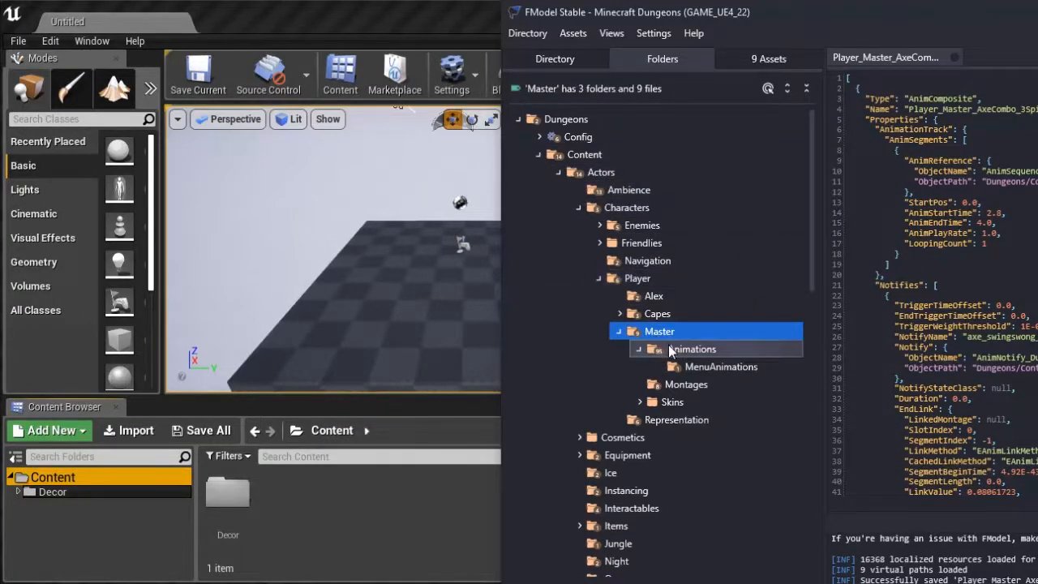
left_click(345, 508)
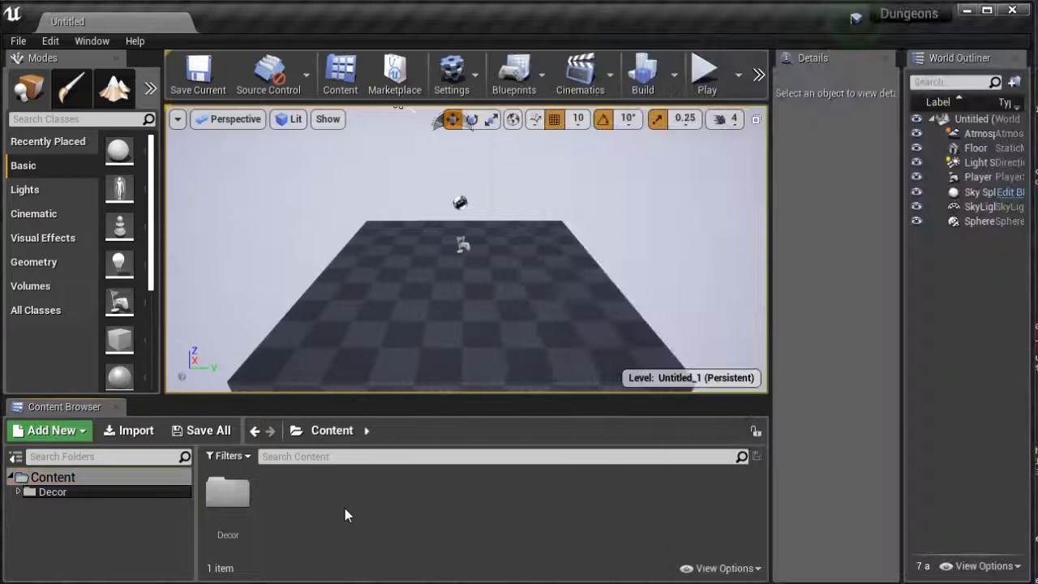
right_click(300, 491)
left_click(333, 5)
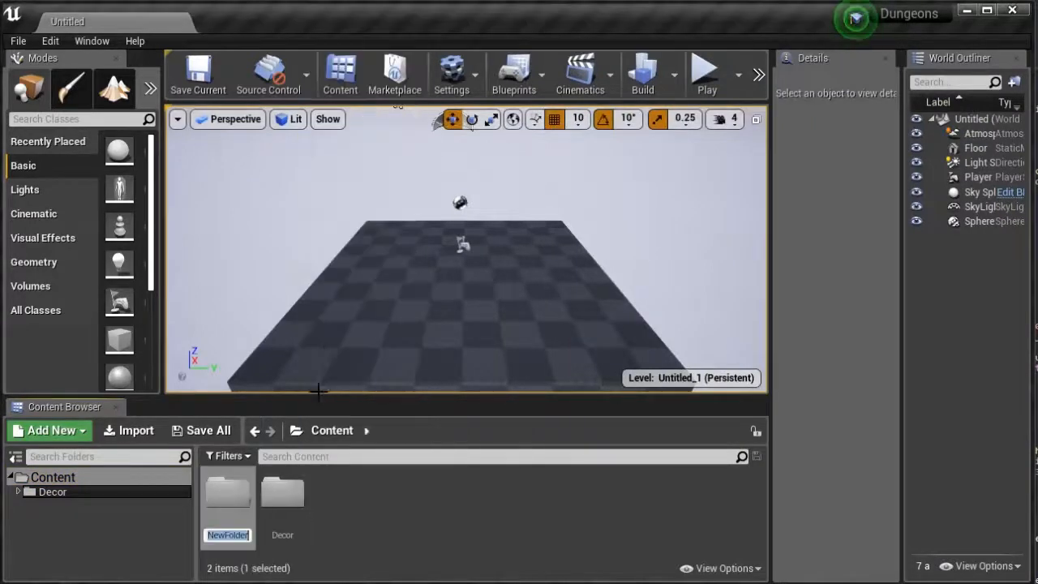
- Switch to FModel and copy the directory path of the player's Master folder
key("alt+Tab")
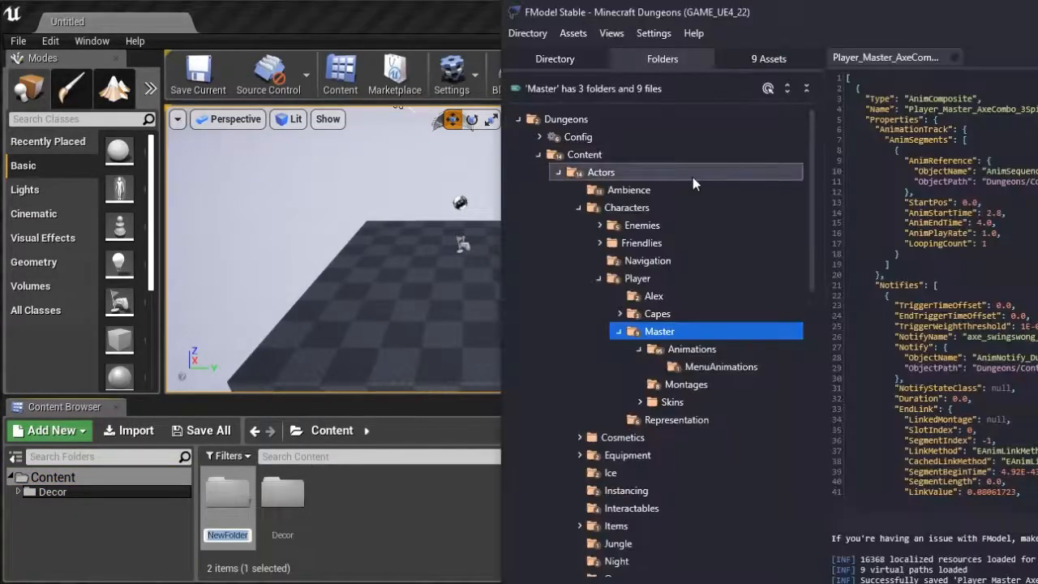
right_click(612, 171)
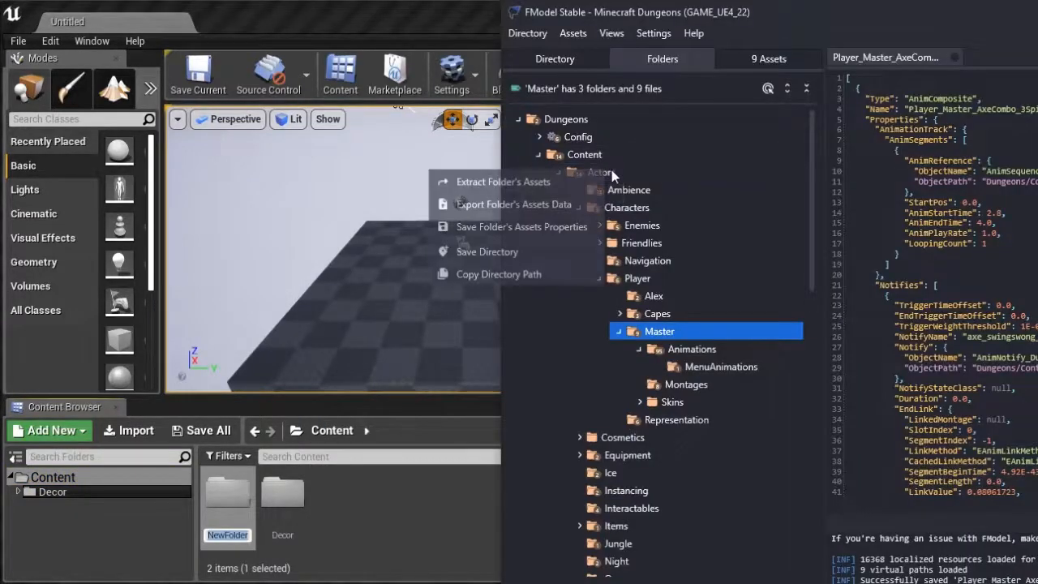
left_click(557, 274)
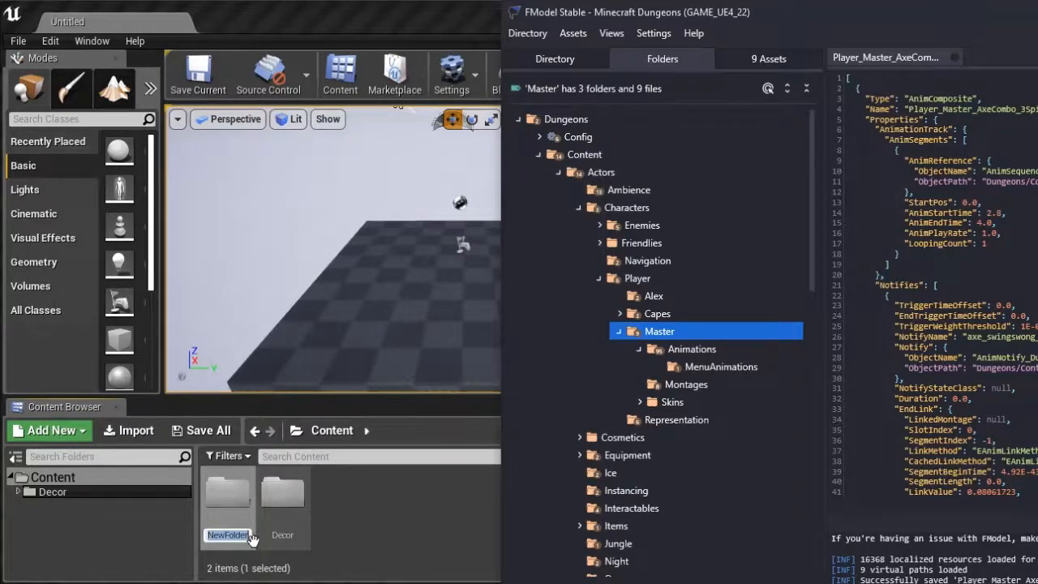
- Return to the Unreal Editor and name the new folder Actors, trimmed from the copied directory path
key("alt+Tab")
key("ctrl+v")
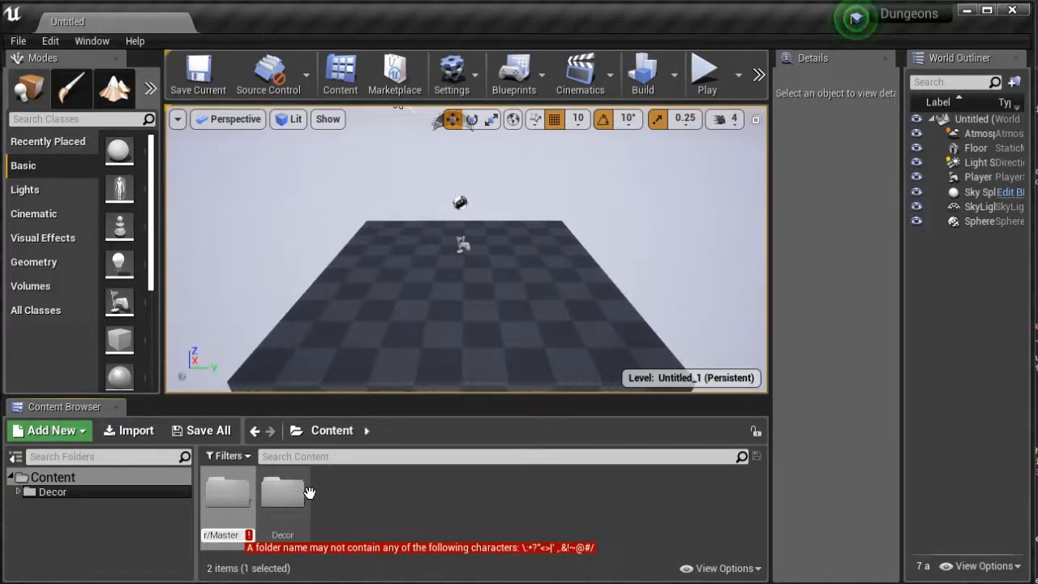
key("BackSpace")
key("BackSpace")
key("BackSpace")
key("BackSpace")
key("BackSpace")
key("BackSpace")
key("BackSpace")
key("BackSpace")
key("BackSpace")
key("BackSpace")
key("BackSpace")
key("BackSpace")
key("BackSpace")
key("BackSpace")
key("BackSpace")
key("BackSpace")
key("shift+Home")
key("BackSpace")
key("Return")
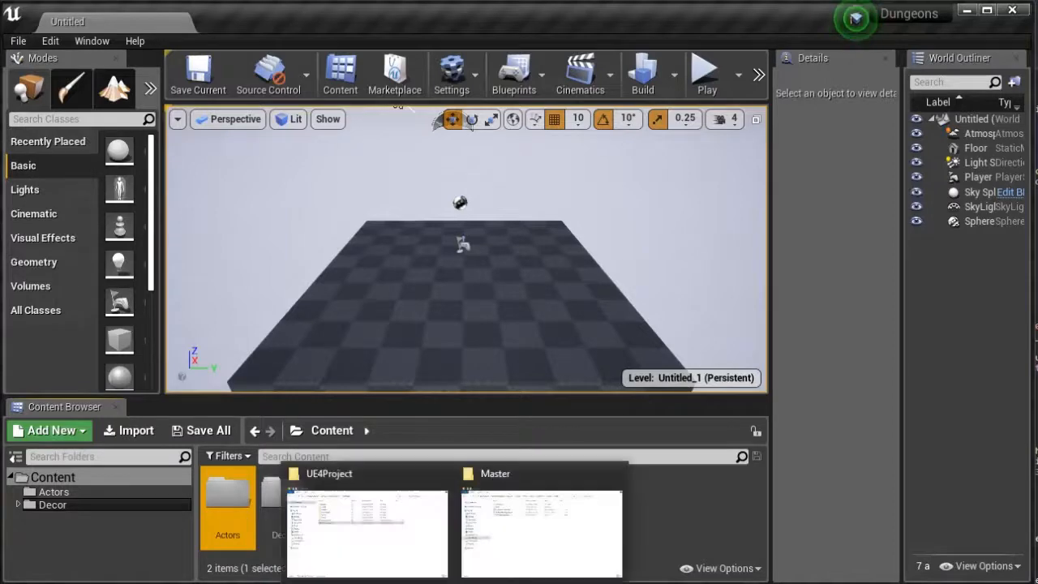
- Open Notepad and paste the path Dungeons/Content/Actors/Characters/Player/Master into a blank document
key("super")
type("note")
key("Return")
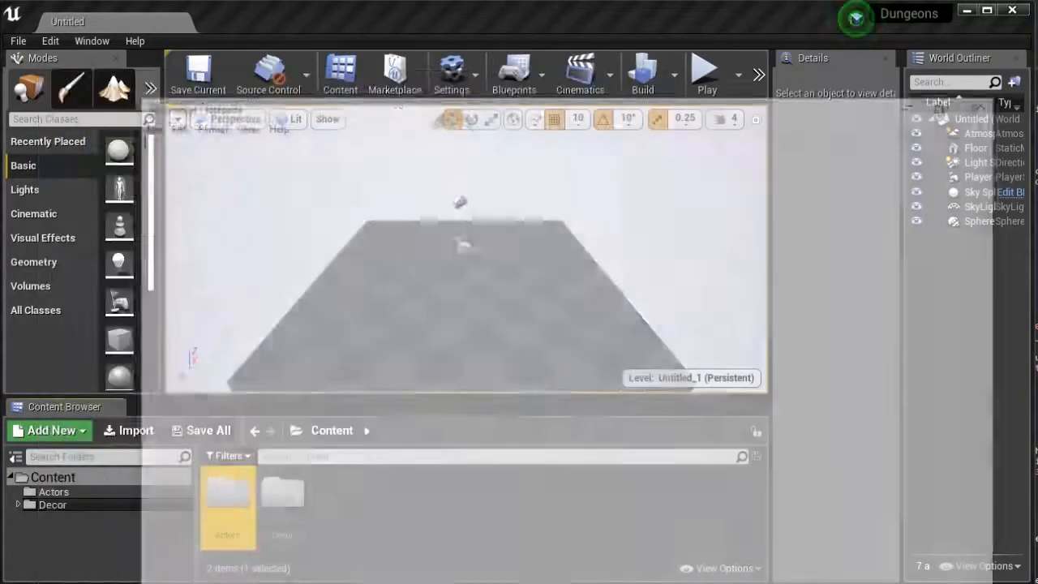
key("ctrl+v")
left_click_drag(444, 112, 722, 79)
key("ctrl+a")
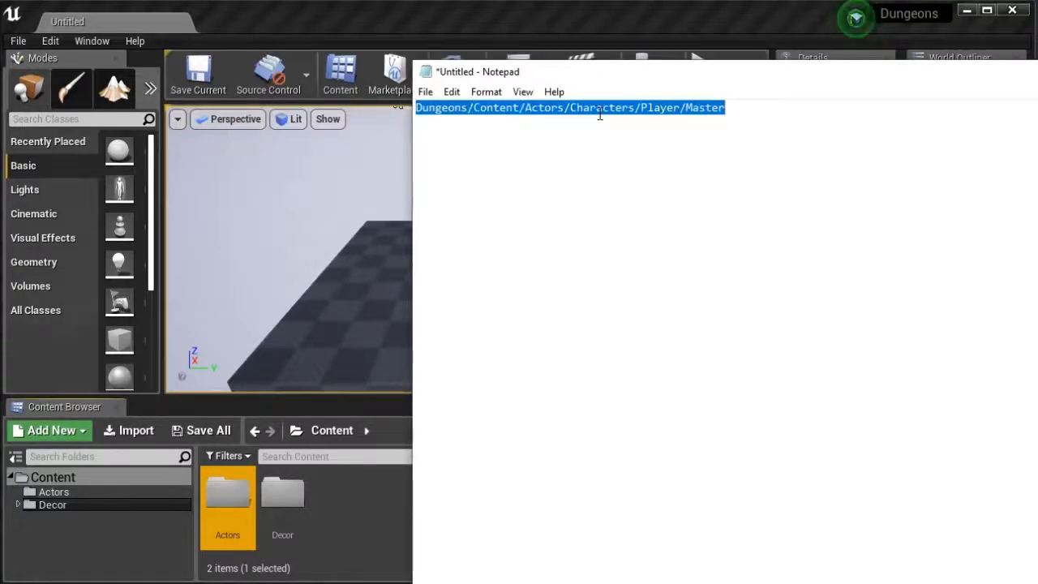
- Create a folder named Characters inside Actors in the Unreal Editor, copying the name from the Notepad path
double_click(598, 111)
left_click(587, 119)
double_click(576, 112)
left_click(576, 111)
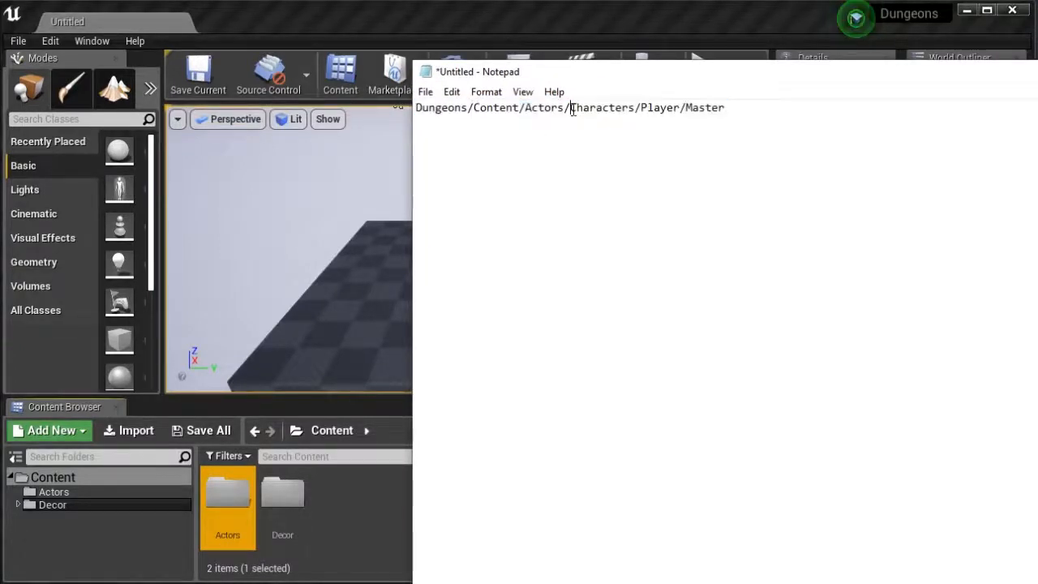
double_click(576, 111)
left_click_drag(635, 111, 570, 111)
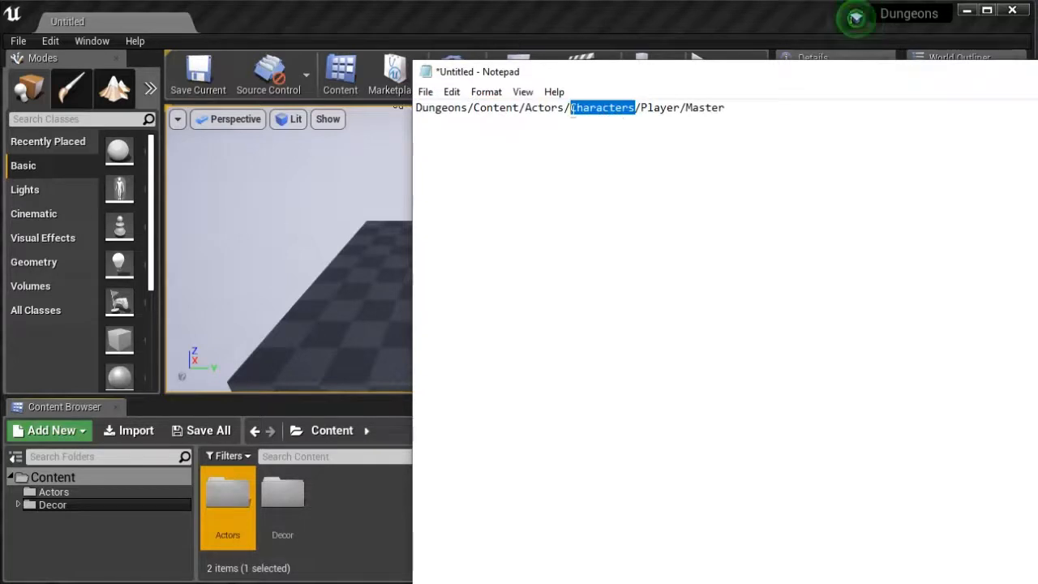
left_click(439, 28)
double_click(223, 503)
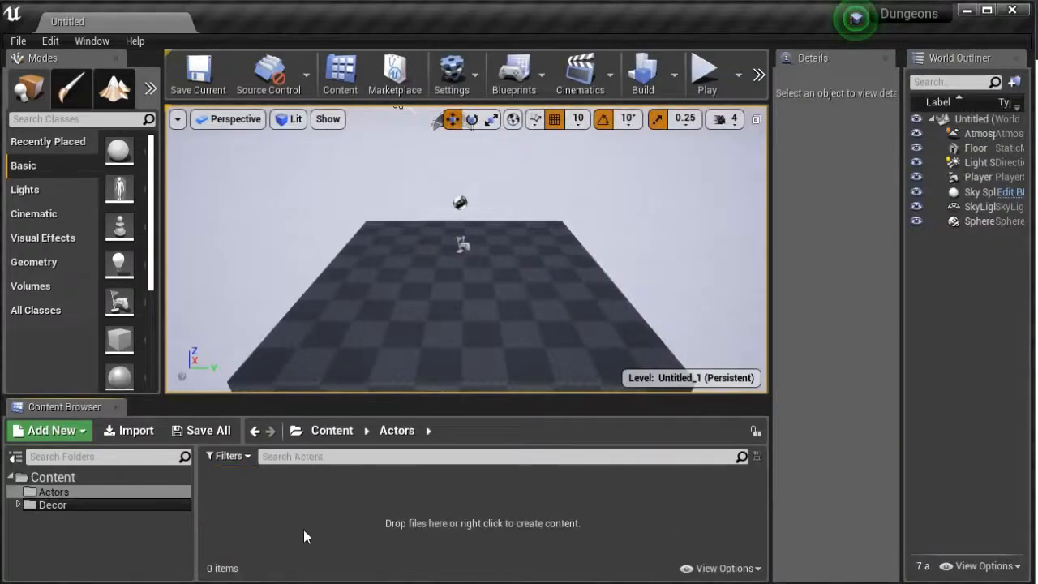
right_click(283, 519)
left_click(365, 52)
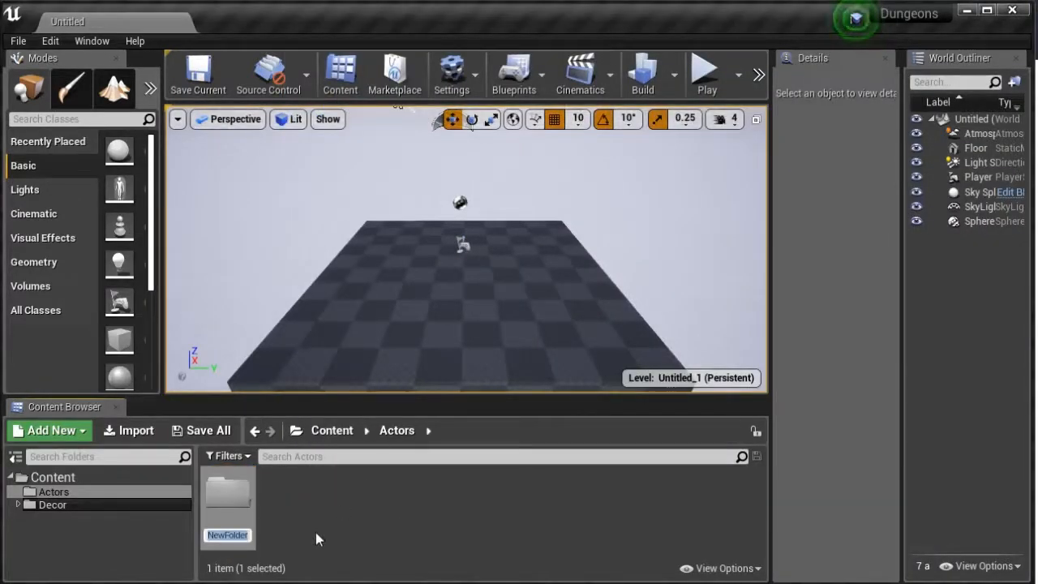
key("ctrl+v")
key("Return")
- Create a folder named Player inside the Characters folder, copying the name from the Notepad path
double_click(227, 491)
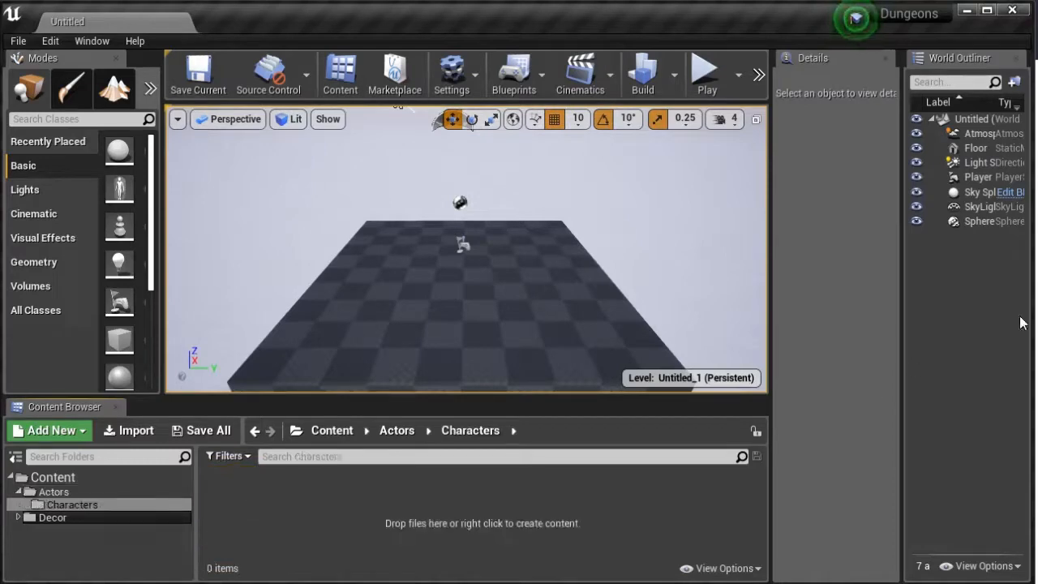
left_click(1036, 316)
left_click_drag(641, 108, 681, 114)
right_click(281, 518)
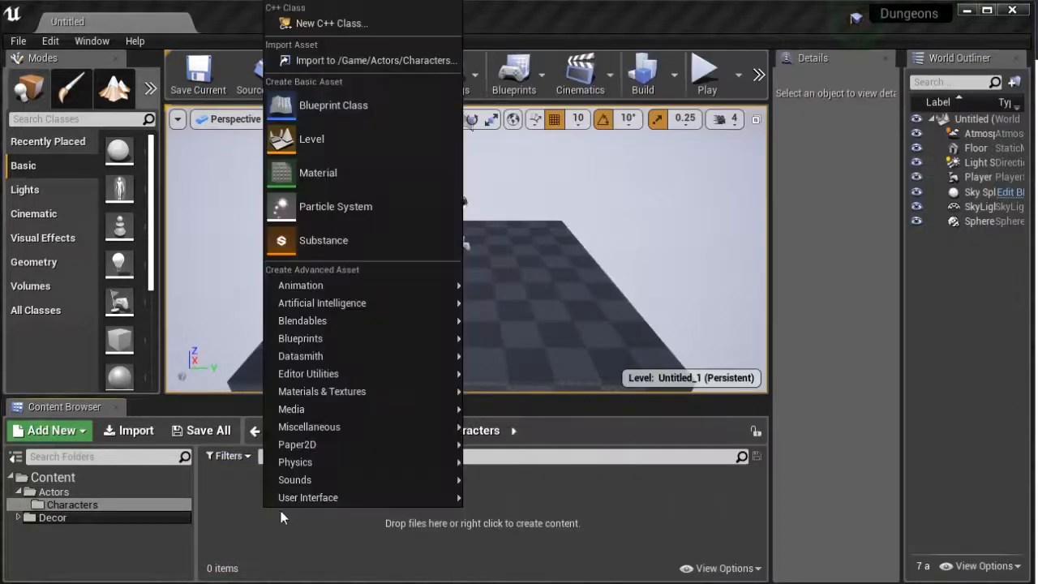
left_click(351, 7)
key("ctrl+v")
key("Return")
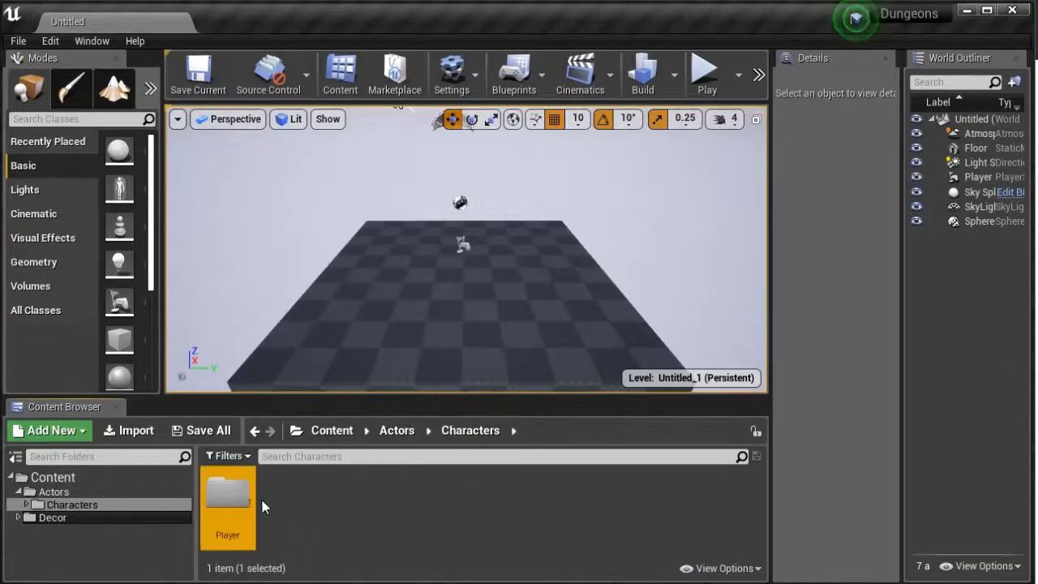
- Create a folder named Master inside the Player folder, copying the name from the Notepad path
double_click(228, 493)
key("alt+Tab")
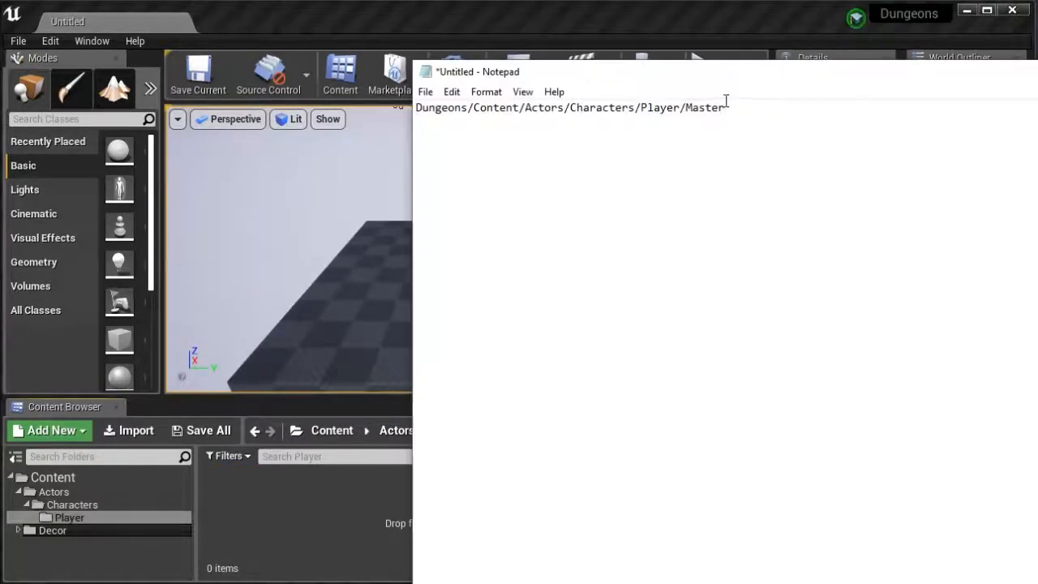
left_click_drag(727, 100, 690, 97)
key("alt+Tab")
right_click(312, 497)
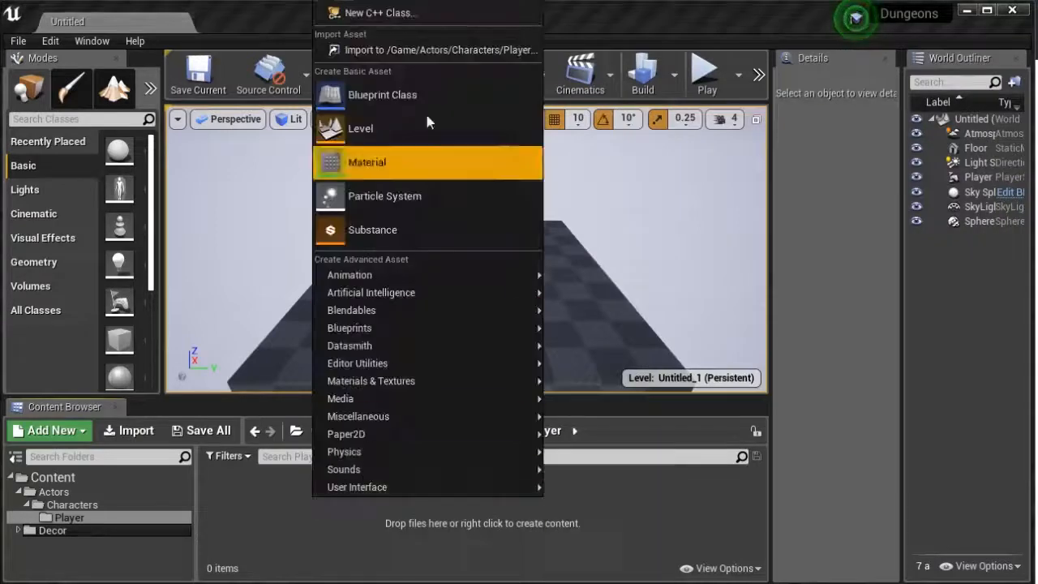
left_click(352, 8)
key("ctrl+v")
key("Return")
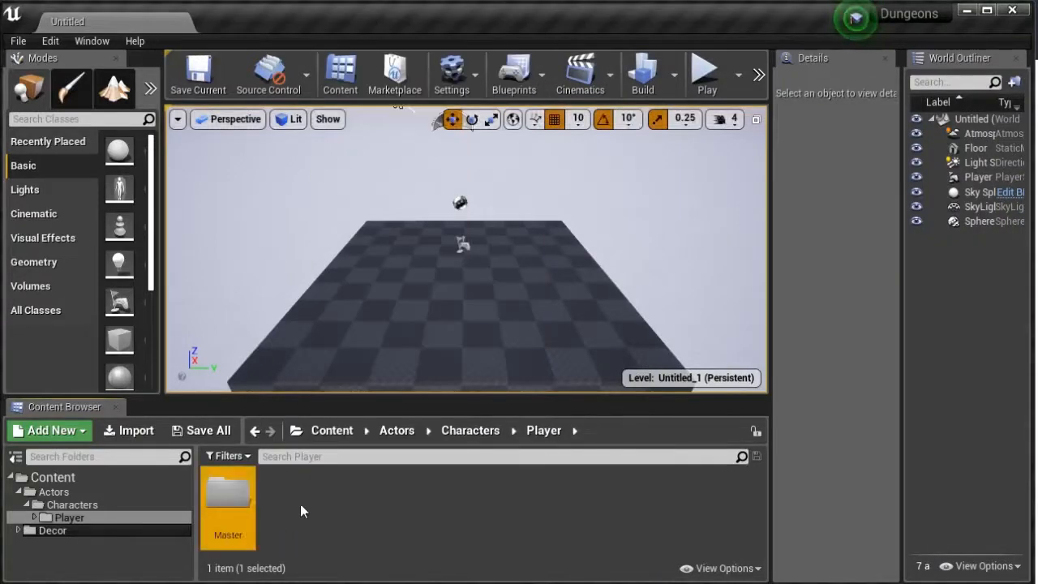
- Open the new Master folder, copy the Animations directory path from FModel, and replace the Notepad text with it
double_click(231, 490)
key("alt+Tab")
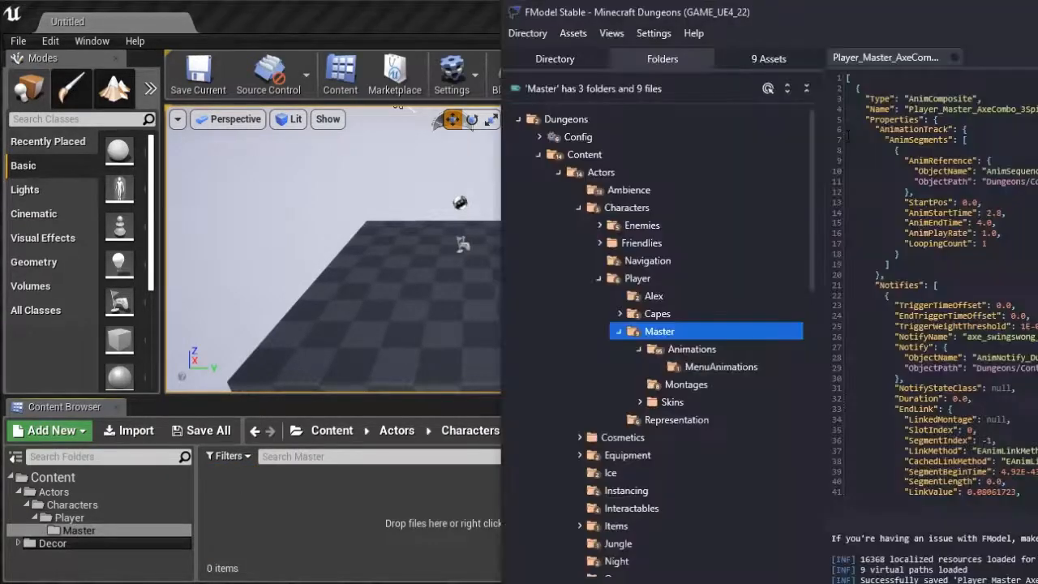
right_click(661, 333)
left_click(693, 351)
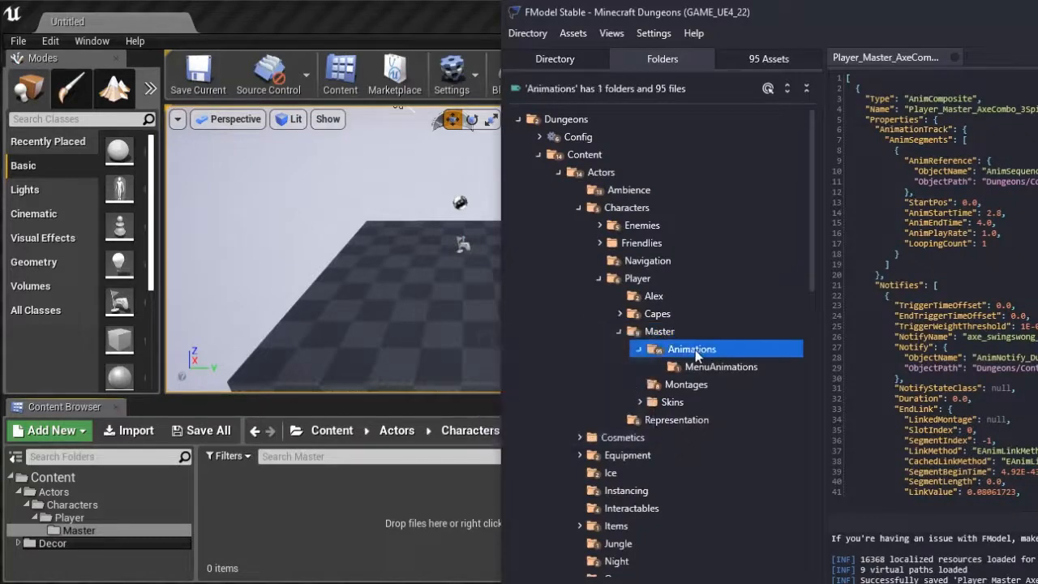
right_click(694, 350)
left_click(648, 454)
key("alt+Tab")
key("ctrl+a")
key("ctrl+v")
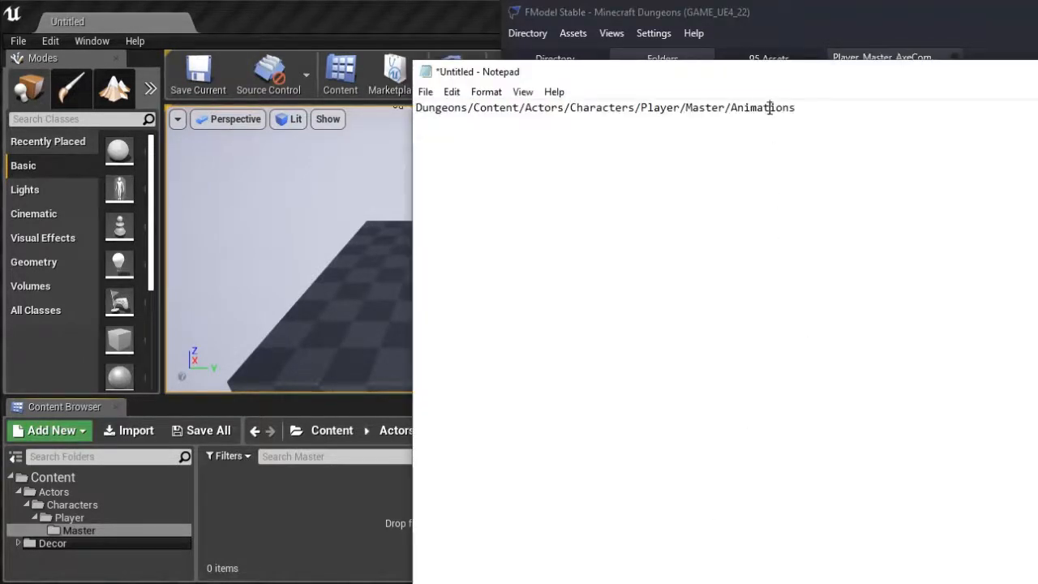
- Create a folder named Animations inside Master, copying the name from Notepad, and keep the Master folder open
left_click_drag(798, 108, 732, 113)
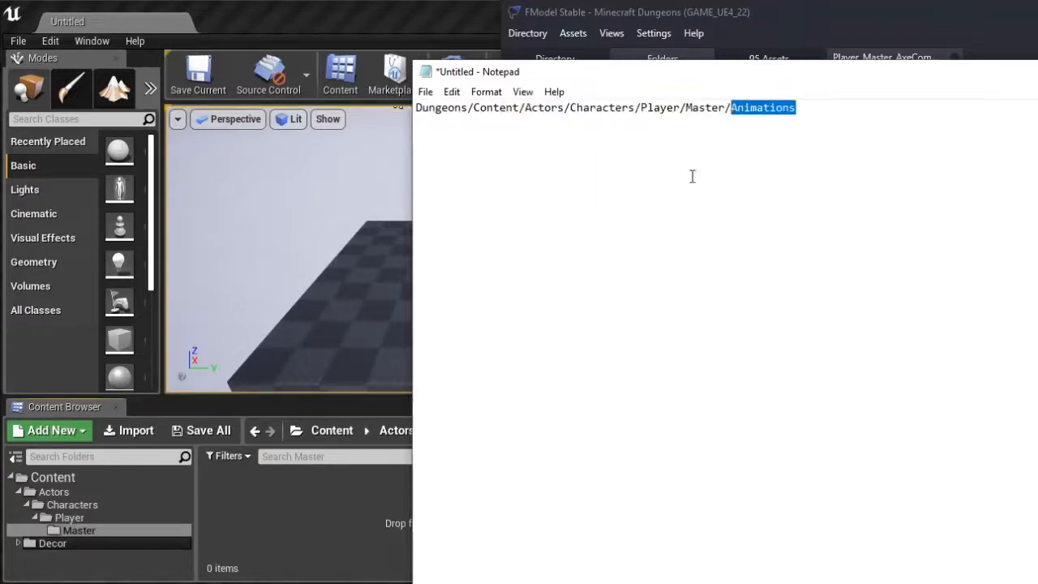
left_click(254, 508)
right_click(255, 508)
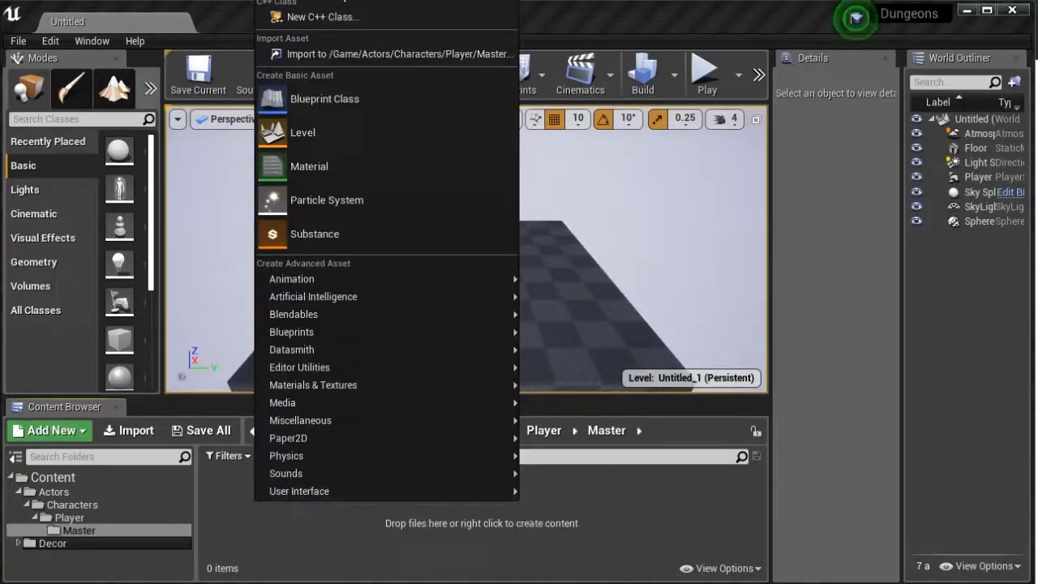
left_click(354, 1)
key("ctrl+v")
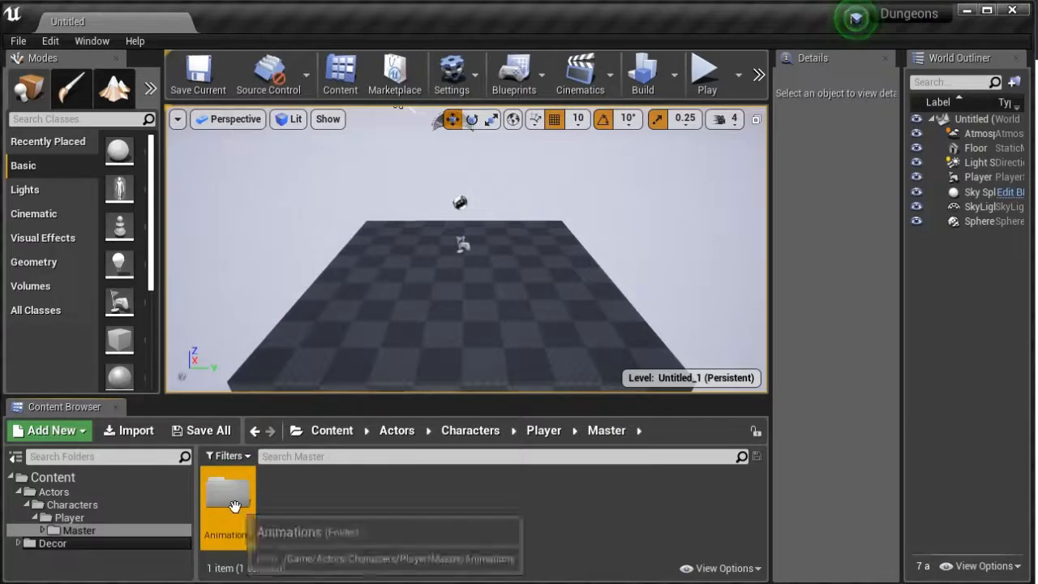
left_click(69, 517)
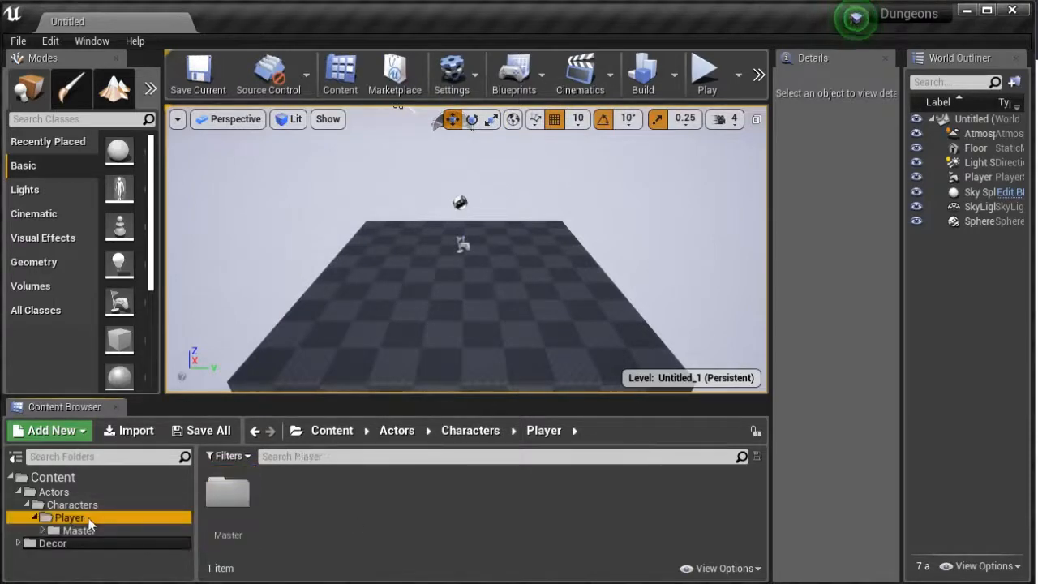
left_click(79, 530)
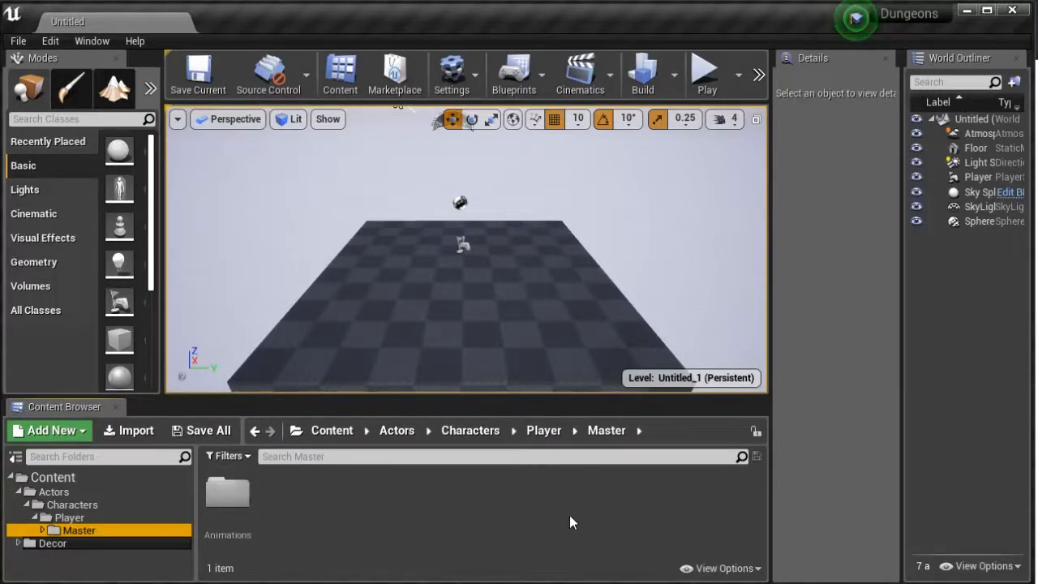
- Switch to File Explorer, show the Animation_Tutorial folder above Unreal's Content Browser, and select SK_Player_Master.fbx
mouse_move(455, 583)
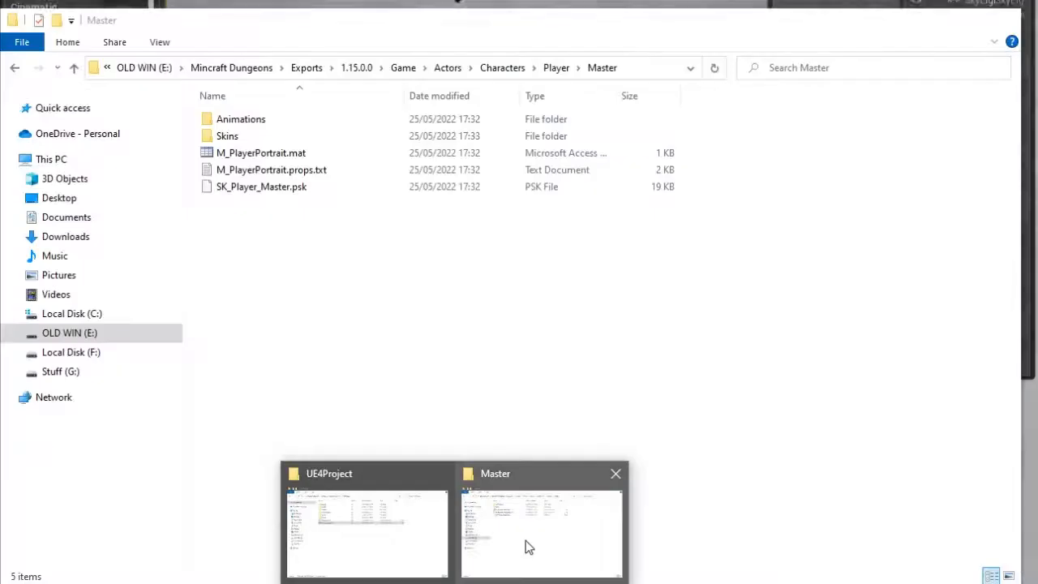
left_click(525, 540)
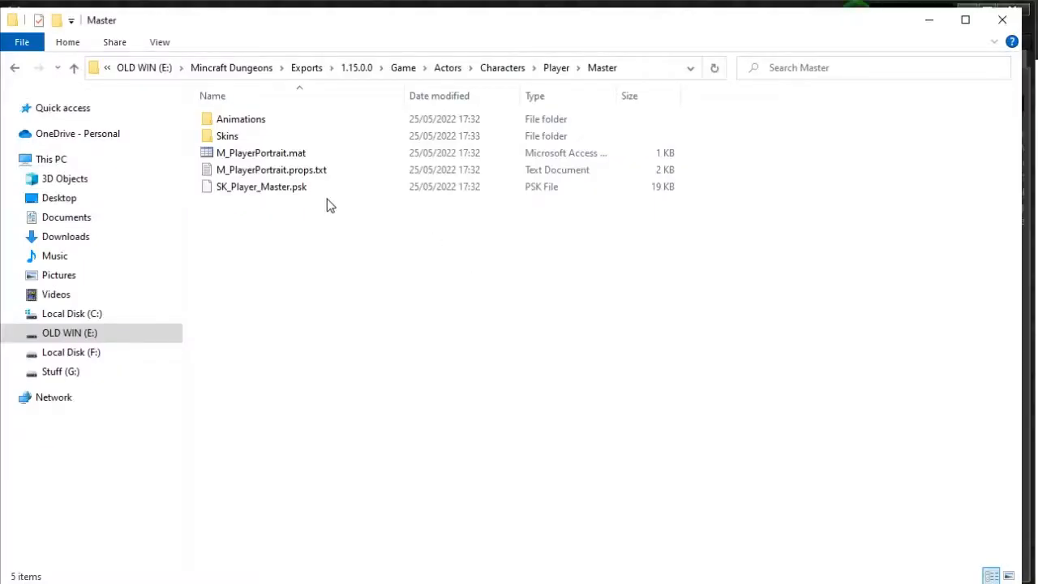
mouse_move(430, 575)
left_click(360, 527)
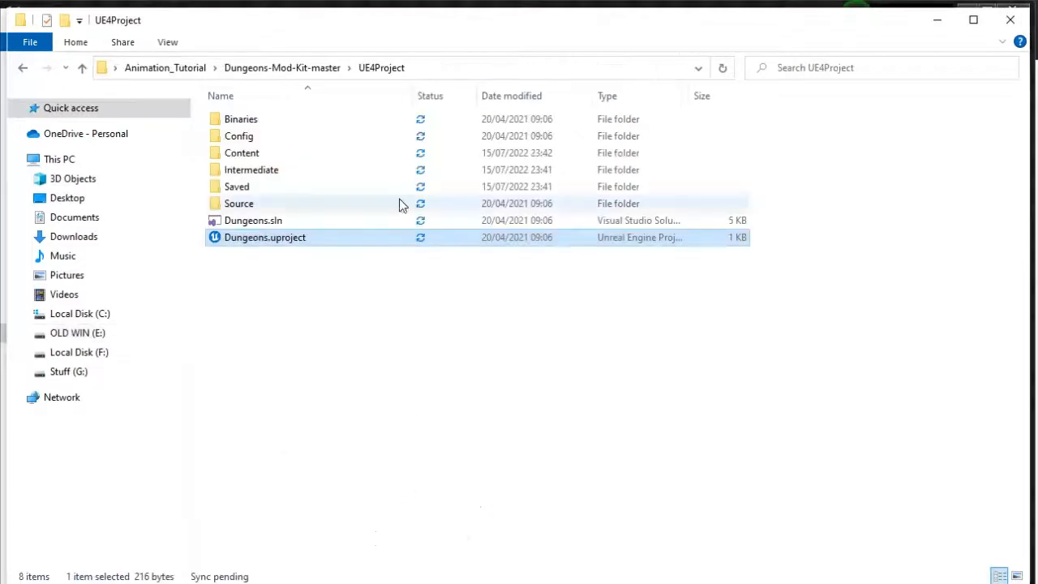
left_click(165, 68)
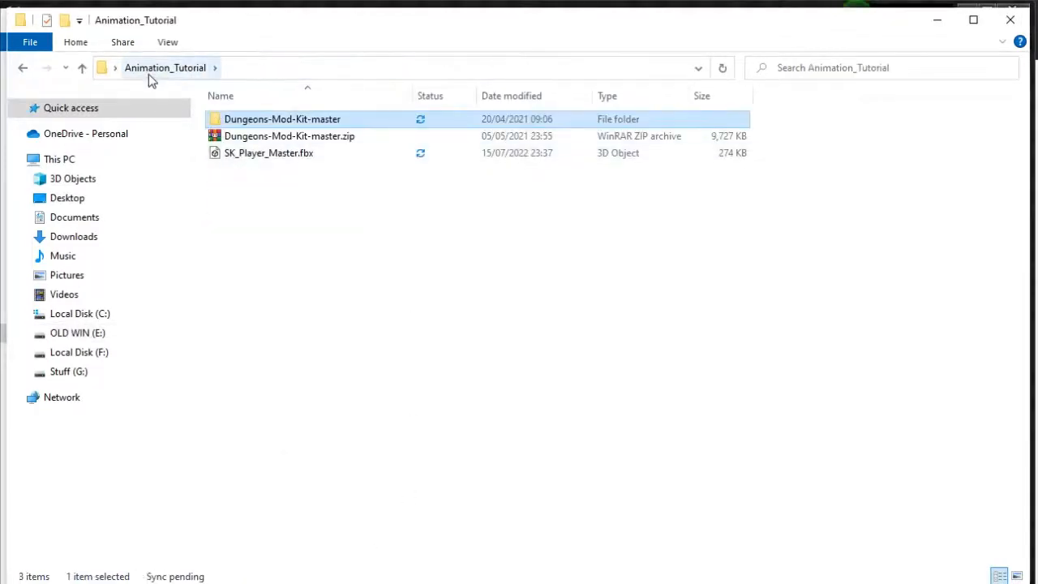
left_click_drag(381, 13, 371, 44)
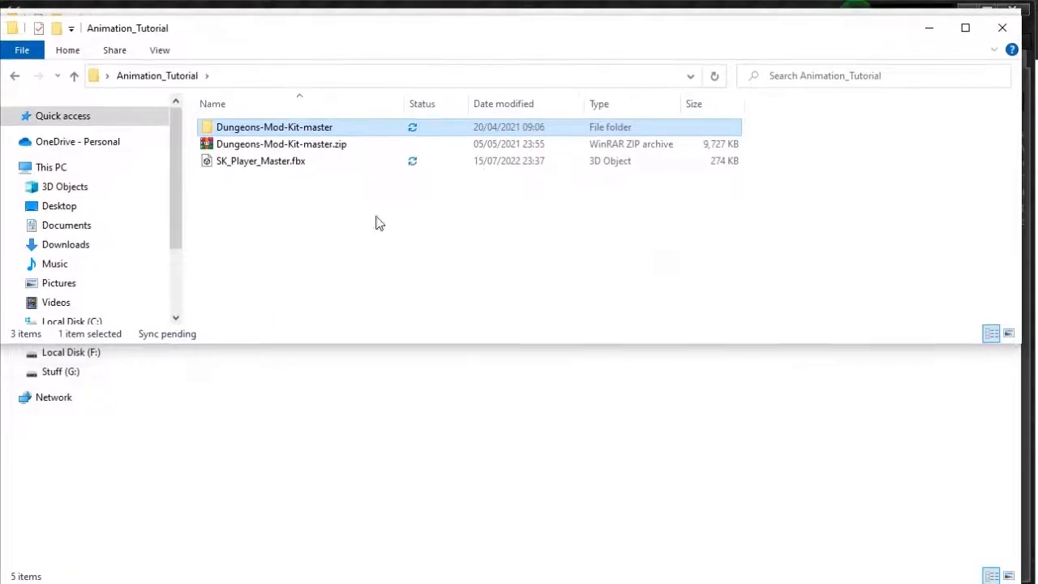
left_click(828, 386)
left_click(932, 23)
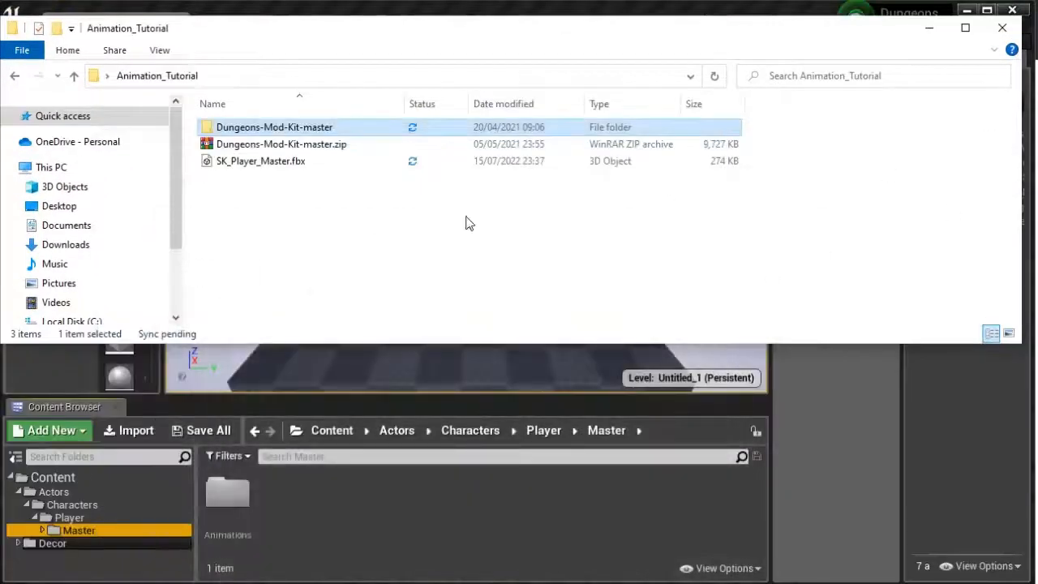
left_click(252, 162)
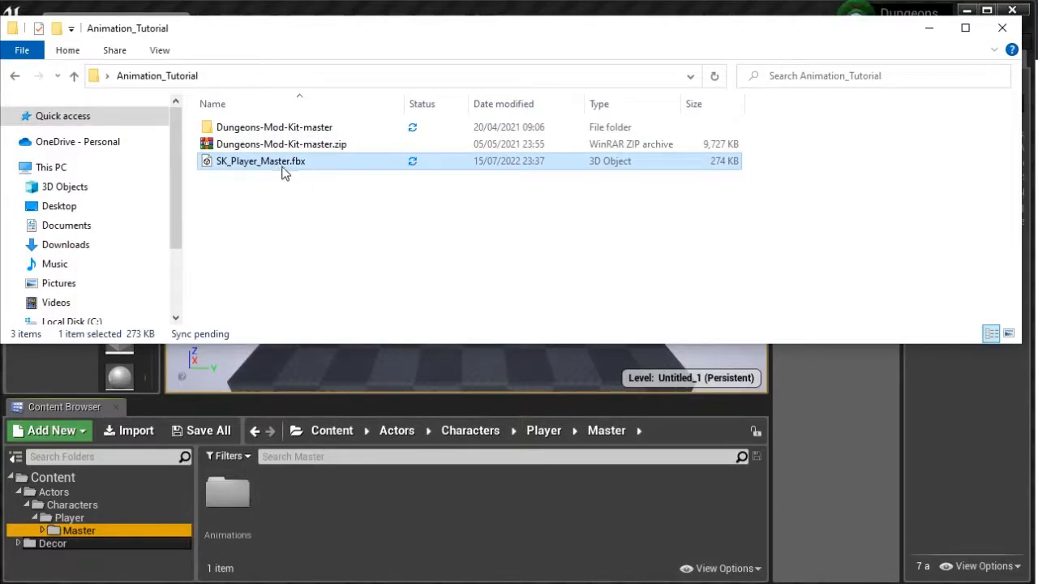
- Start importing SK_Player_Master.fbx into Unreal's Master folder and bring its FBX import options fully into view
left_click_drag(274, 166, 351, 495)
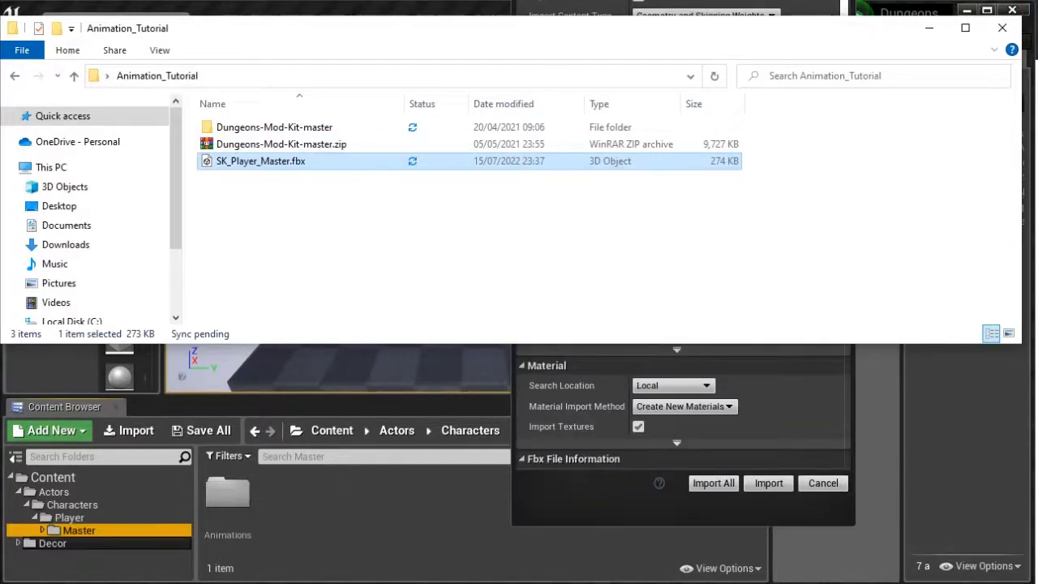
left_click_drag(629, 0, 554, 31)
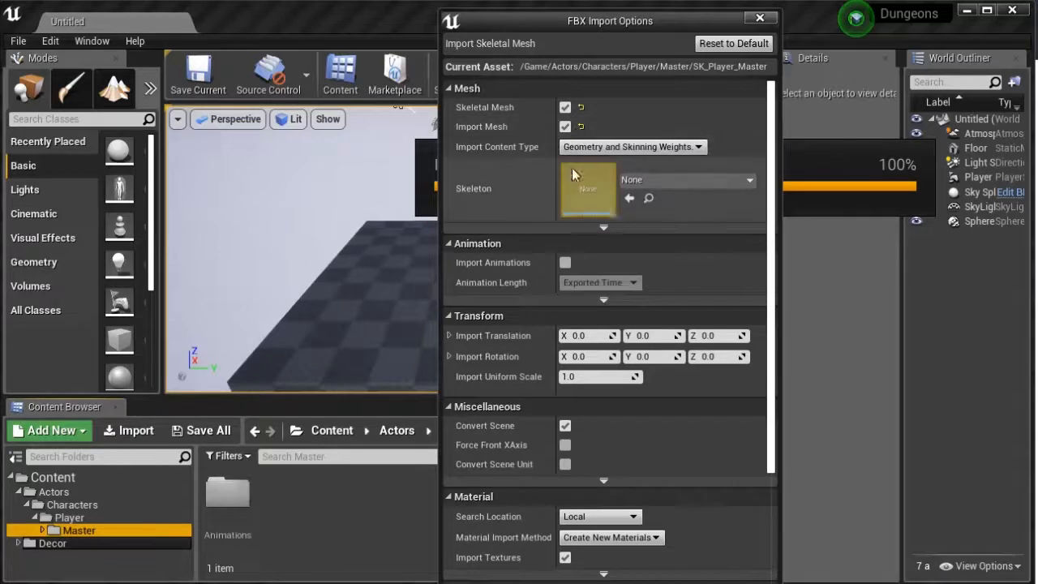
scroll(623, 238, "down", 3)
scroll(623, 239, "down", 3)
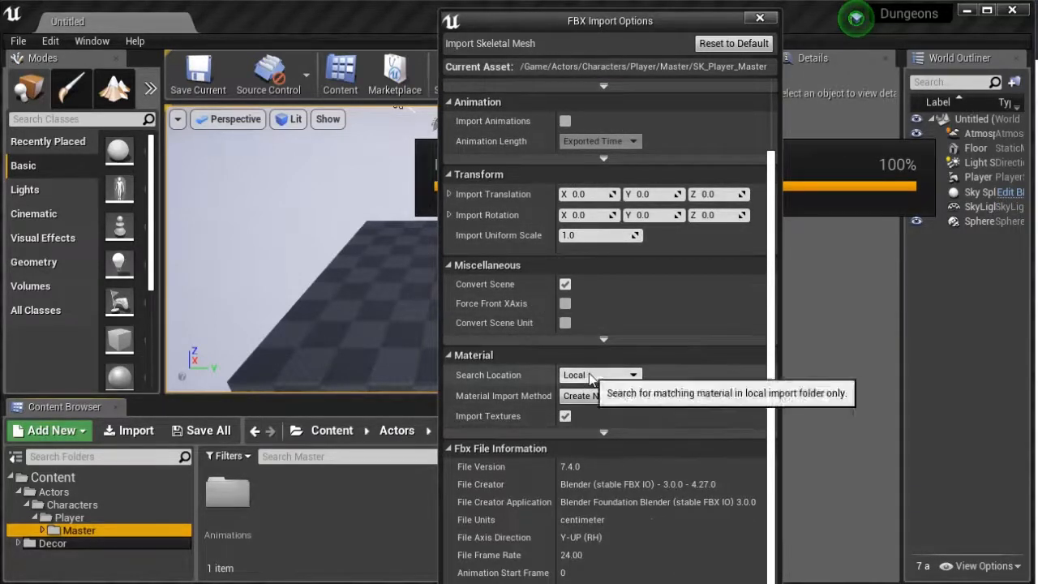
scroll(640, 279, "up", 2)
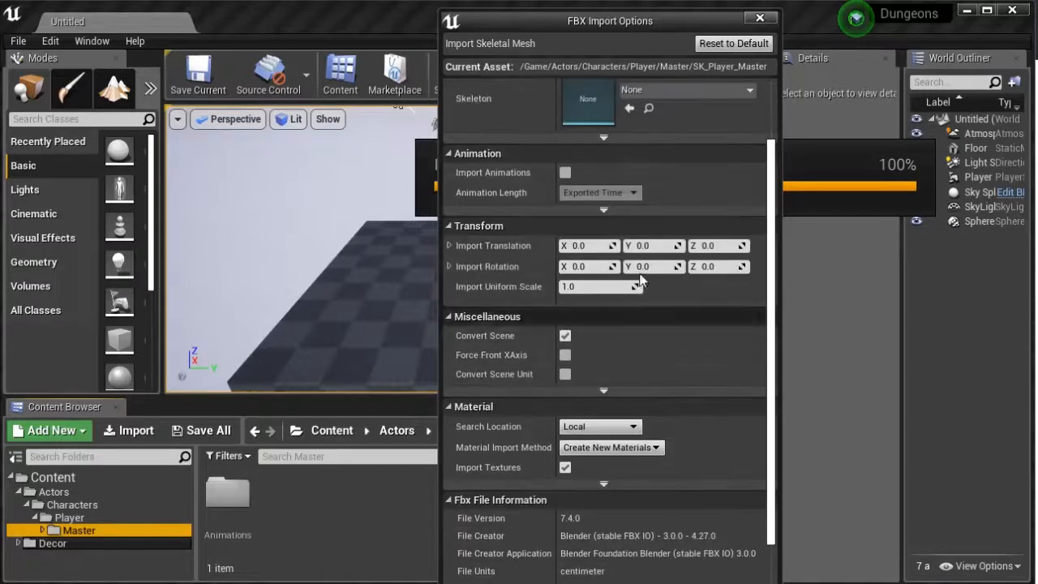
- Enable Import Animations for the skeletal mesh and set Animation Length to Animated Time
left_click(565, 173)
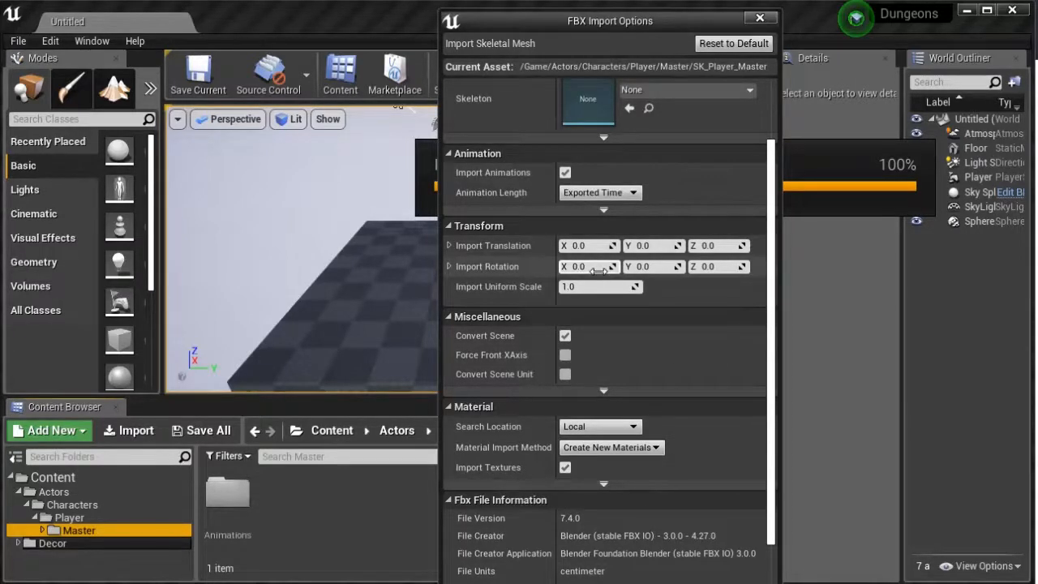
left_click(604, 193)
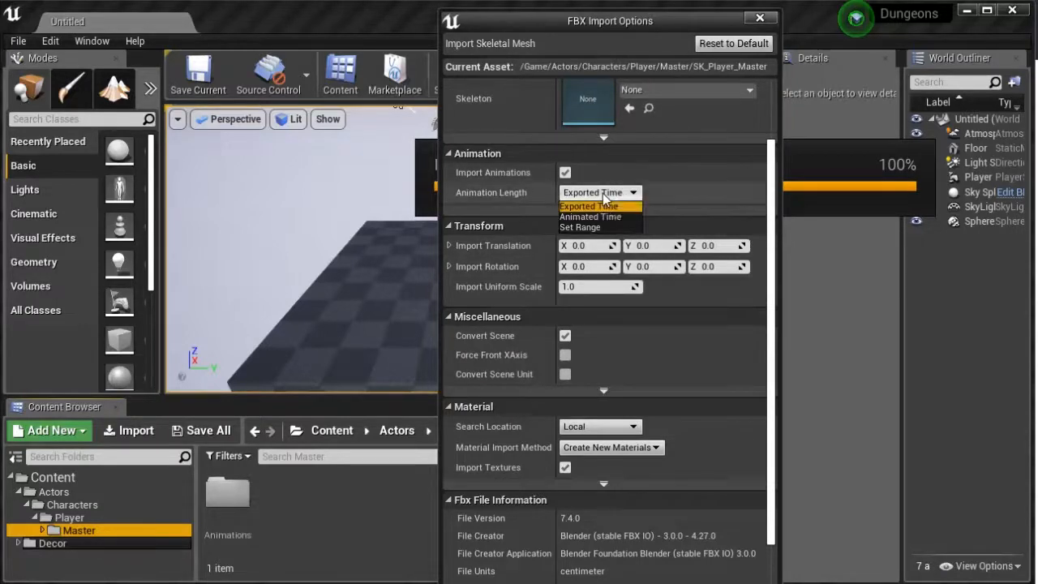
left_click(611, 217)
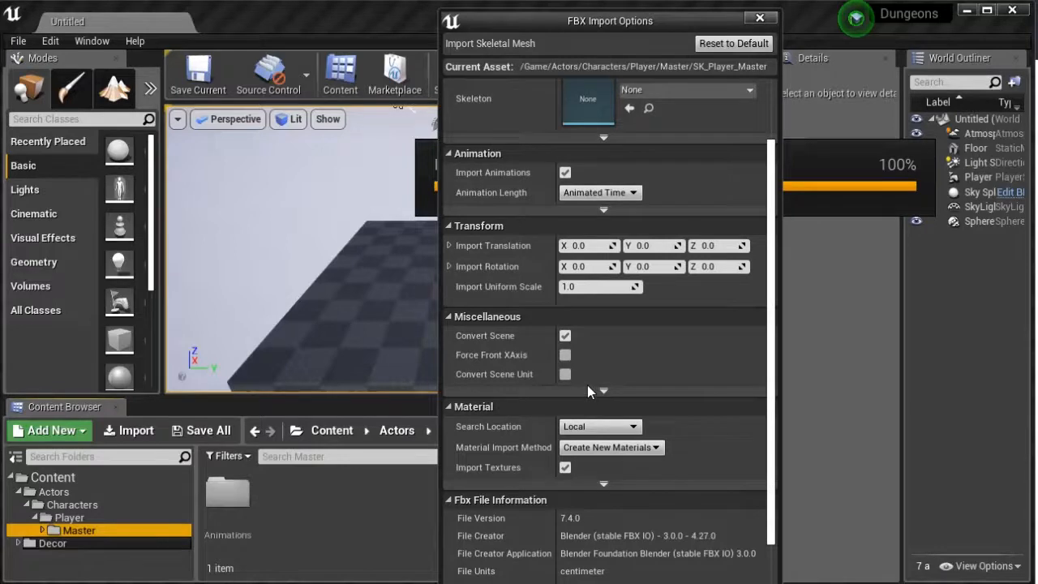
- Check the import settings, including the advanced Mesh, Animation, Miscellaneous and Material options, and import everything from the FBX
scroll(596, 382, "down", 2)
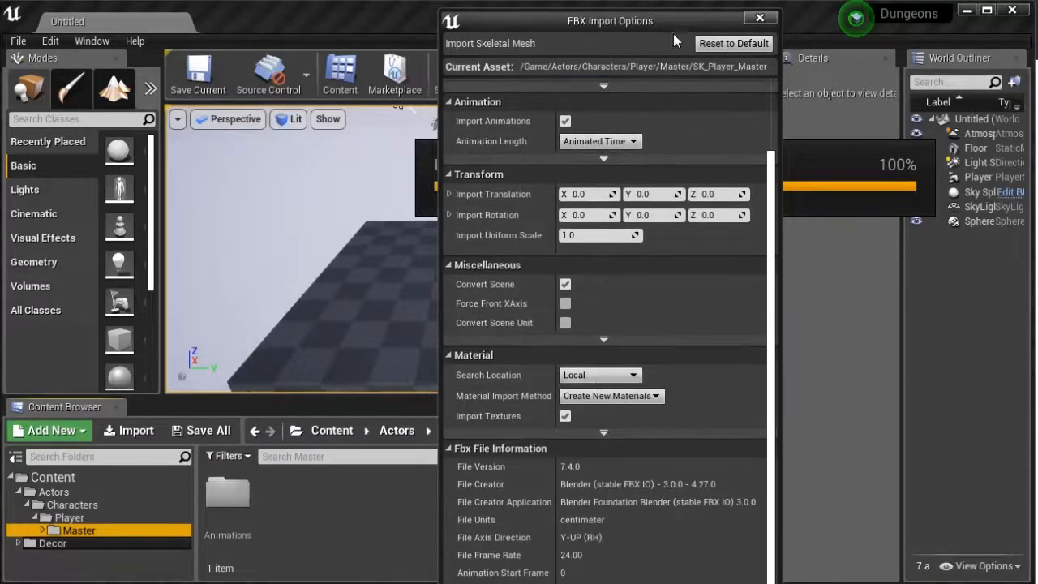
left_click_drag(660, 22, 614, 0)
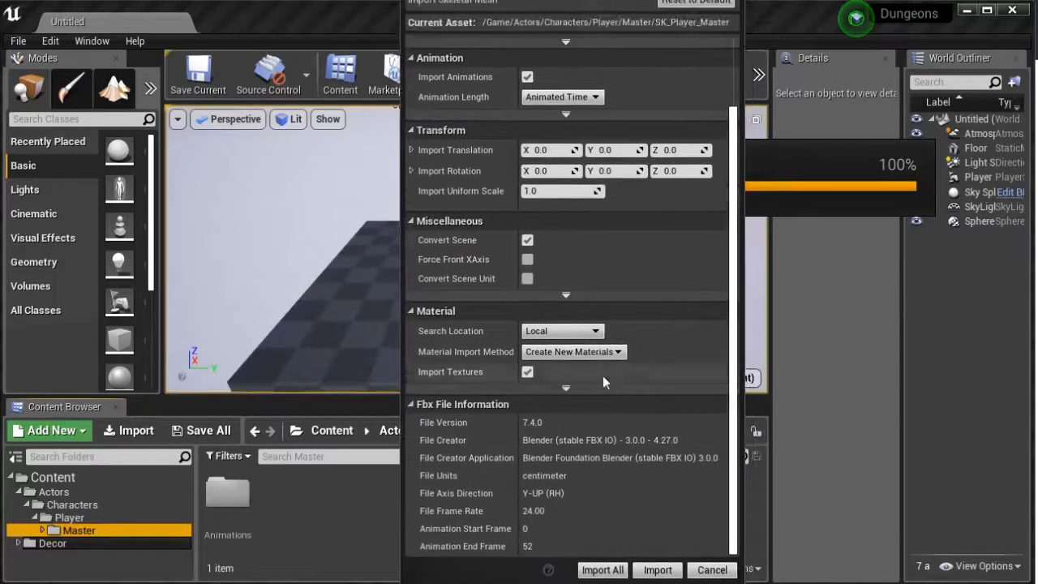
scroll(587, 309, "up", 4)
scroll(587, 309, "up", 2)
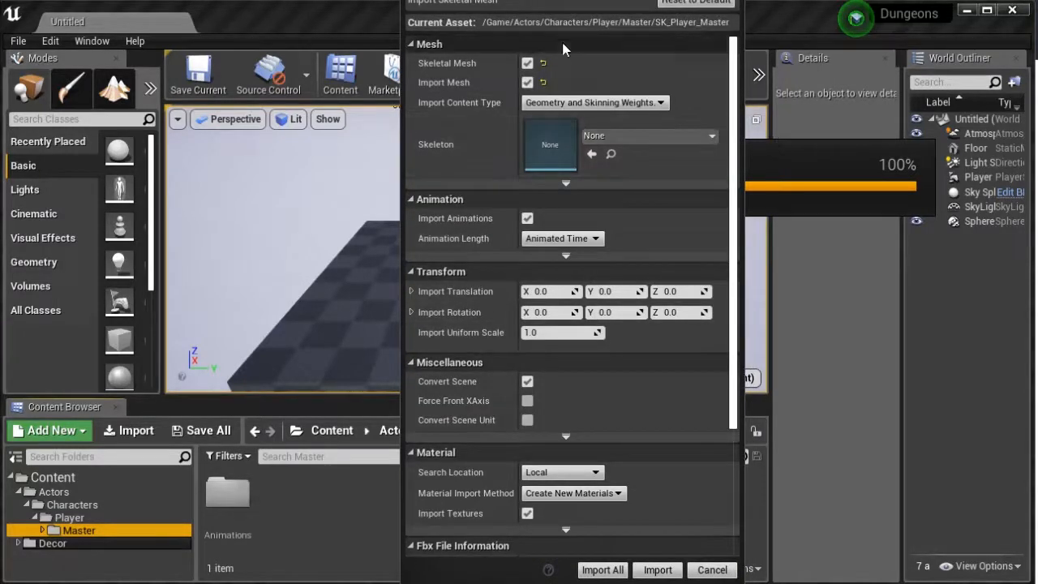
scroll(619, 214, "down", 6)
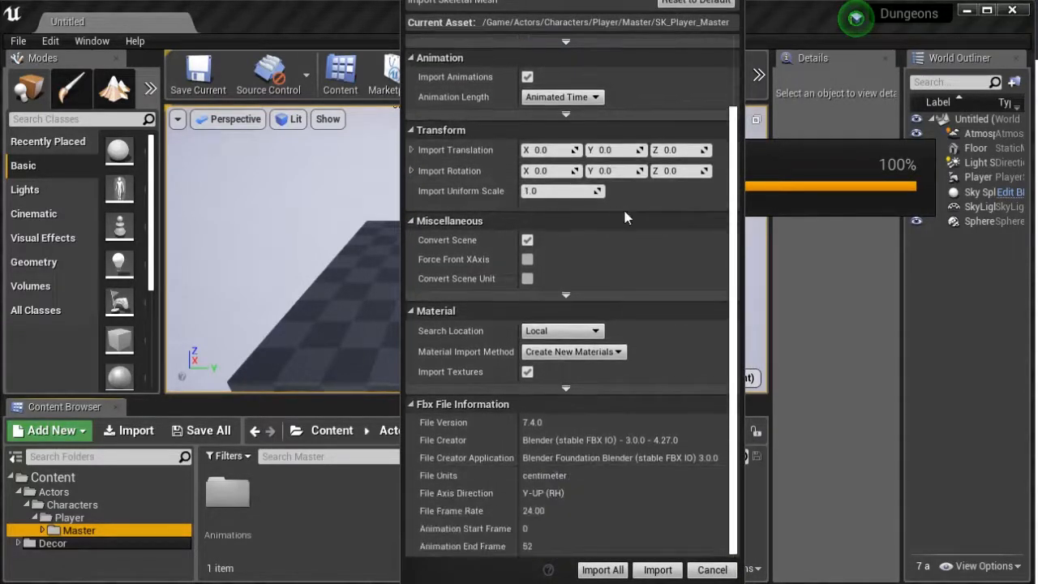
scroll(625, 212, "up", 6)
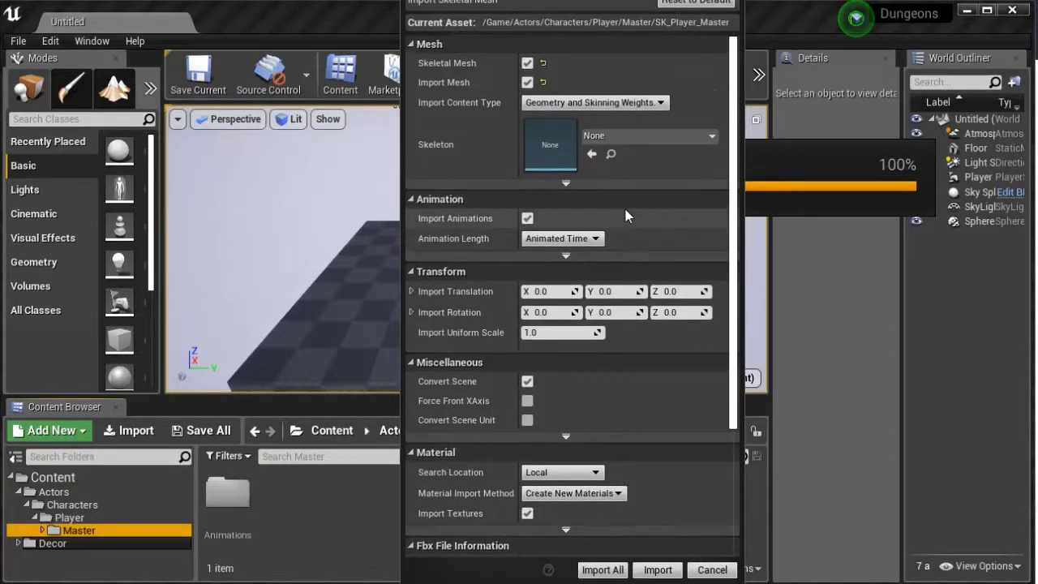
left_click(577, 187)
scroll(605, 204, "down", 6)
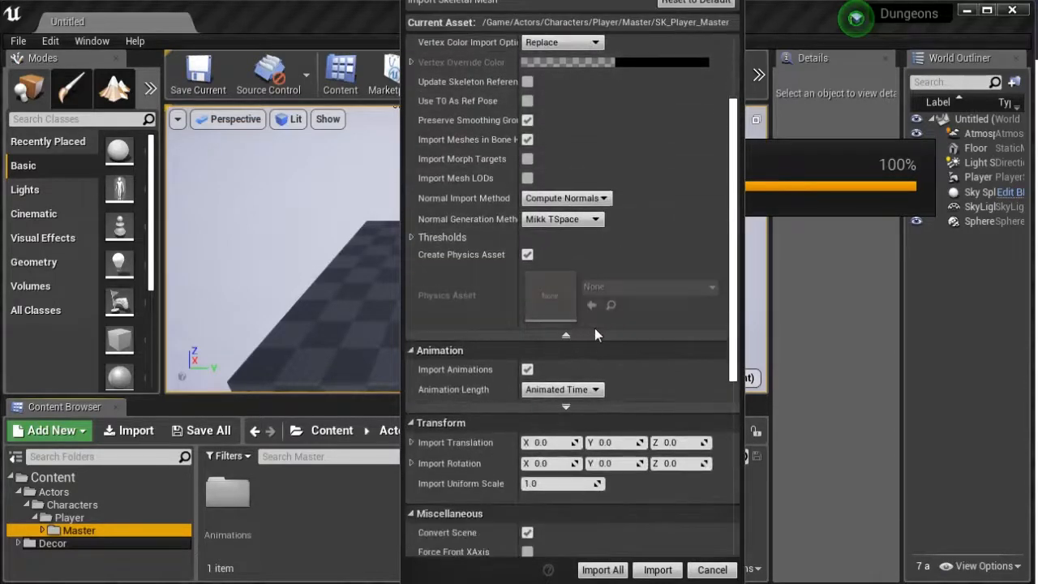
left_click(565, 410)
scroll(611, 294, "down", 10)
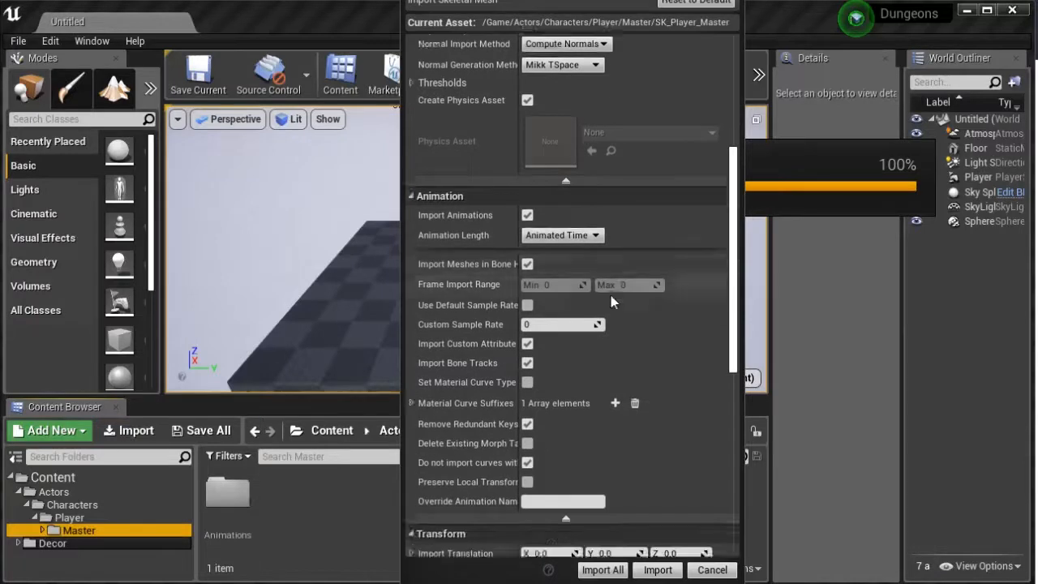
scroll(610, 298, "down", 7)
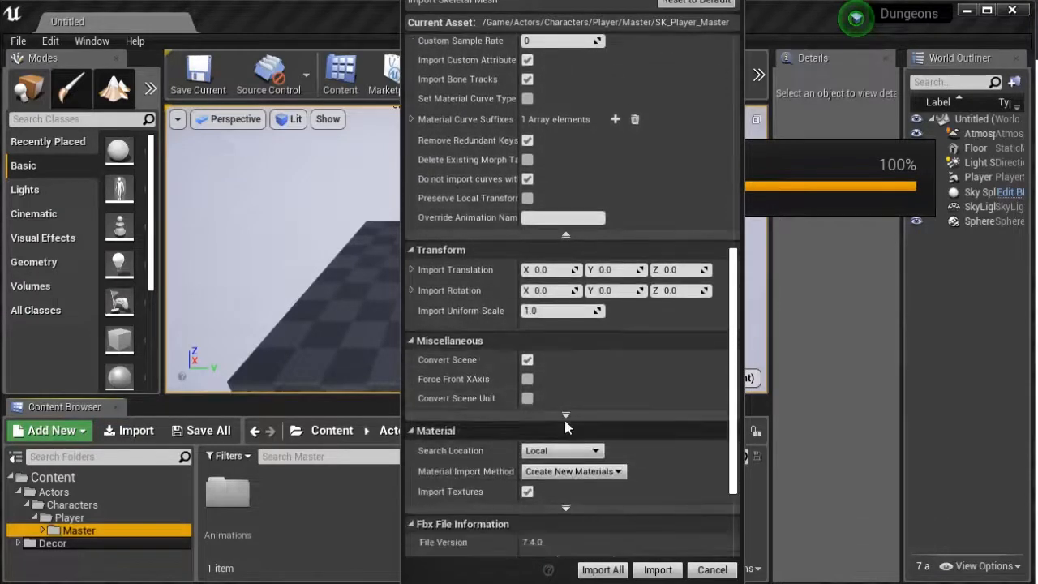
scroll(603, 320, "down", 6)
left_click(563, 409)
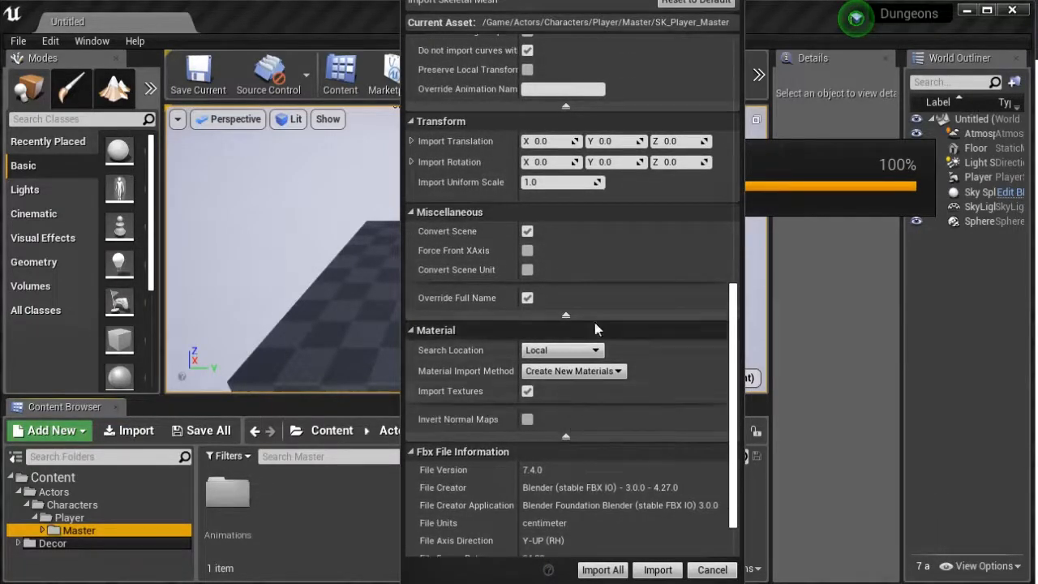
scroll(596, 322, "down", 2)
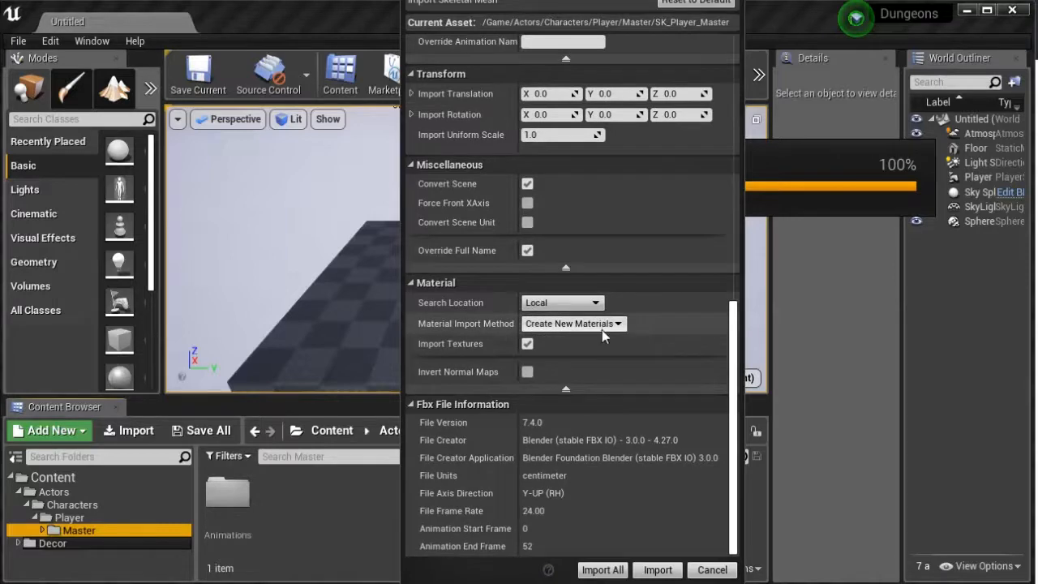
scroll(603, 336, "up", 16)
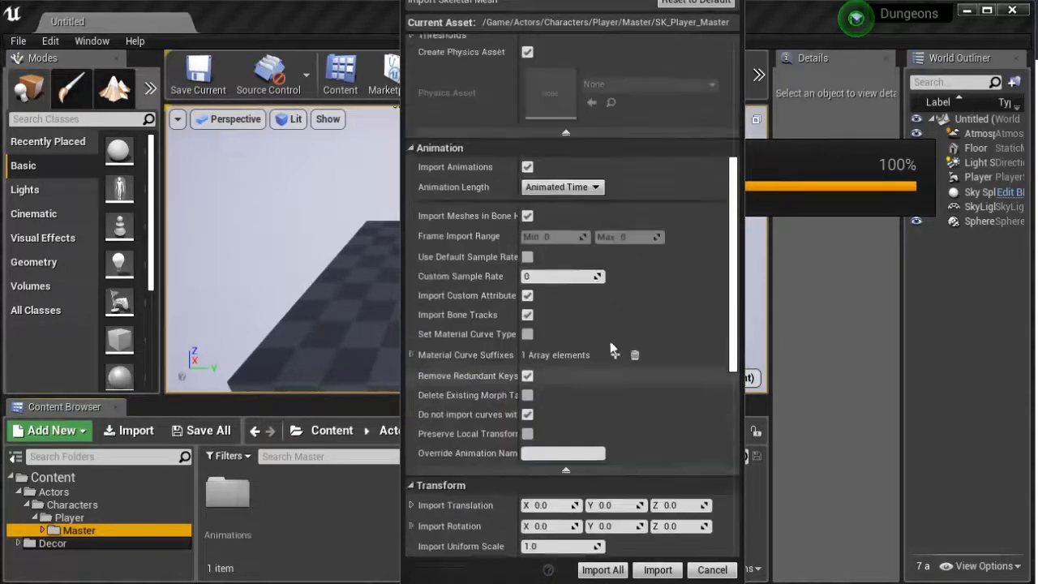
scroll(613, 347, "up", 14)
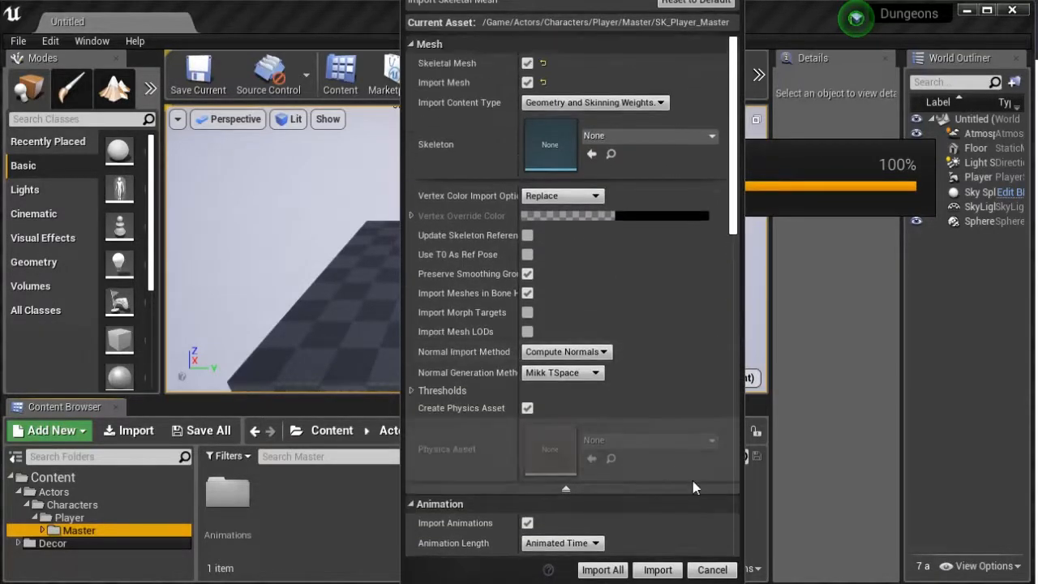
left_click(603, 570)
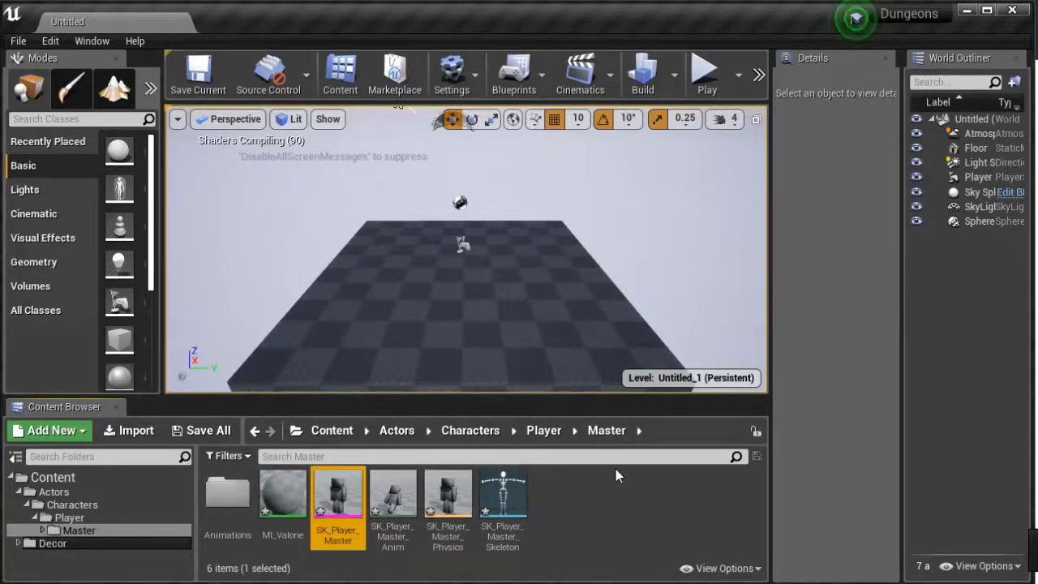
- Force-delete the imported MI_Valorie material and the SK_Player_Master_PhysicsAsset from the Master folder
left_click(274, 496)
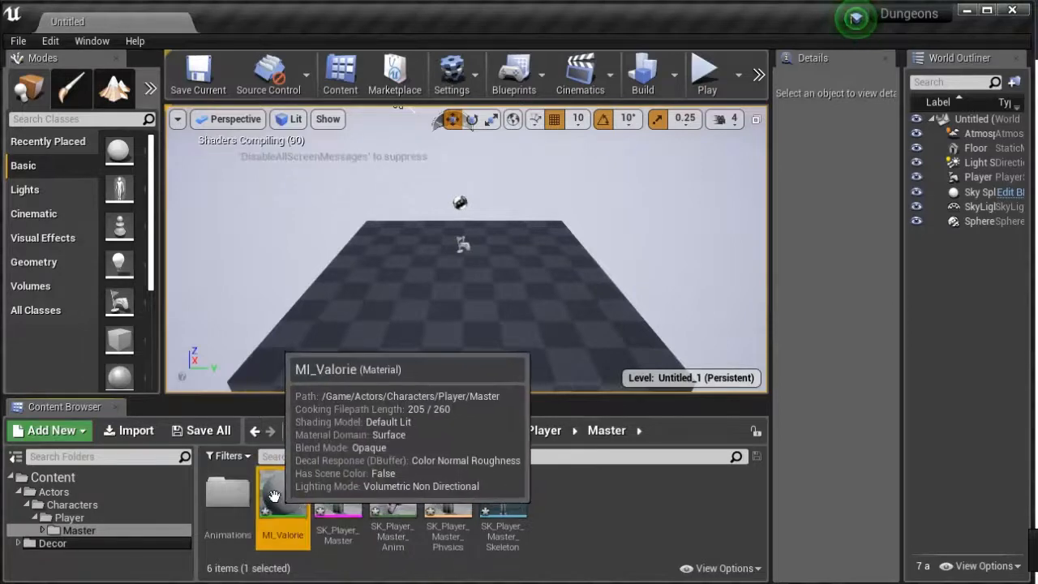
key("Delete")
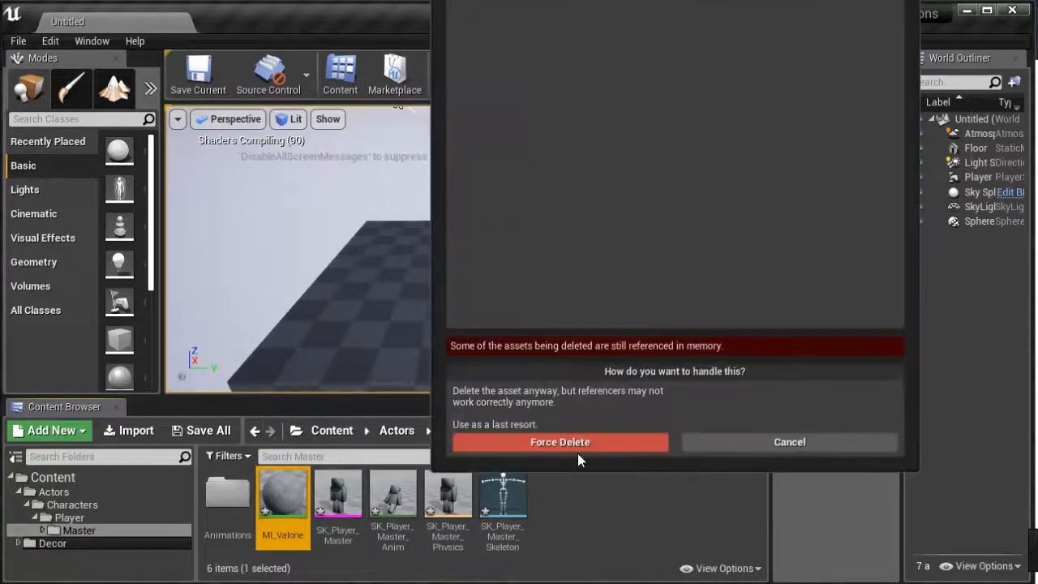
left_click(574, 442)
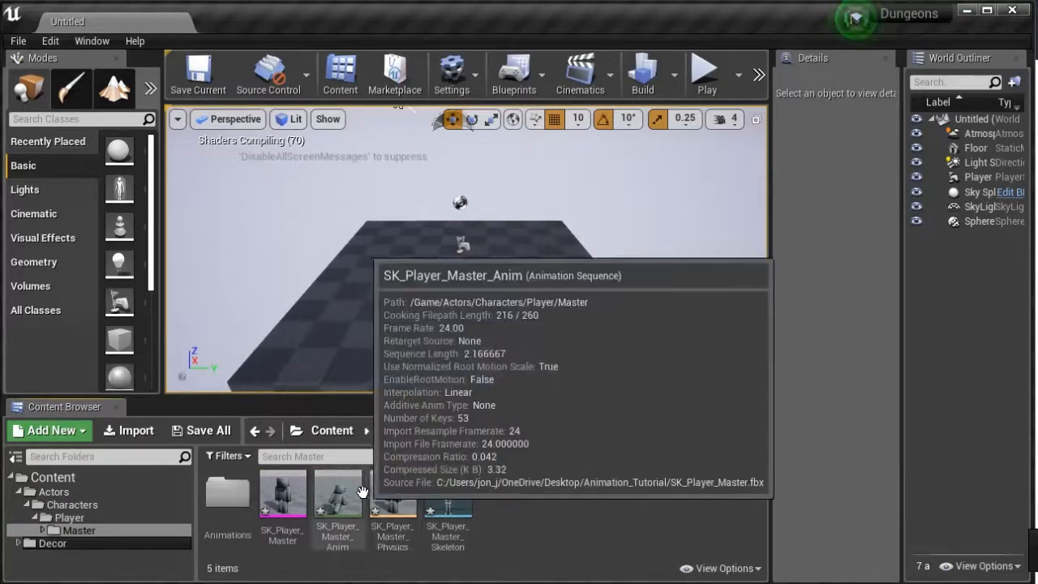
left_click(392, 489)
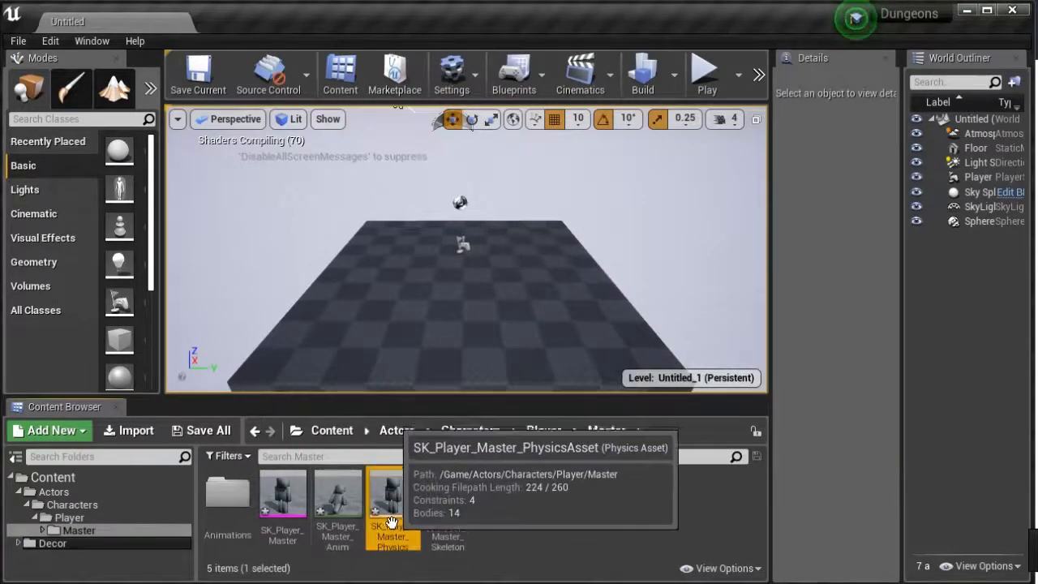
key("Delete")
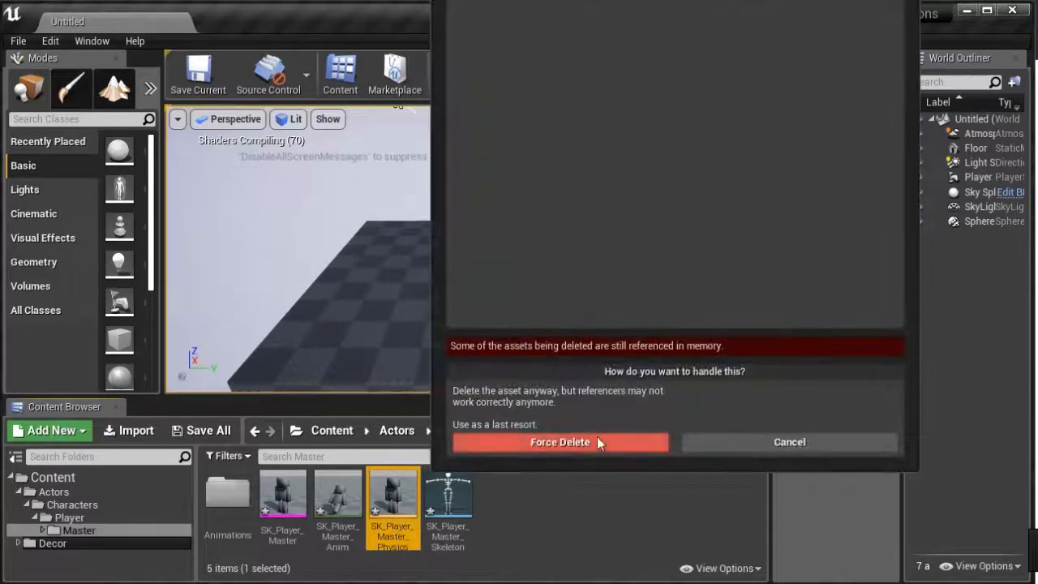
left_click(593, 444)
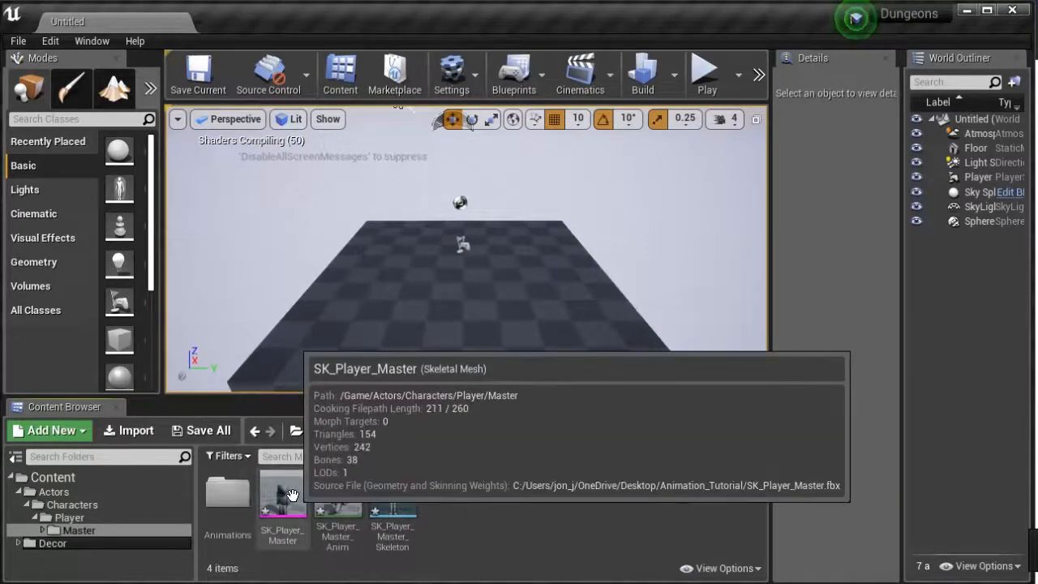
- Compare the imported SK_Player_Master mesh name with SK_Player_Master.uasset in FModel's Player/Master folder
left_click(293, 497)
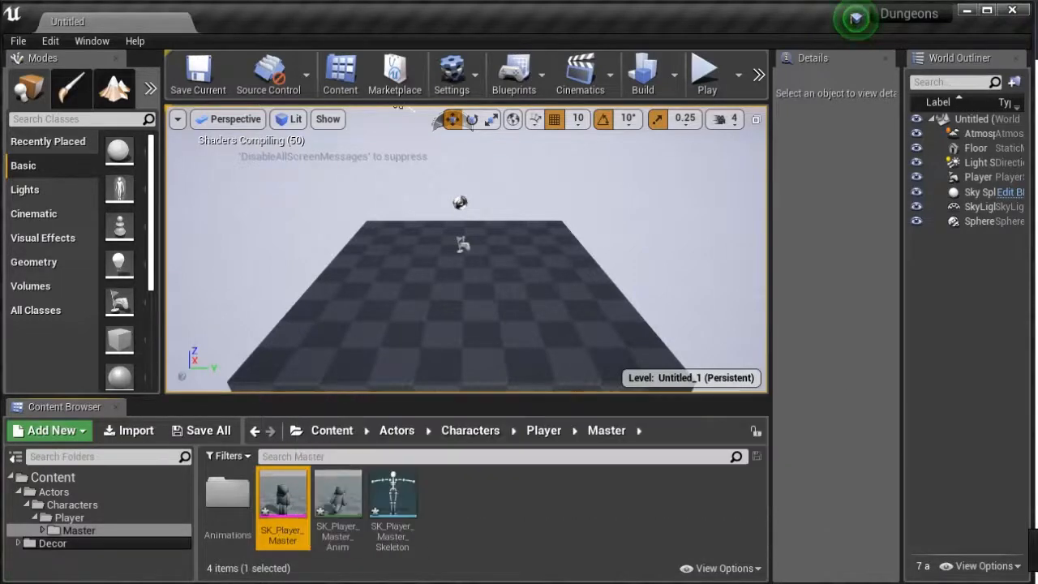
key("alt+Tab")
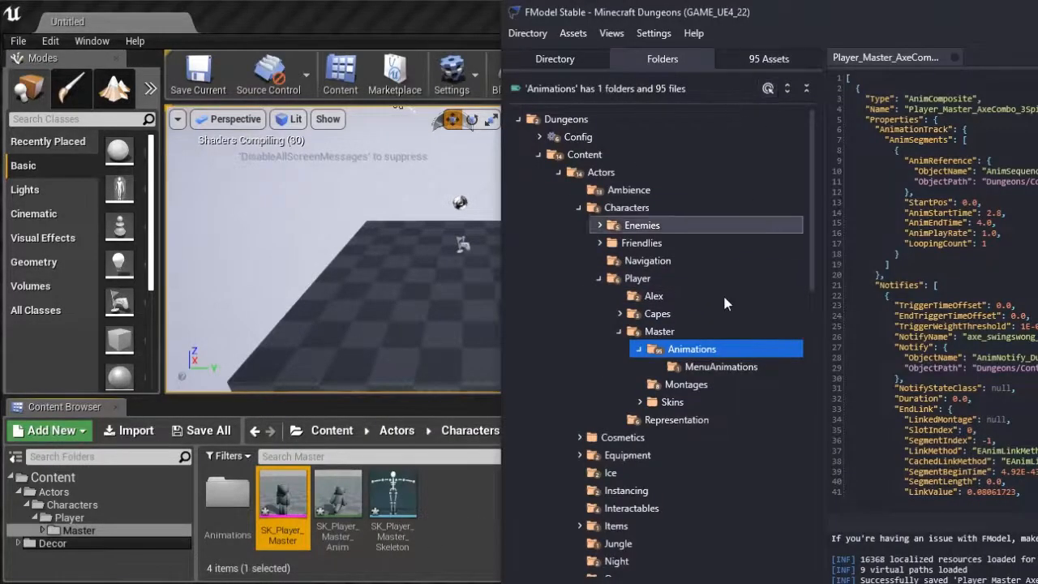
double_click(674, 331)
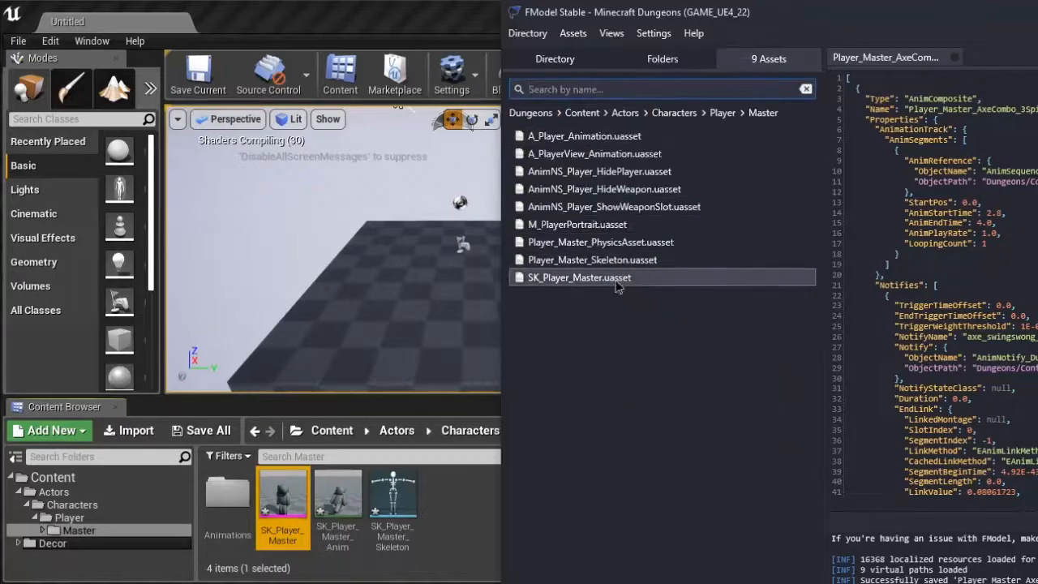
left_click(615, 278)
- Select SK_Player_Master_Skeleton in Unreal, and copy the file name without extension of Player_Master_Skeleton.uasset in FModel
left_click(393, 496)
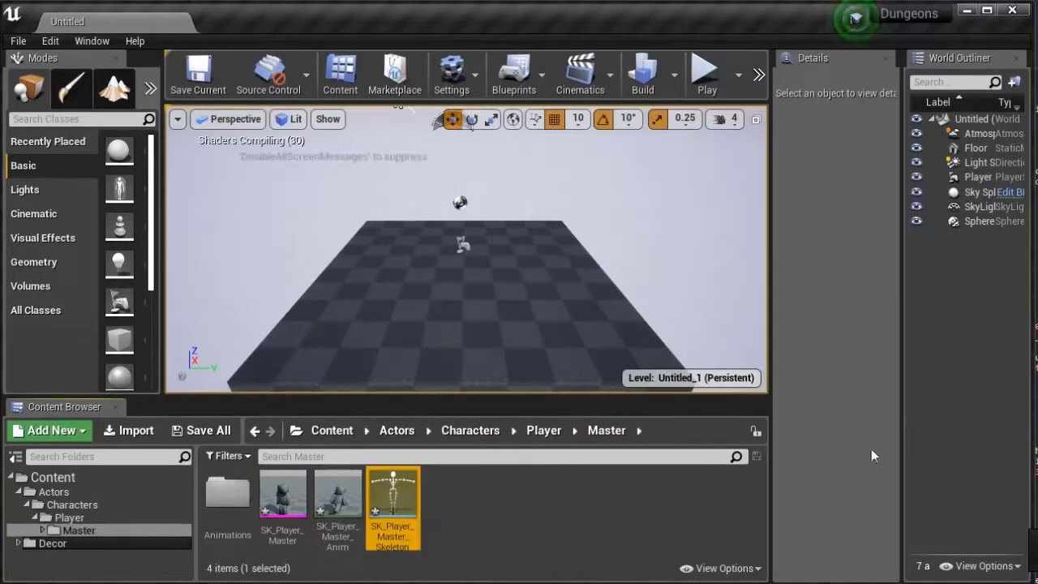
key("alt+Tab")
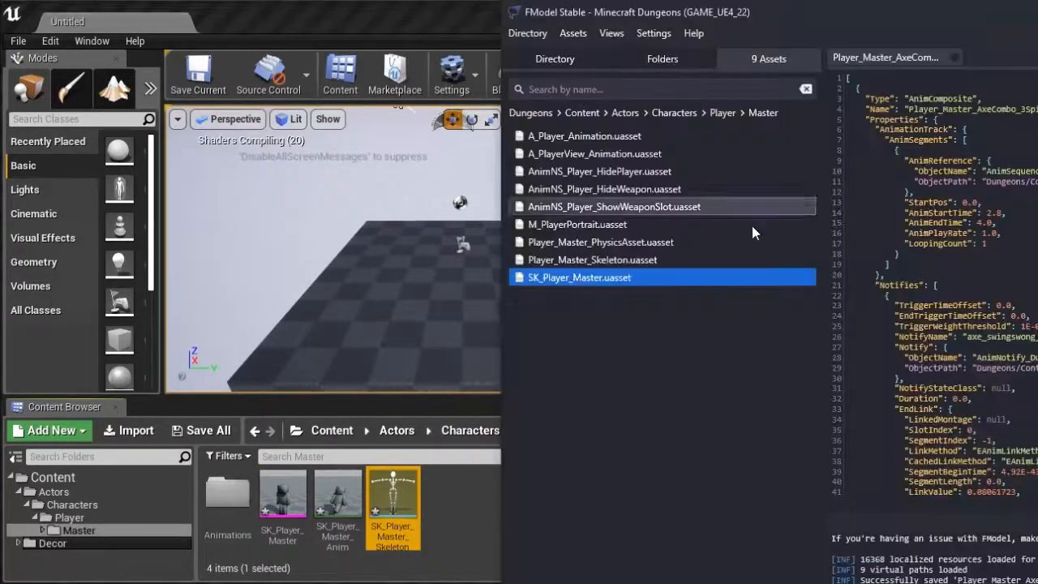
left_click(616, 260)
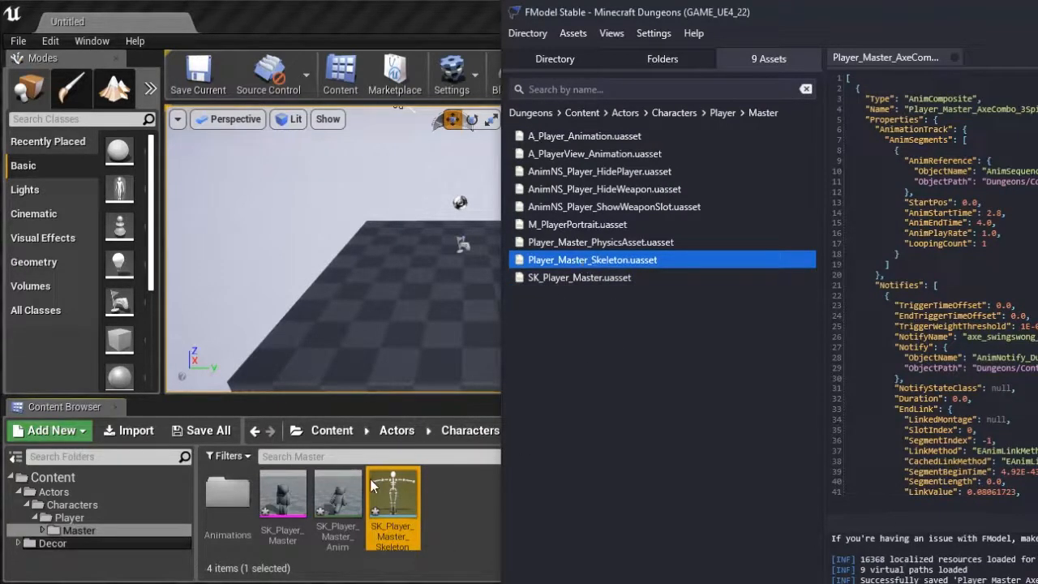
right_click(573, 271)
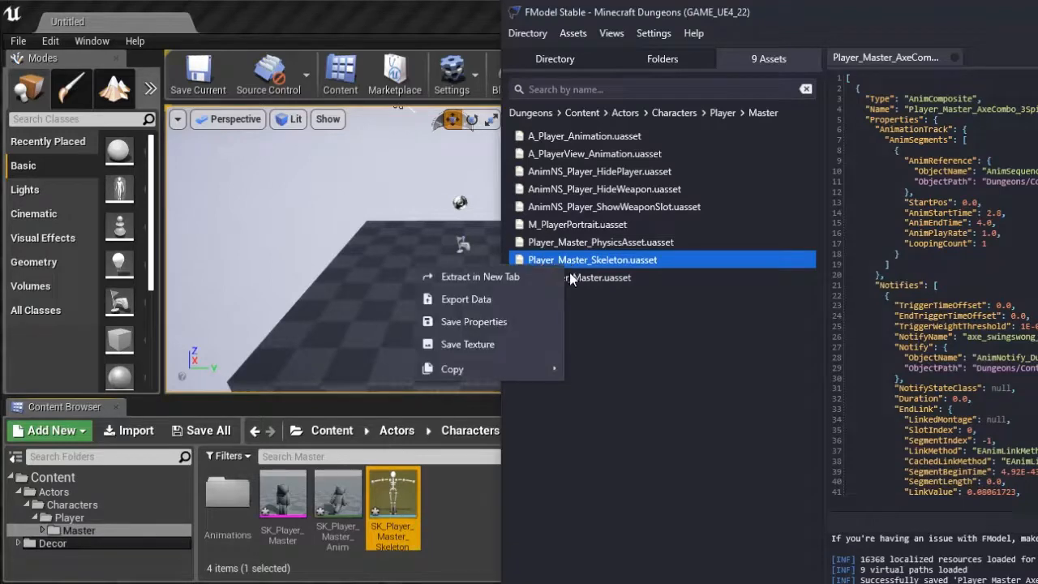
mouse_move(524, 372)
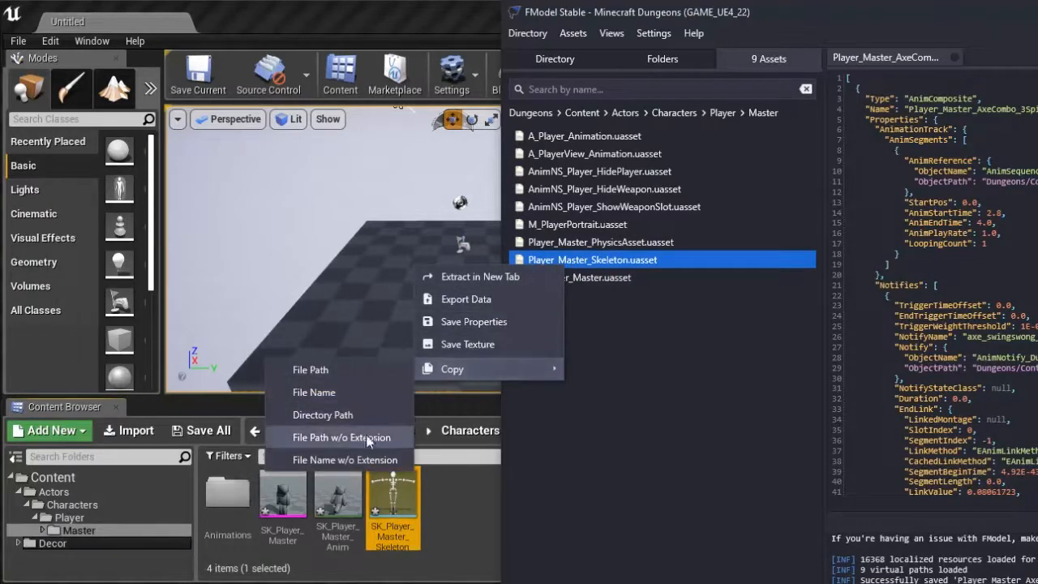
left_click(358, 460)
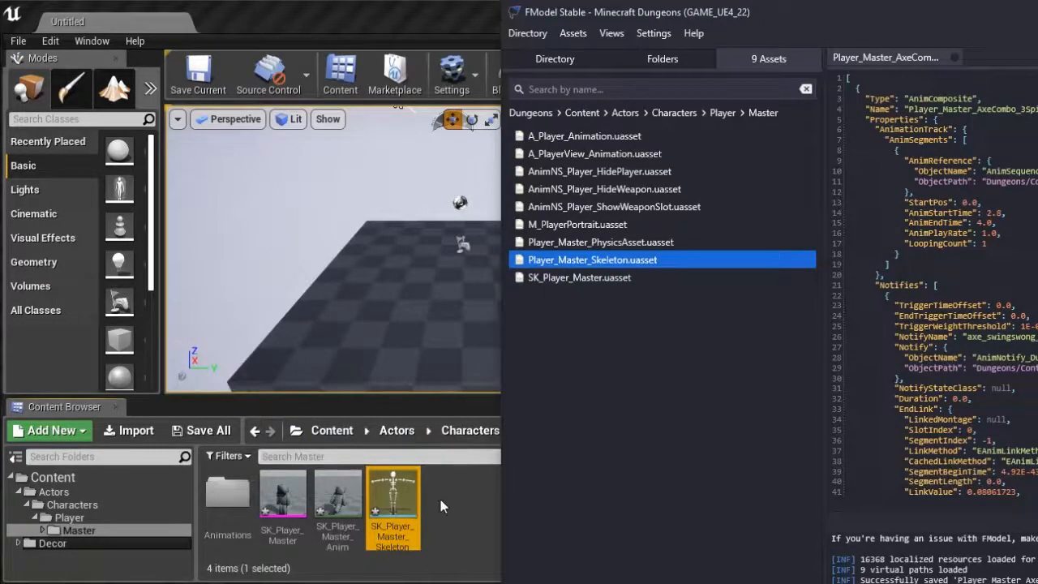
- Switch to Unreal and rename the SK_Player_Master_Skeleton asset as Player_Master_Skeleton
left_click(440, 500)
key("F2")
type("Player_Master_Skeleton")
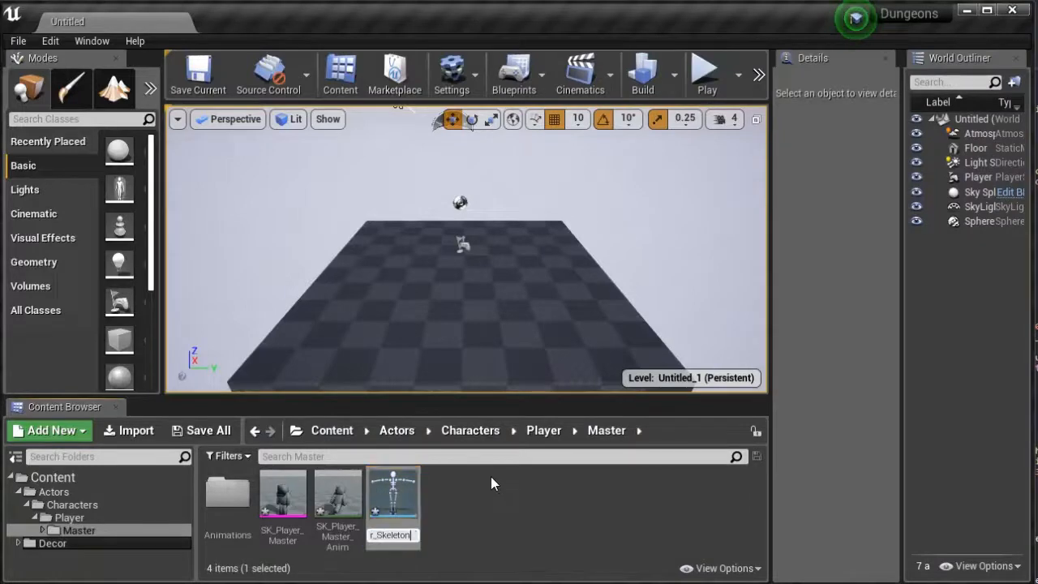
key("Return")
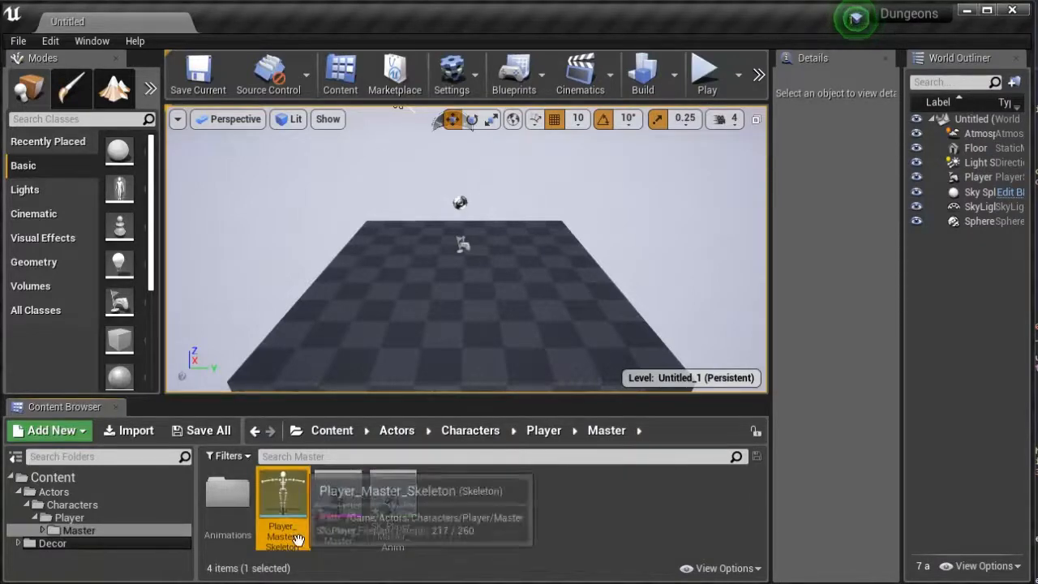
- In FModel, copy the file name without extension of Player_Master_Run.uasset from the Master/Animations folder
key("alt+Tab")
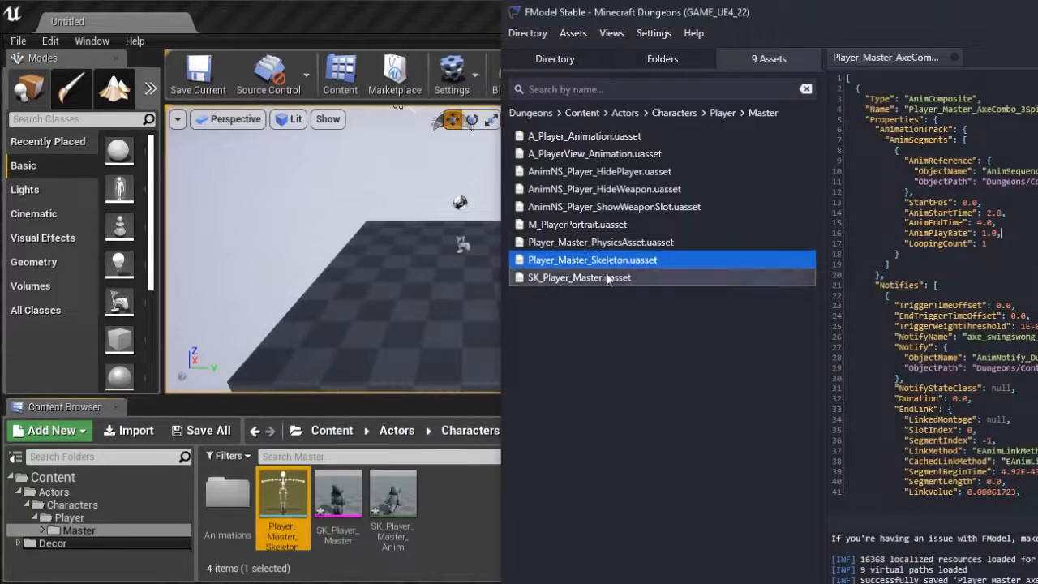
left_click(339, 496)
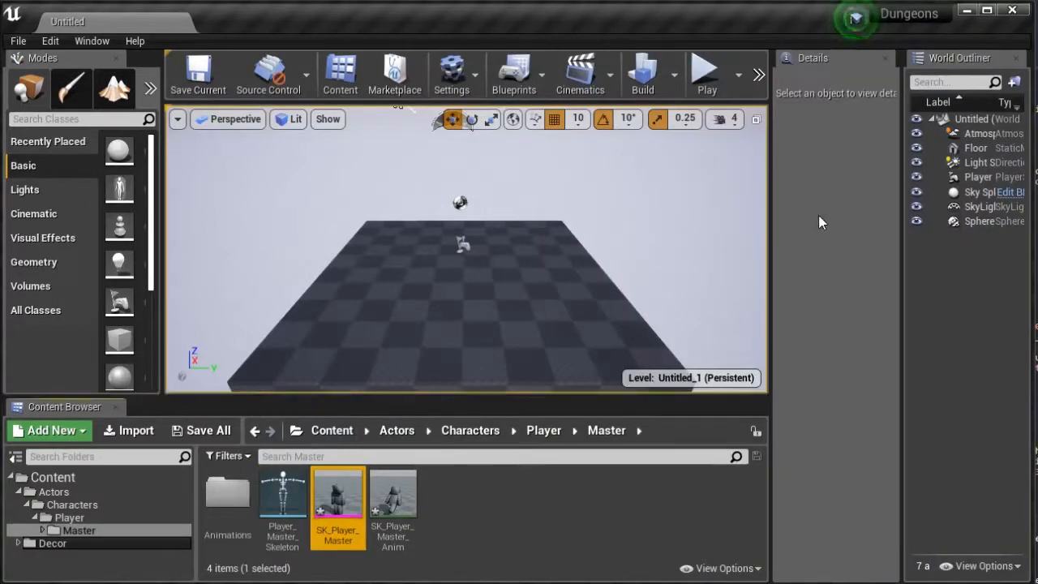
key("alt+Tab")
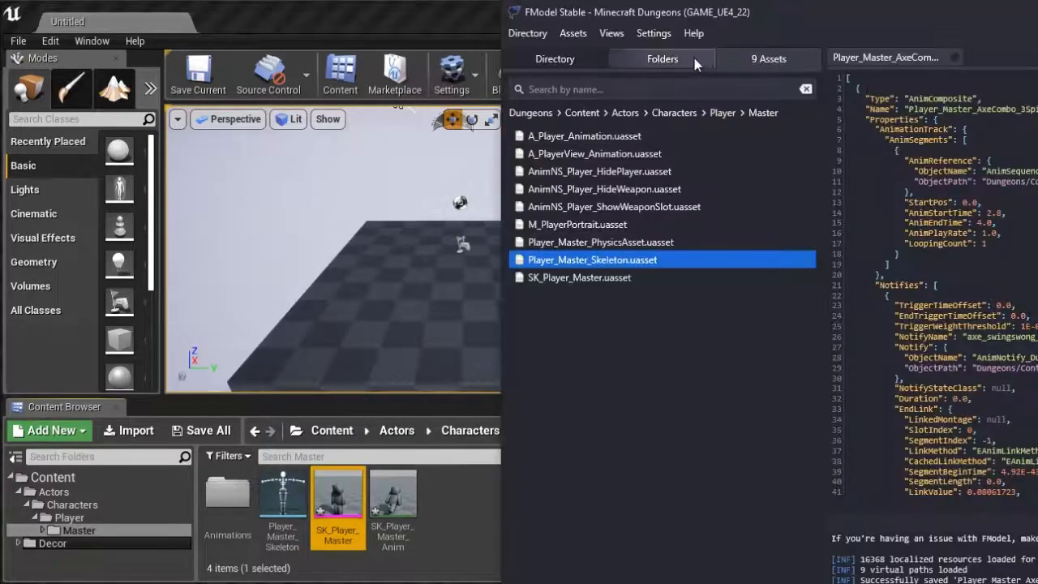
left_click(662, 59)
left_click(696, 349)
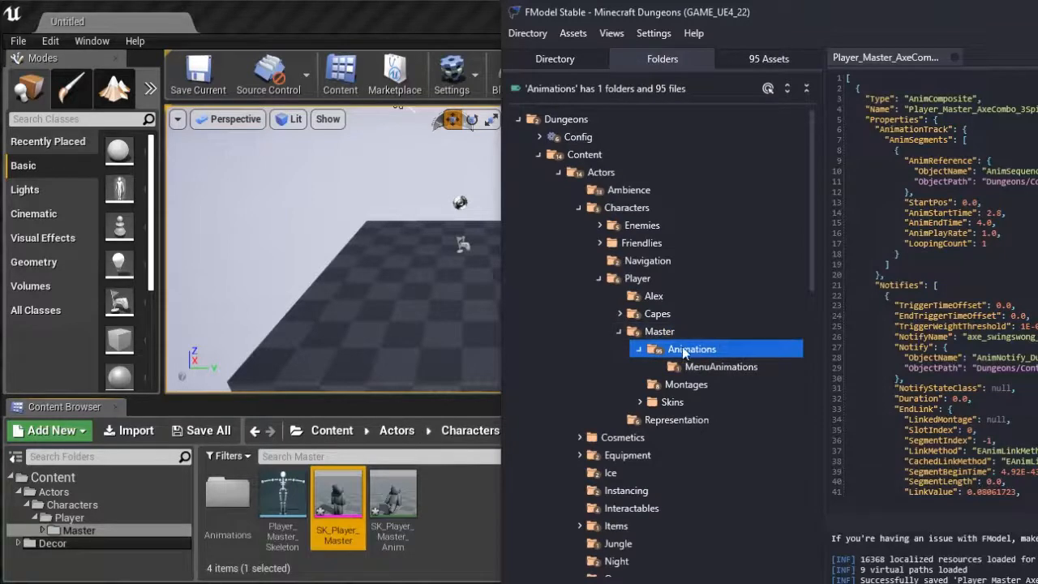
left_click(768, 58)
scroll(625, 375, "down", 9)
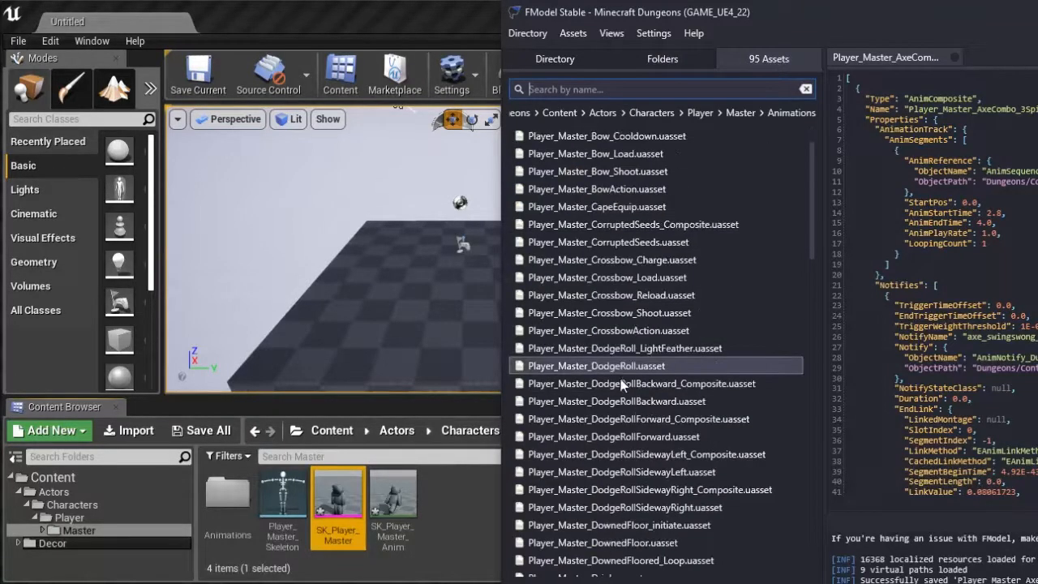
scroll(622, 383, "down", 5)
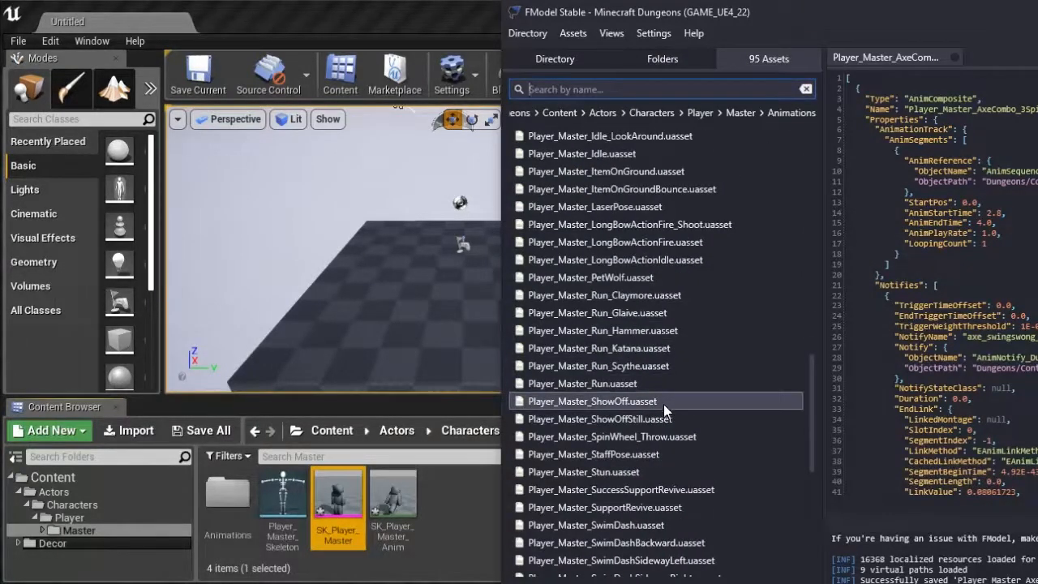
left_click(626, 392)
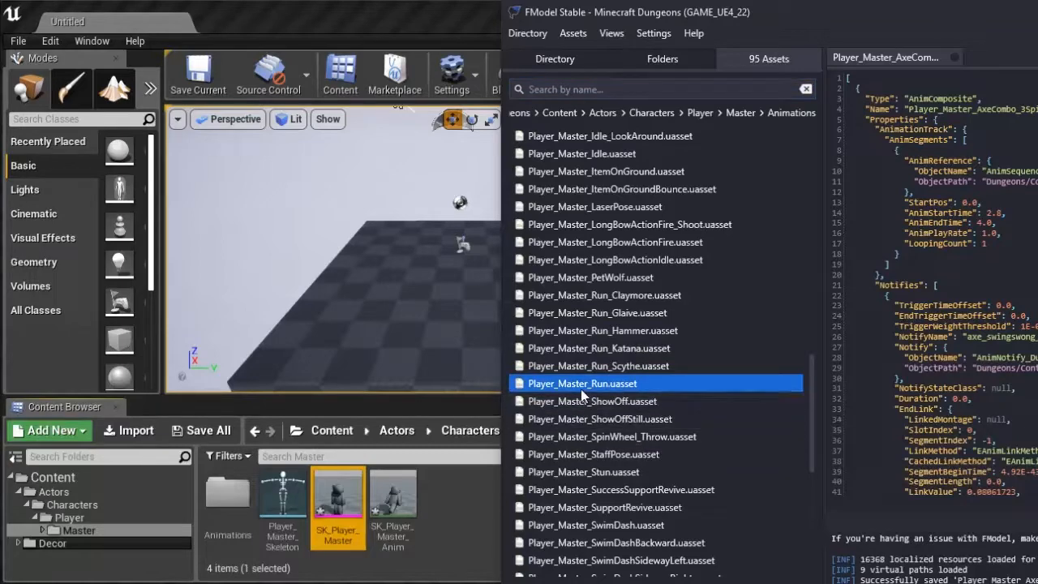
right_click(618, 387)
mouse_move(576, 489)
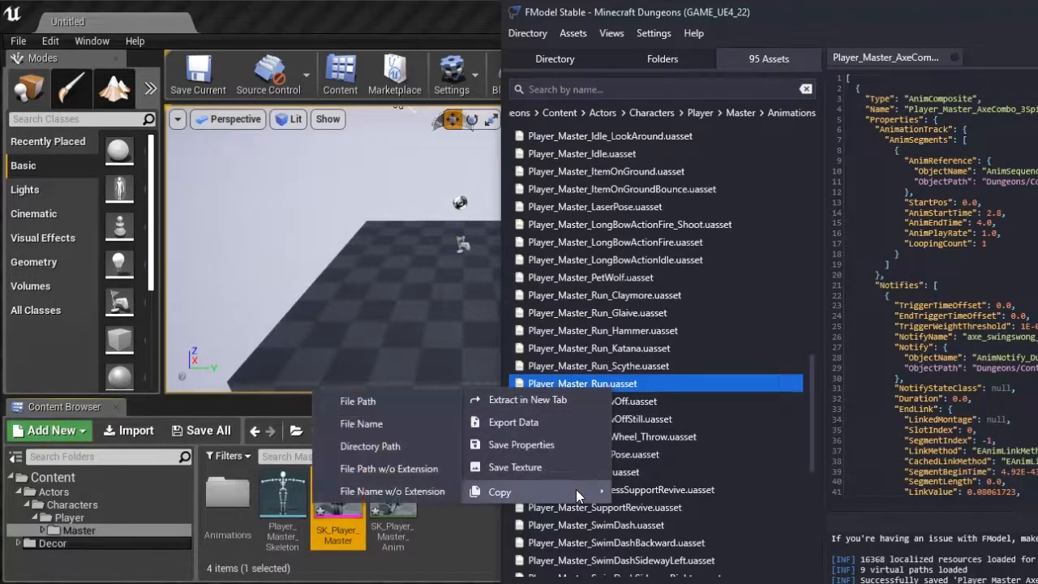
left_click(432, 492)
- Switch to Unreal and rename the SK_Player_Master skeletal mesh as Player_Master_Run
left_click(446, 521)
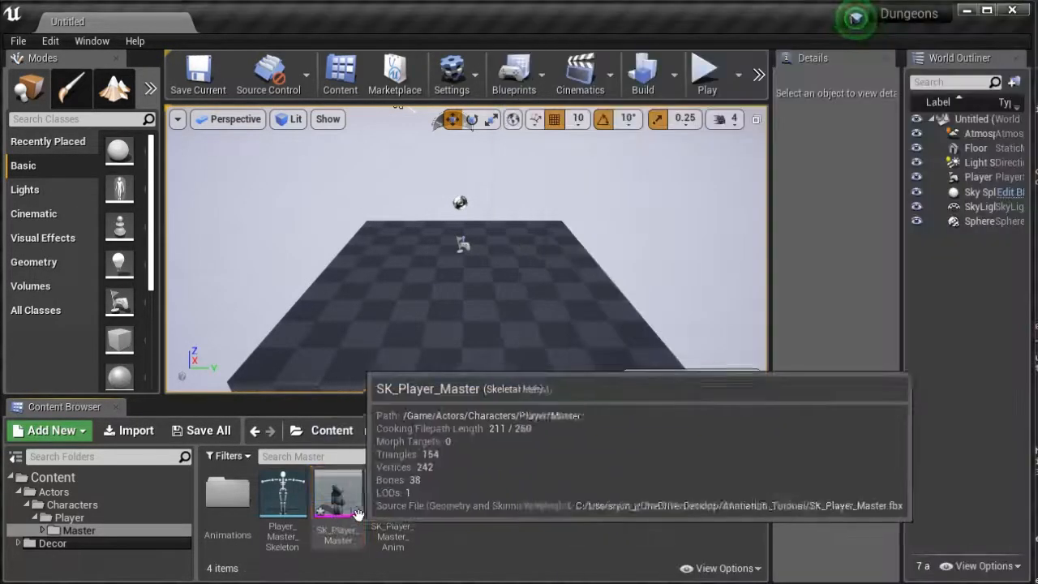
left_click(339, 499)
key("F2")
key("ctrl+v")
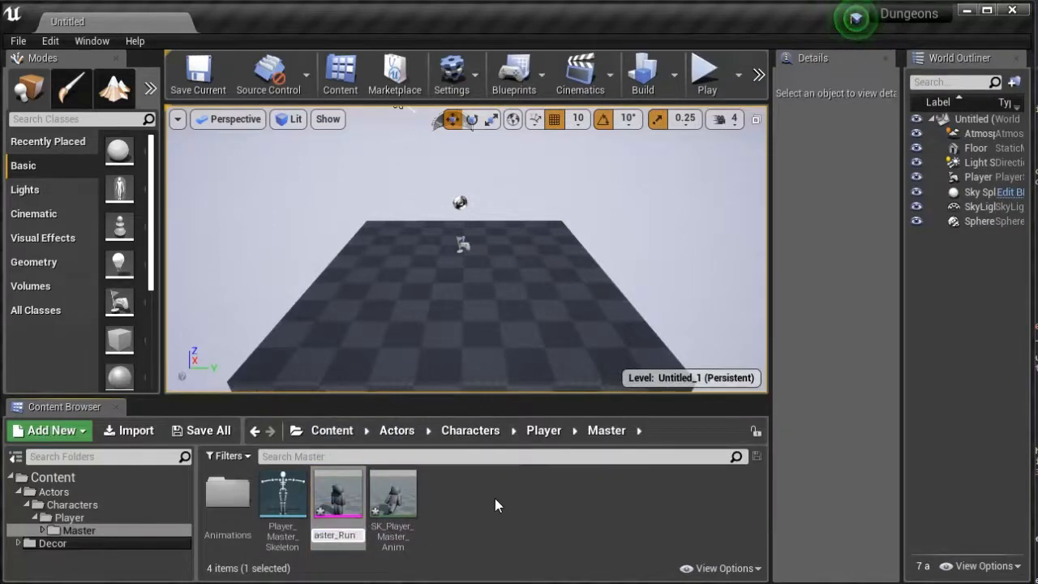
key("Return")
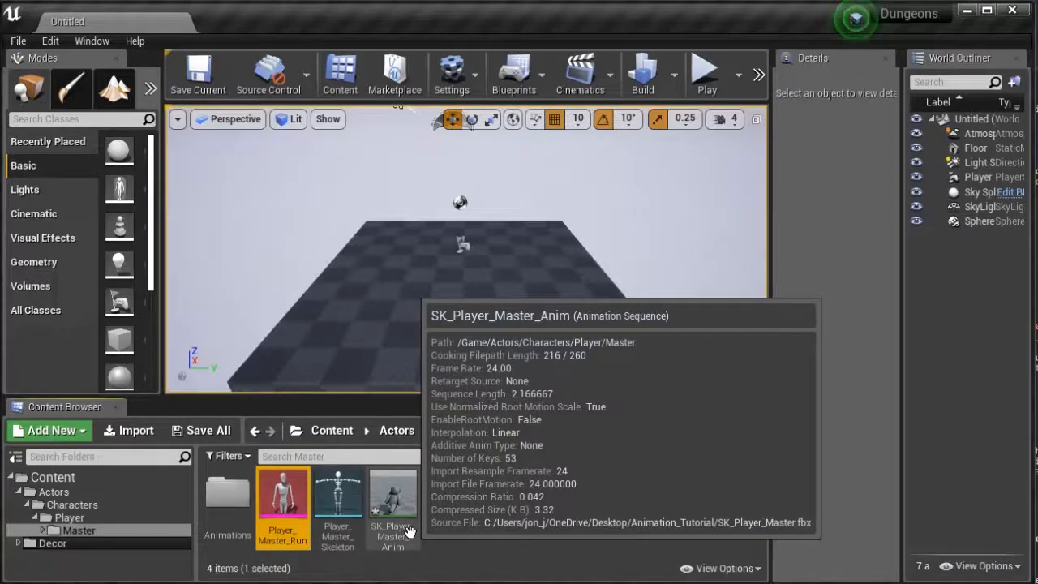
left_click(446, 518)
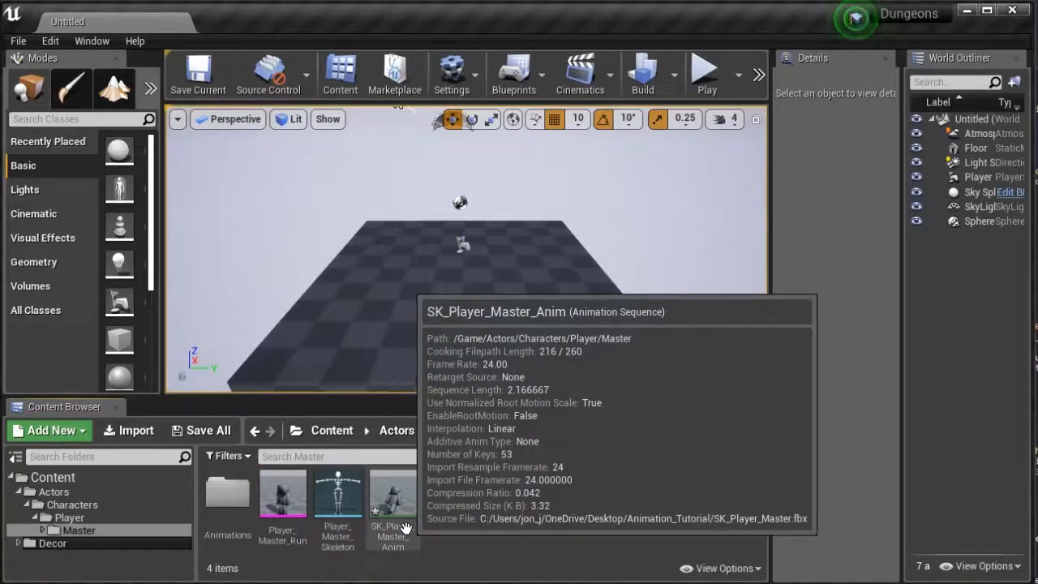
key("alt+Tab")
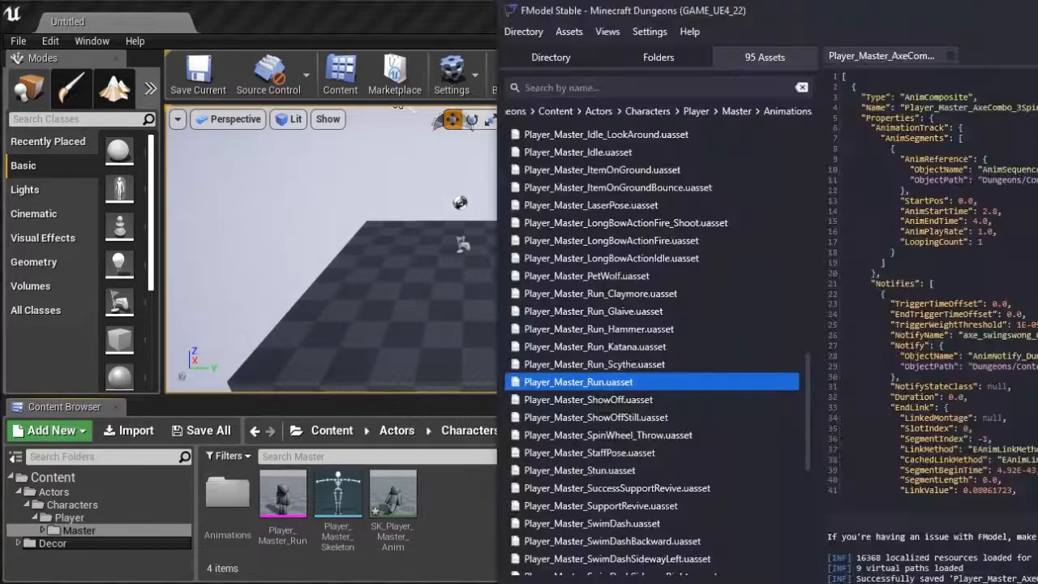
left_click(467, 519)
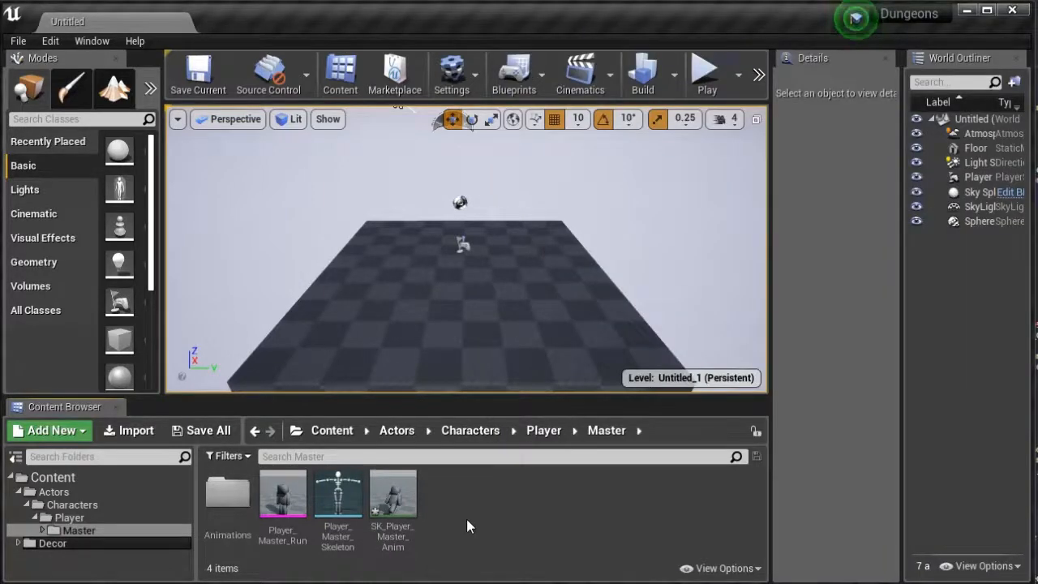
- In FModel's Player/Master folder, copy the file name without extension of SK_Player_Master.uasset
key("alt+Tab")
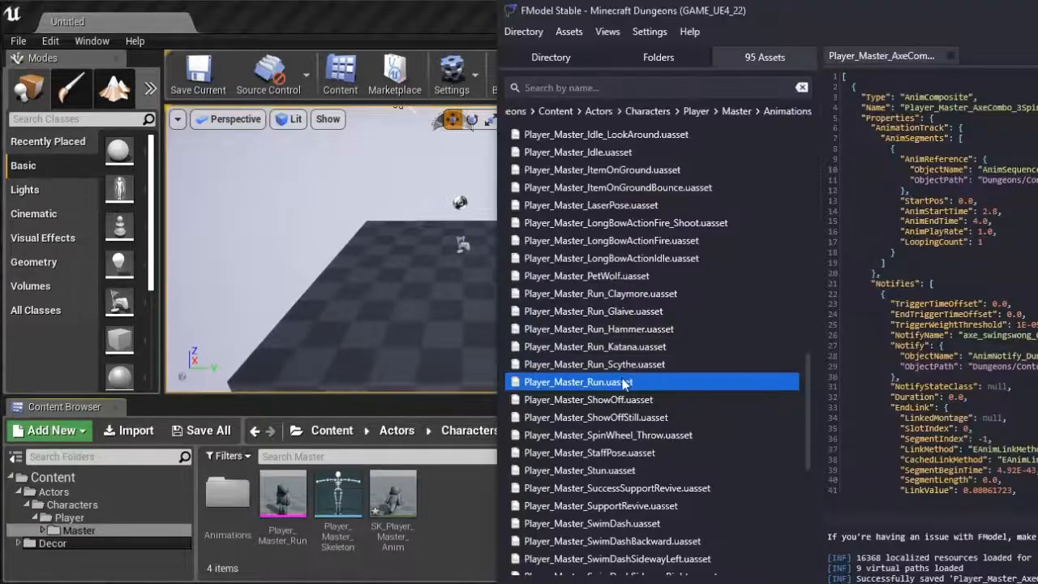
left_click(682, 51)
left_click(655, 329)
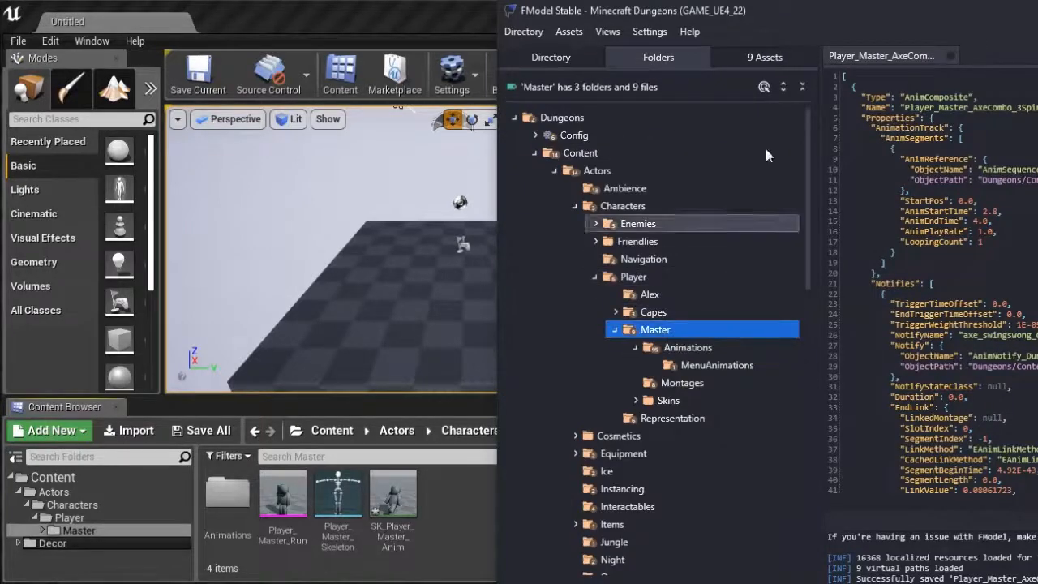
left_click(750, 59)
right_click(587, 276)
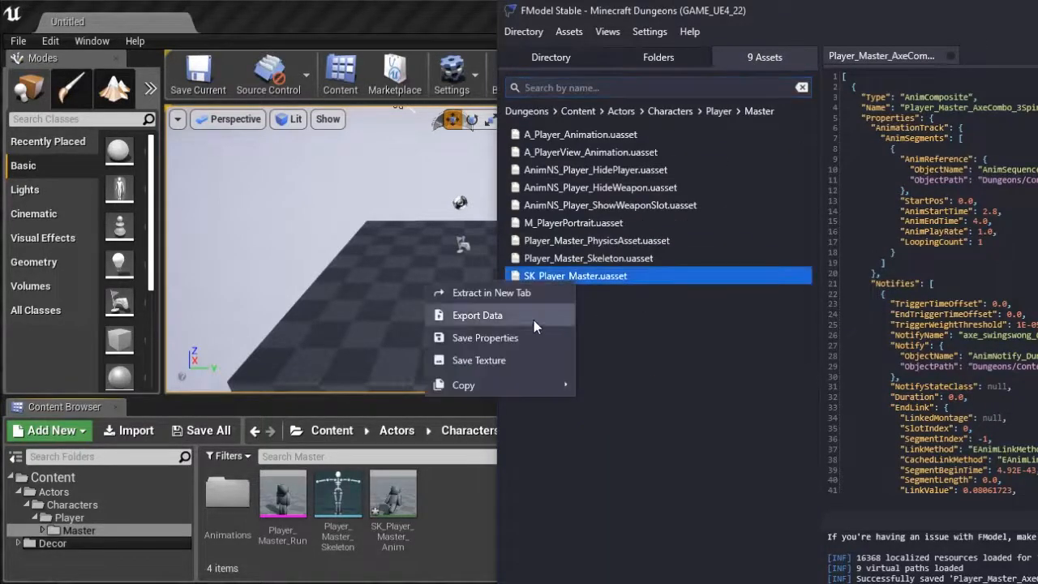
mouse_move(474, 385)
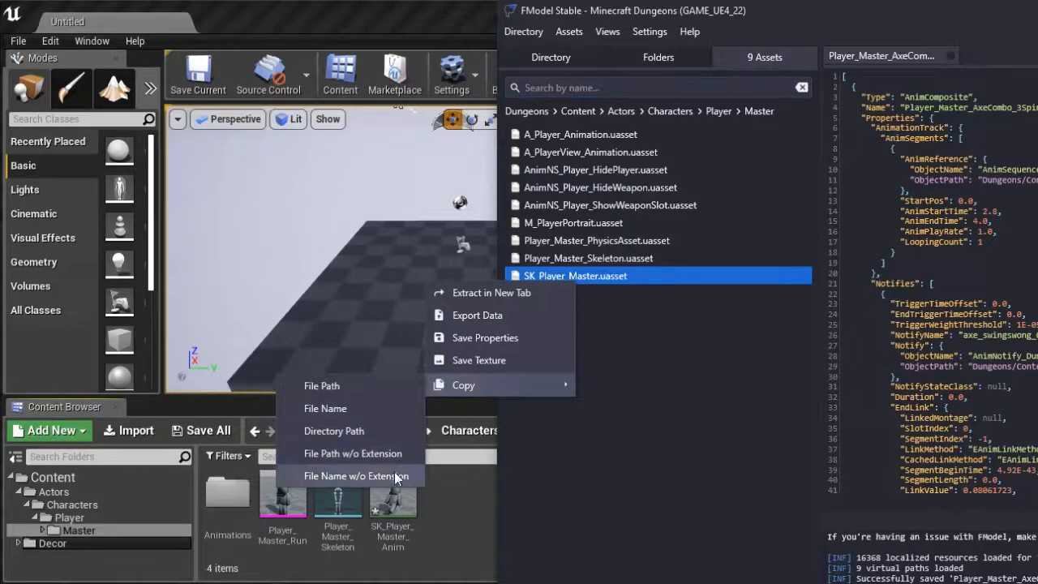
left_click(365, 476)
- Back in Unreal, restore the skeletal mesh's name to SK_Player_Master
left_click(296, 500)
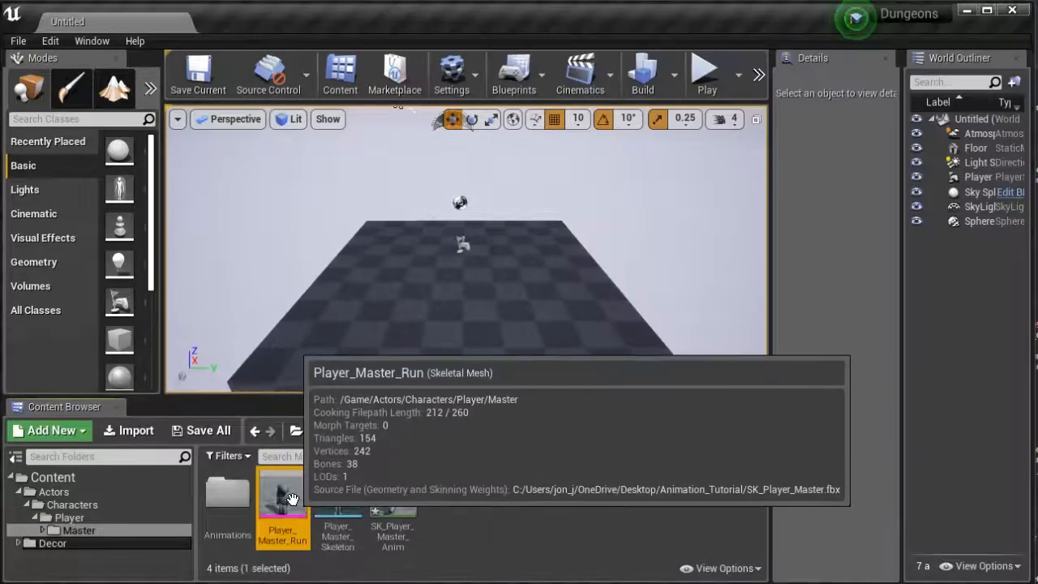
key("F2")
type("SK_Player_Master")
key("Return")
- Return to FModel's Master/Animations folder and copy Player_Master_Run.uasset's file name without extension
key("alt+Tab")
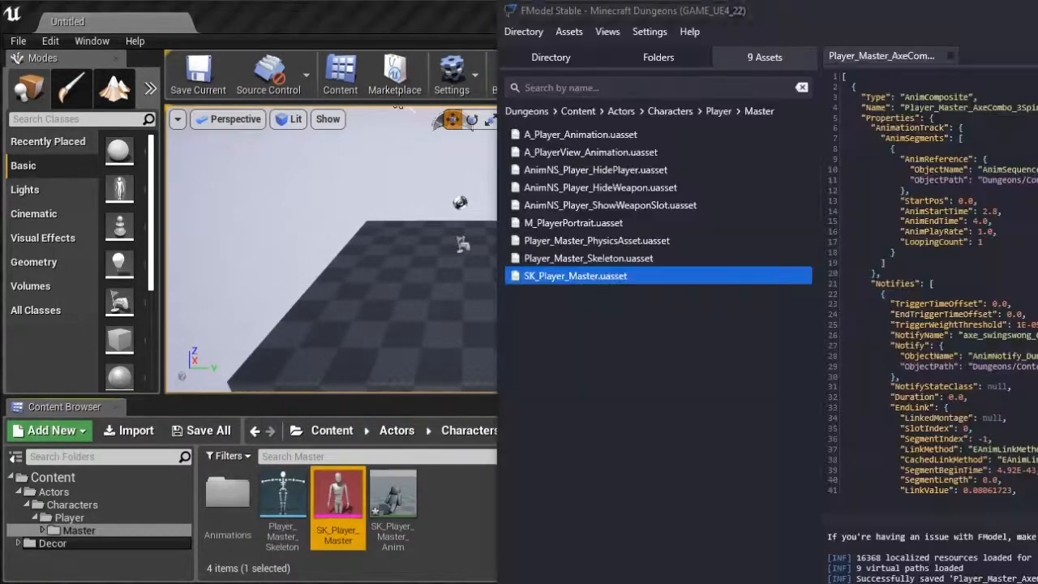
left_click(676, 60)
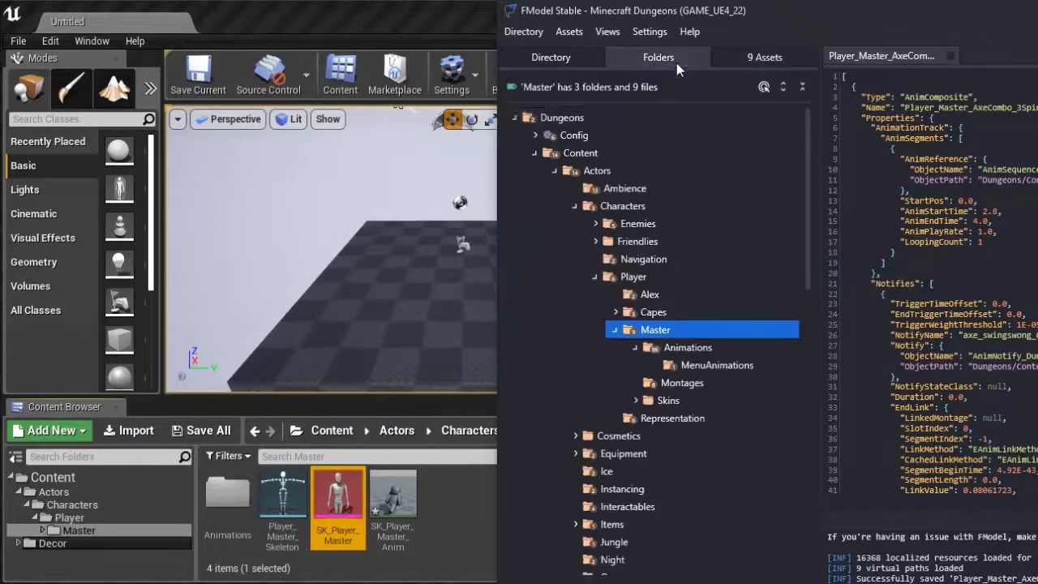
left_click(681, 348)
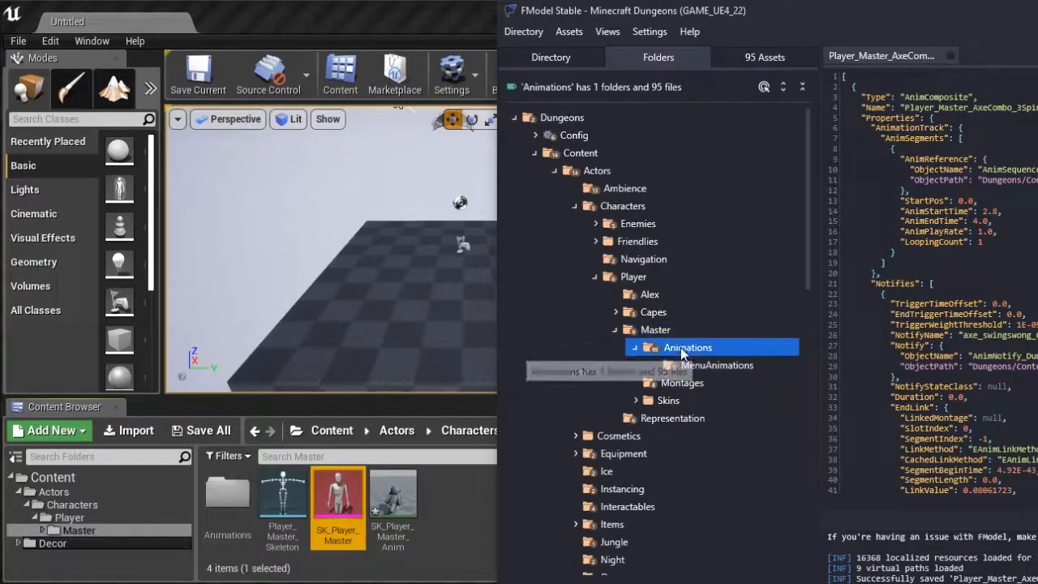
left_click(765, 57)
scroll(677, 392, "down", 8)
scroll(677, 391, "down", 6)
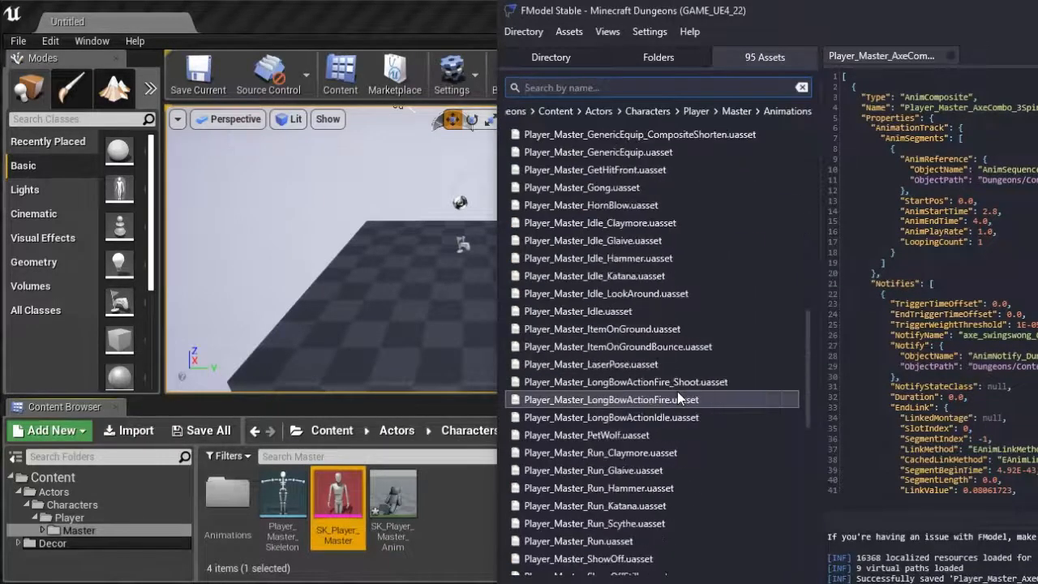
right_click(624, 388)
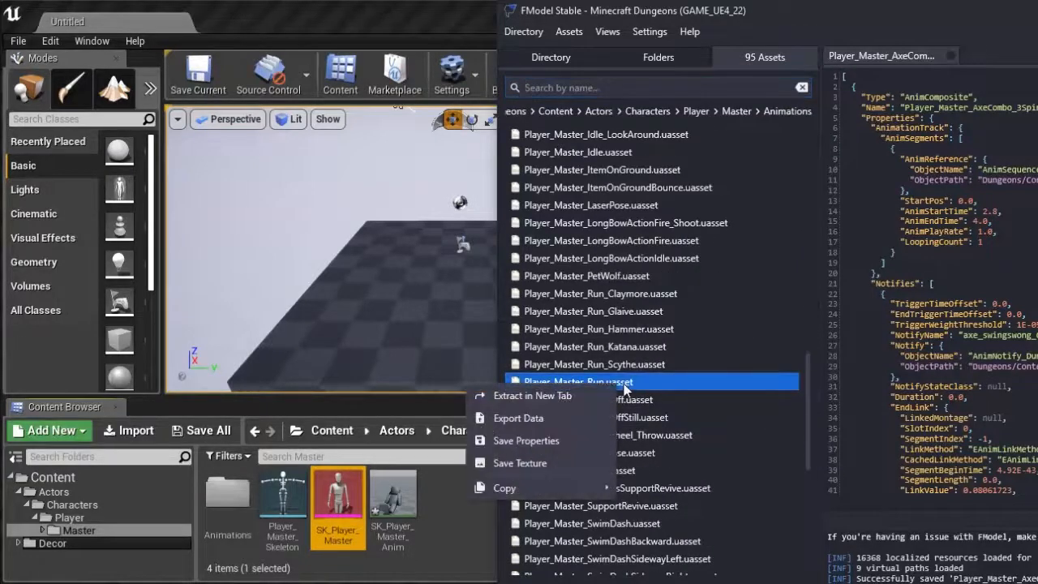
mouse_move(557, 490)
left_click(408, 492)
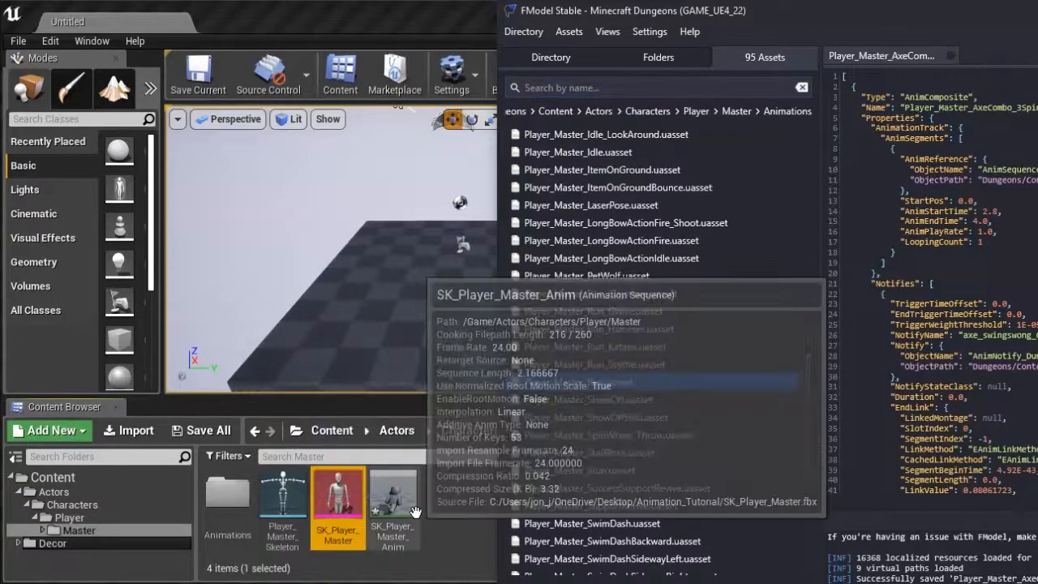
- In Unreal, rename the SK_Player_Master_Anim animation sequence as Player_Master_Run
left_click(393, 498)
key("F2")
type("Player_Master_Run")
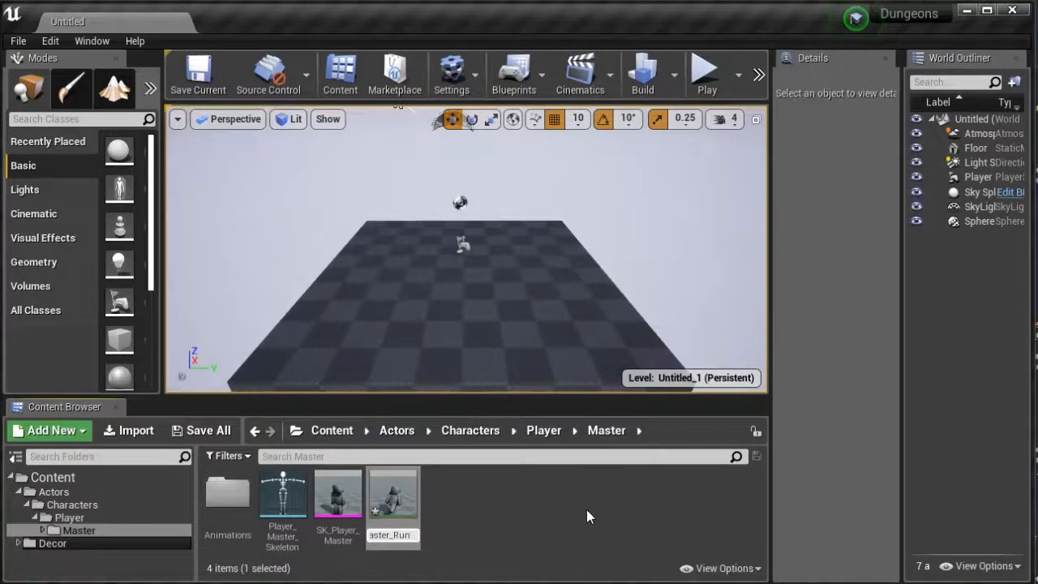
key("Return")
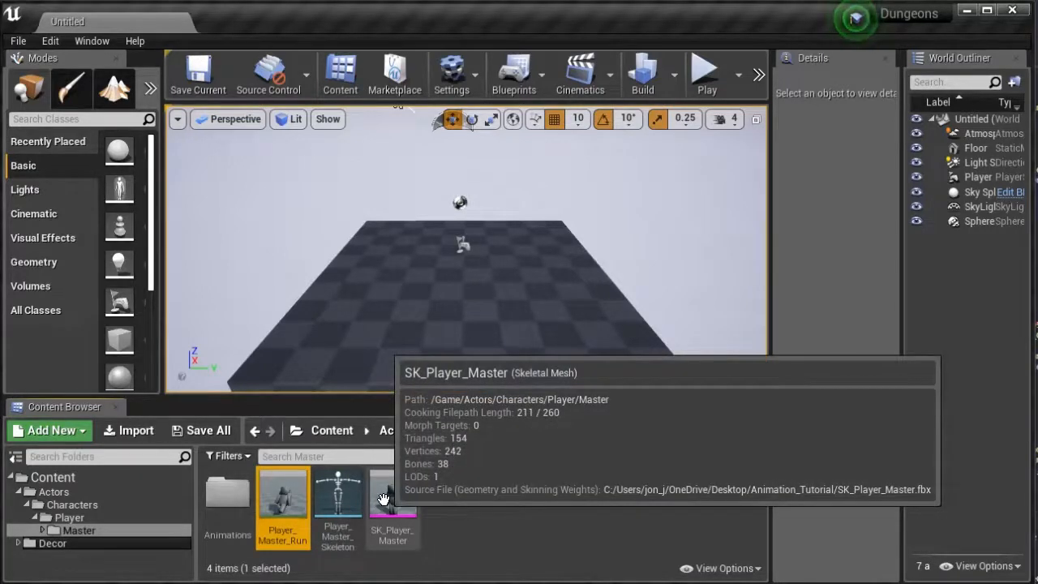
left_click(422, 507)
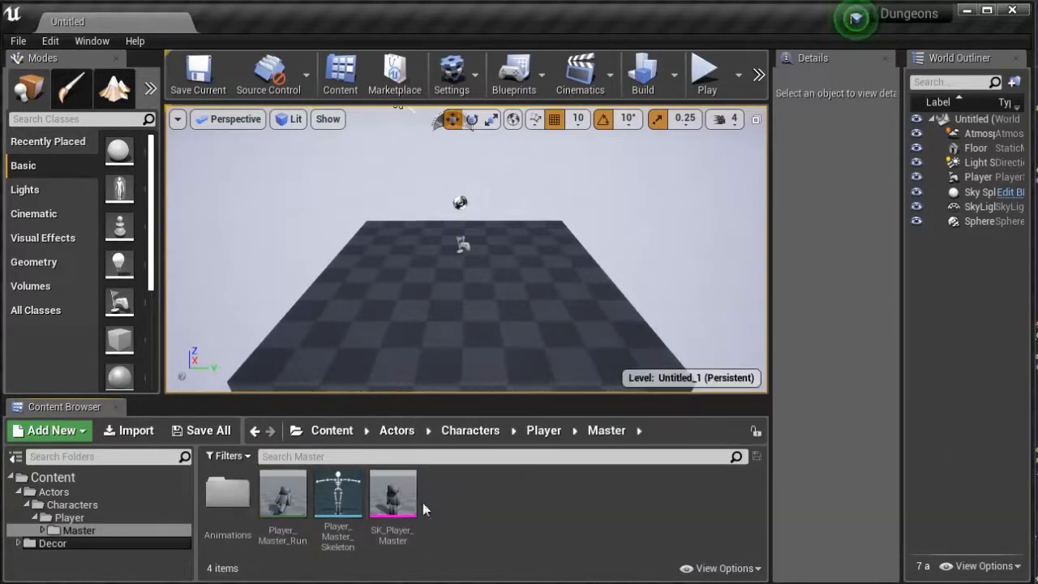
- Move the Player_Master_Run animation sequence into the Animations folder inside Master
left_click(289, 498)
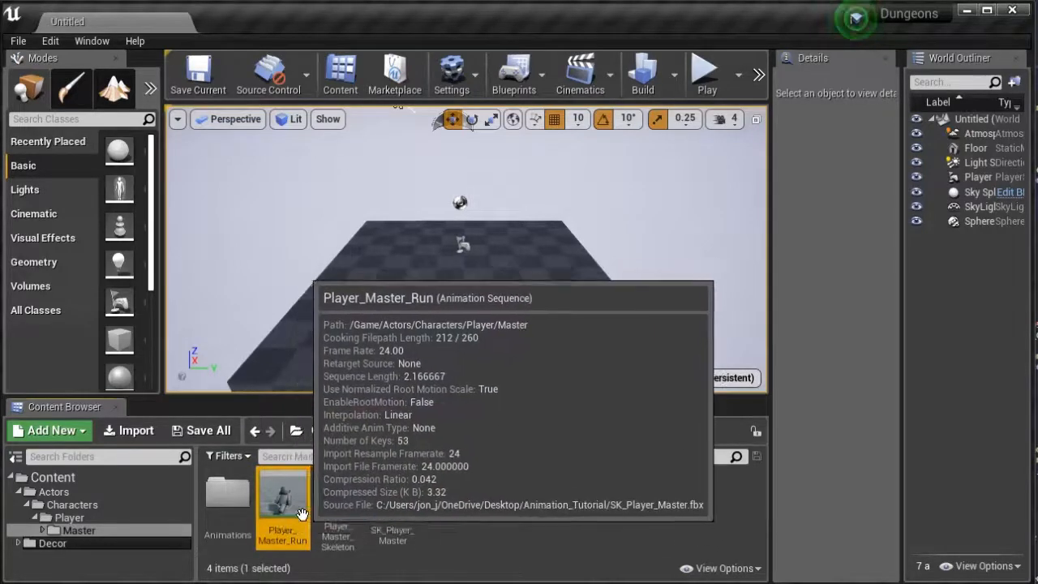
left_click_drag(302, 514, 231, 506)
left_click(258, 532)
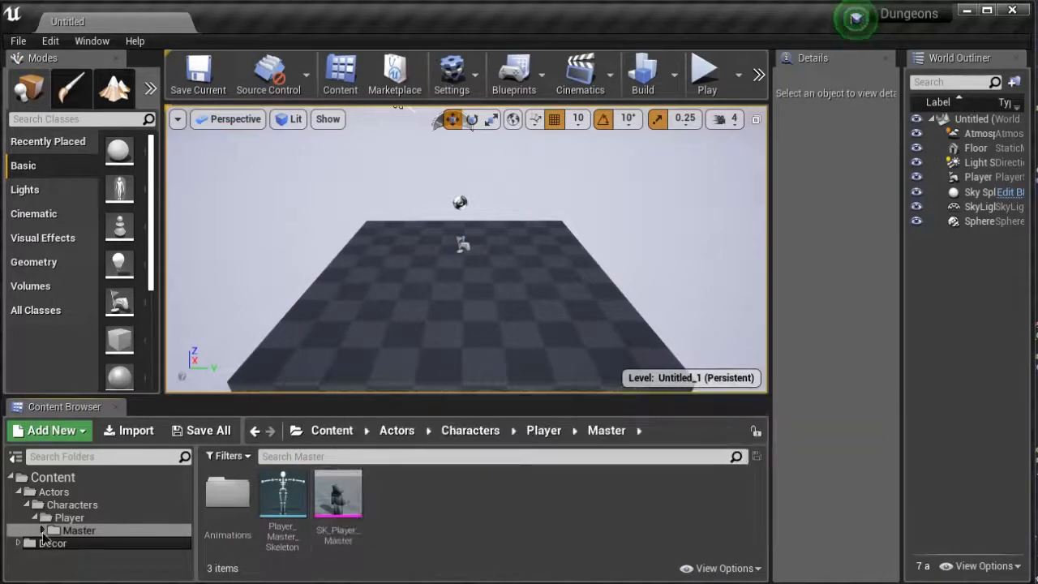
- Open Player_Master_Run from the Master/Animations folder and inspect its animation preview in the animation editor
left_click(42, 531)
left_click(89, 544)
double_click(228, 504)
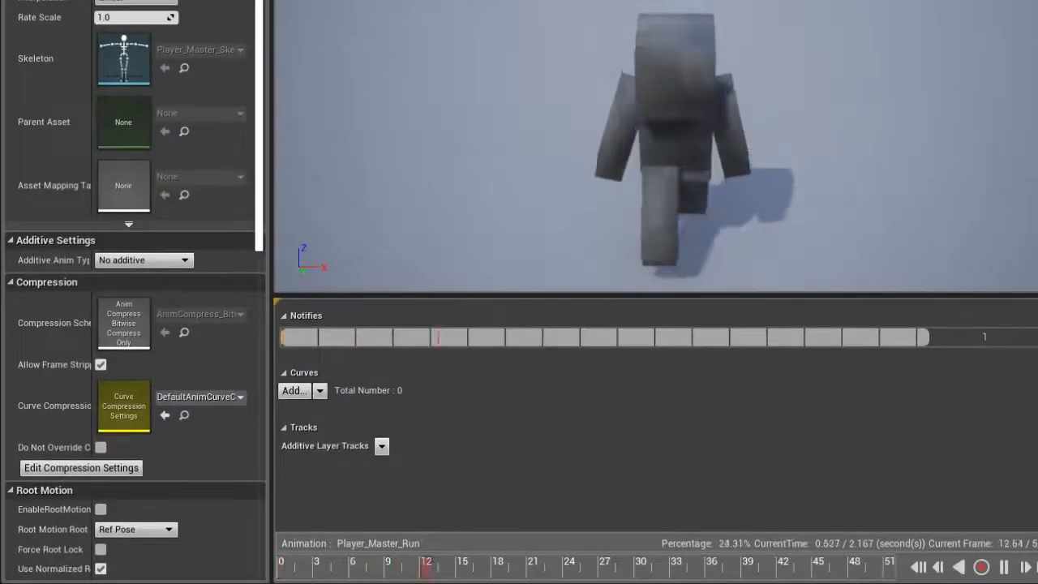
left_click_drag(778, 0, 488, 26)
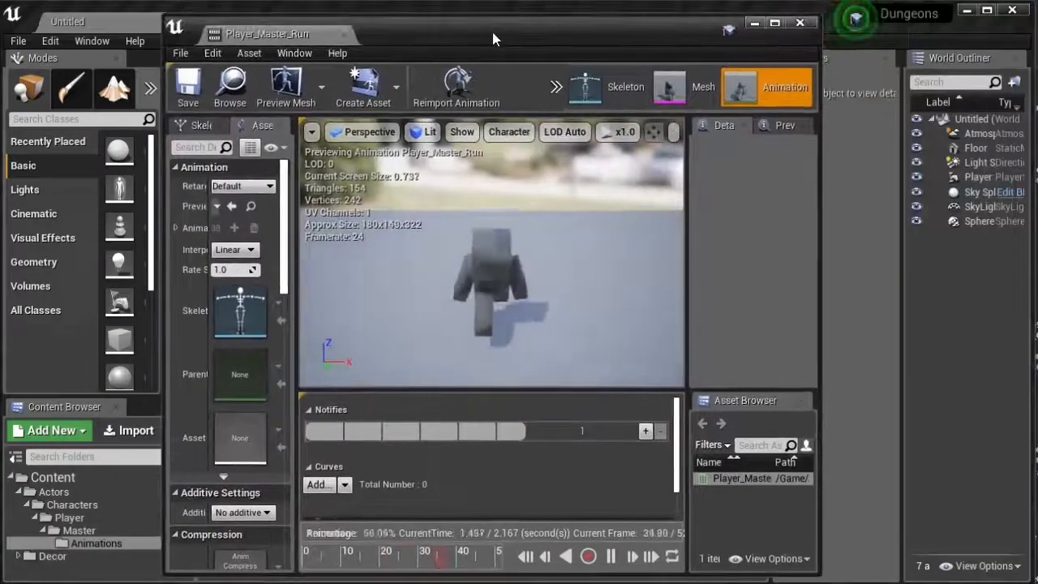
mouse_move(587, 250)
right_mouse_down()
mouse_move(568, 272)
mouse_move(581, 271)
mouse_move(566, 256)
mouse_move(587, 253)
right_mouse_up()
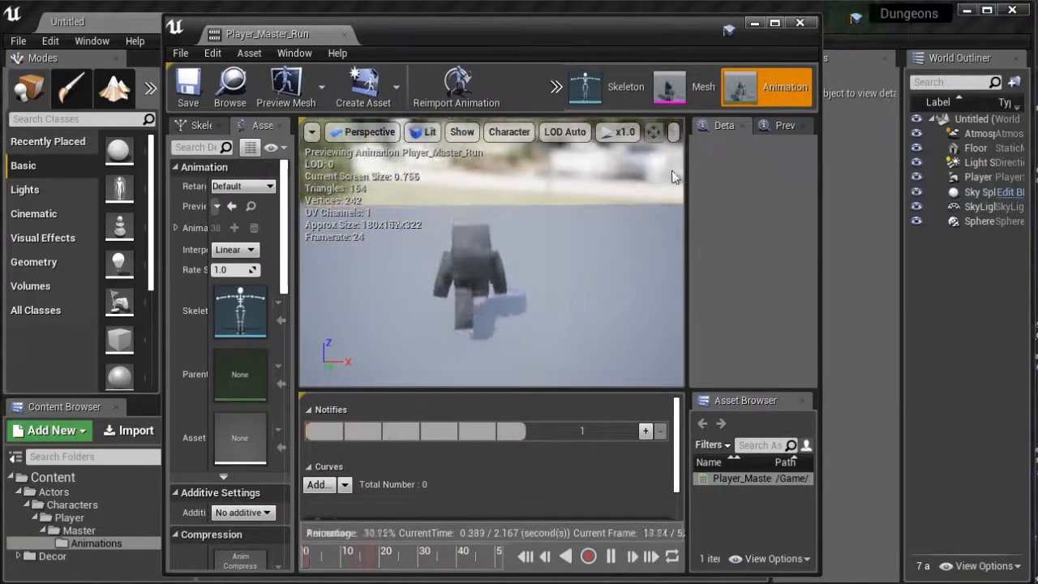
- Close the animation editor and open the Player_Master_Skeleton asset from the Master folder, widening its editor window slightly
left_click(811, 26)
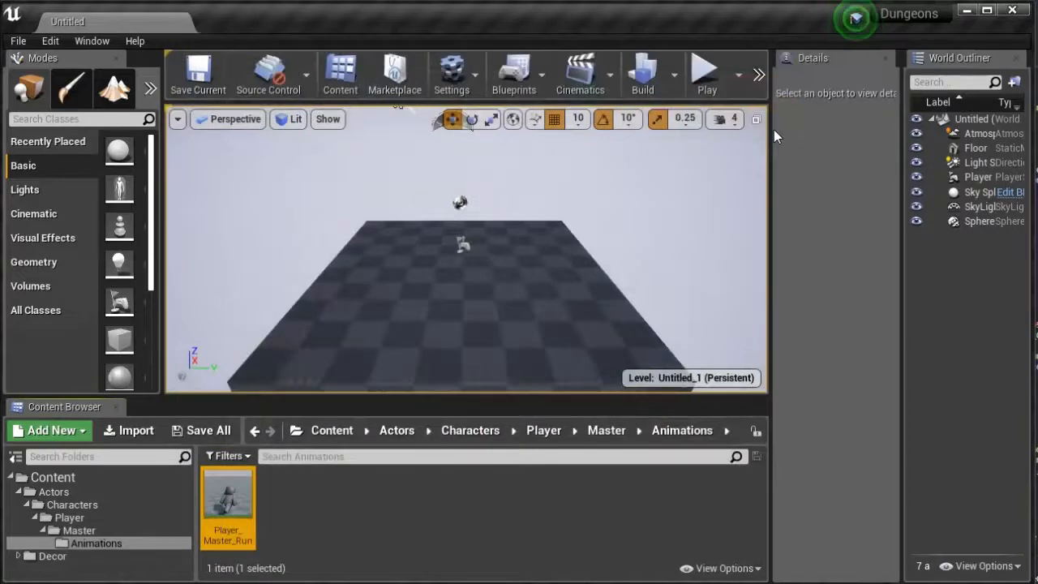
left_click(64, 530)
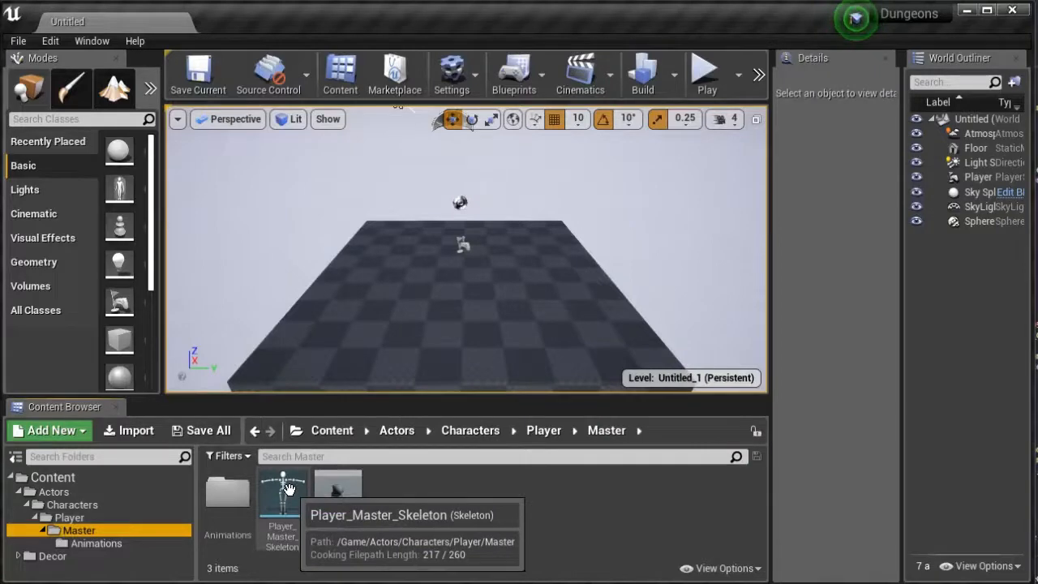
double_click(285, 489)
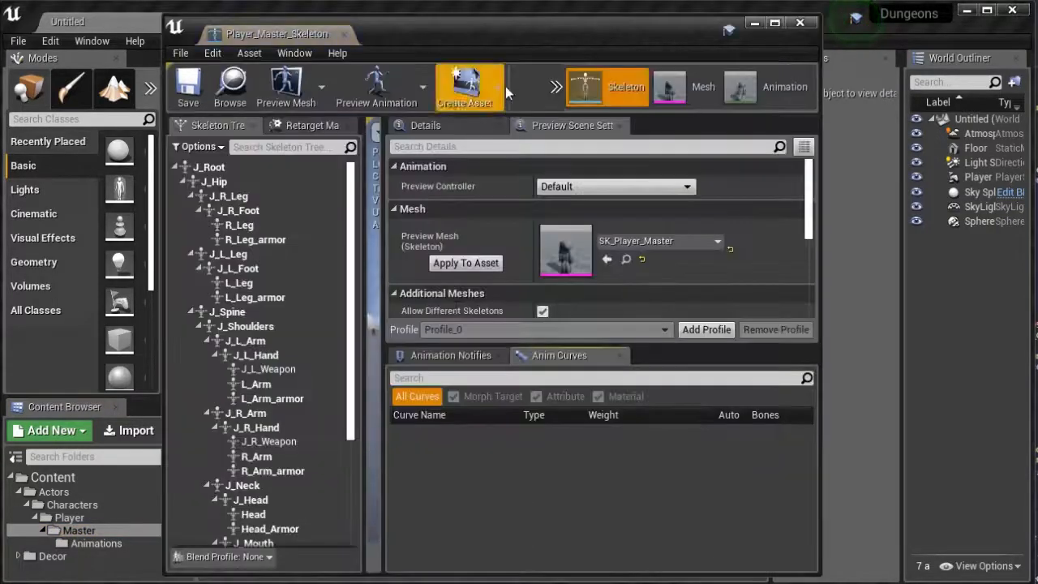
left_click_drag(503, 28, 344, 23)
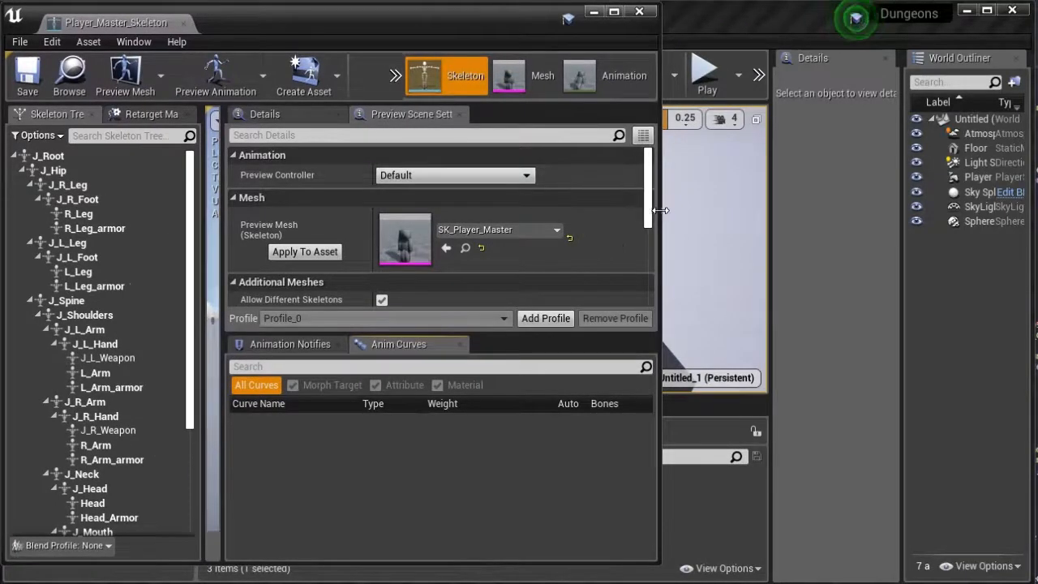
left_click_drag(661, 210, 679, 212)
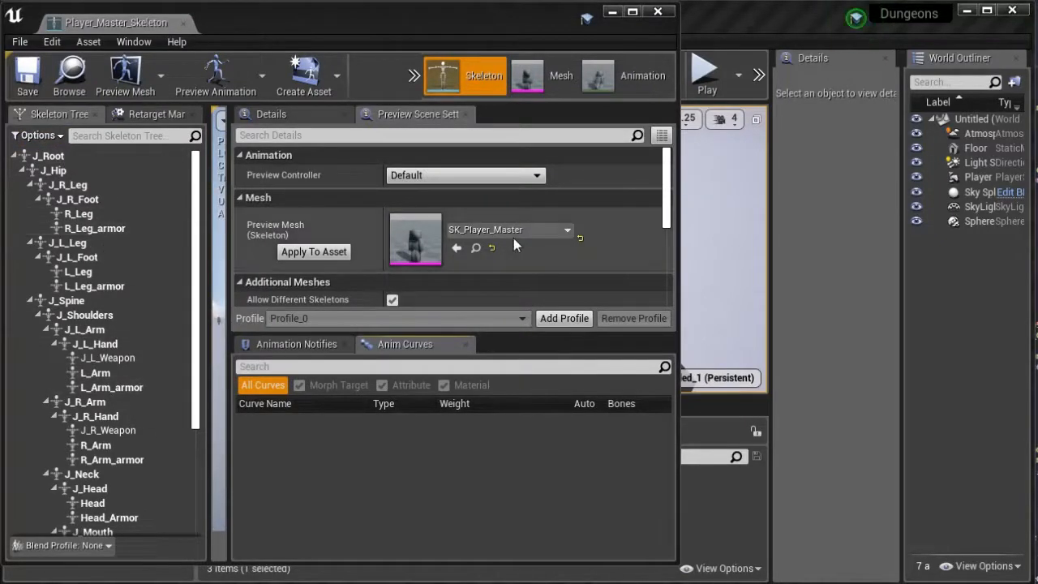
- Compare the bone hierarchy under J_Root in the skeleton tree with the J_Root armature's bones in Blender
left_click(62, 162)
scroll(152, 339, "down", 5)
scroll(152, 339, "up", 5)
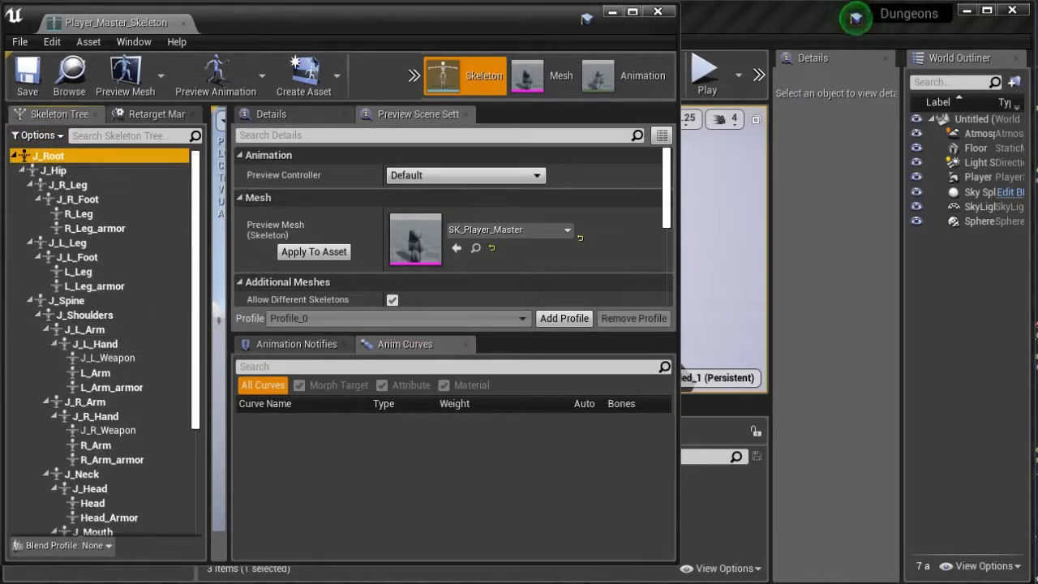
key("alt+Tab")
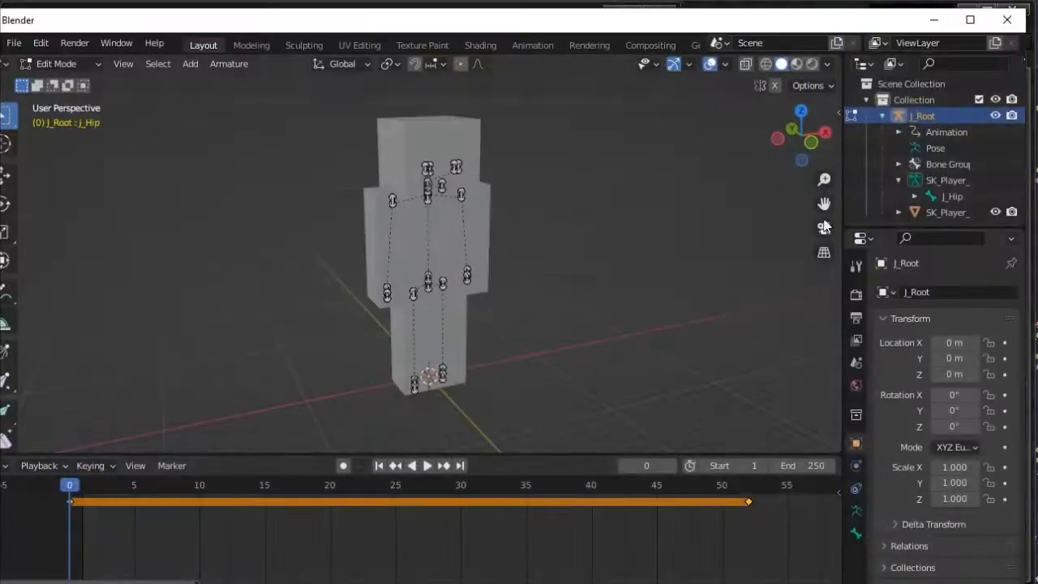
left_click(918, 113)
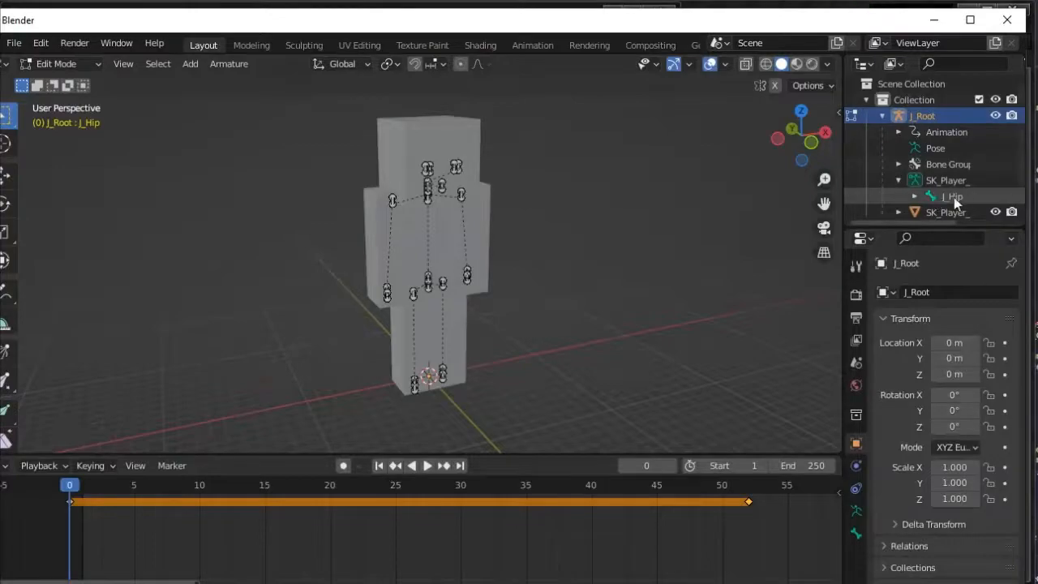
left_click(934, 20)
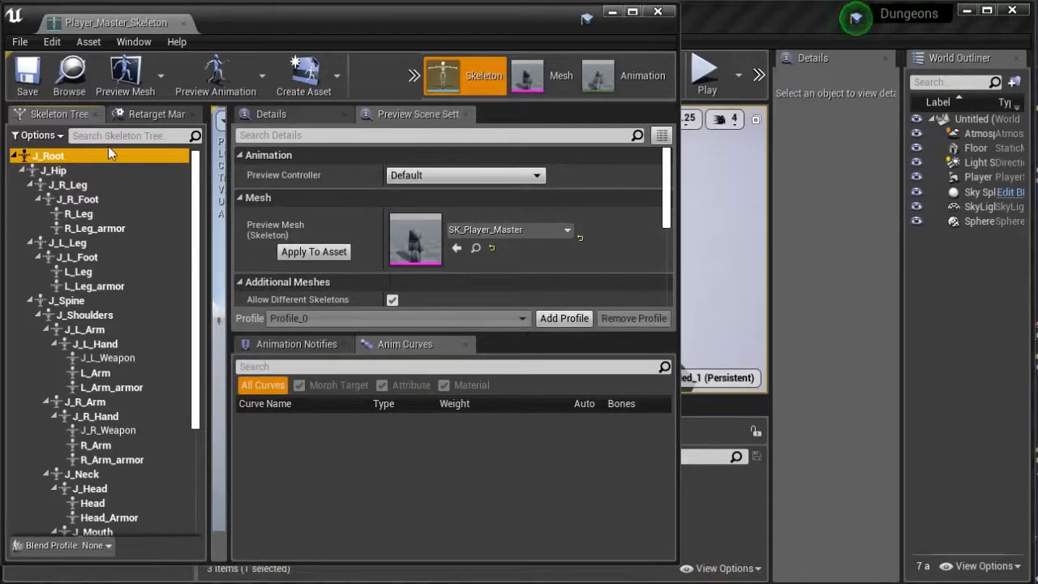
scroll(115, 205, "down", 2)
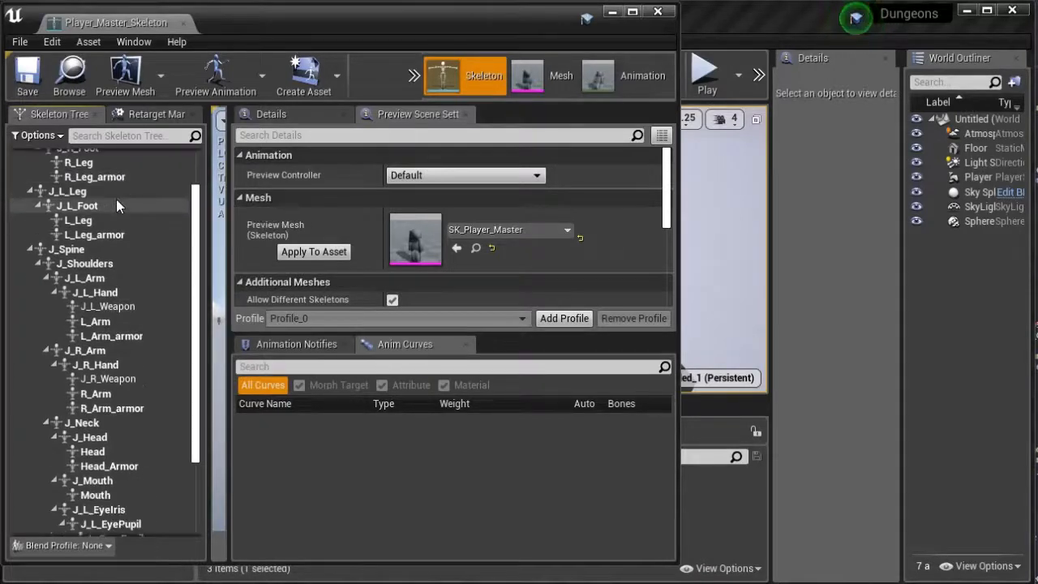
scroll(116, 203, "down", 1)
scroll(126, 203, "up", 3)
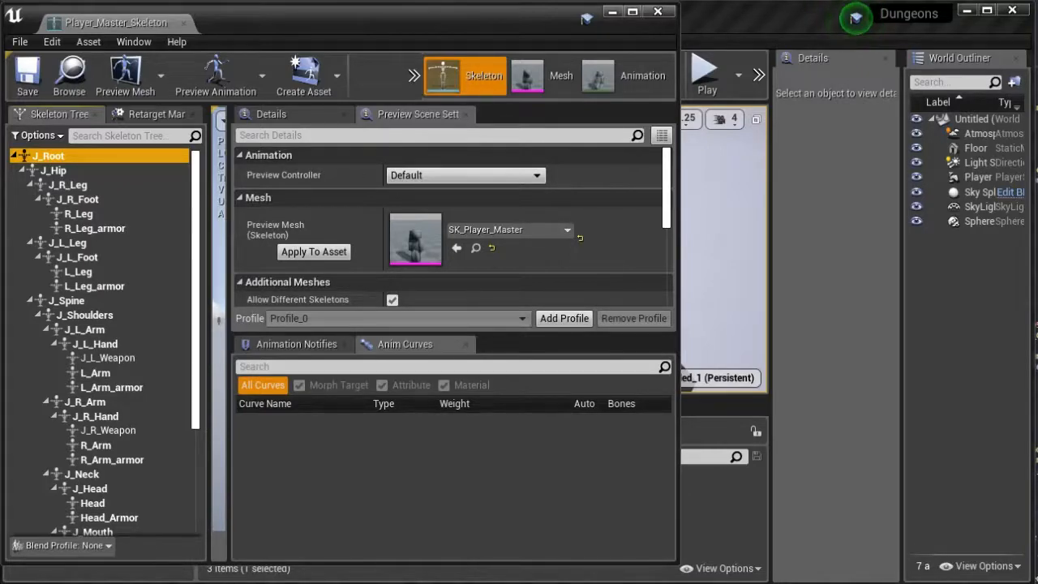
- Switch to FModel, open Player_Master_Skeleton.uasset from the Master folder, and arrange its window beside Unreal's skeleton tree
key("alt+Tab")
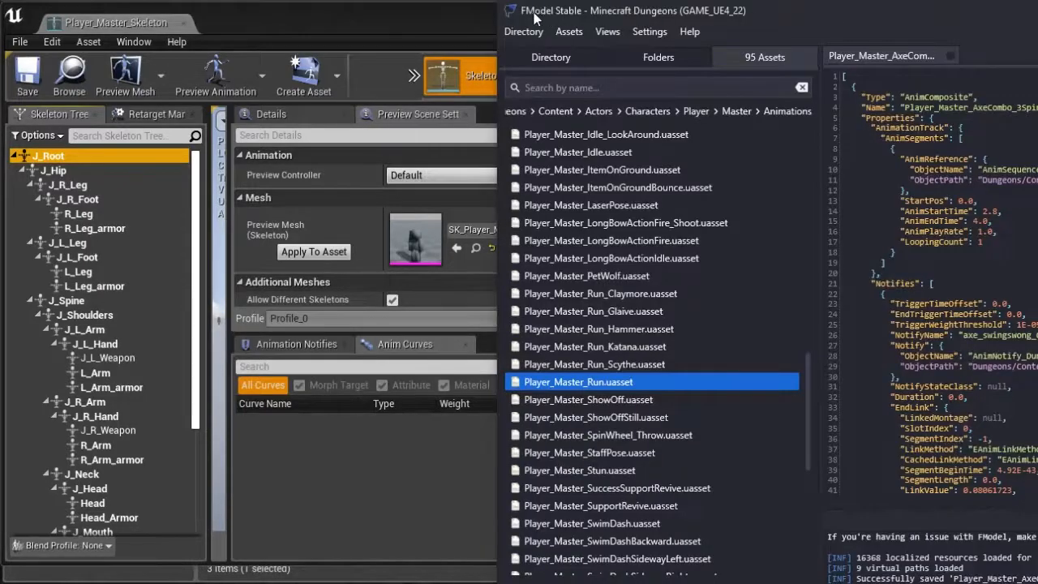
left_click(659, 57)
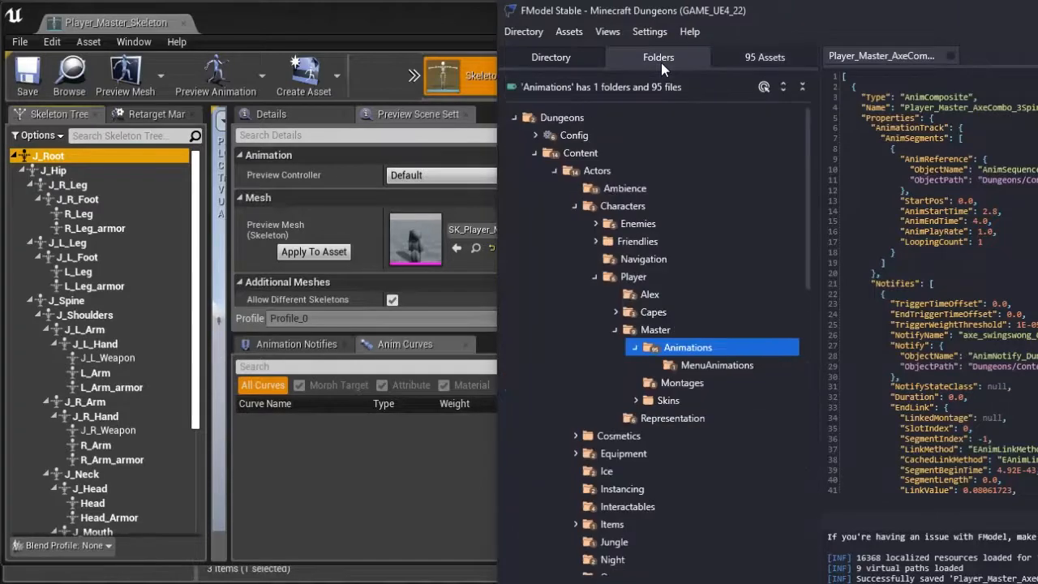
left_click(650, 335)
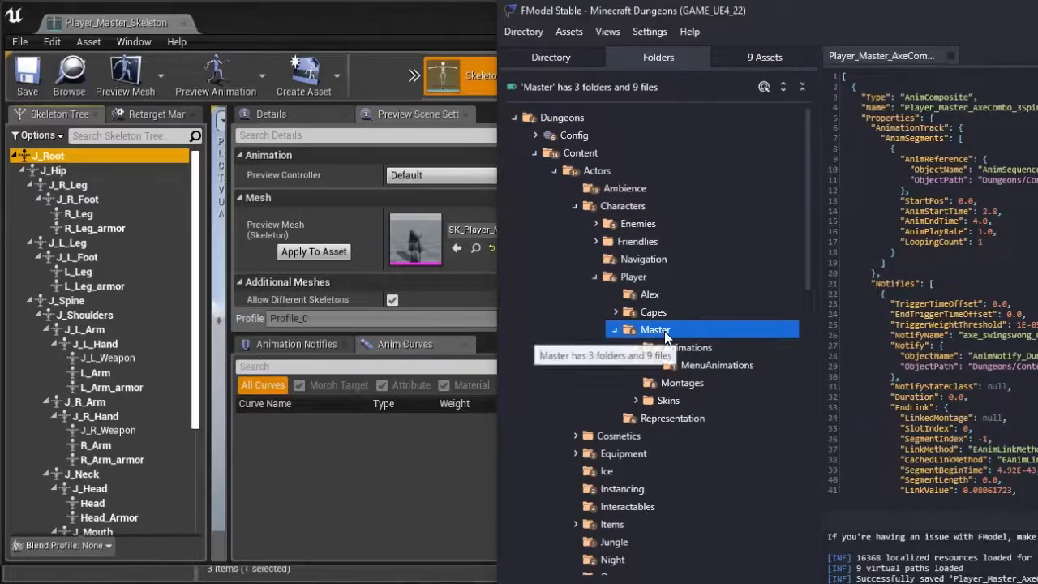
left_click(754, 57)
left_click(602, 260)
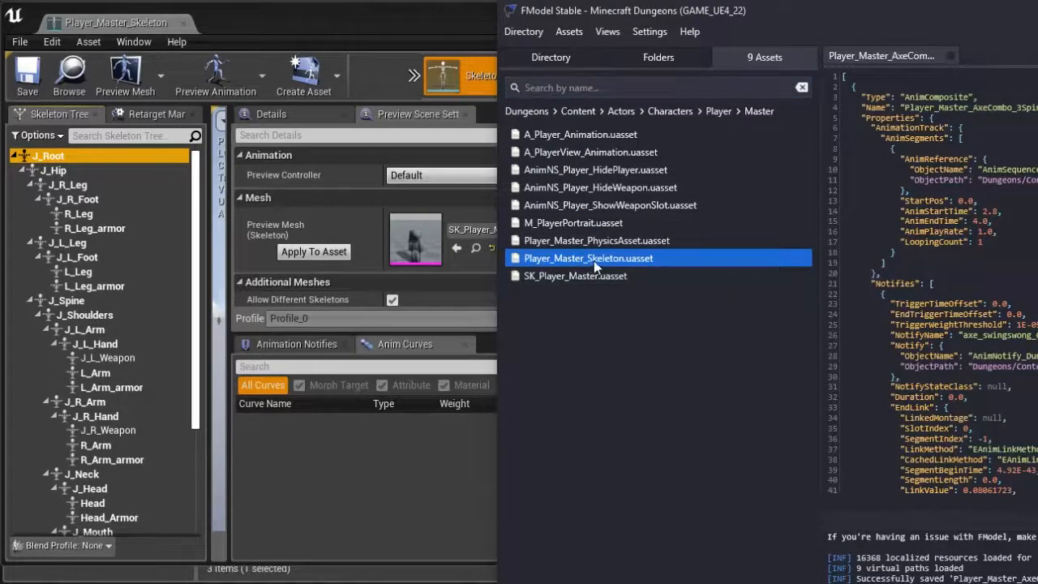
double_click(595, 259)
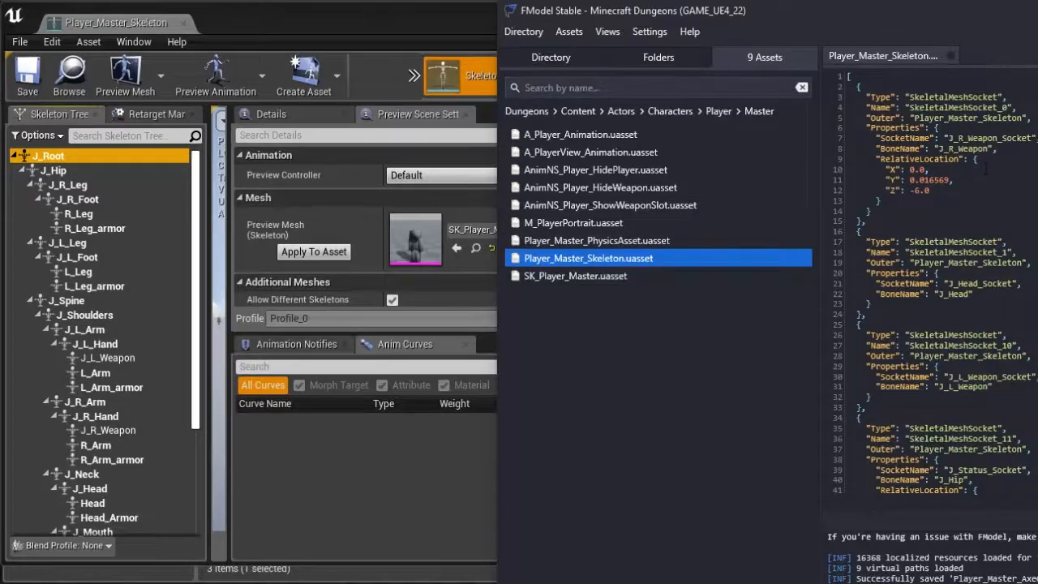
left_click_drag(882, 16, 815, 16)
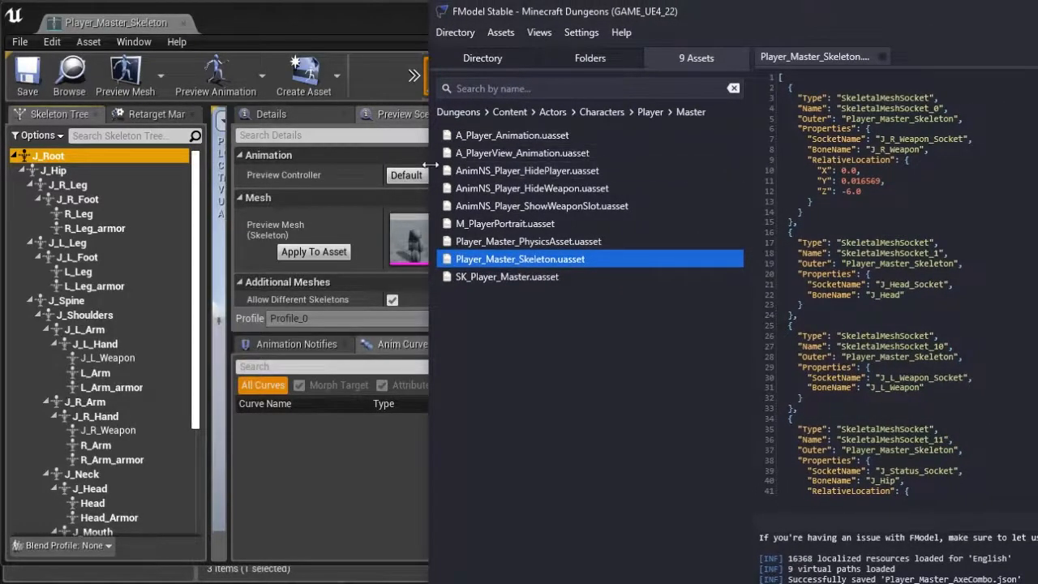
left_click_drag(430, 170, 393, 162)
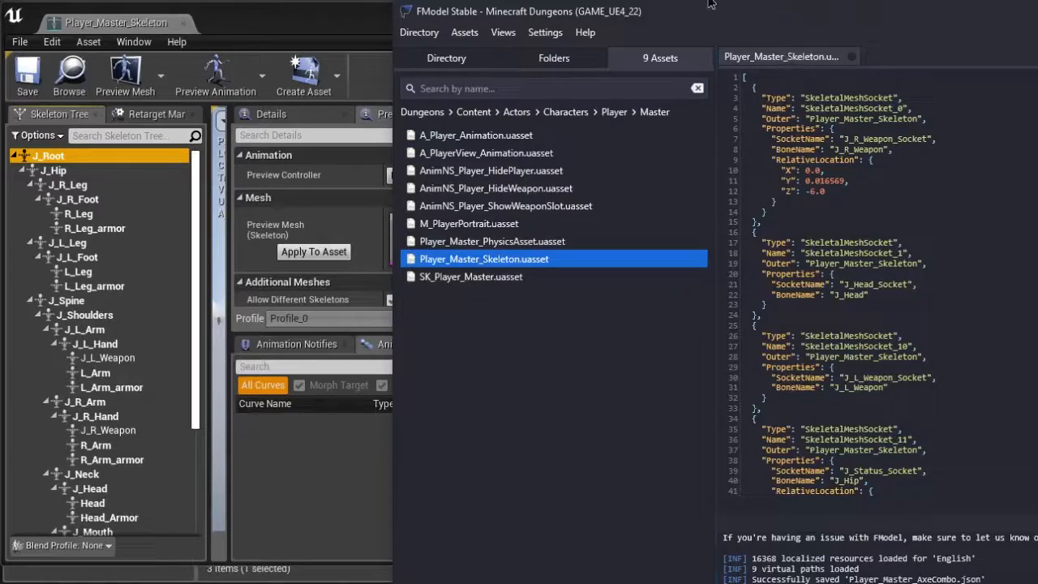
left_click_drag(813, 23, 888, 17)
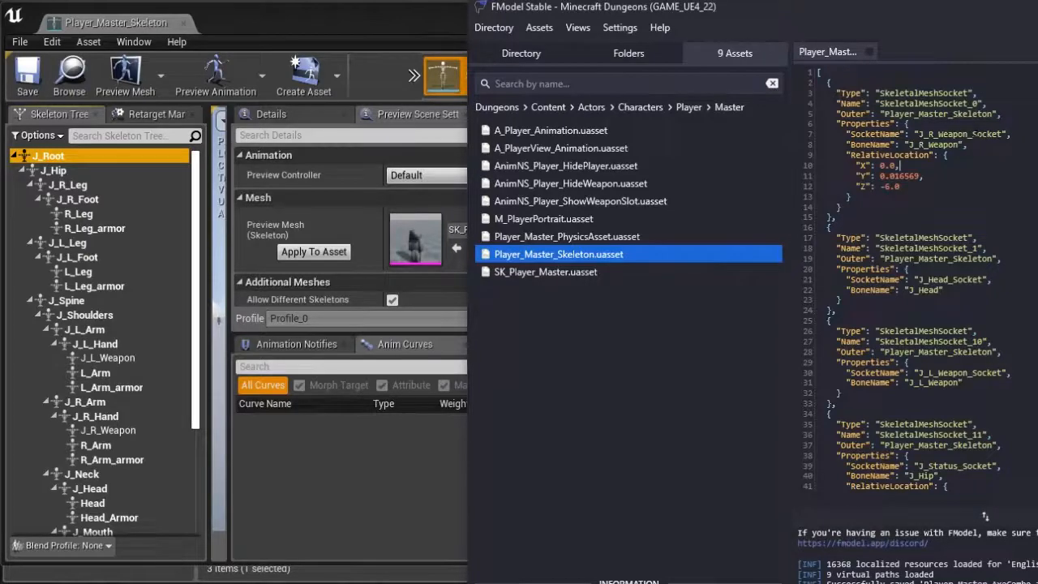
- Examine the SkeletalMeshSocket entries and the Skeleton entry in the file's JSON, noting each socket's SocketName and BoneName properties
scroll(911, 200, "down", 20)
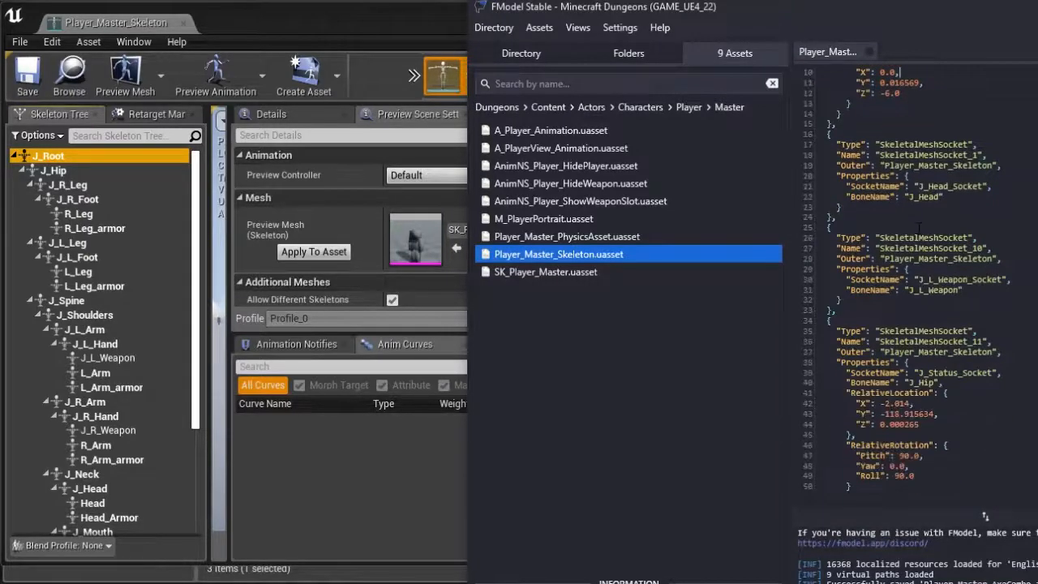
scroll(923, 217, "down", 20)
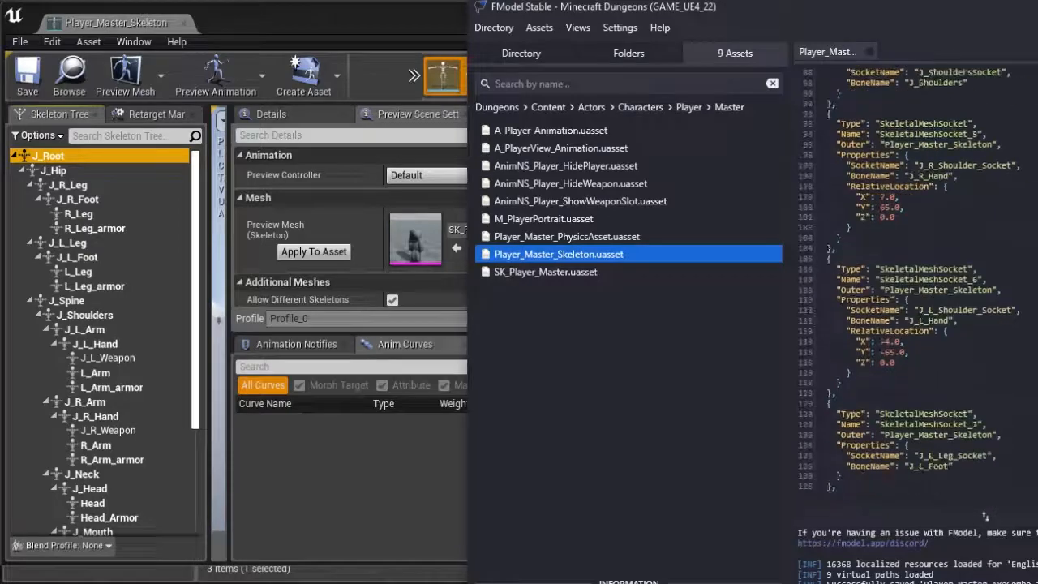
scroll(925, 204, "down", 2)
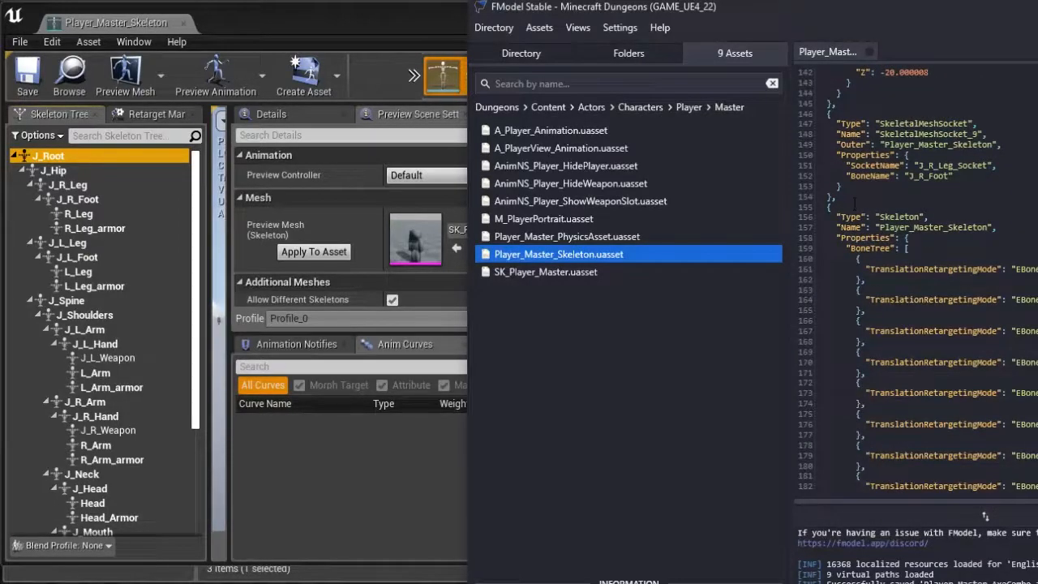
double_click(898, 216)
left_click_drag(898, 217, 901, 228)
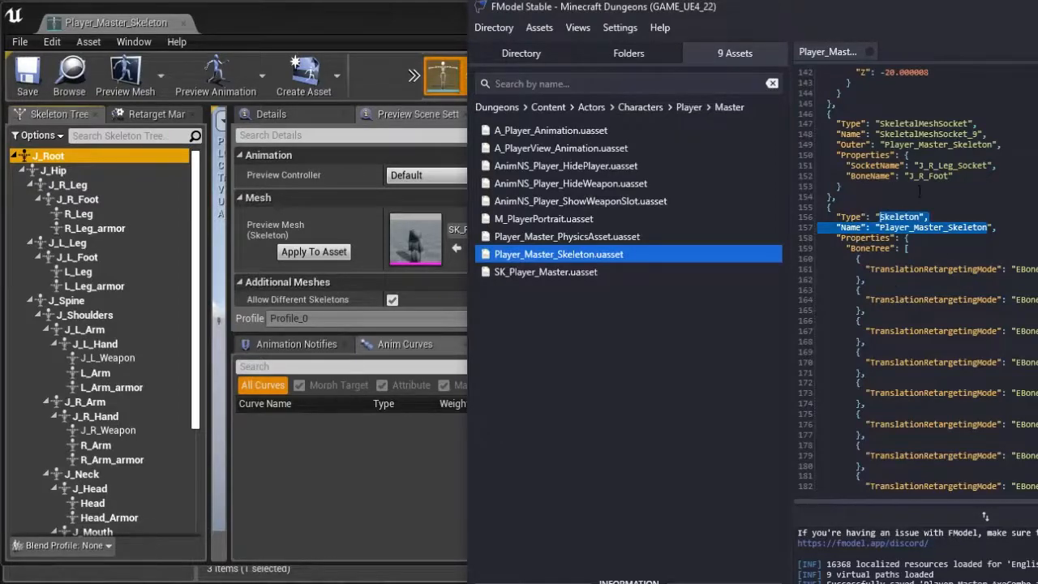
scroll(919, 191, "up", 20)
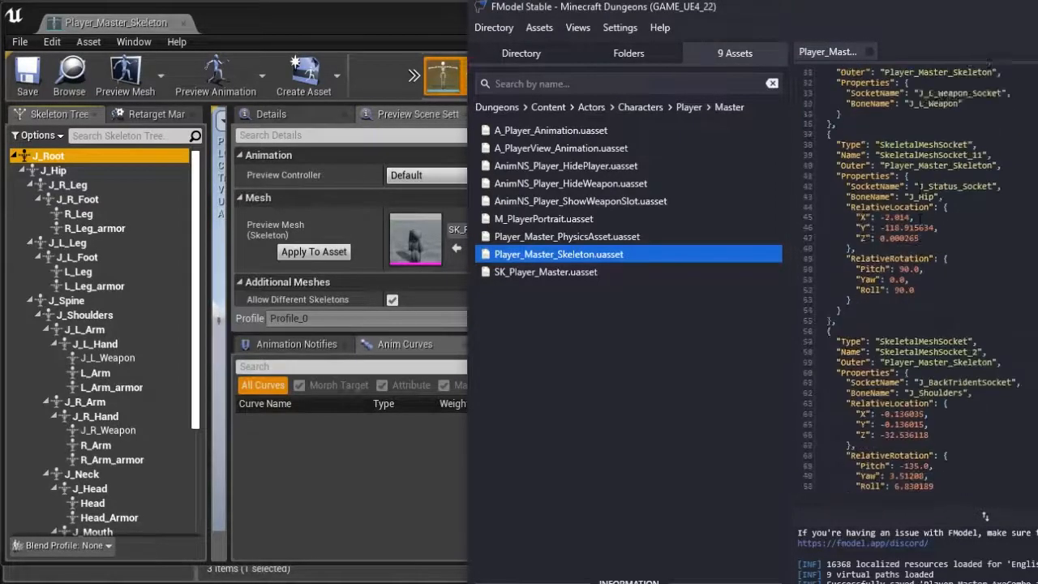
scroll(911, 218, "up", 10)
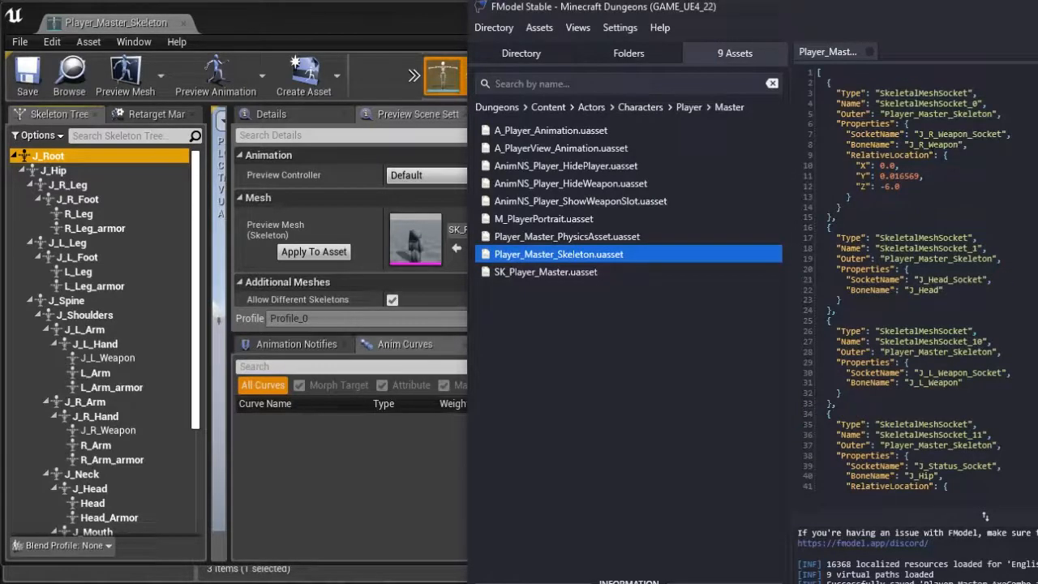
double_click(866, 135)
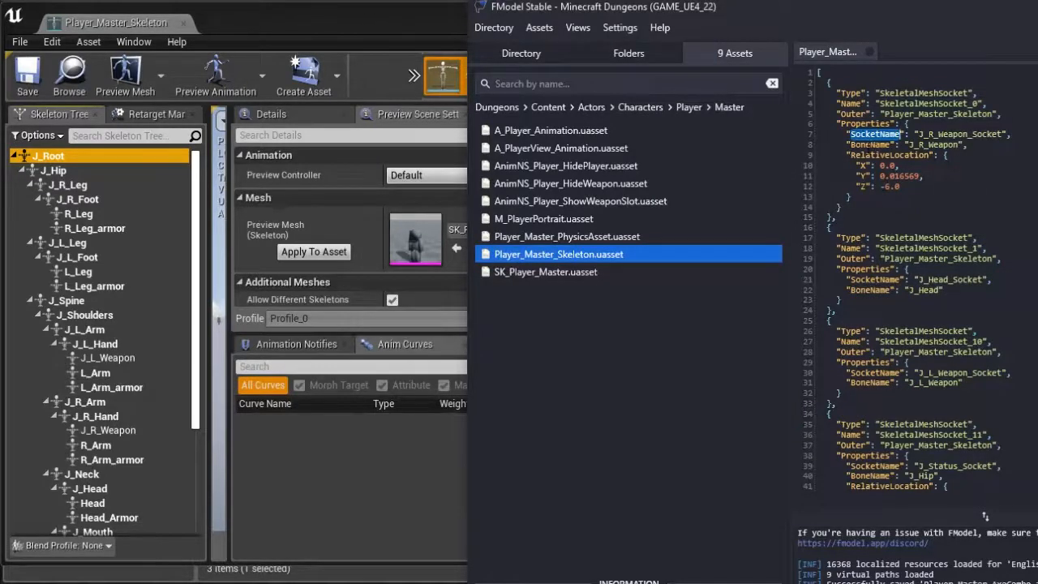
double_click(868, 146)
double_click(885, 135)
double_click(878, 143)
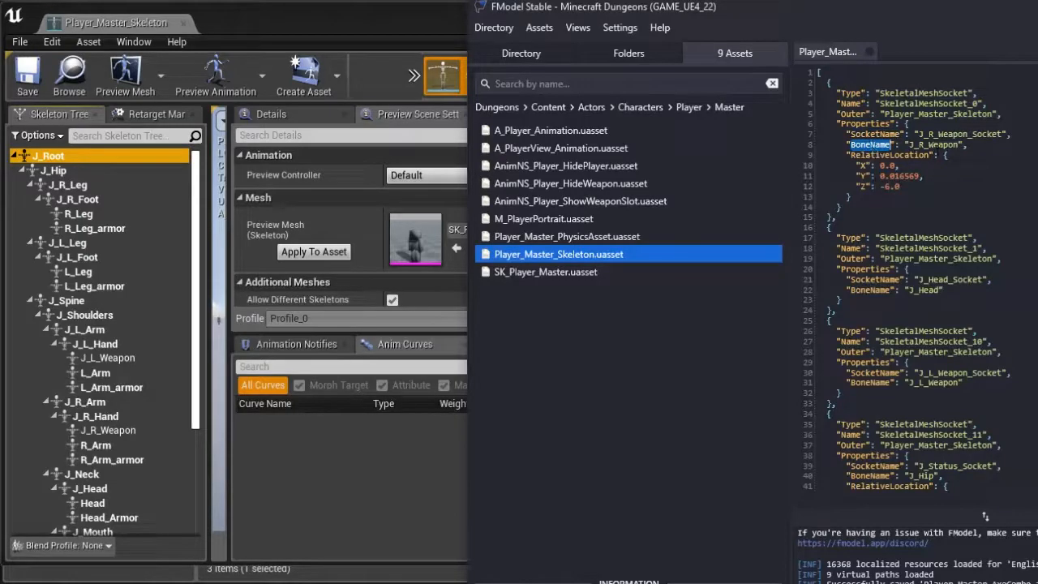
- Copy the first socket's bone name, J_R_Weapon, from the JSON and filter Unreal's skeleton tree by it
double_click(938, 147)
key("ctrl+c")
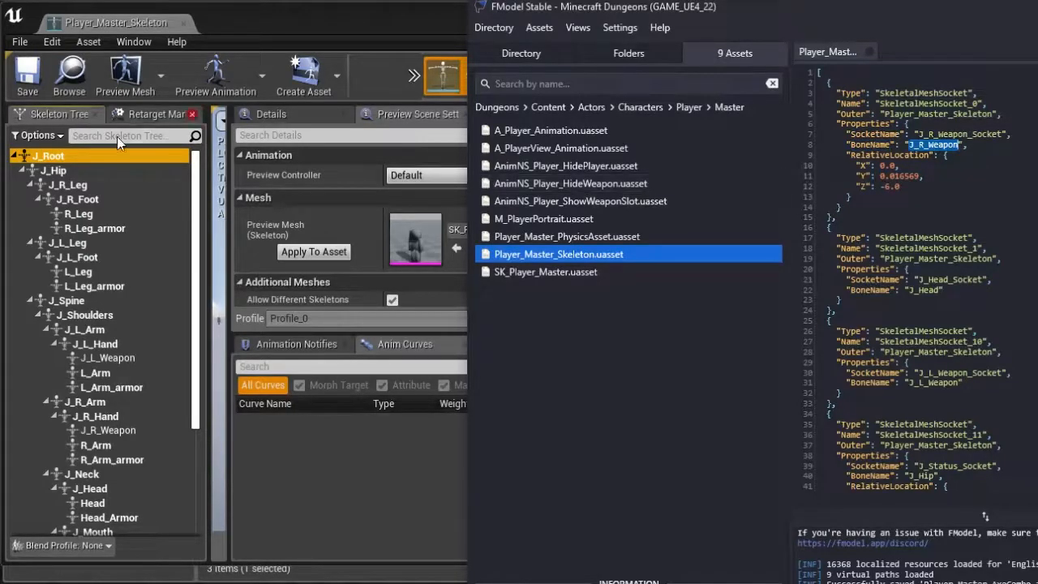
left_click(197, 147)
left_click(179, 143)
key("ctrl+v")
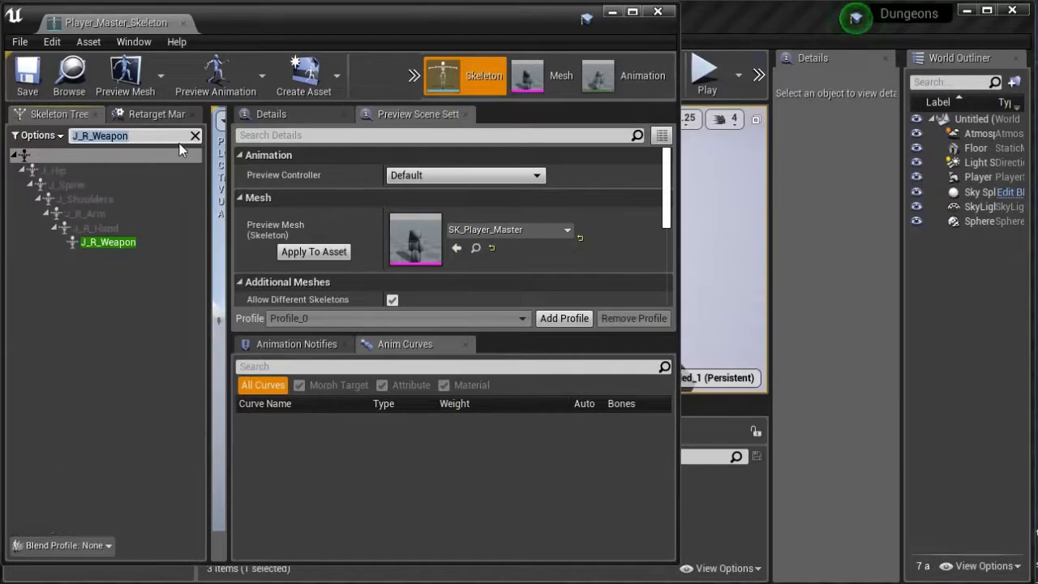
- Return to FModel and copy the socket name J_R_Weapon_Socket from the first SkeletalMeshSocket entry
key("alt+Tab")
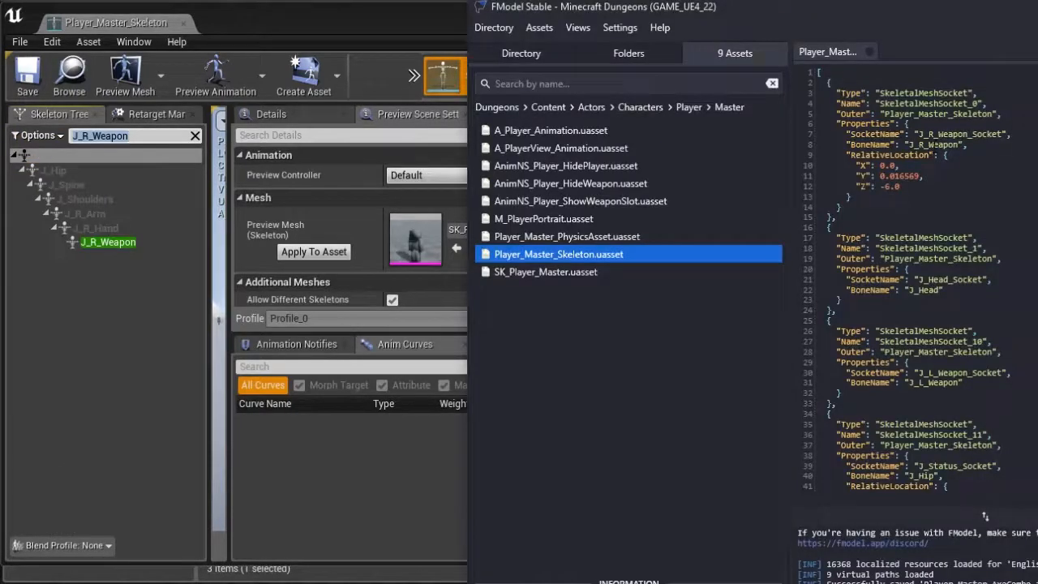
double_click(942, 134)
key("ctrl+c")
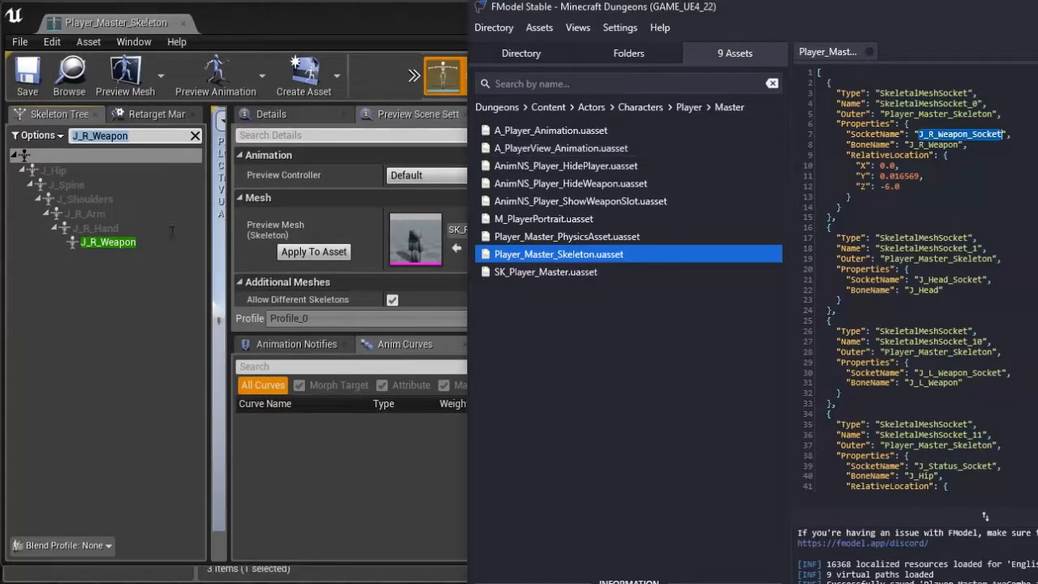
- In Unreal, add a socket to the J_R_Weapon bone, name it J_R_Weapon_Socket, and select it
key("alt+Tab")
right_click(98, 244)
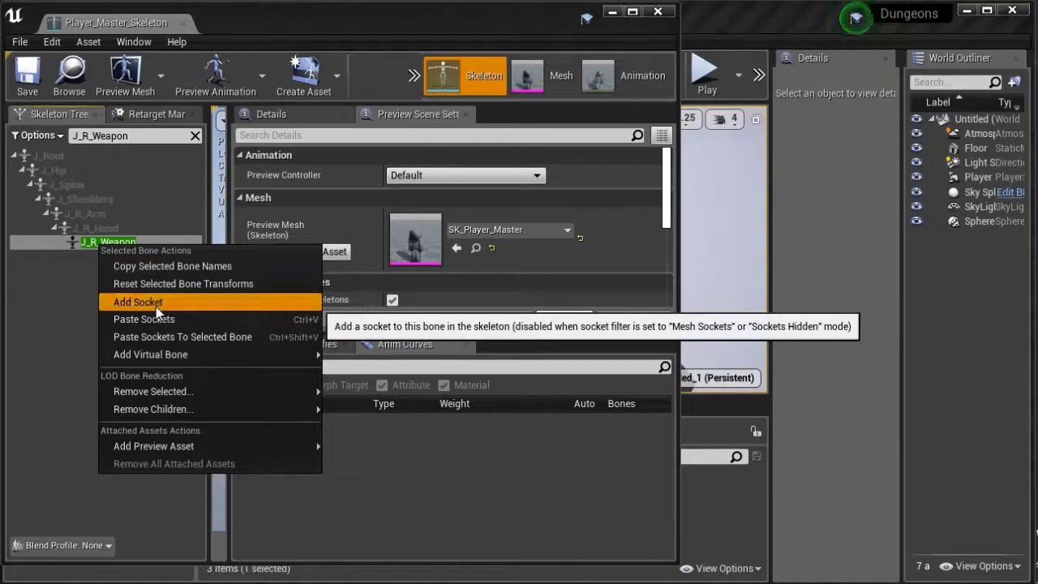
left_click(155, 304)
double_click(118, 260)
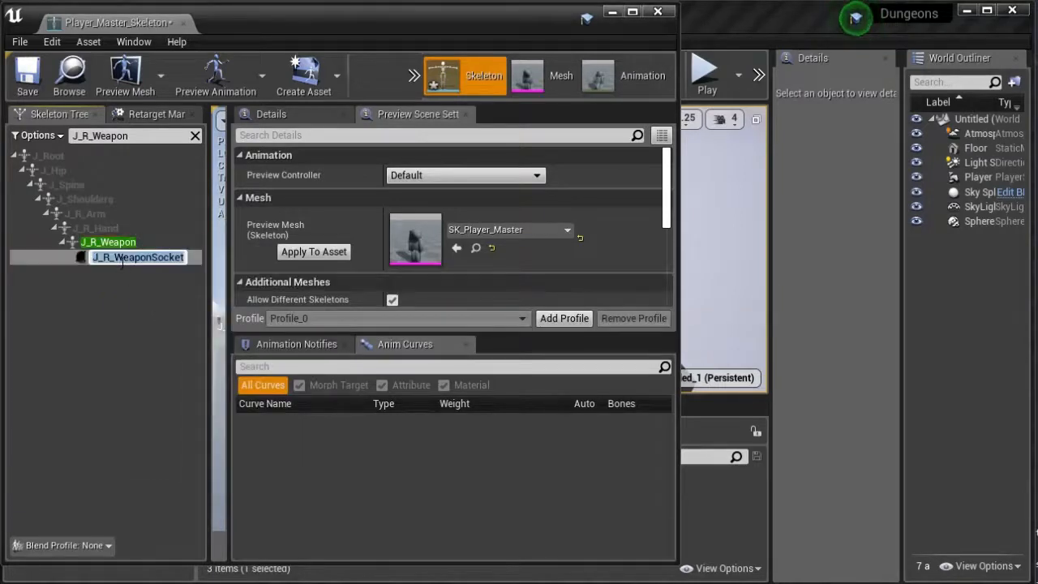
key("ctrl+v")
left_click(133, 300)
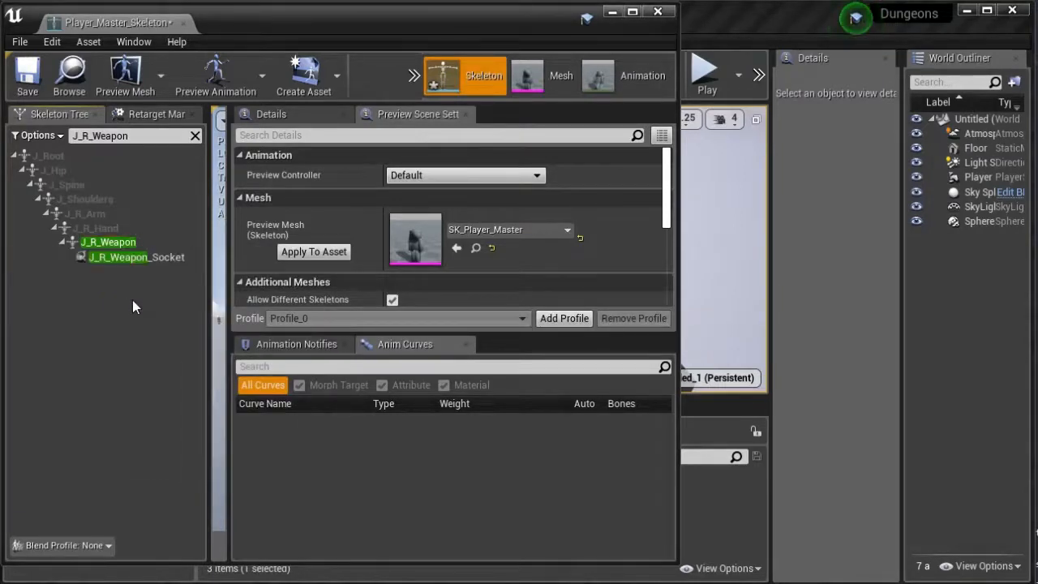
left_click(122, 259)
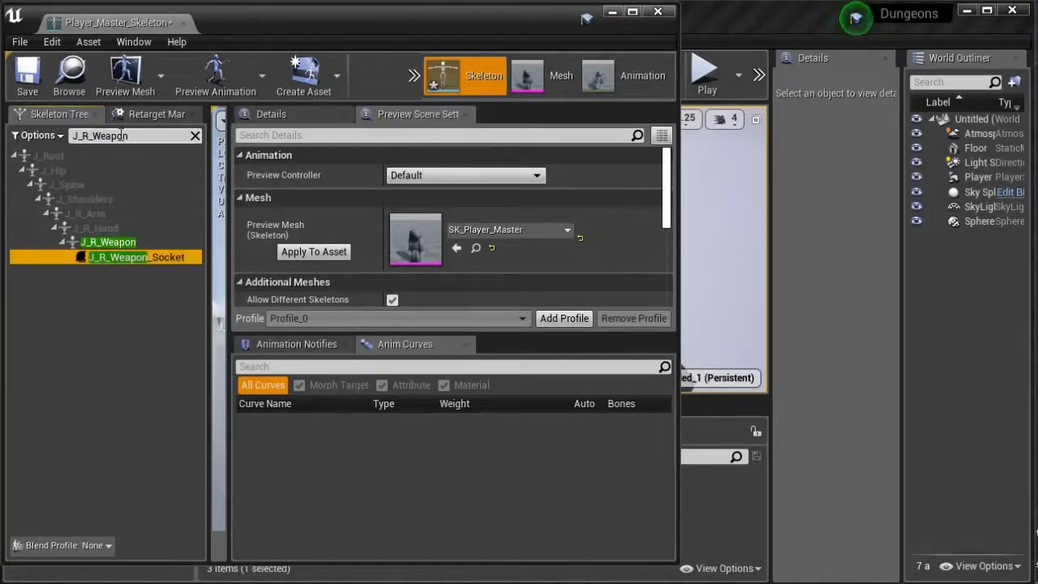
- Filter the skeleton tree by J_R_Weapon_Socket and show that socket's parameters in its details
type("_Socket")
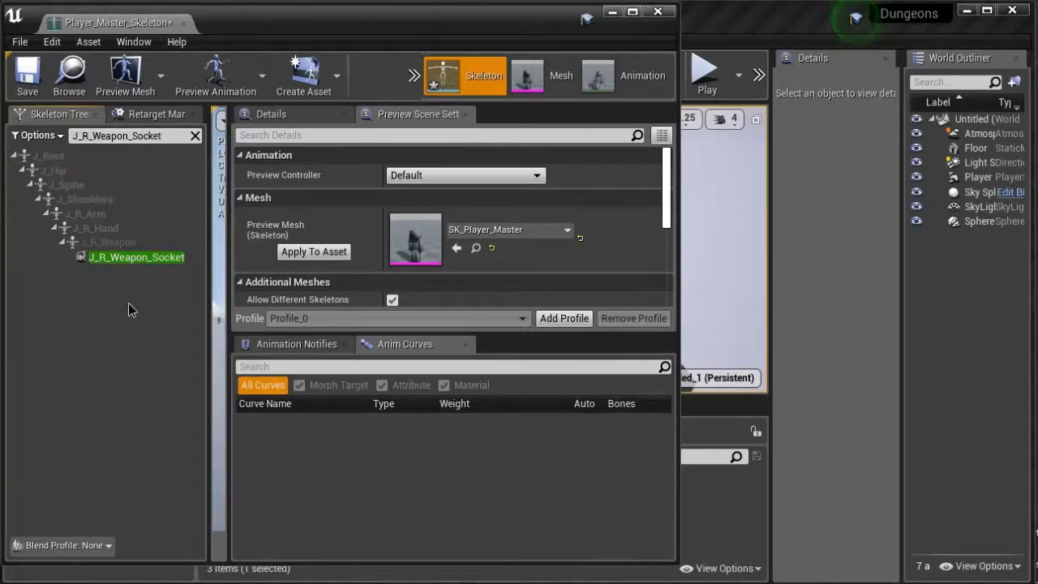
left_click(129, 257)
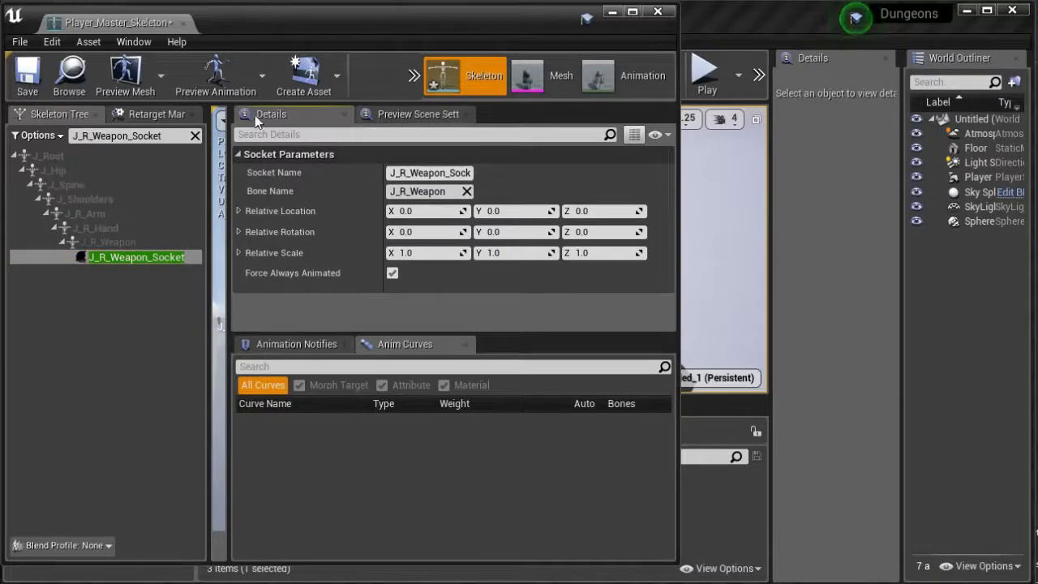
left_click(409, 114)
left_click(280, 115)
- Check the first socket entry's RelativeLocation in FModel and set J_R_Weapon_Socket's relative location Y to 0.016569 in Unreal
left_click(1036, 237)
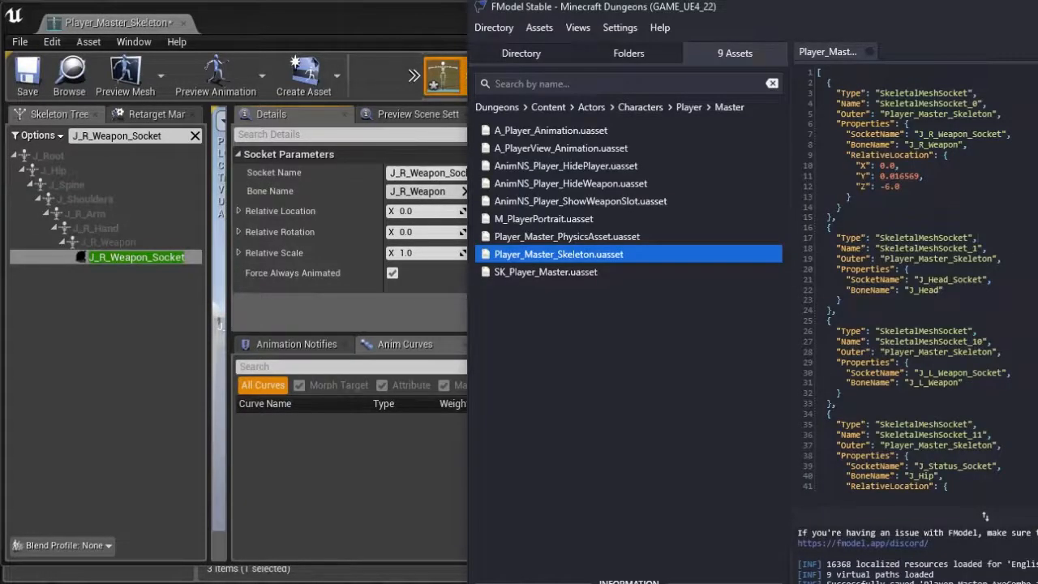
double_click(960, 135)
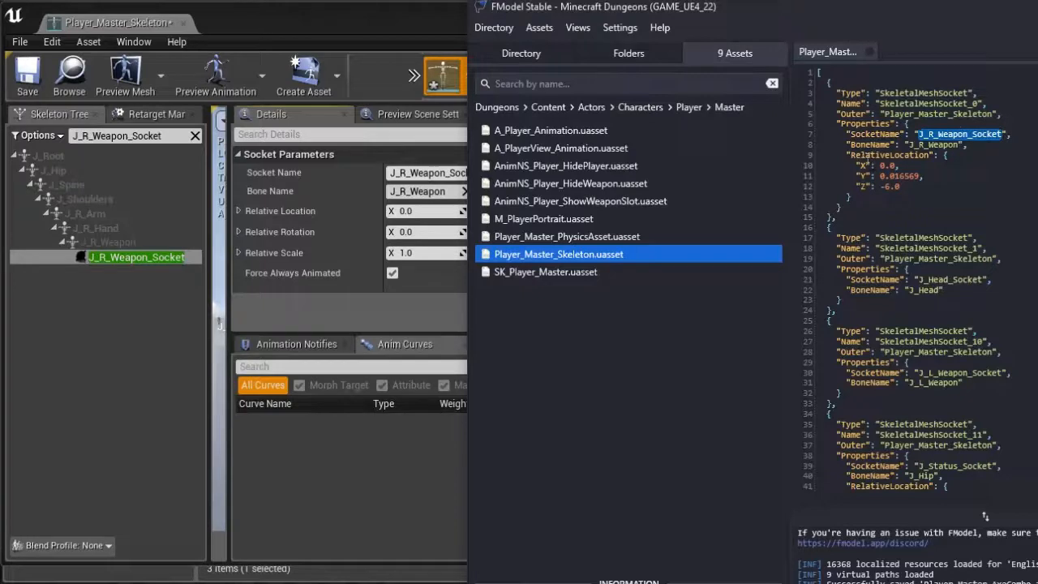
double_click(866, 156)
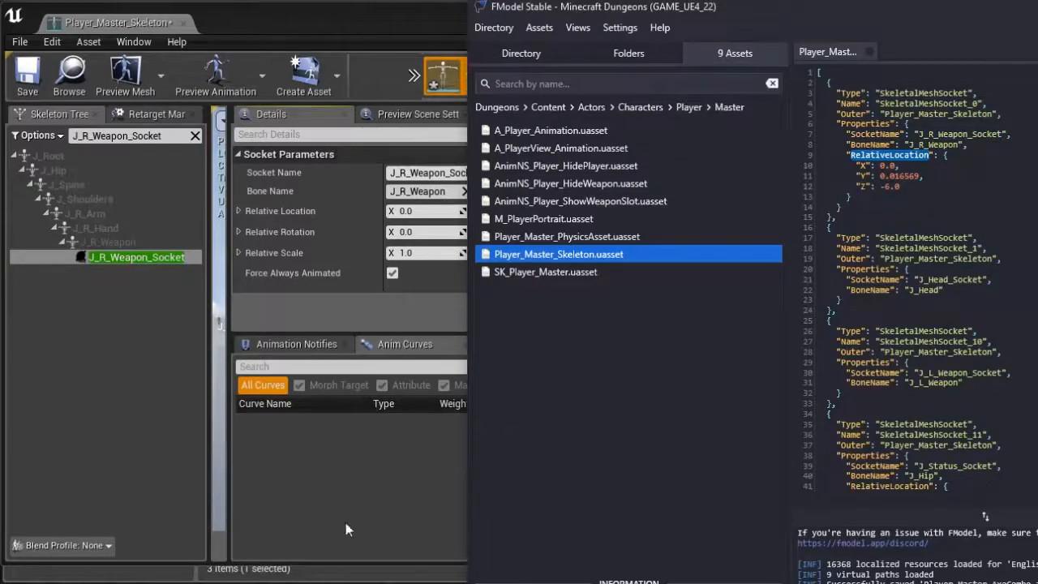
left_click(406, 253)
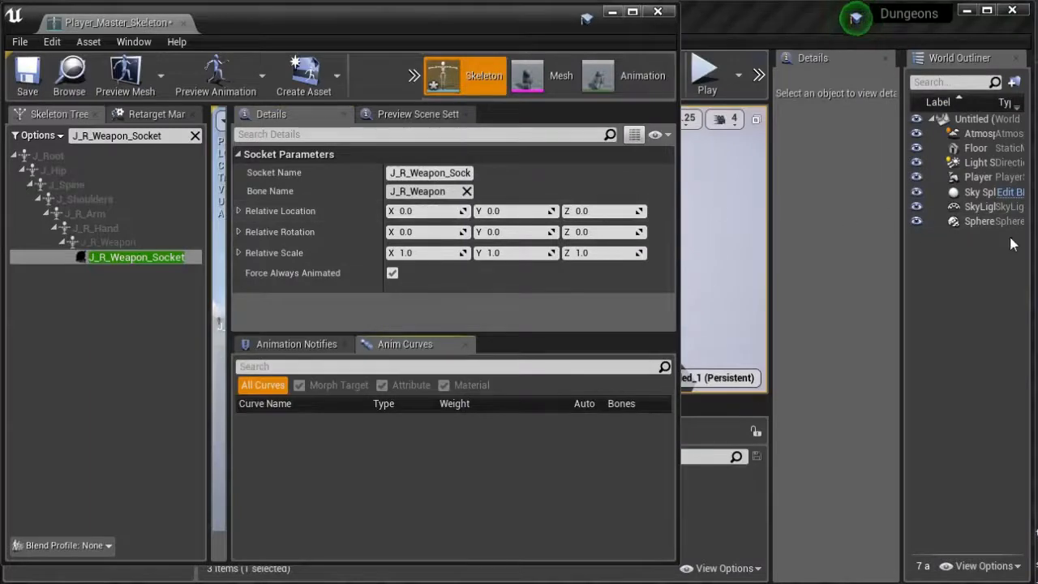
left_click(1033, 229)
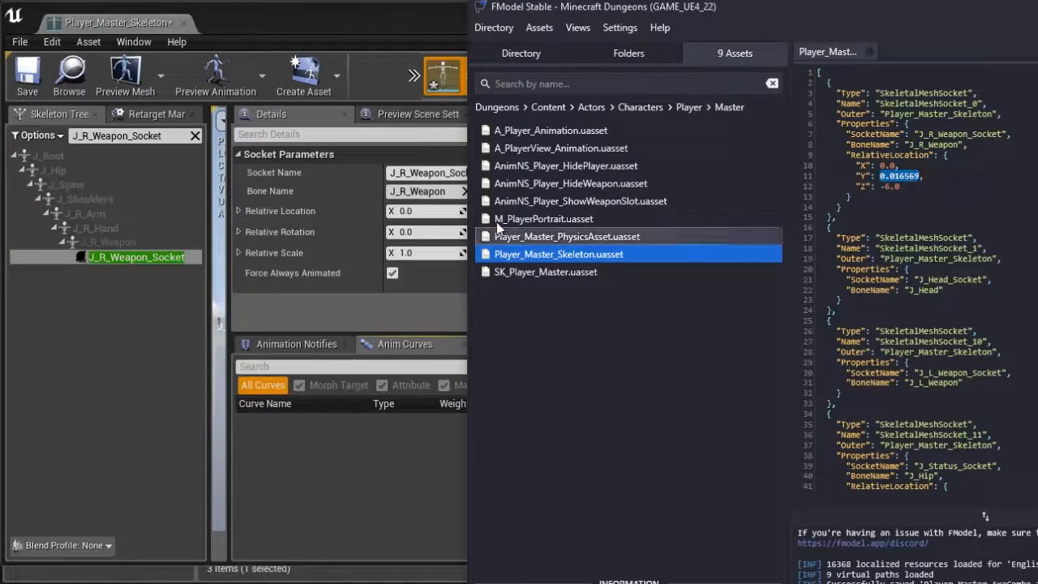
left_click(339, 502)
left_click(506, 210)
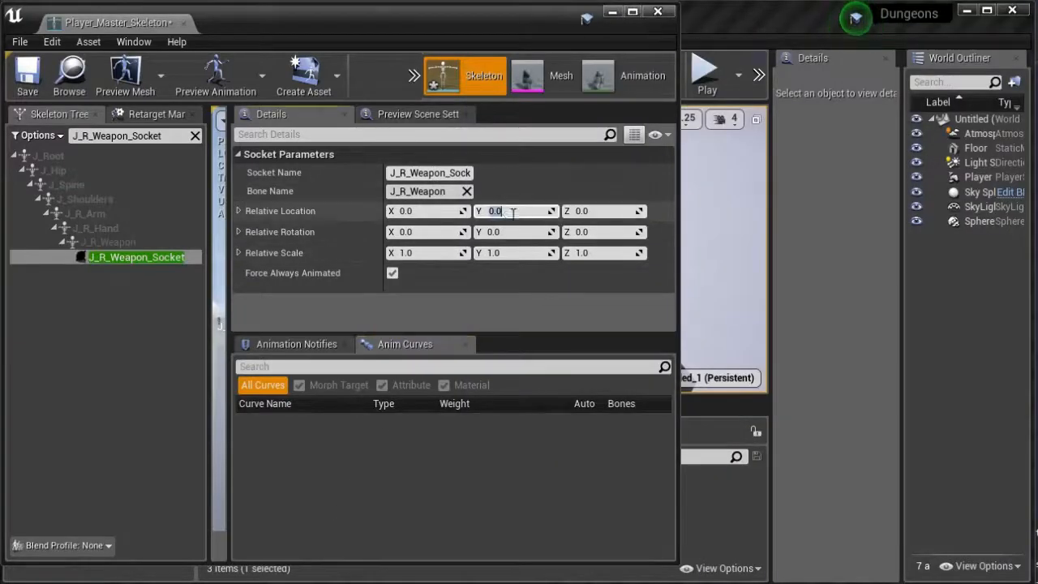
type("0.016569")
- Narrow the main Unreal window to keep the JSON visible, and set J_R_Weapon_Socket's relative location Z to -6.0
left_click(855, 264)
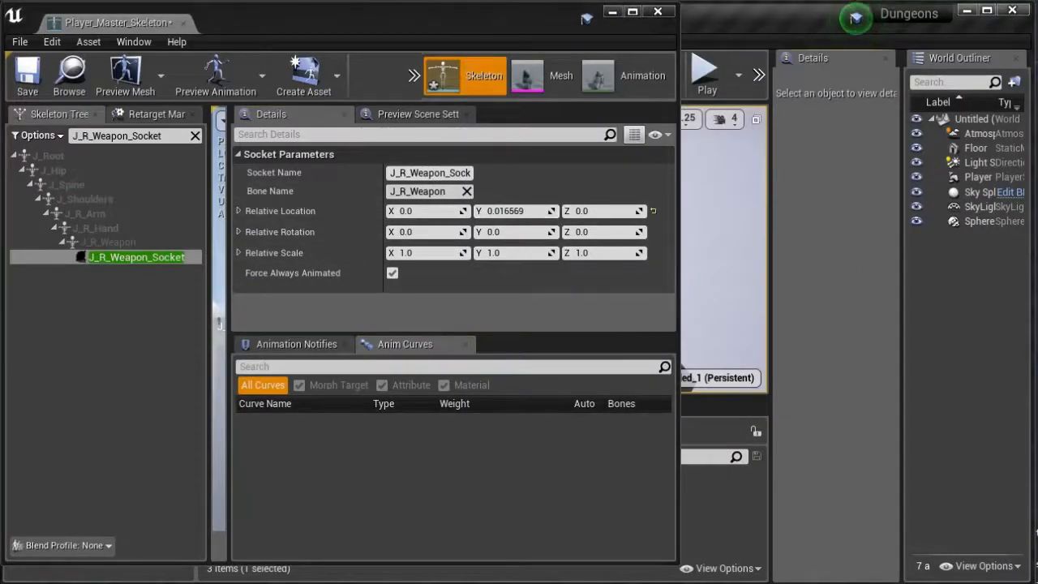
left_click_drag(1036, 259, 778, 261)
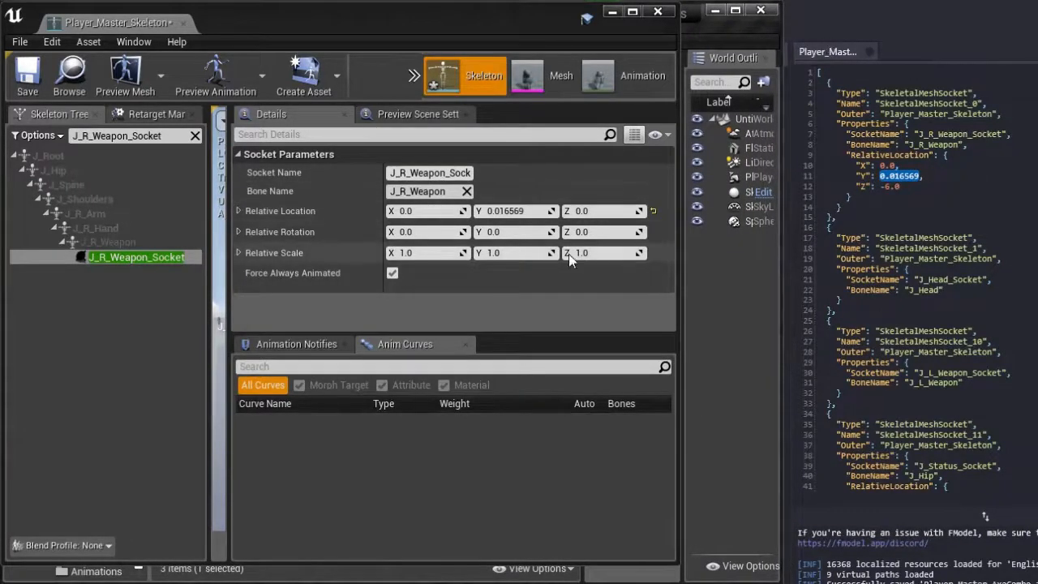
left_click(896, 187)
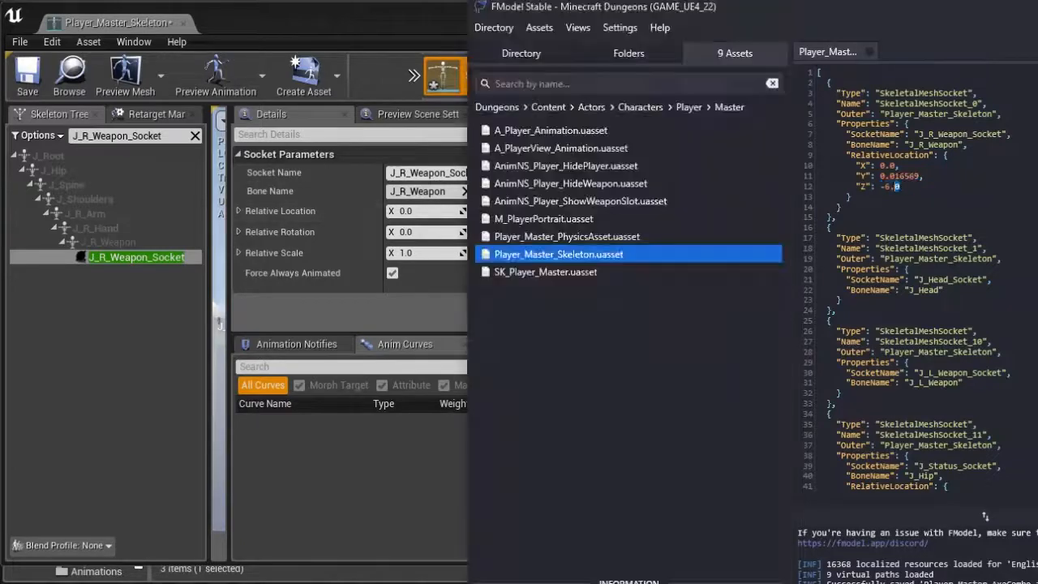
left_click(420, 502)
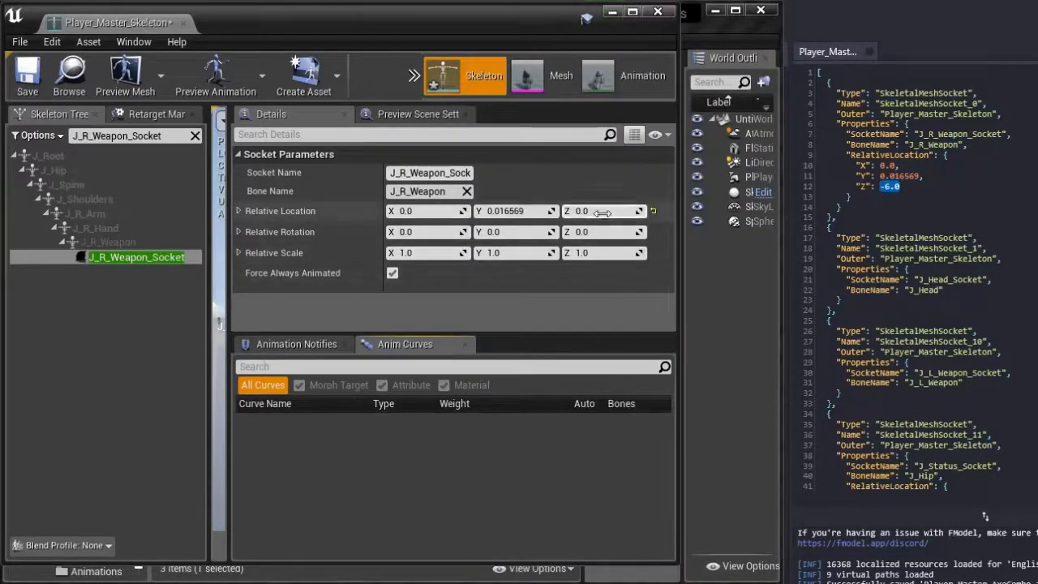
left_click(603, 211)
type("-6.0")
- Copy the bone name J_Head from the SkeletalMeshSocket_1 entry in FModel and filter Unreal's skeleton tree by it
left_click(899, 165)
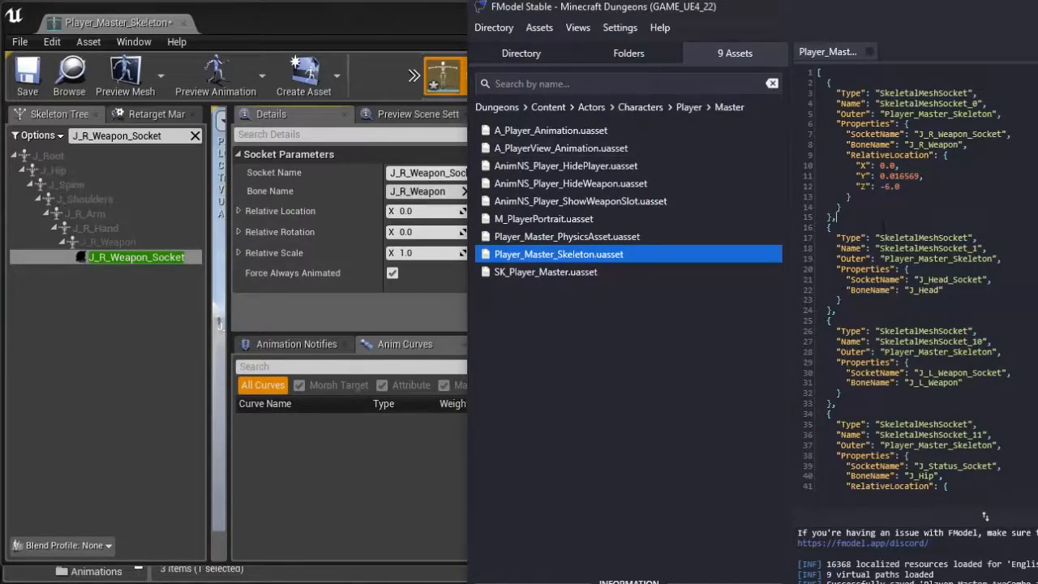
scroll(836, 217, "down", 2)
left_click(394, 436)
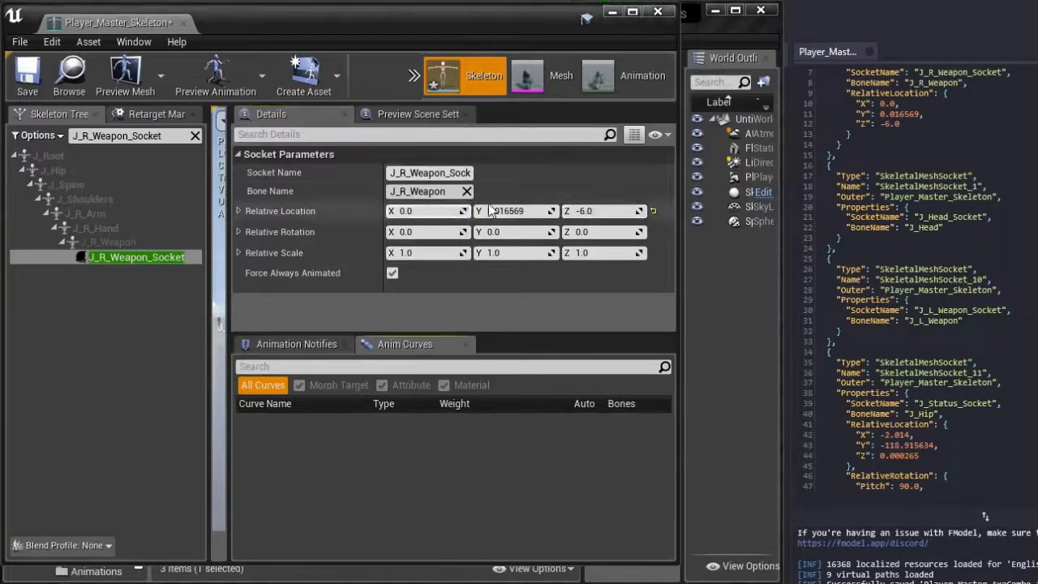
key("alt+Tab")
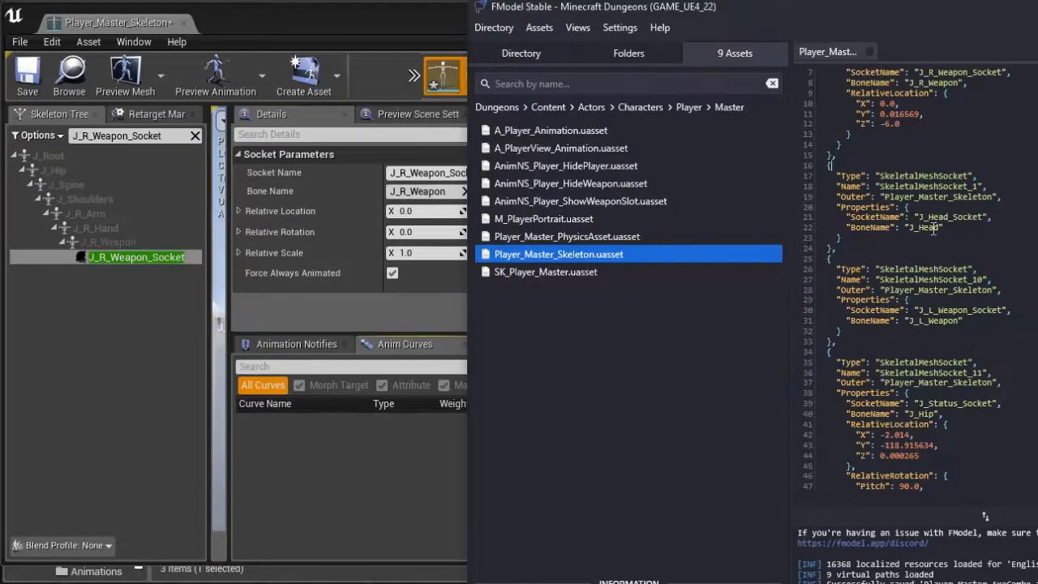
left_click(182, 136)
type("J_Head")
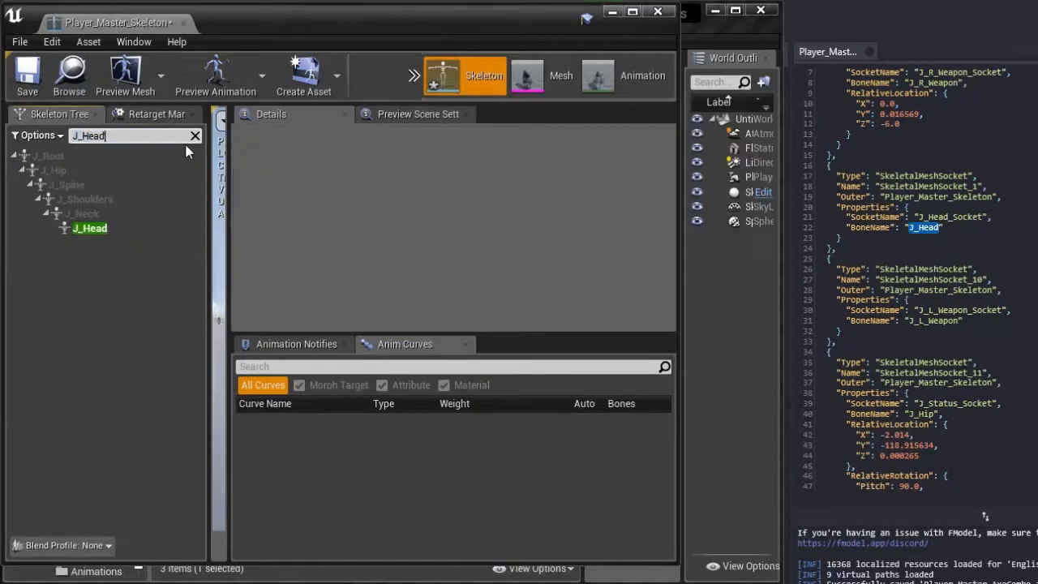
- Copy the socket name from the SkeletalMeshSocket_1 entry, then add a socket to the J_Head bone and name it J_Head_Socket
double_click(955, 220)
key("ctrl+c")
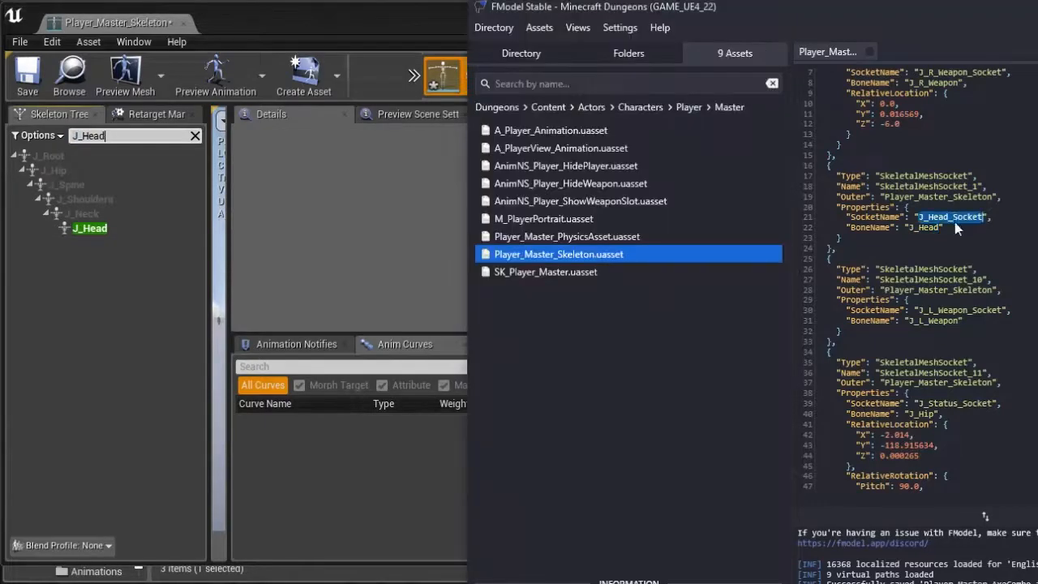
right_click(97, 232)
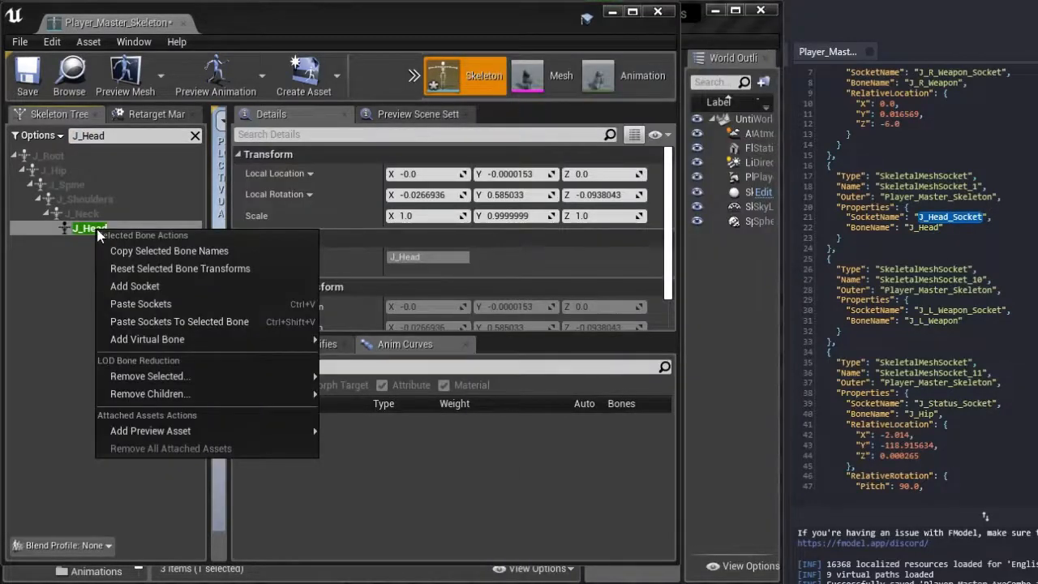
left_click(162, 303)
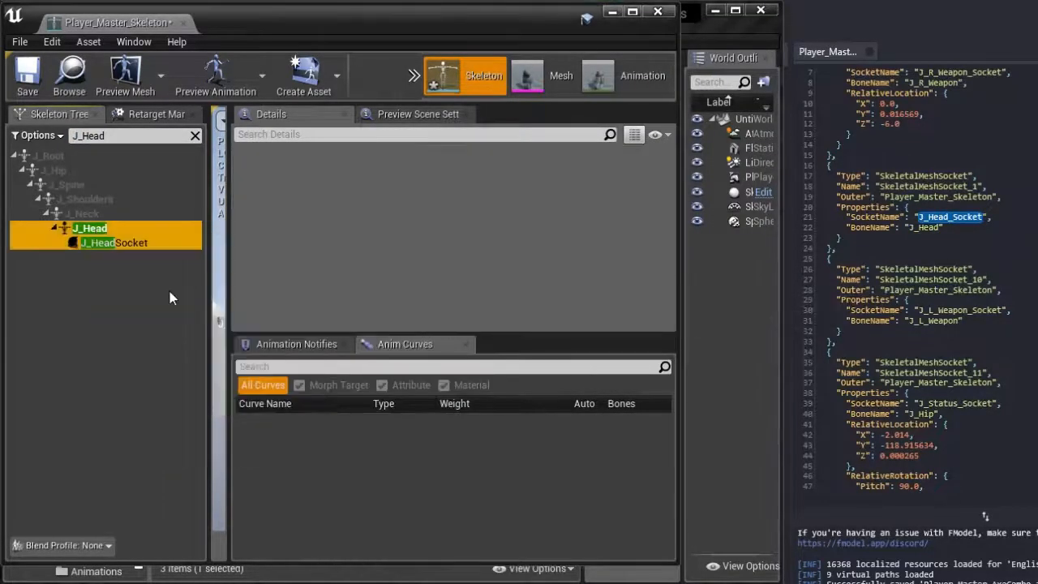
double_click(120, 245)
key("ctrl+v")
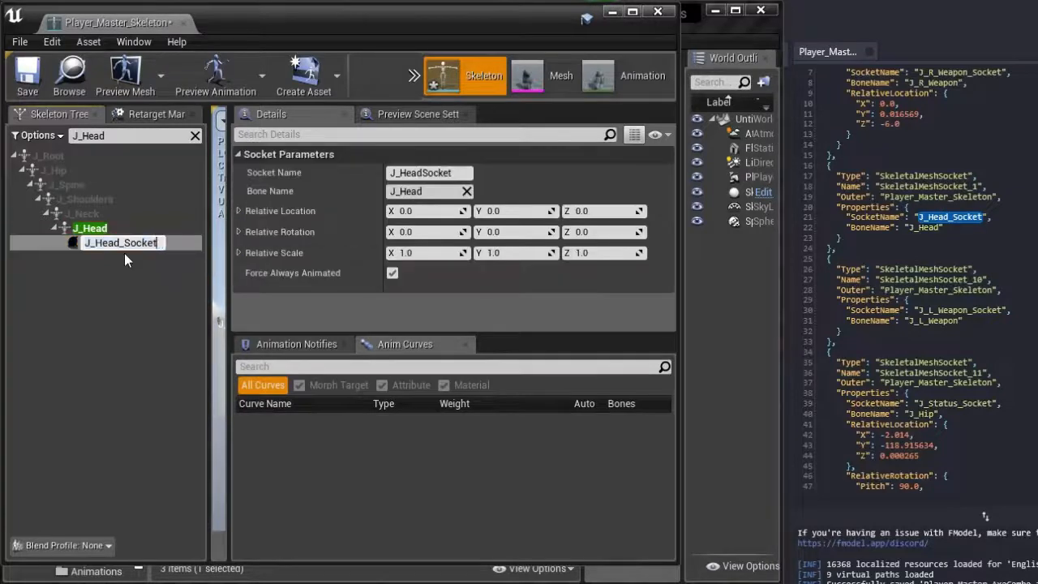
left_click(122, 309)
- Copy the bone name J_L_Weapon from the SkeletalMeshSocket_10 entry and filter the skeleton tree by it
left_click(884, 239)
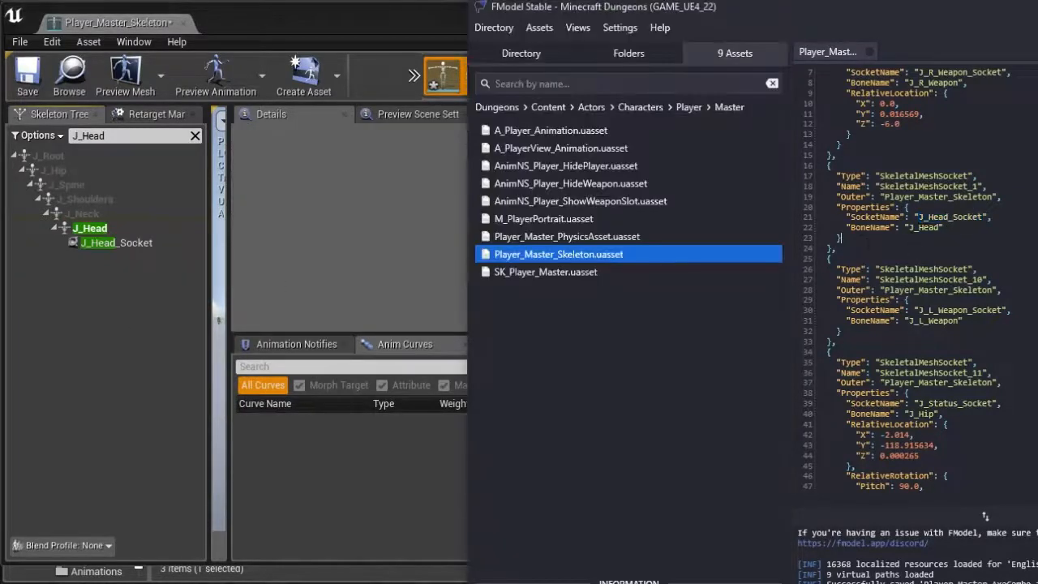
scroll(944, 283, "down", 2)
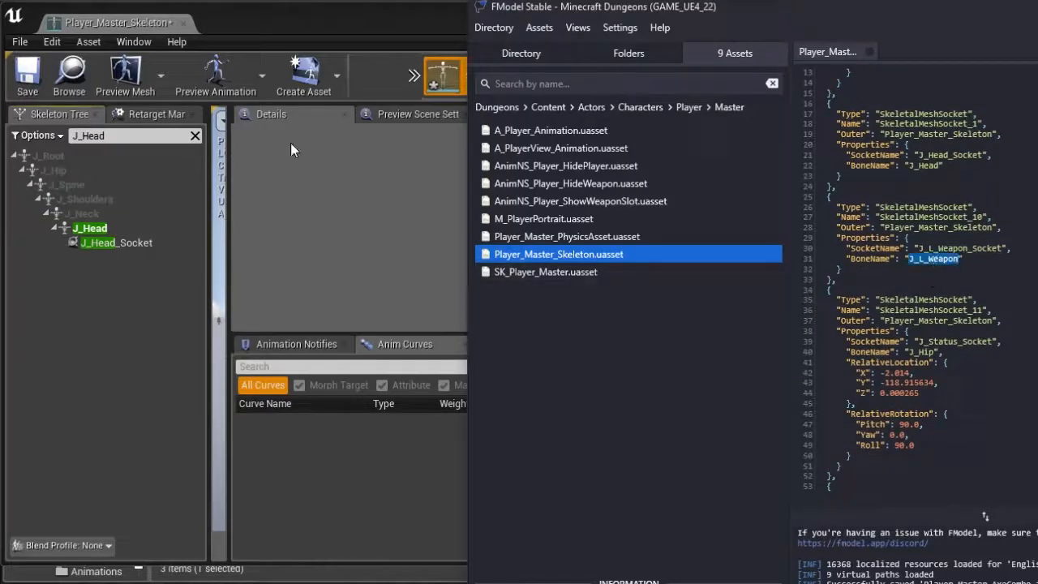
left_click(143, 137)
type("J_L_Weapon")
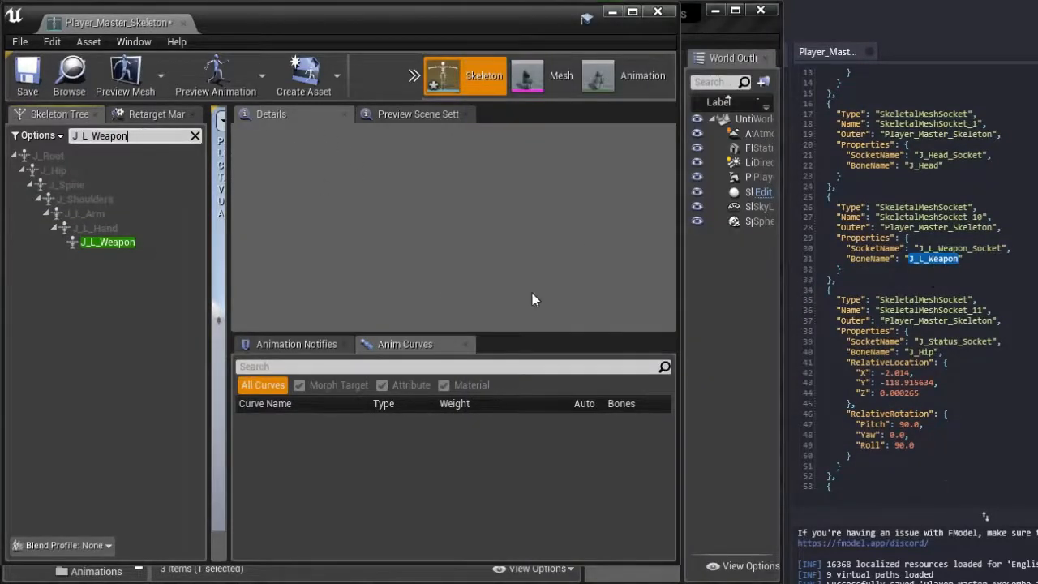
- Copy the socket name from the SkeletalMeshSocket_10 entry, then add a socket to the J_L_Weapon bone and name it J_L_Weapon_Socket
double_click(964, 248)
key("ctrl+c")
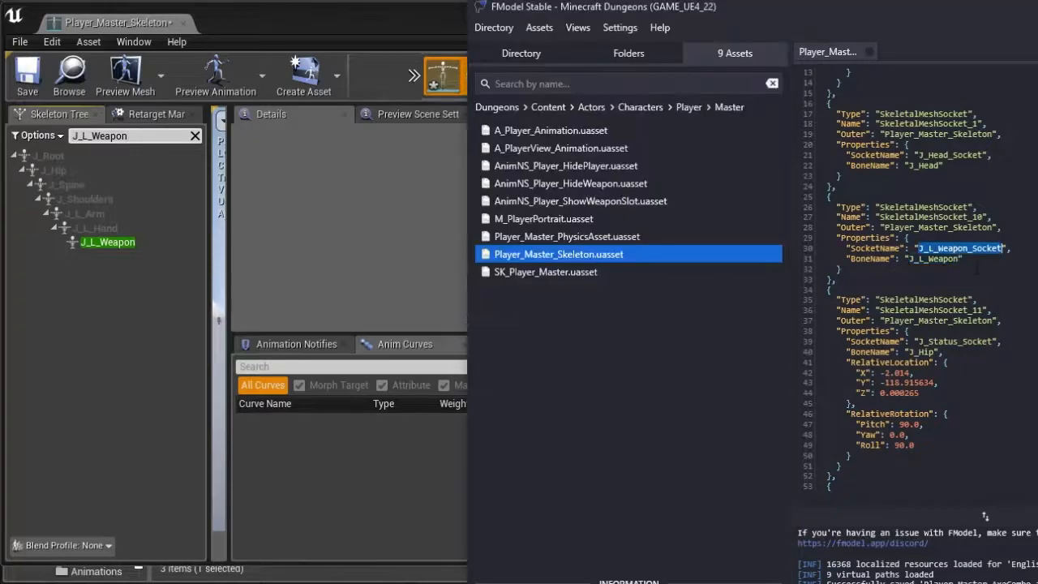
right_click(73, 244)
left_click(148, 297)
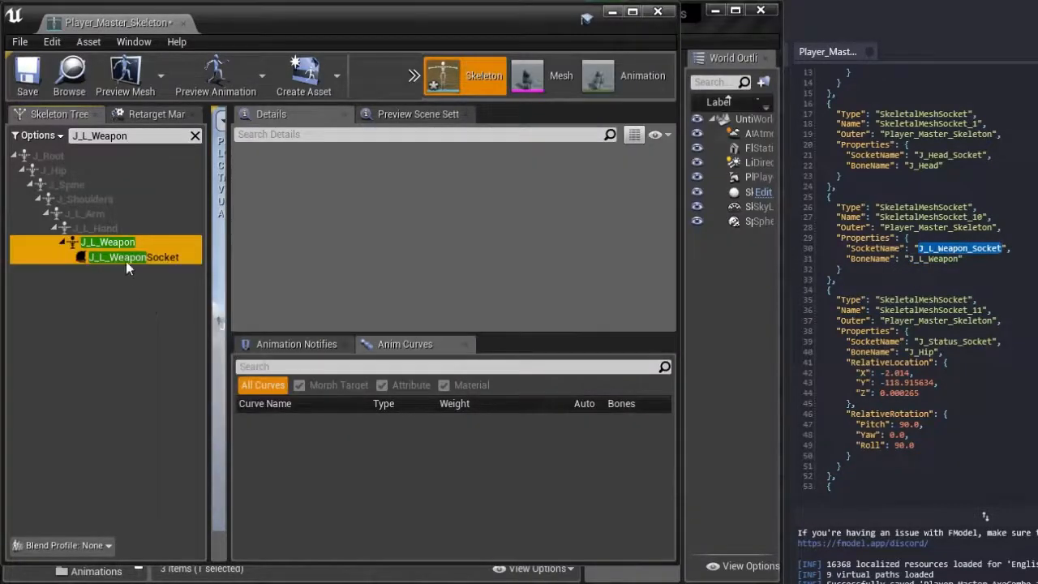
double_click(126, 261)
key("ctrl+v")
left_click(138, 299)
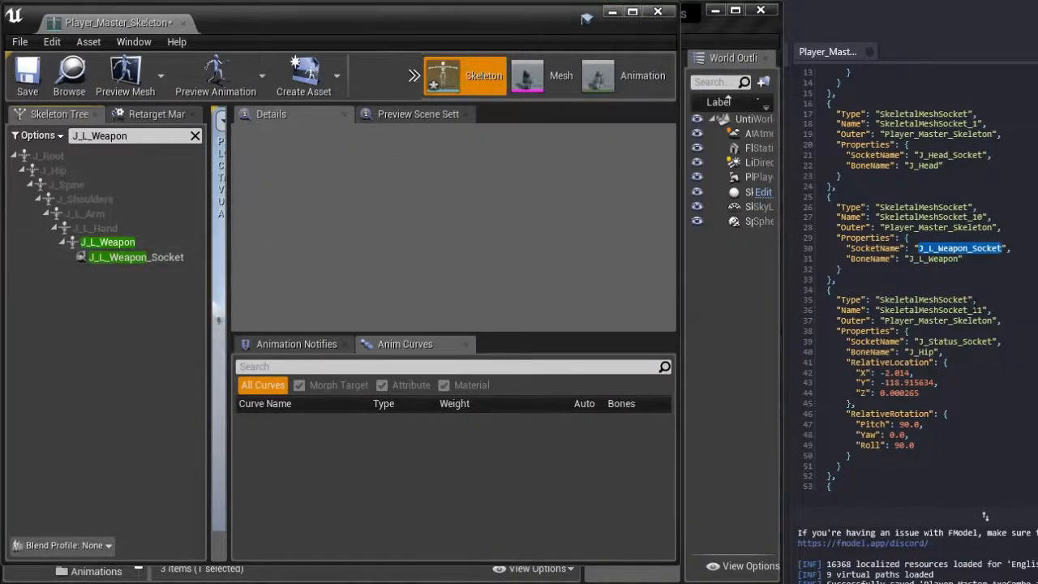
- Copy the bone name J_Hip from the SkeletalMeshSocket_11 entry and filter the skeleton tree by it
scroll(985, 516, "down", 2)
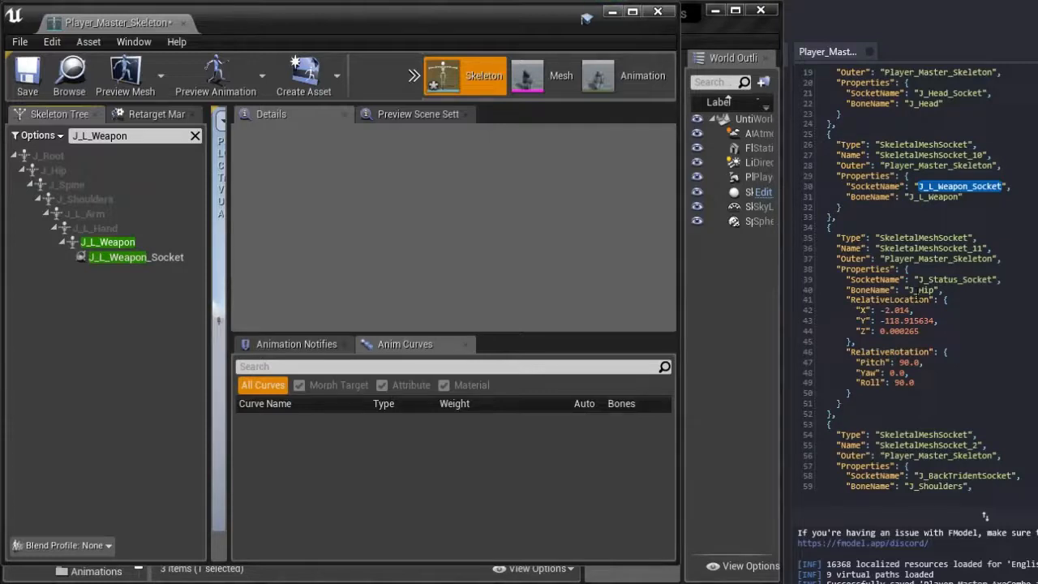
double_click(945, 280)
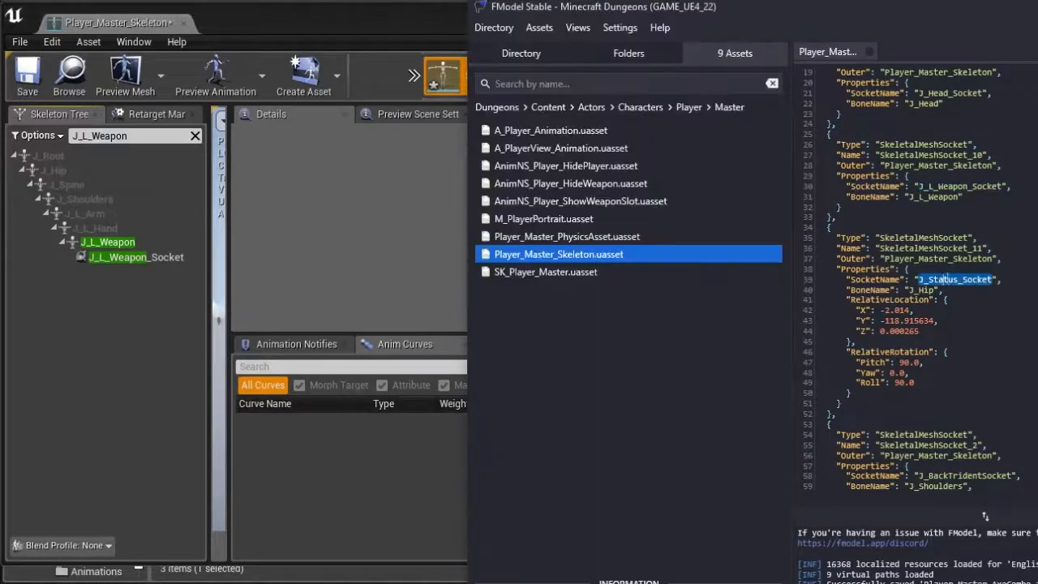
double_click(921, 290)
key("ctrl+c")
left_click(133, 137)
key("ctrl+a")
key("ctrl+v")
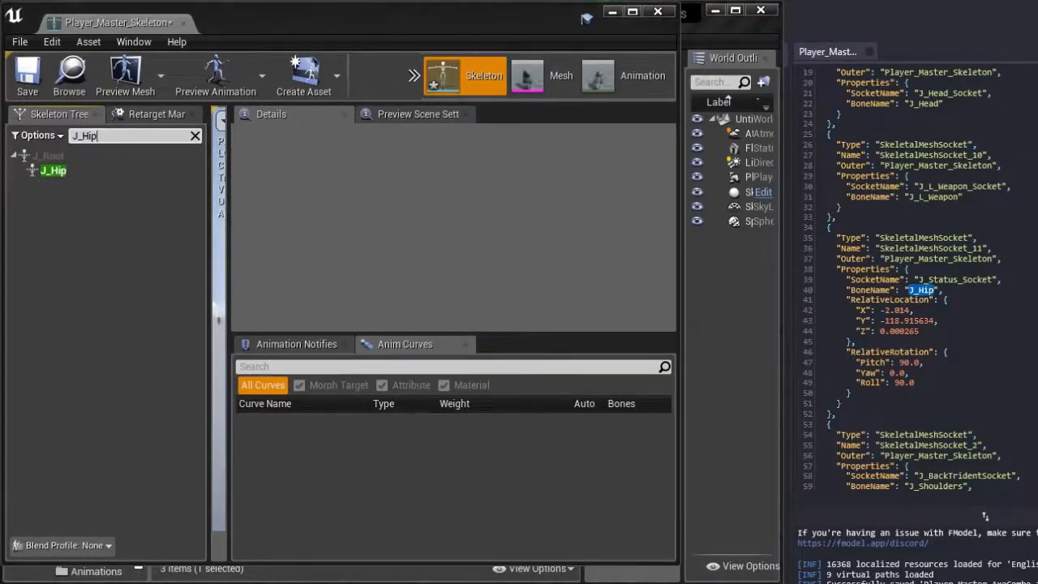
- Set up J_Status_Socket on the J_Hip bone and fill in its relative location from the SkeletalMeshSocket_11 entry
double_click(946, 280)
left_click(134, 136)
key("ctrl+v")
left_click(86, 184)
left_click(426, 211)
key("ctrl+v")
mouse_move(880, 310)
left_mouse_down()
mouse_move(909, 311)
mouse_move(918, 362)
mouse_move(924, 352)
mouse_move(910, 377)
mouse_move(929, 374)
left_mouse_up()
- Create J_BackTridentSocket on J_Shoulders with relative location X -0.136035, and copy over the -135.0 rotation value from its JSON entry
scroll(917, 363, "down", 5)
double_click(937, 321)
key("ctrl+v")
left_click(426, 210)
key("ctrl+v")
left_click_drag(899, 403, 929, 403)
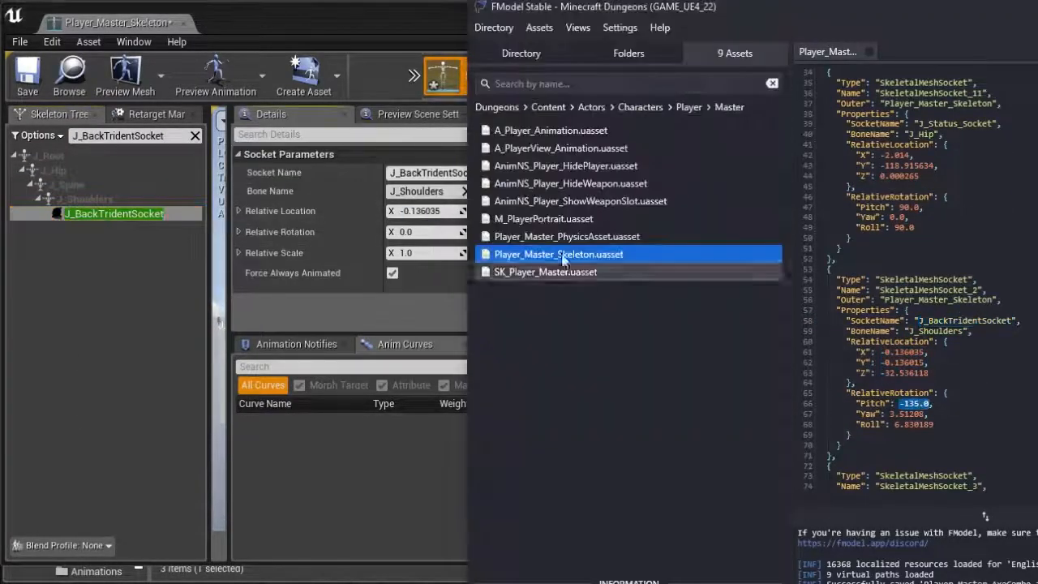
left_click(426, 232)
key("ctrl+v")
- Create J_Status_Socket_Center on the J_Hip bone and copy its 90 pitch value from the SkeletalMeshSocket_3 entry
scroll(917, 362, "down", 7)
left_click(133, 136)
key("ctrl+v")
double_click(963, 300)
key("ctrl+v")
double_click(905, 330)
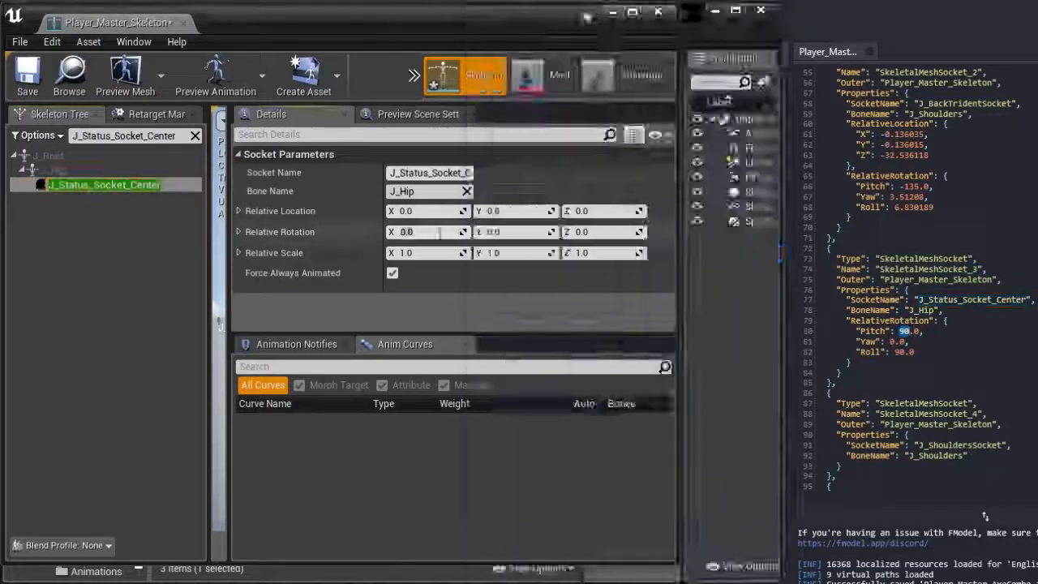
- Create J_ShouldersSocket on J_Shoulders and J_R_Shoulder_Socket on J_R_Hand, and copy the latter's relative location X value of 7.0
scroll(917, 362, "down", 4)
double_click(961, 321)
double_click(927, 424)
left_click(141, 137)
key("ctrl+v")
double_click(964, 414)
key("ctrl+v")
scroll(917, 362, "down", 4)
left_click_drag(880, 320, 896, 320)
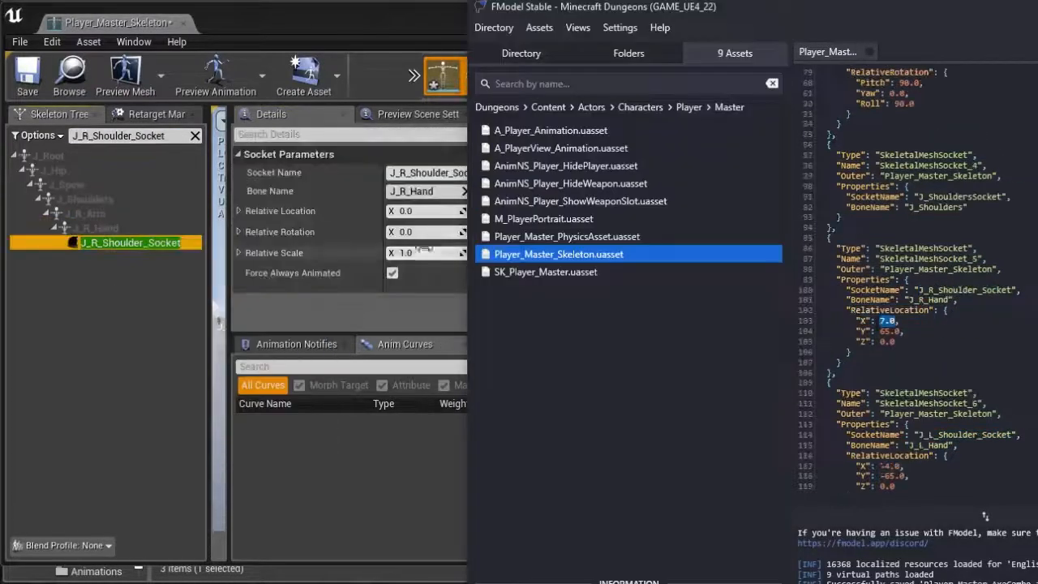
- Create J_L_Shoulder_Socket on the J_L_Hand bone and copy its relative location X value of -4.0 from the JSON
double_click(928, 445)
key("ctrl+v")
double_click(965, 434)
key("ctrl+v")
mouse_move(880, 466)
left_mouse_down()
mouse_move(905, 476)
mouse_move(900, 466)
left_mouse_up()
- Filter the skeleton tree by J_L_Foot and create a socket named J_L_Leg_Socket on that bone
scroll(917, 362, "down", 7)
double_click(927, 373)
left_click(141, 136)
key("ctrl+v")
double_click(953, 363)
key("ctrl+v")
- Filter the skeleton tree by J_Shoulders and add a socket named J_Back_Socket to that bone
double_click(943, 465)
left_click(142, 137)
key("ctrl+v")
right_click(89, 199)
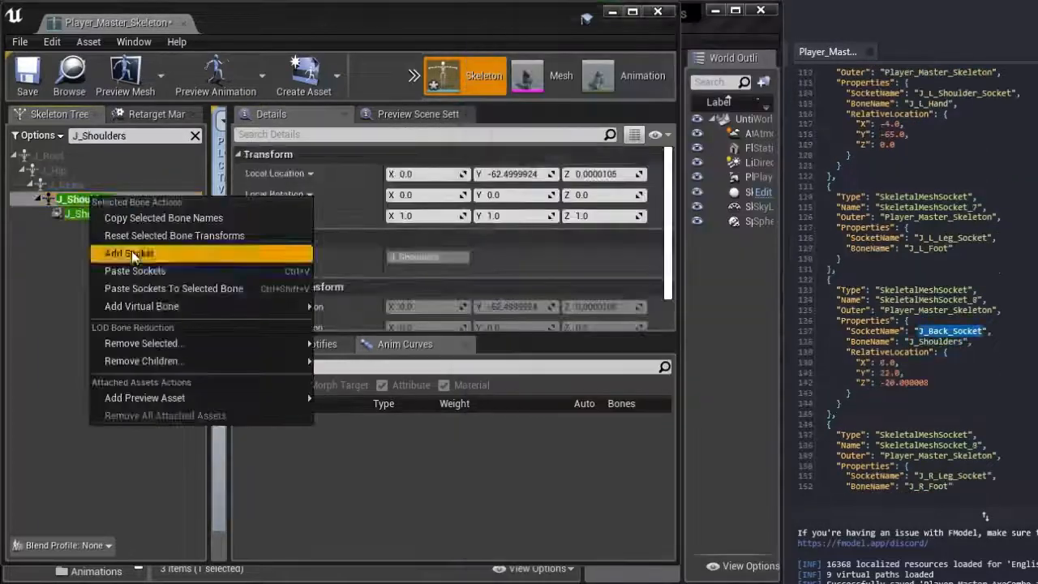
left_click(211, 248)
key("ctrl+v")
- Add a socket named J_R_Leg_Socket to the J_R_Foot bone and check the JSON for any remaining socket entries
scroll(917, 362, "down", 5)
double_click(952, 414)
right_click(81, 199)
left_click(138, 248)
key("ctrl+v")
left_click_drag(992, 415, 847, 435)
scroll(957, 363, "down", 7)
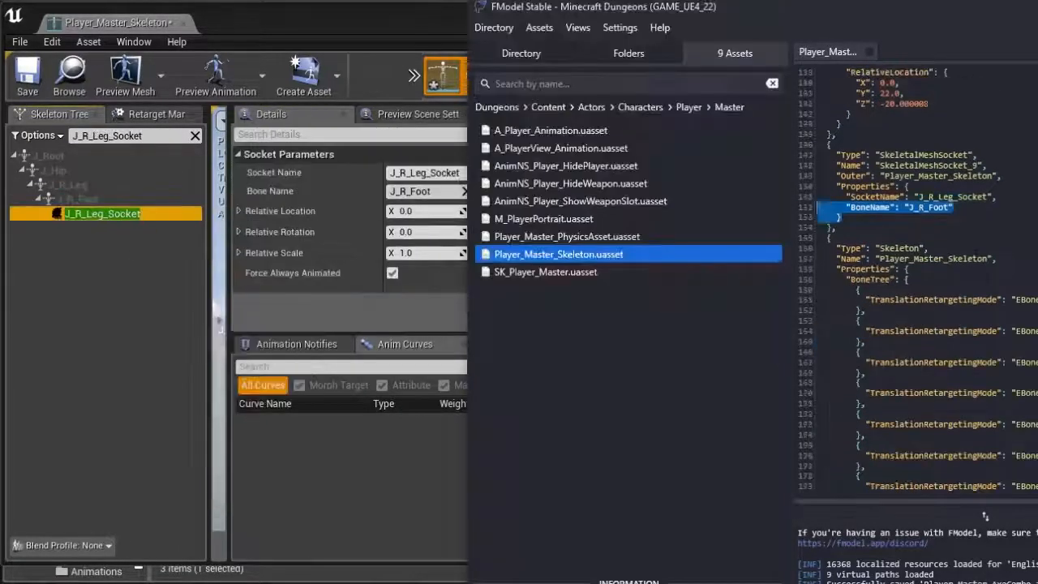
left_click(986, 279)
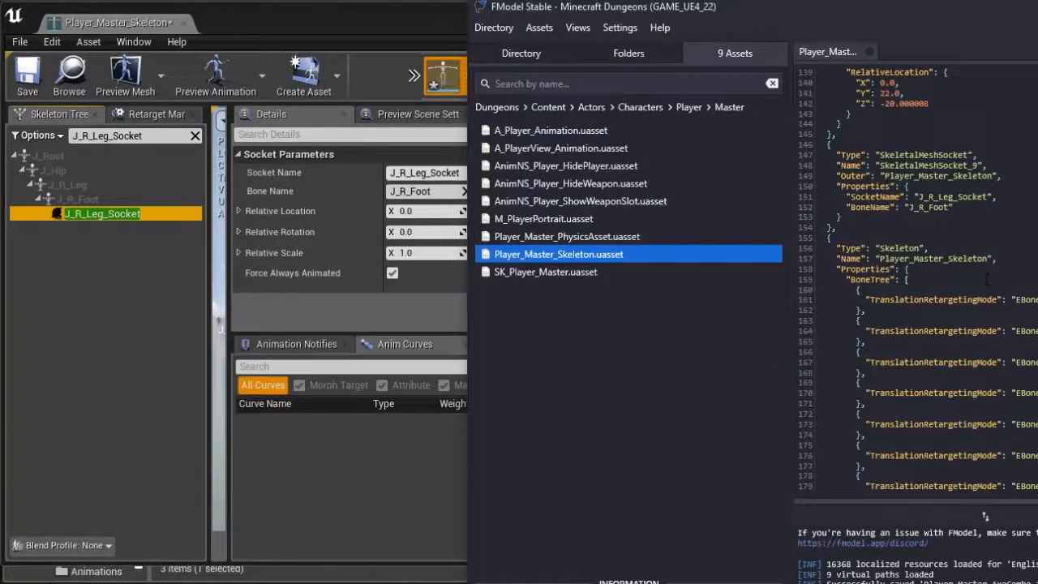
- Check the JSON beyond the J_R_Leg_Socket entry for further sockets and clear the skeleton tree's search filter
scroll(986, 516, "down", 2)
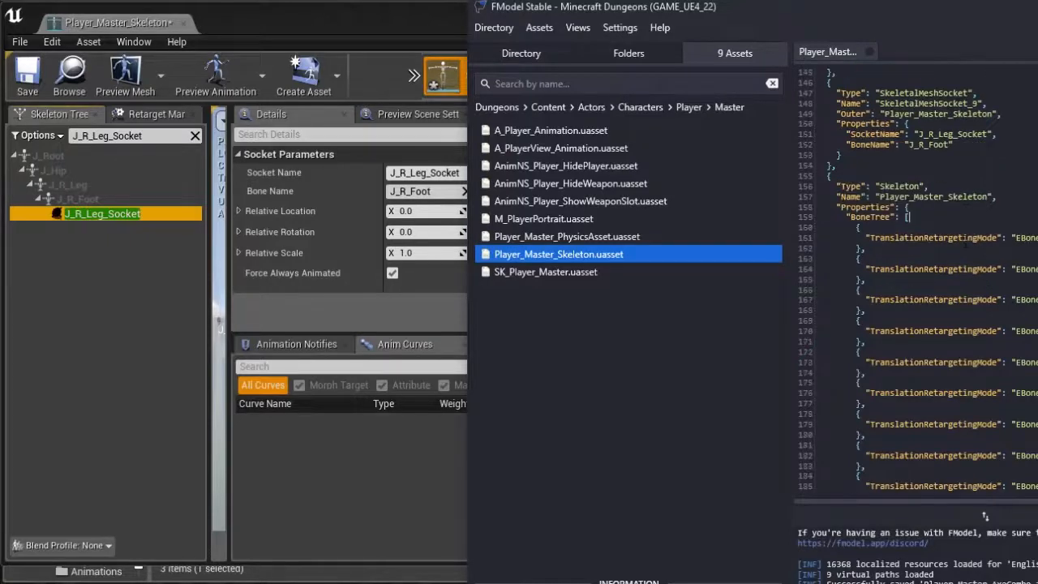
scroll(962, 251, "up", 2)
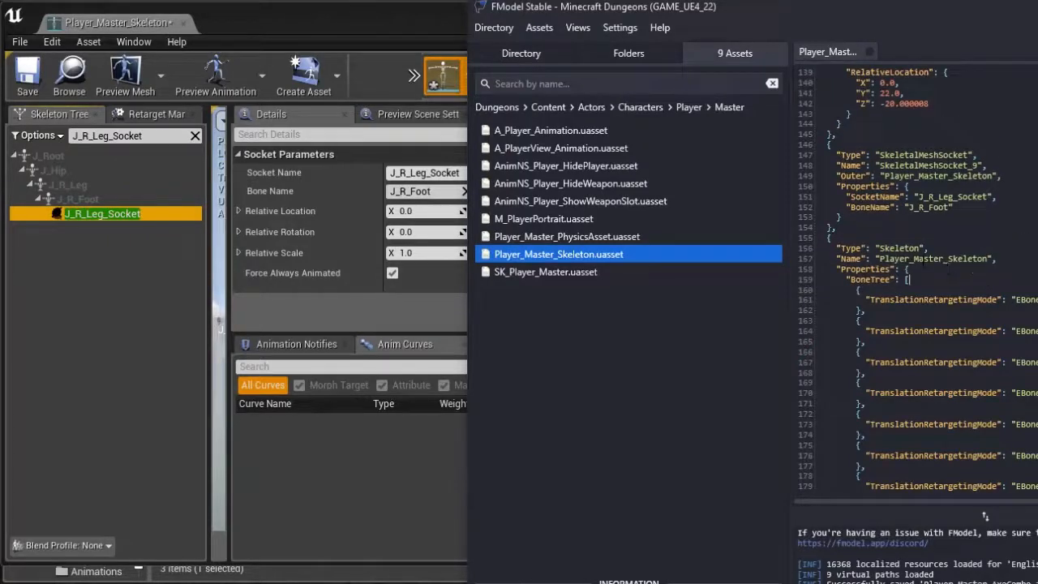
double_click(895, 259)
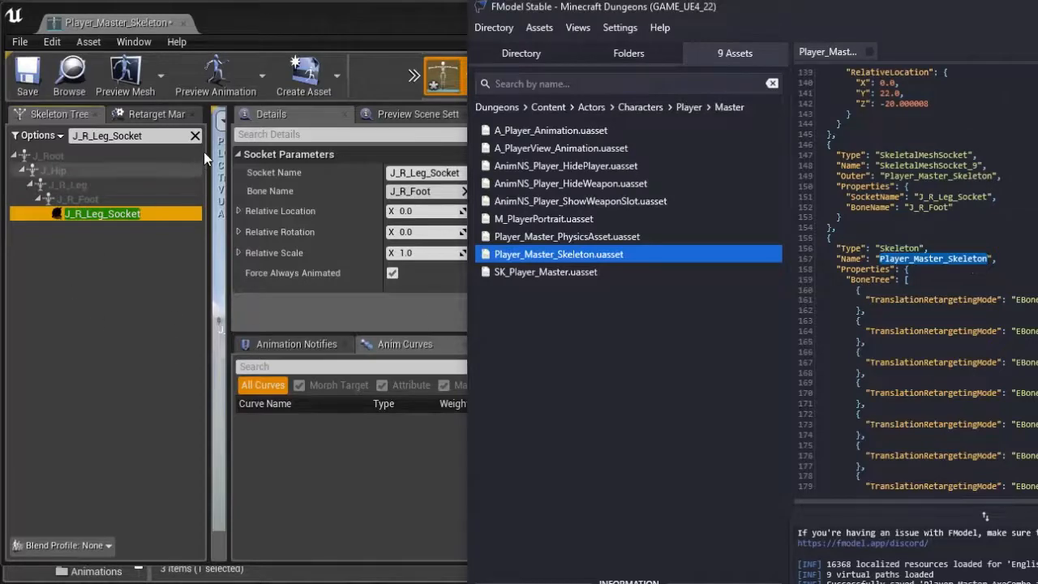
left_click(198, 140)
left_click(196, 136)
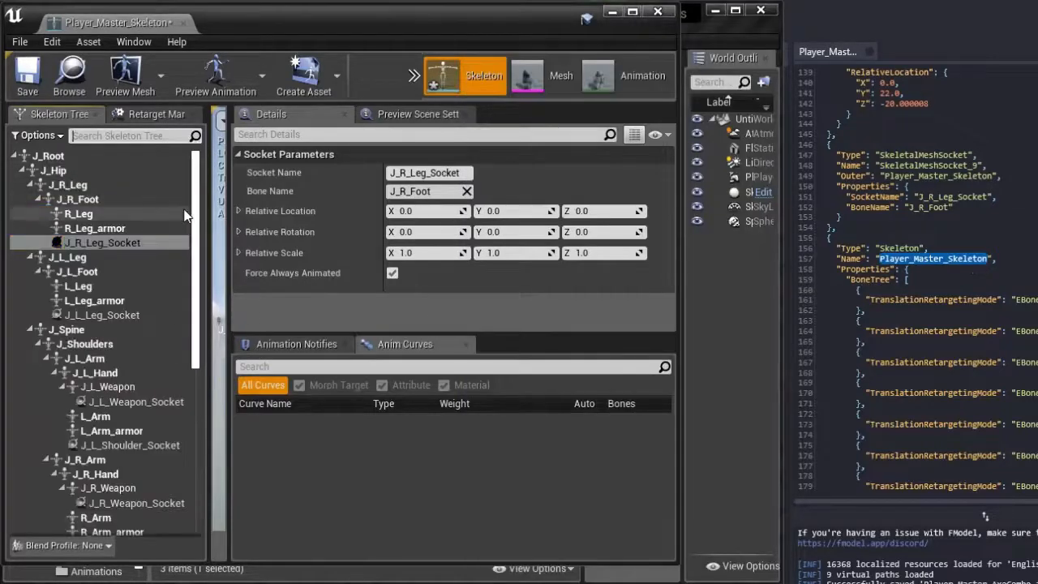
- Review the parameters of the leg, weapon and shoulder sockets on both sides of the skeleton
left_click(138, 201)
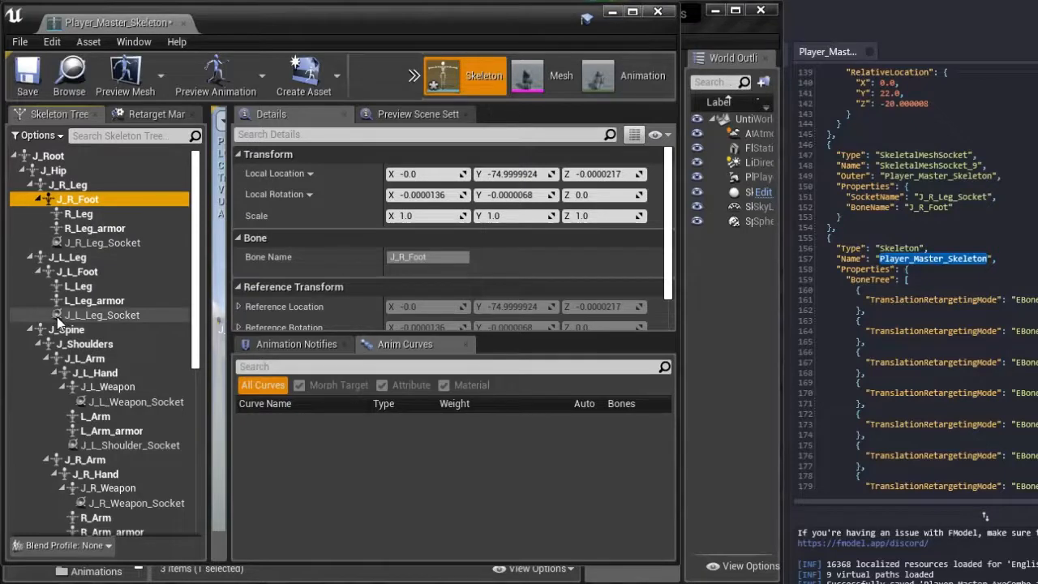
left_click(99, 244)
left_click(97, 315)
scroll(130, 300, "down", 3)
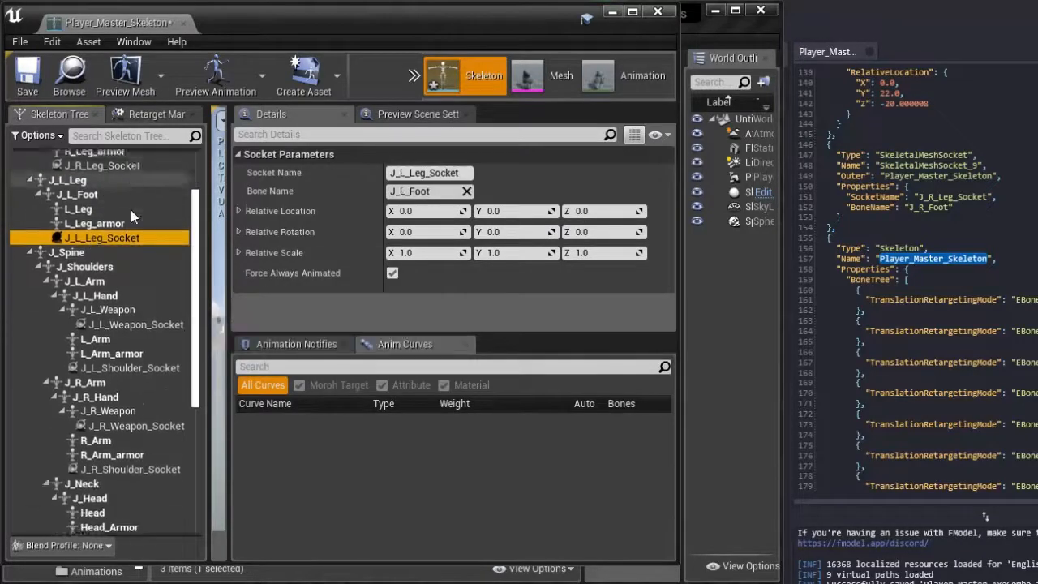
left_click(154, 299)
left_click(139, 341)
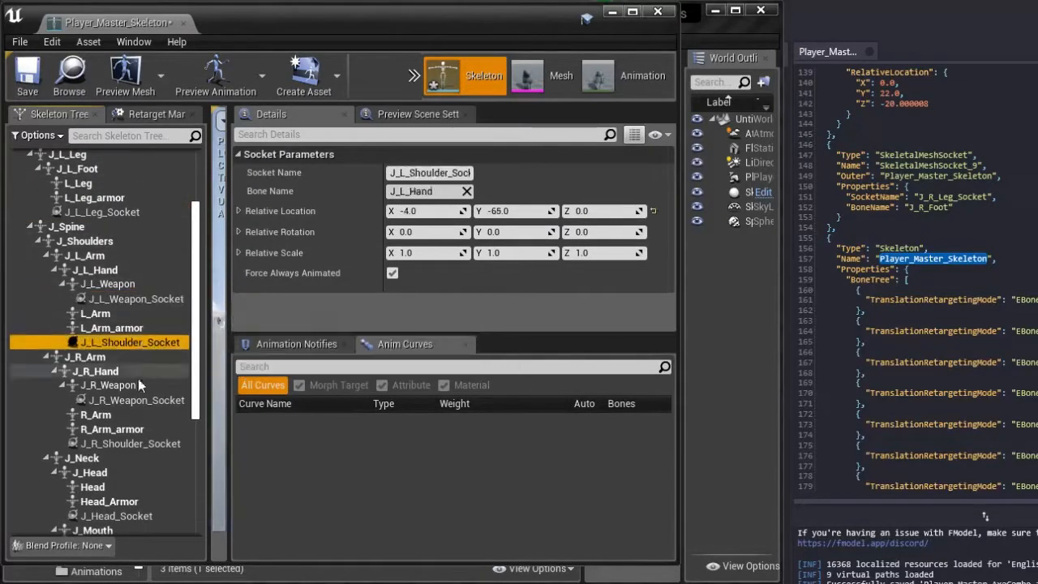
left_click(136, 401)
left_click(133, 443)
scroll(117, 268, "down", 6)
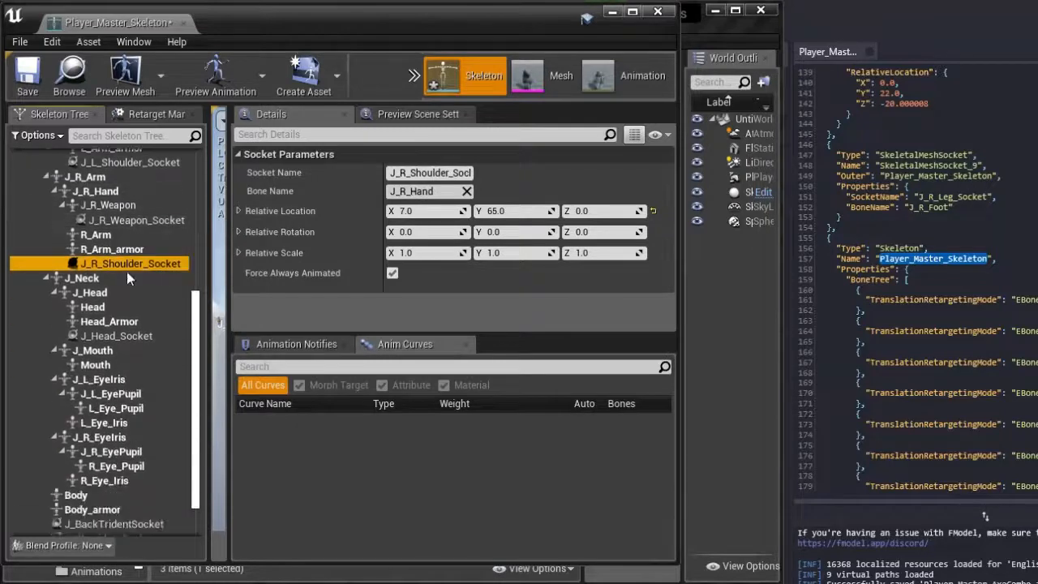
- Review the parameters of J_Head_Socket, J_BackTridentSocket, J_ShouldersSocket, J_Back_Socket, J_Status_Socket and J_Status_Socket_Center
left_click(120, 336)
scroll(118, 430, "down", 2)
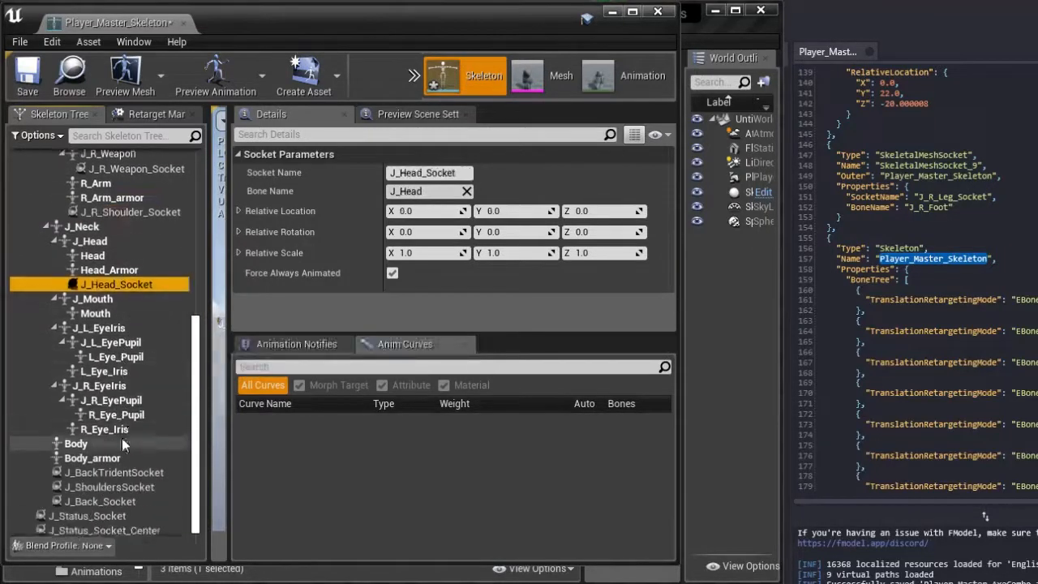
left_click(130, 472)
left_click(118, 487)
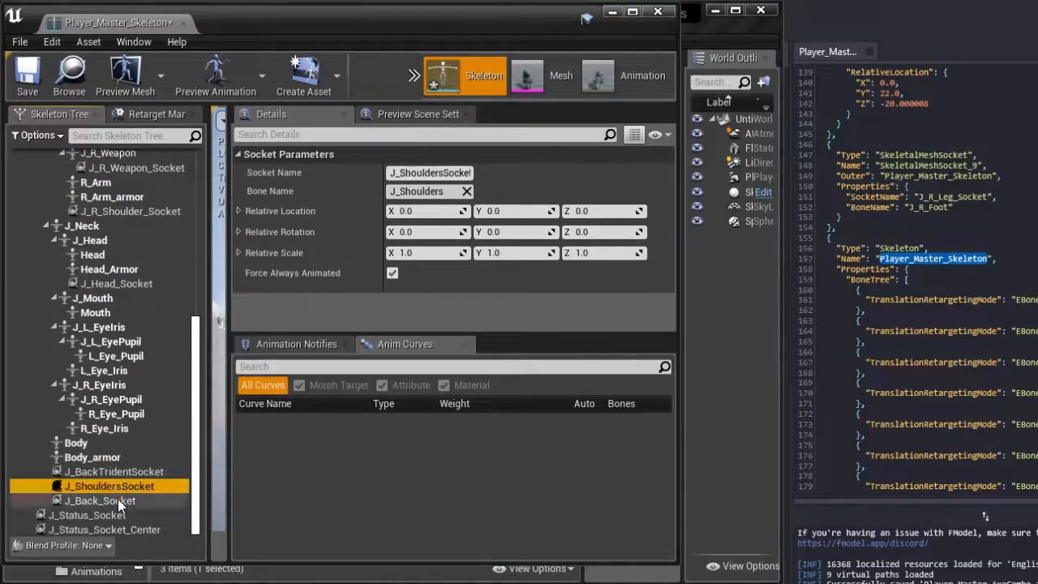
left_click(116, 500)
left_click(114, 515)
left_click(116, 531)
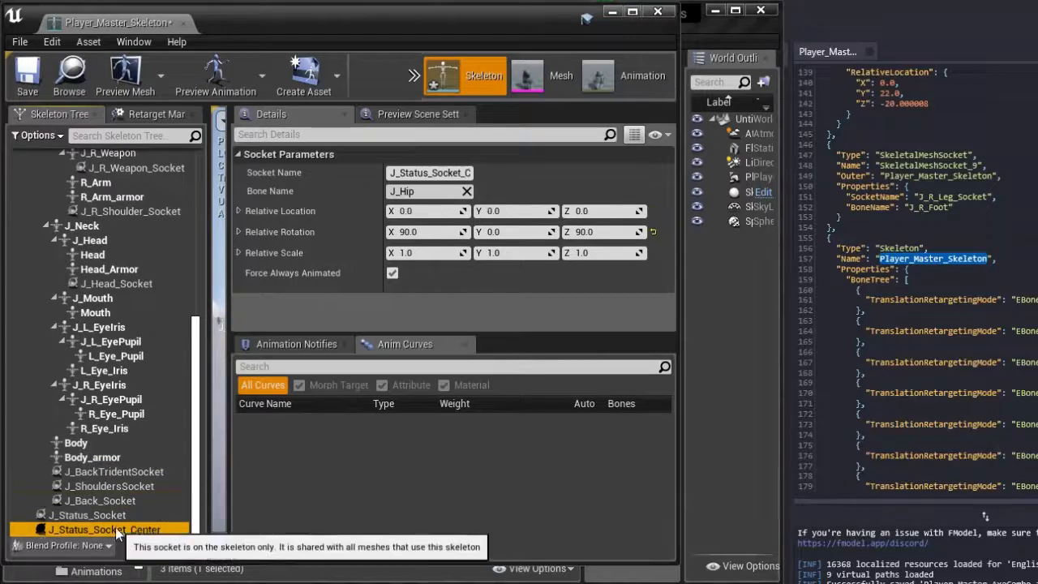
left_click(357, 479)
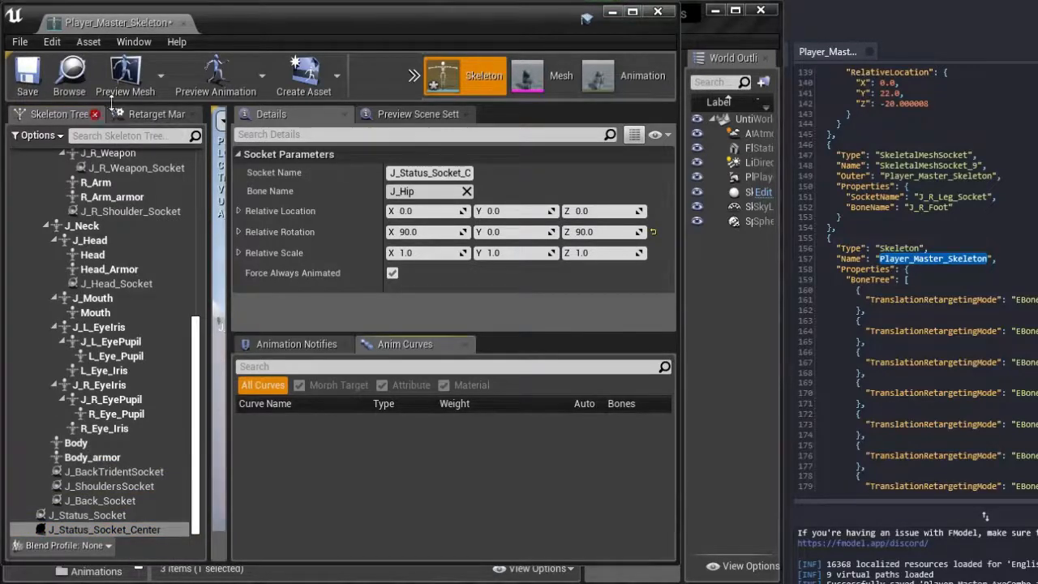
- Close the skeleton editor, widen the main Unreal window and save all modified content
left_click(660, 14)
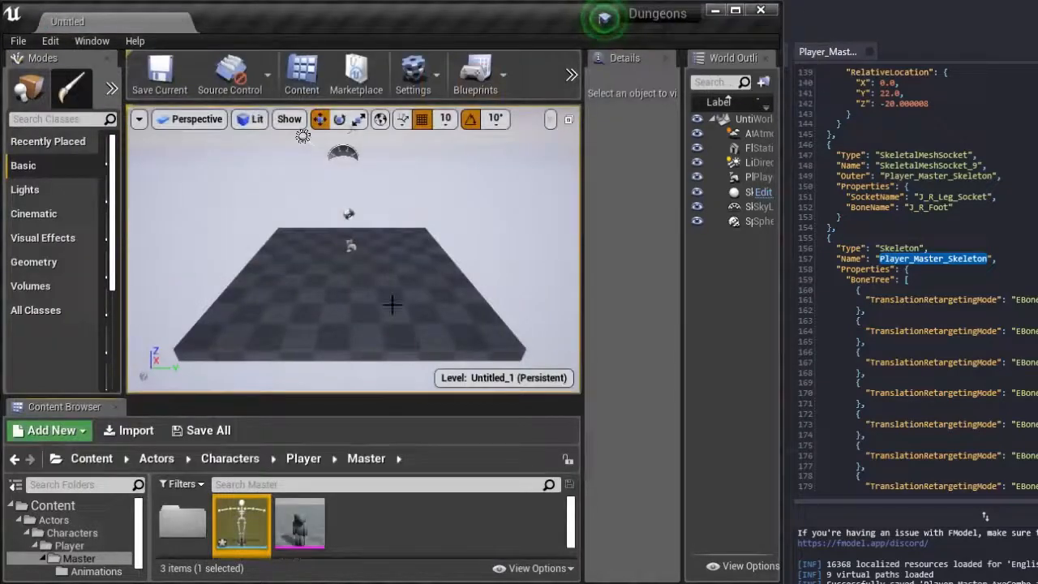
left_click_drag(783, 78, 1037, 79)
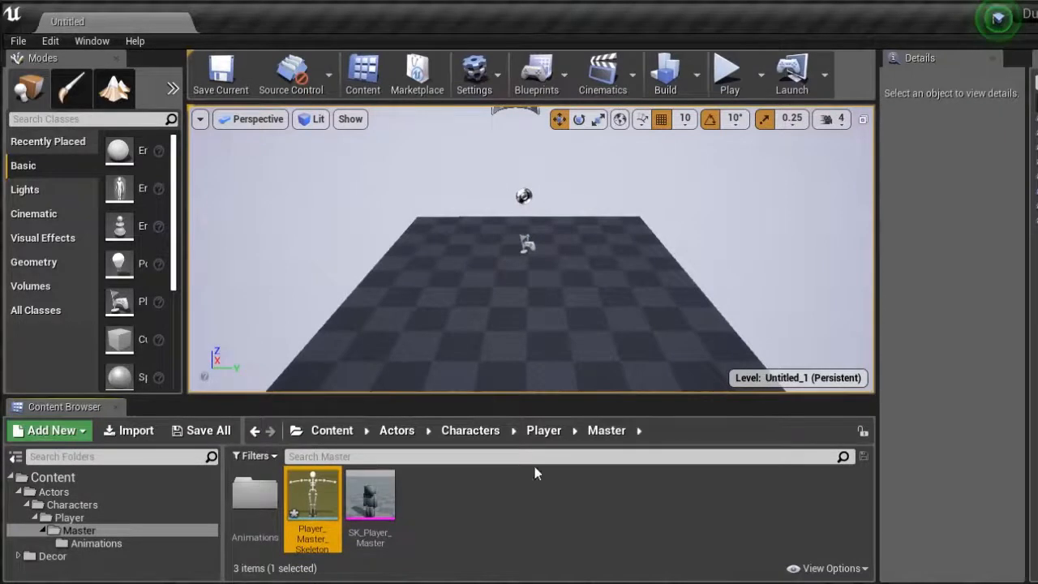
left_click(535, 471)
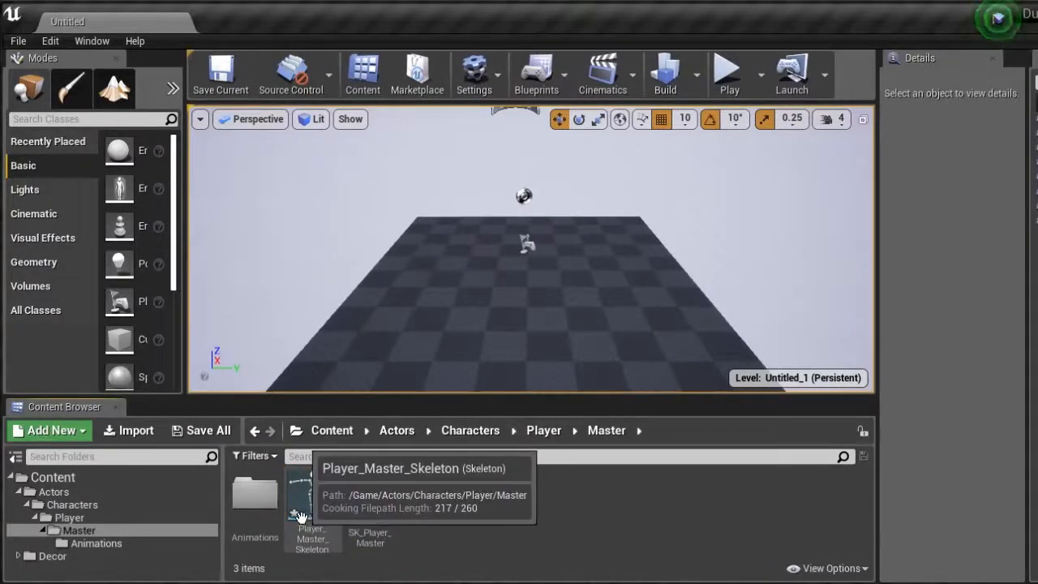
left_click(202, 430)
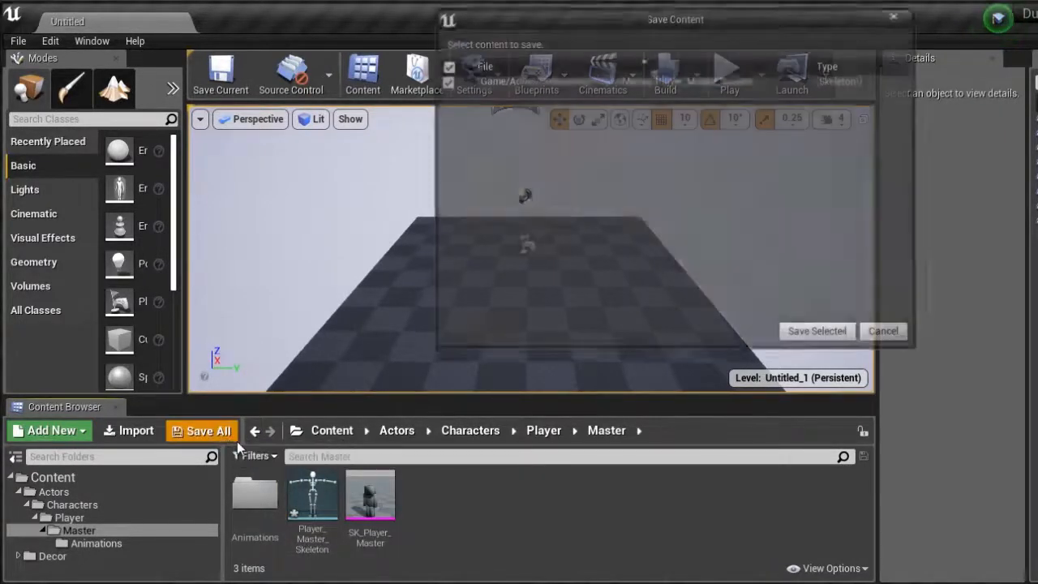
left_click(842, 333)
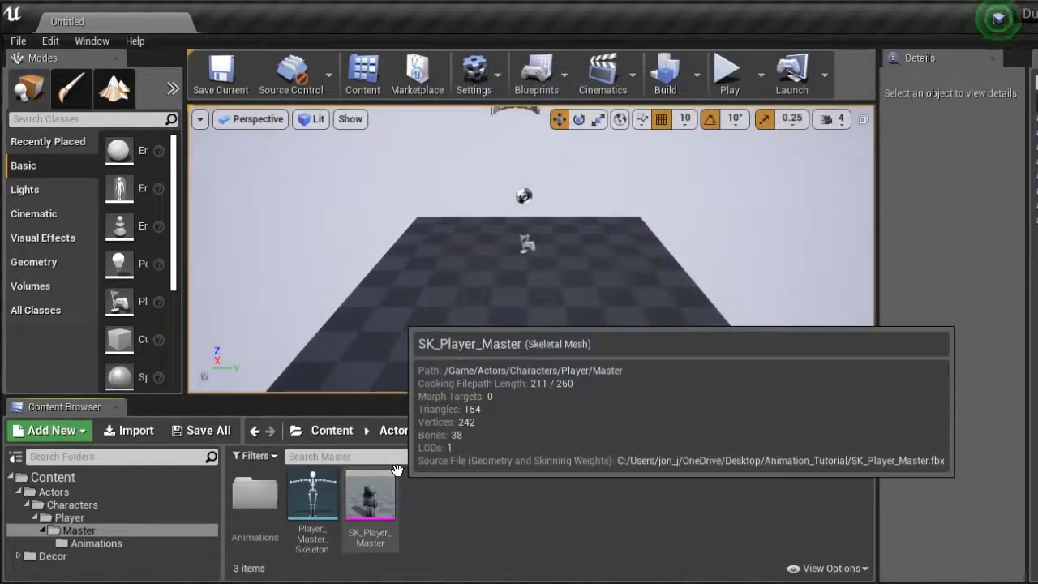
- Preview the Player_Master_Run animation from the Animations folder and close its editor
double_click(255, 496)
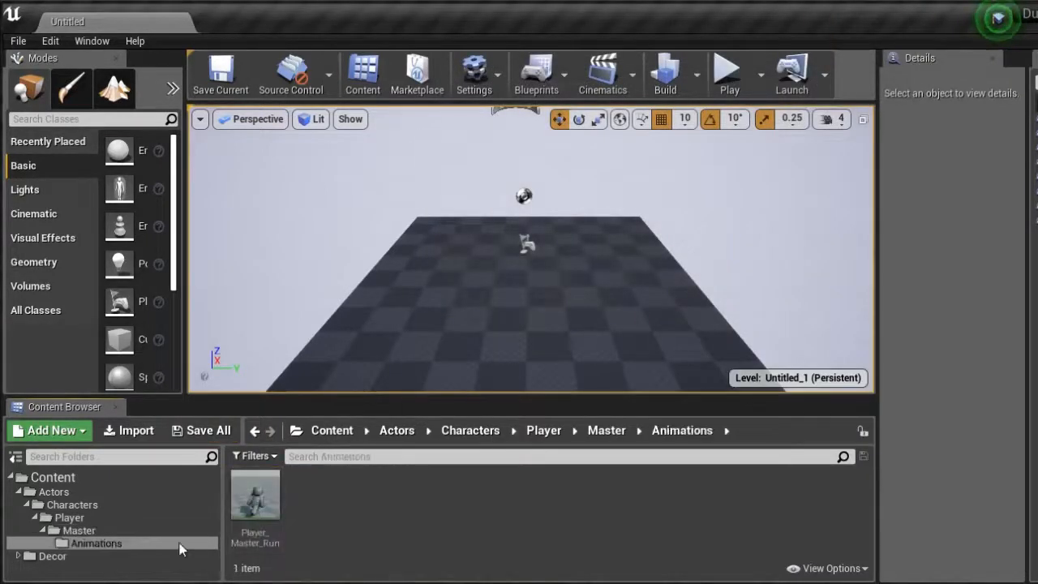
double_click(242, 514)
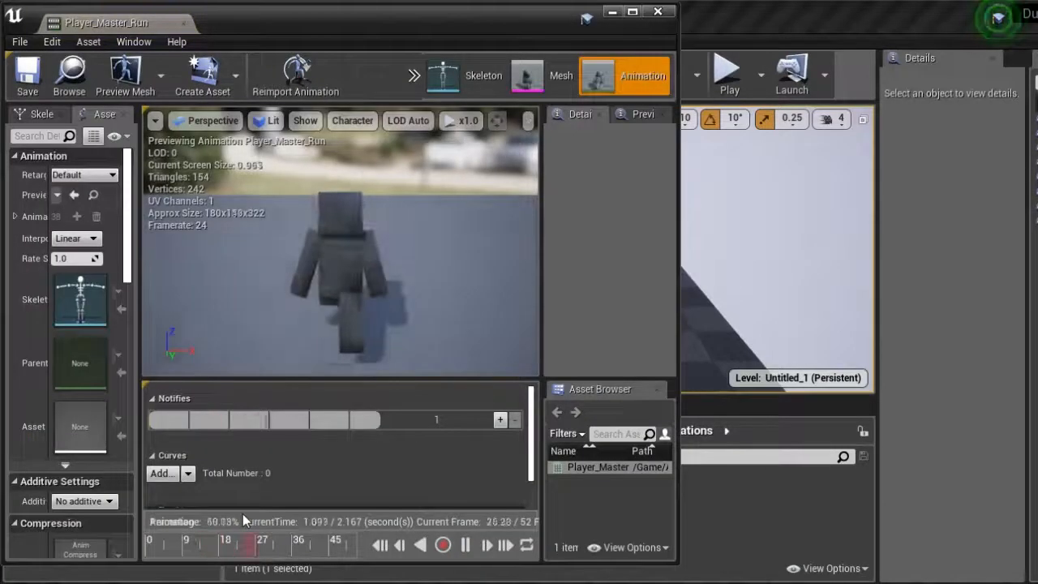
left_click(658, 12)
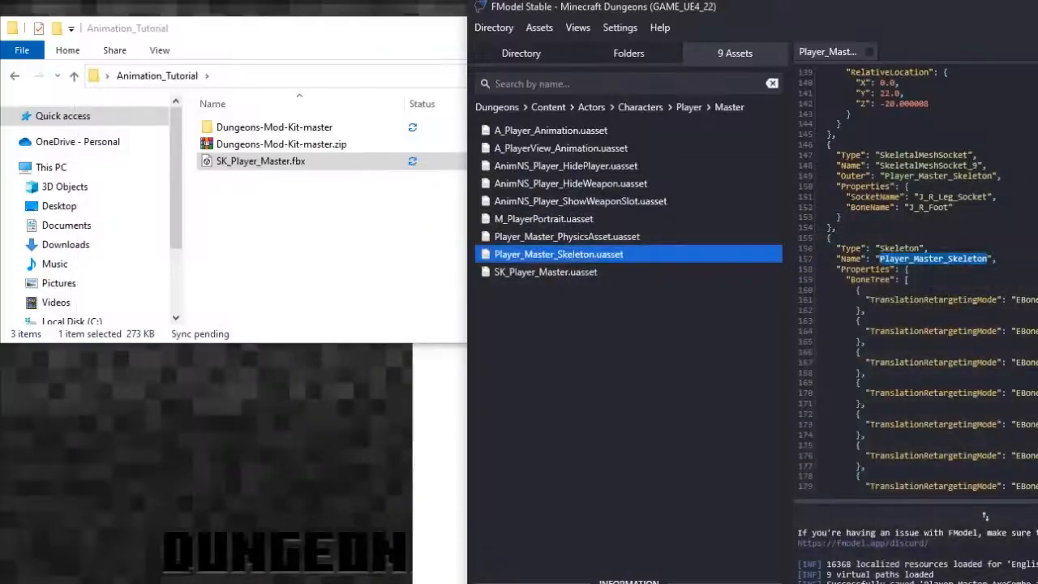
- Switch to File Explorer, enlarge its window and find cook_assets.bat and package.bat in the Dungeons-Mod-Kit-master folder
left_click(406, 210)
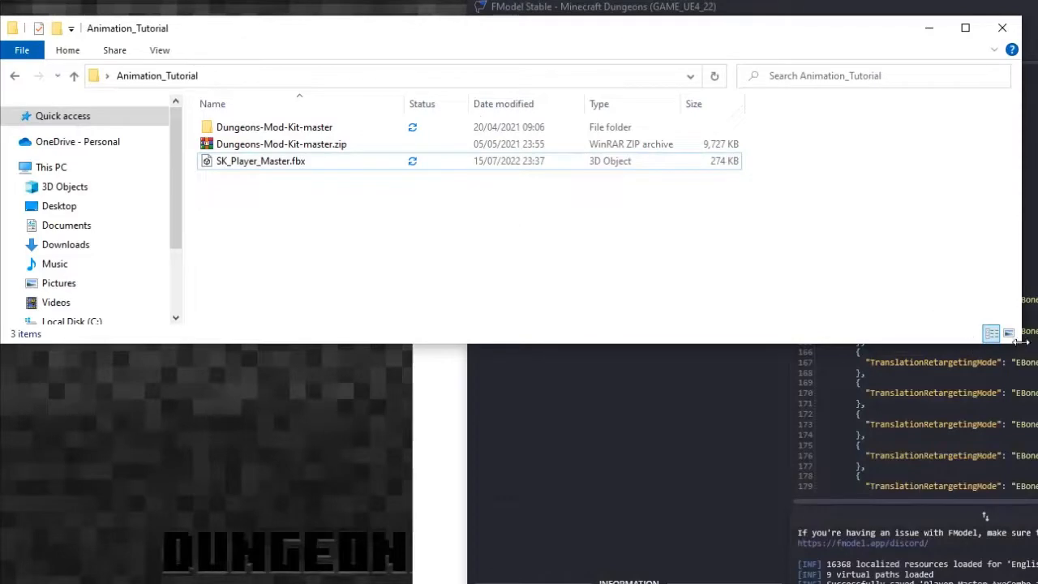
left_click_drag(1019, 343, 1036, 582)
double_click(265, 129)
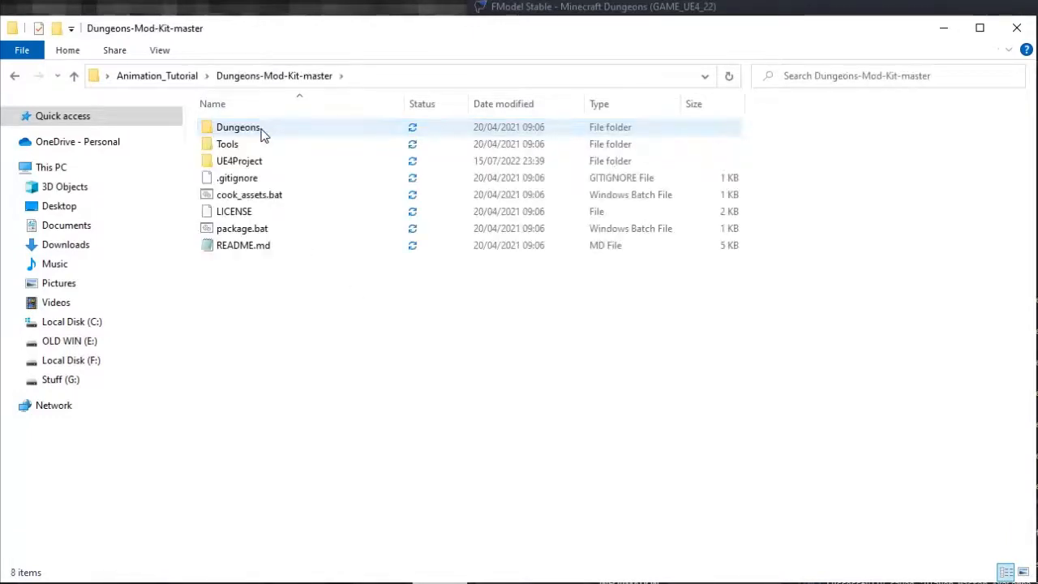
left_click(243, 195)
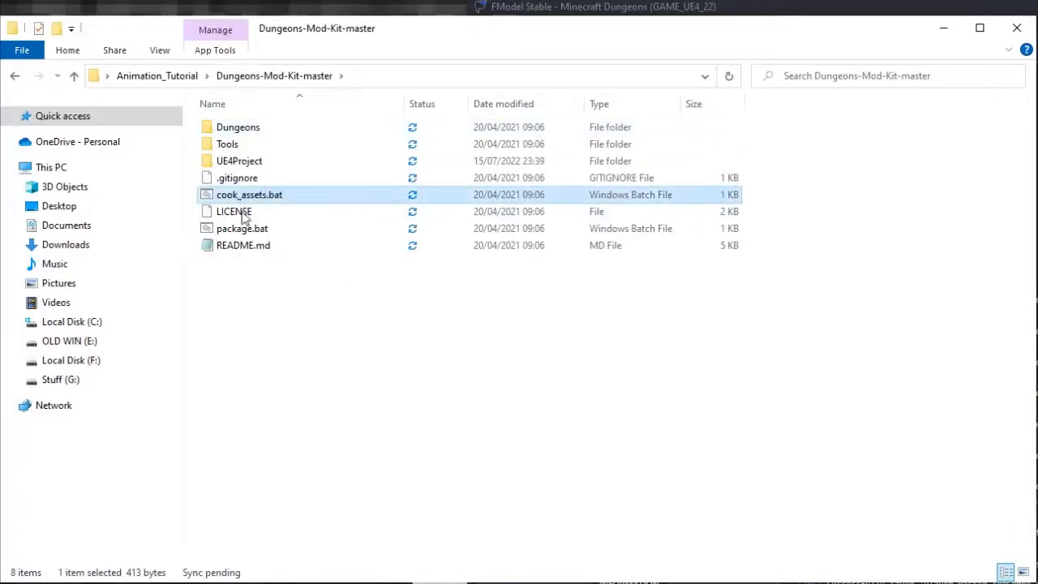
left_click(251, 230)
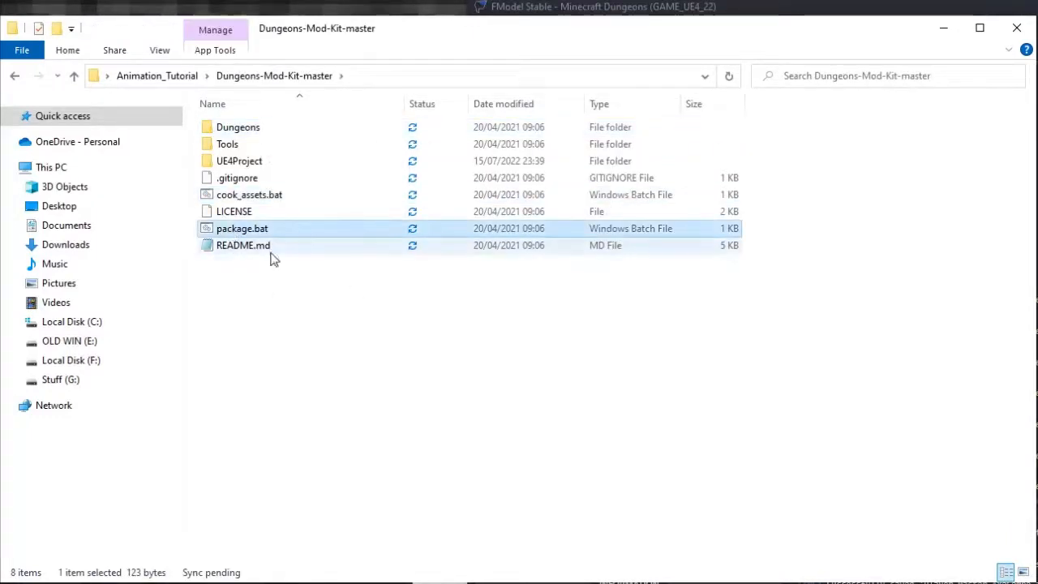
- Browse UE4Project\Content\Actors\Characters\Player\Master and its Animations subfolder to inspect the saved skeleton, mesh and run animation files
double_click(258, 163)
double_click(234, 161)
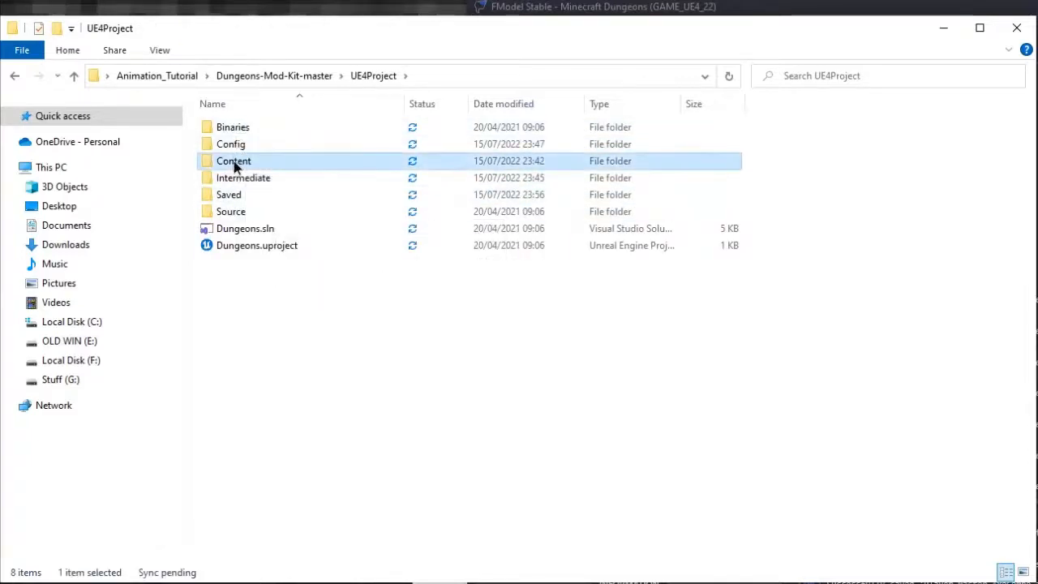
double_click(230, 162)
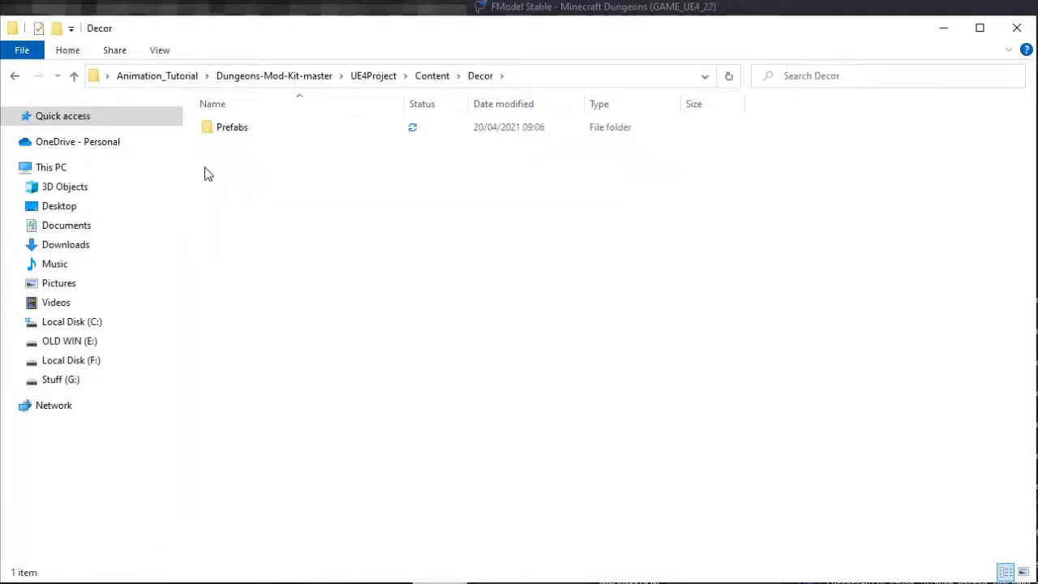
left_click(16, 82)
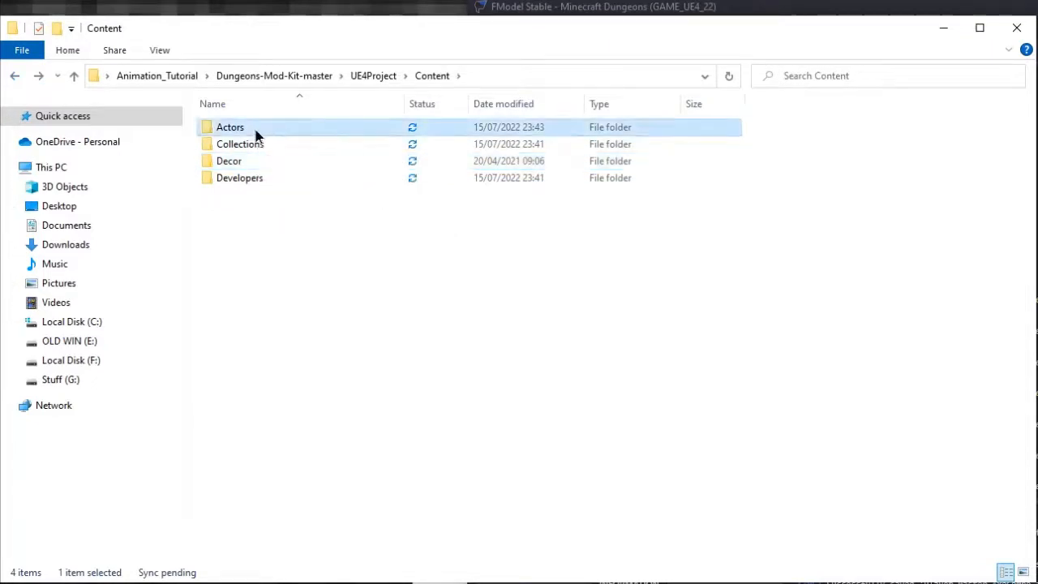
double_click(255, 132)
double_click(255, 135)
double_click(257, 137)
double_click(256, 134)
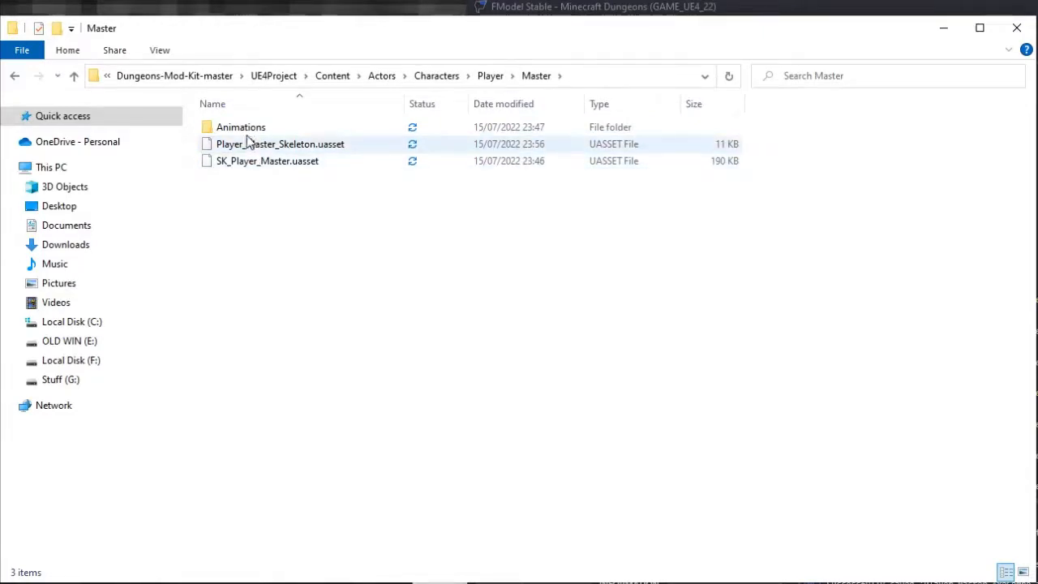
double_click(248, 128)
left_click(245, 131)
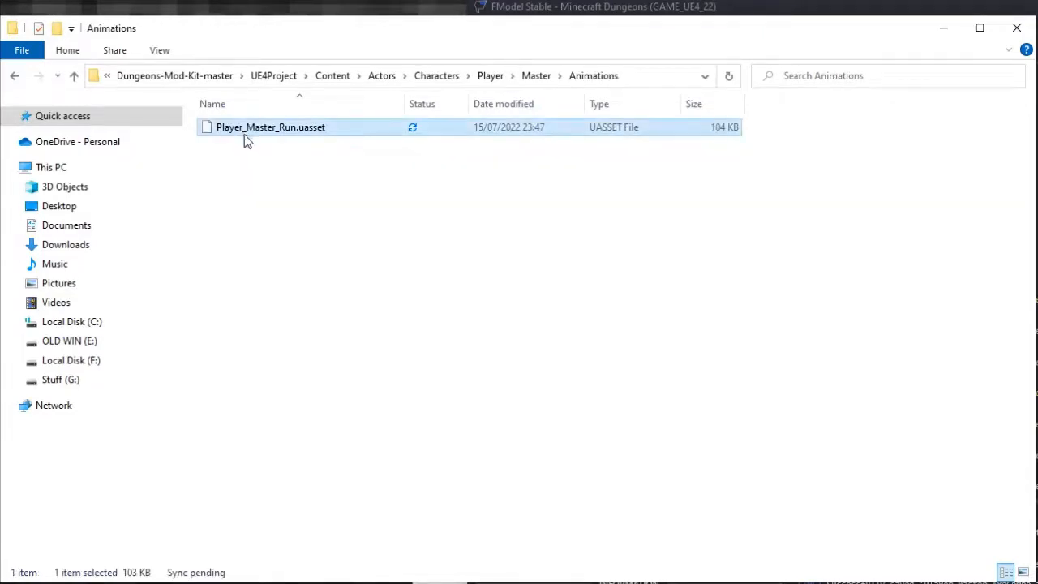
- Return to Dungeons-Mod-Kit-master, add a final "pause" line to cook_assets.bat in Notepad, save it and close the file
left_click(486, 76)
left_click(375, 76)
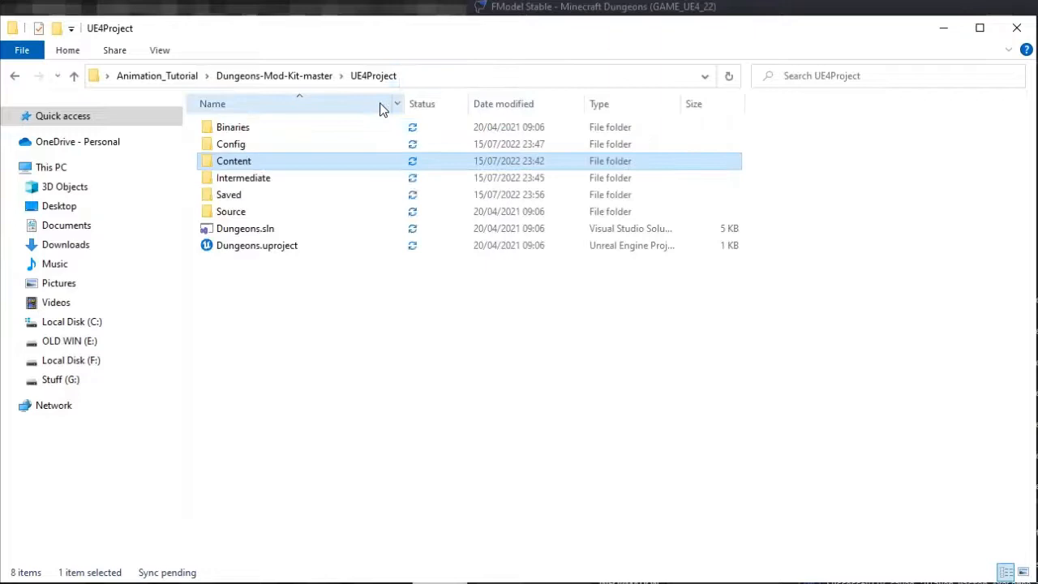
left_click(318, 82)
right_click(262, 196)
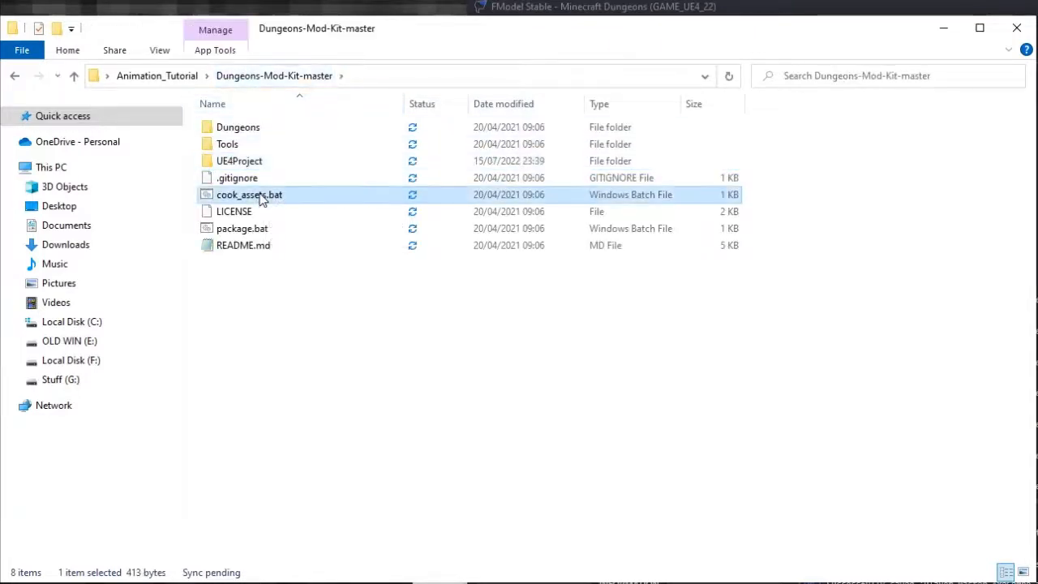
left_click(92, 227)
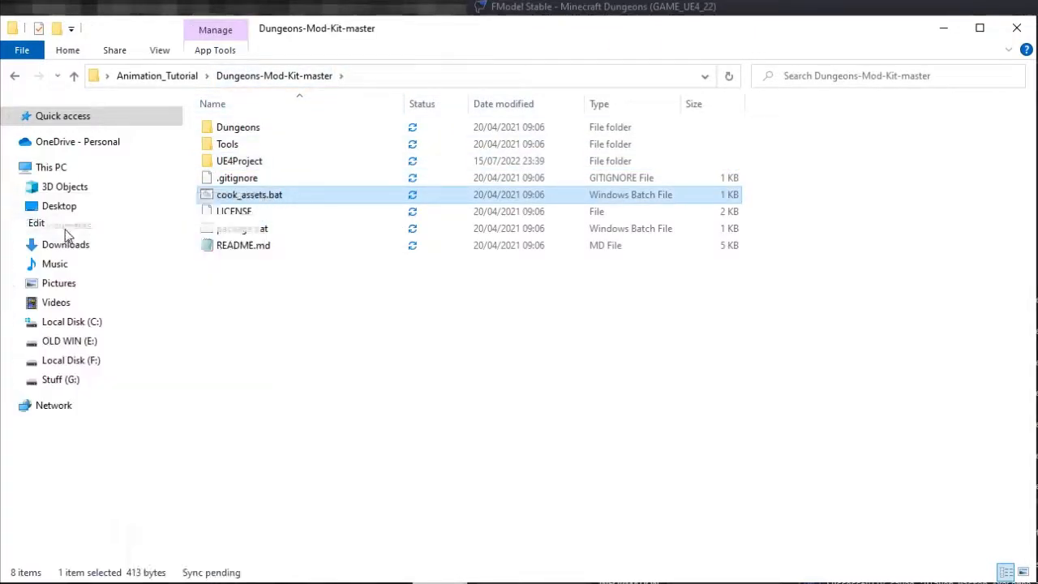
key("Return")
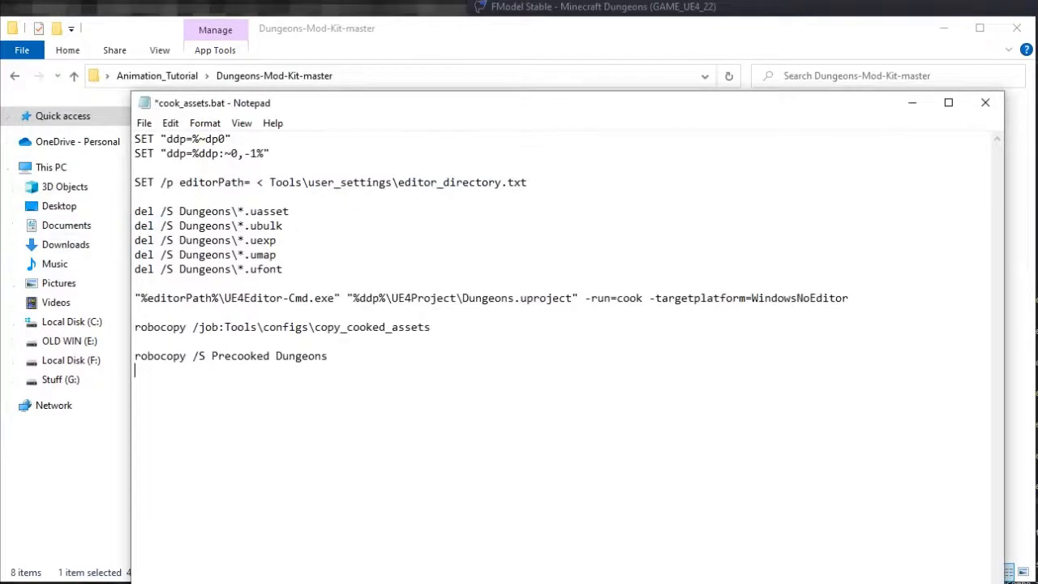
key("ctrl+s")
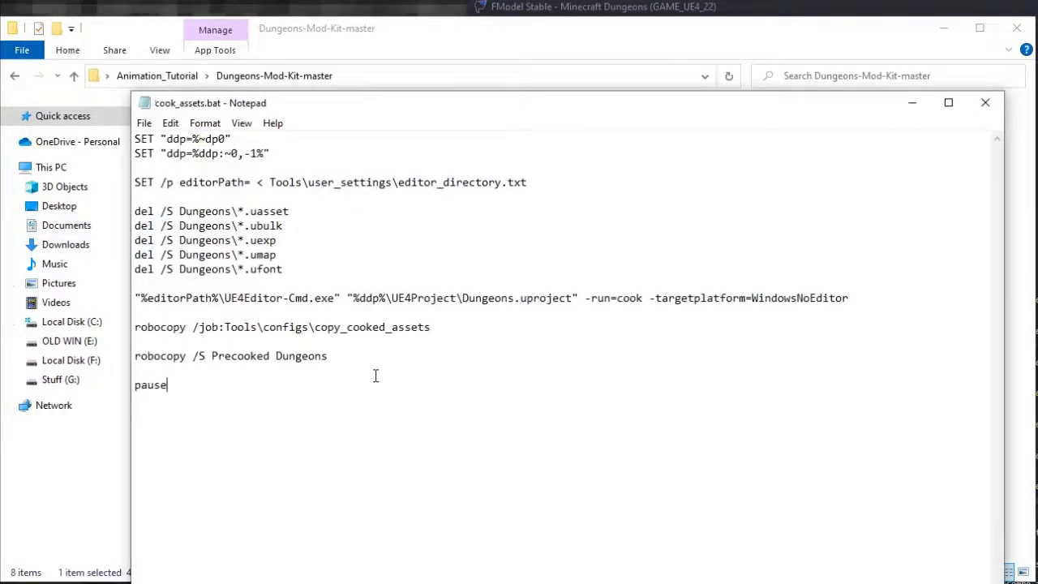
left_click(985, 103)
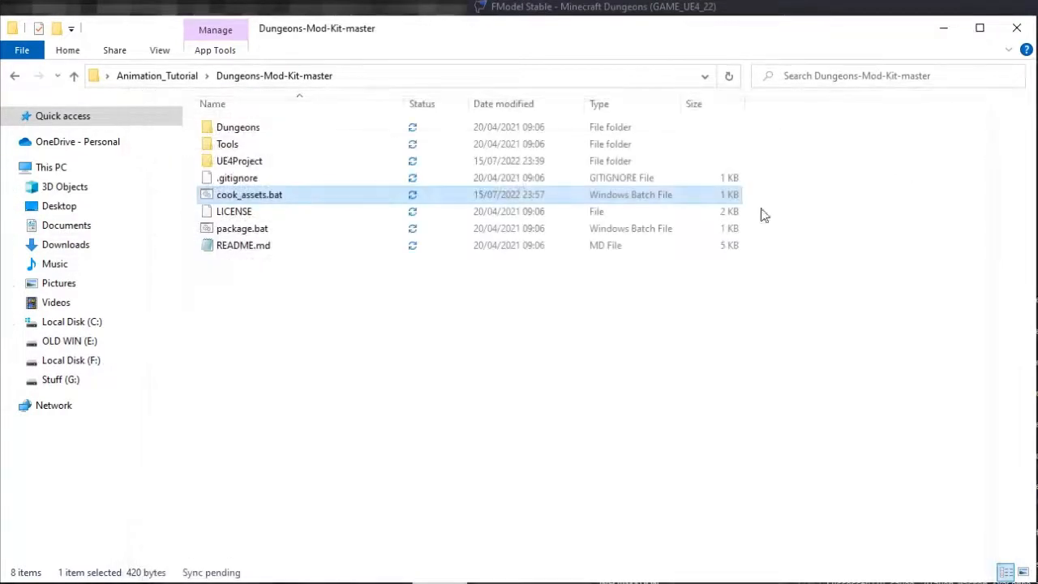
- Add a final "pause" line to package.bat in Notepad, save it and close the file
left_click(225, 234)
right_click(226, 244)
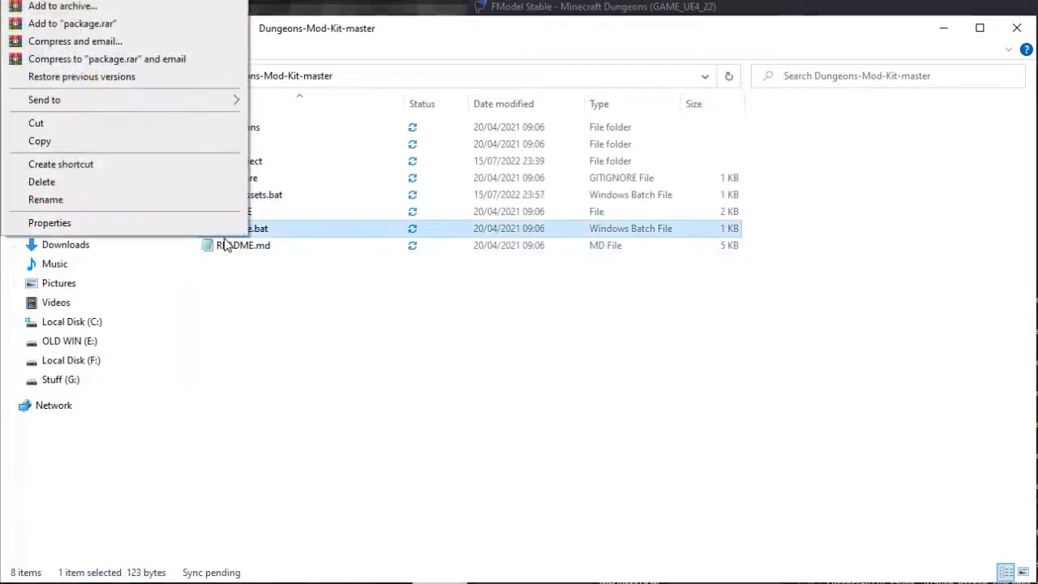
left_click(121, 0)
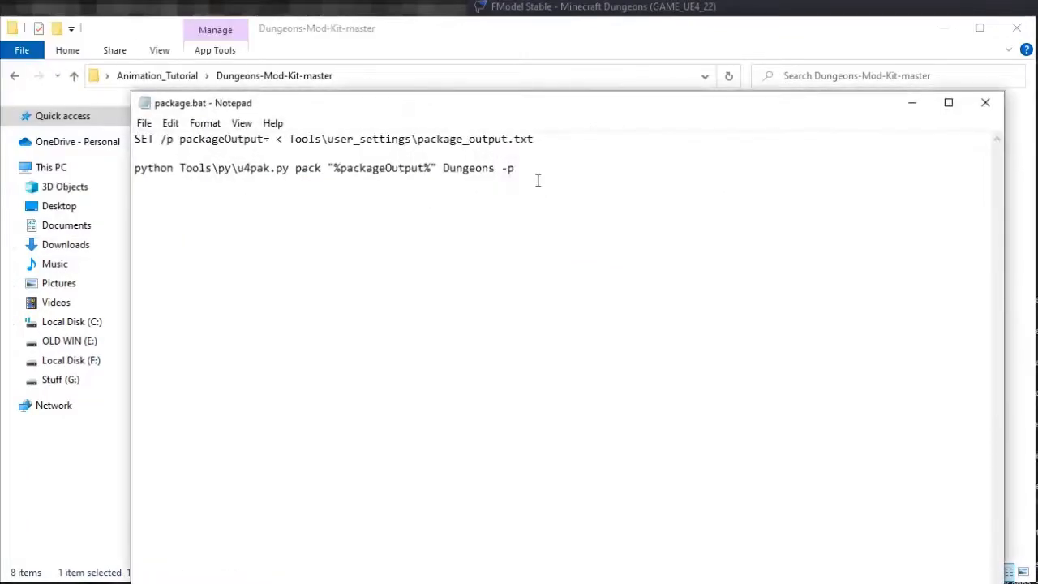
key("Return")
key("Return")
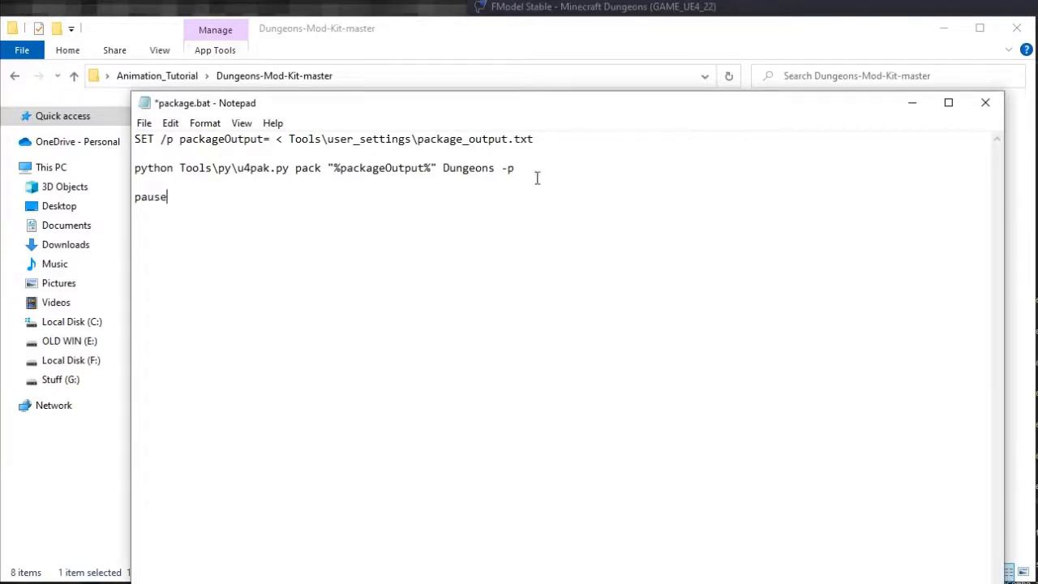
left_click(985, 102)
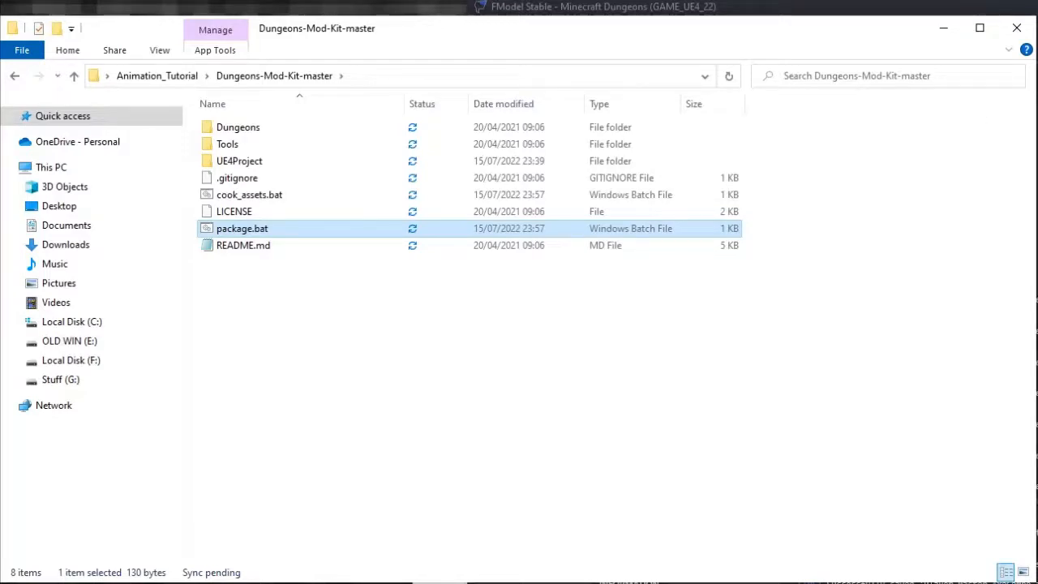
left_click(435, 403)
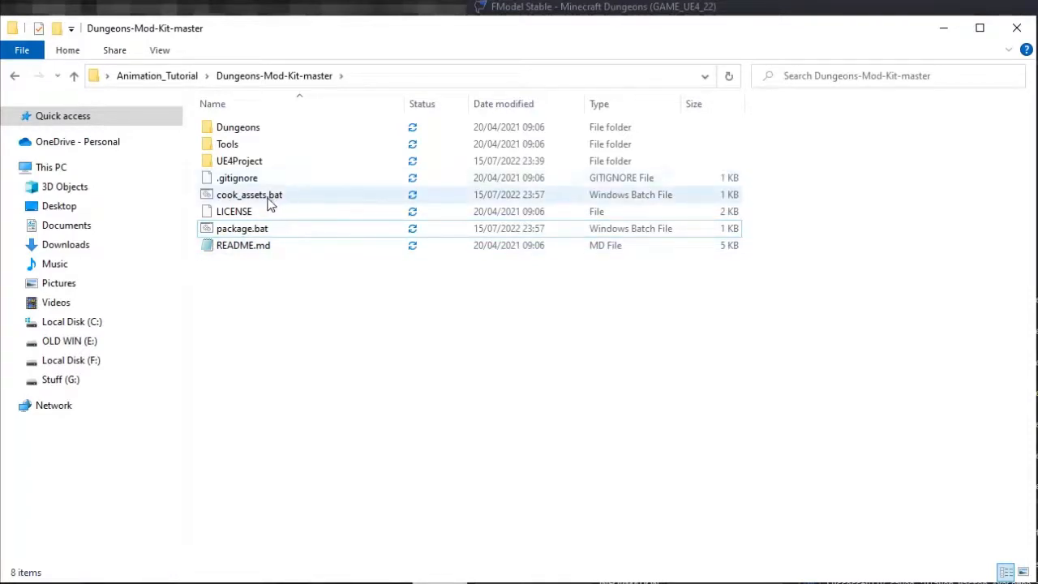
- Delete the data folder from Dungeons\Content and return to the Dungeons-Mod-Kit-master folder
double_click(241, 130)
double_click(248, 129)
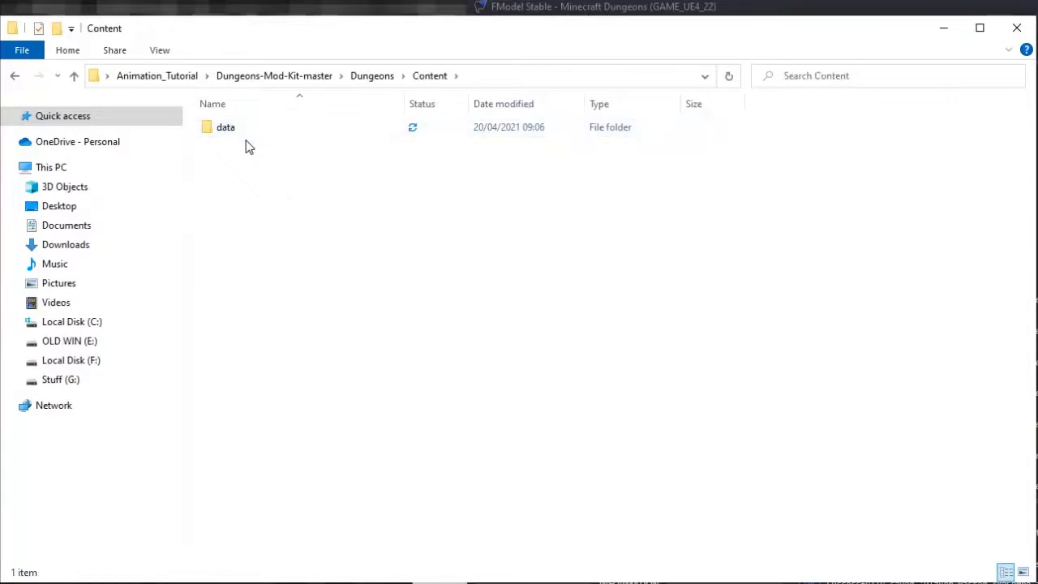
left_click(234, 138)
key("Delete")
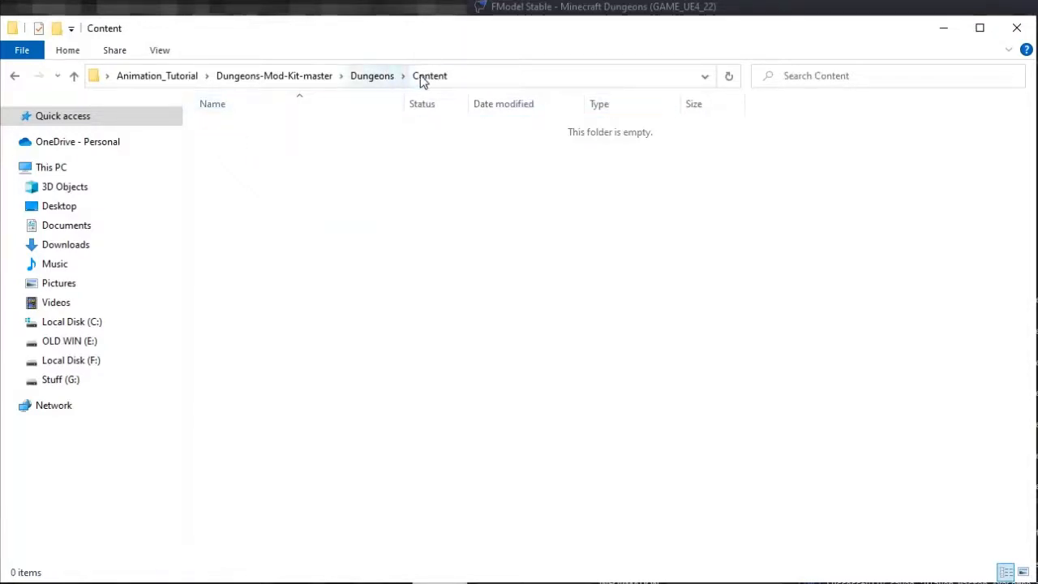
left_click(375, 77)
left_click(293, 76)
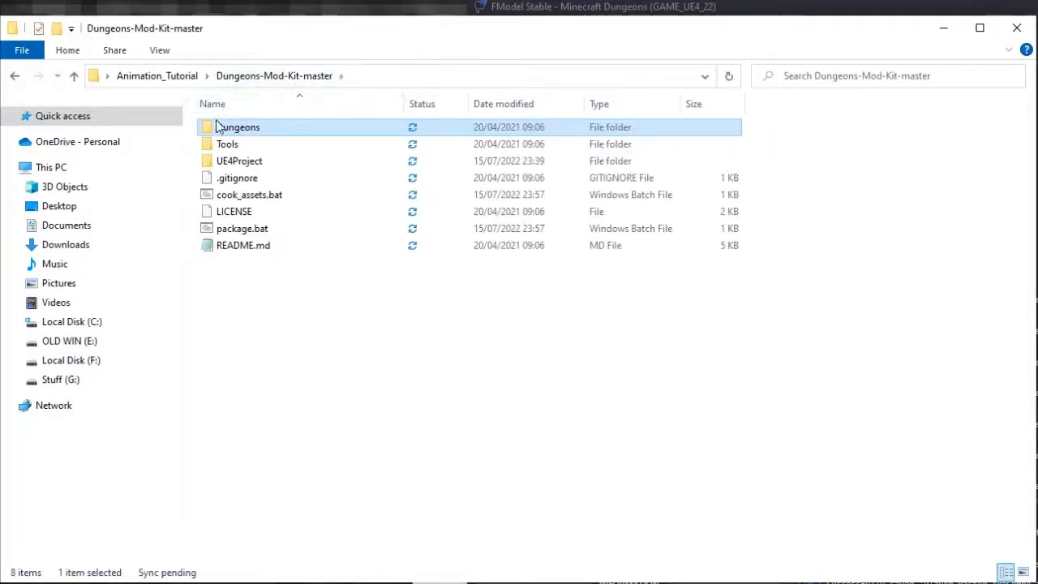
left_click(248, 200)
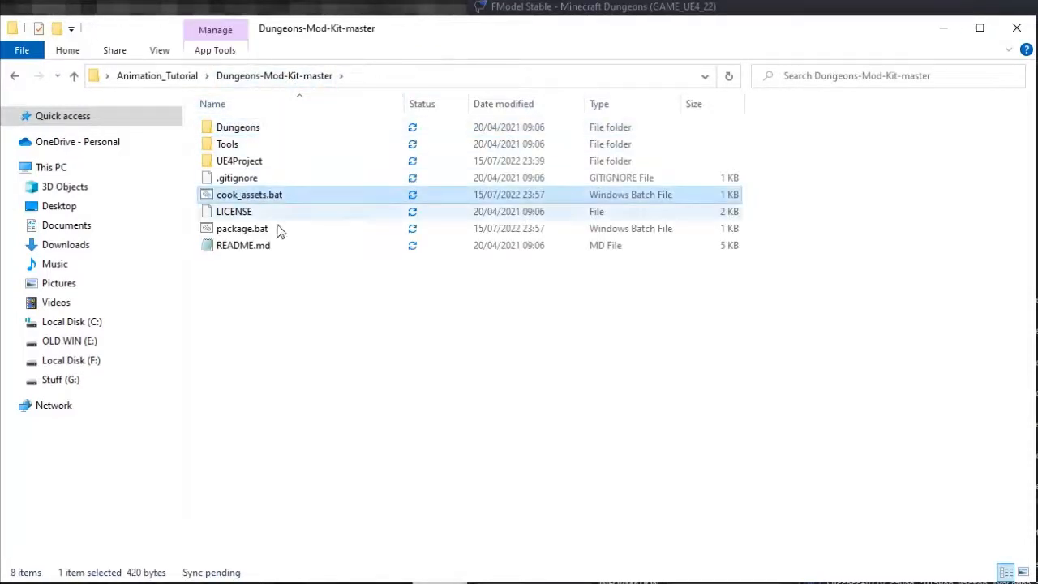
left_click(244, 229)
left_click(166, 77)
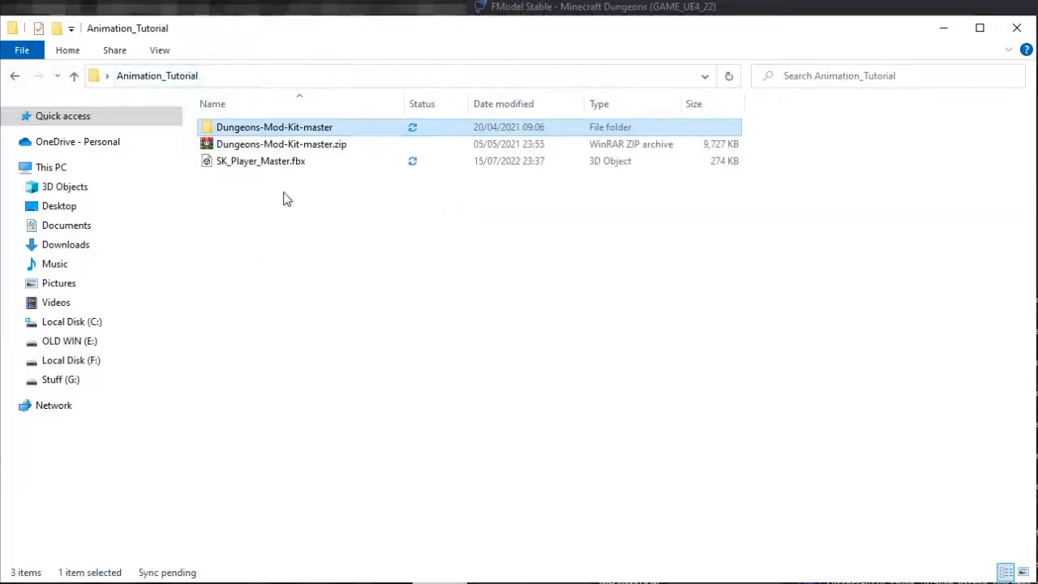
left_click(14, 75)
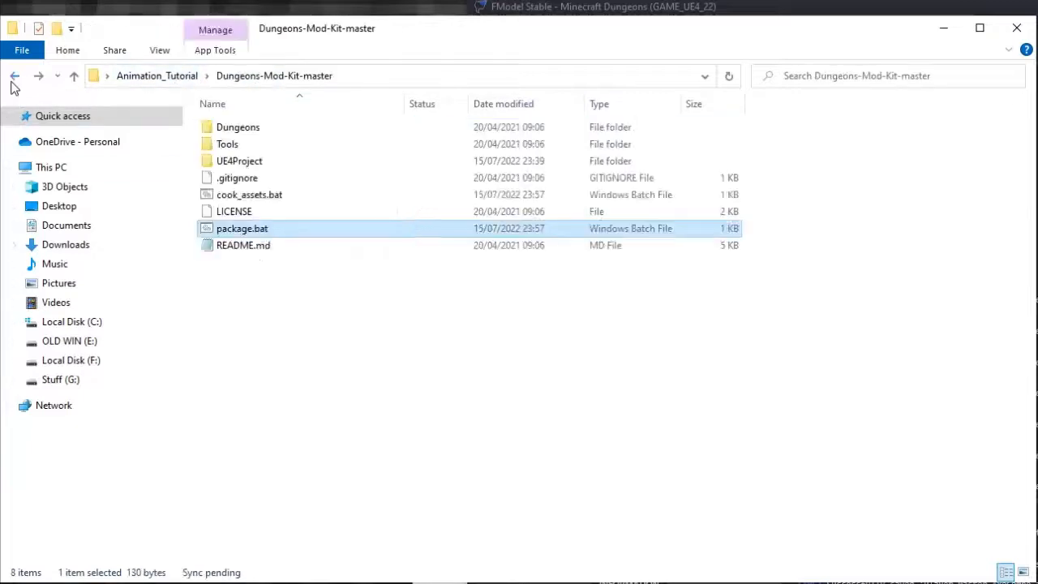
- Run cook_assets.bat to cook the project's assets and dismiss its console window at the pause
left_click(245, 198)
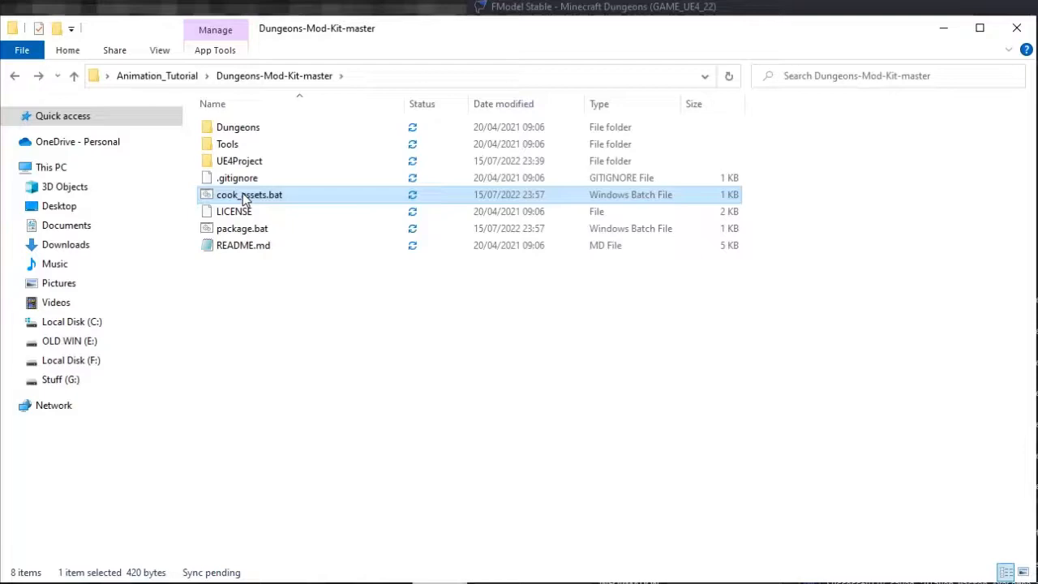
double_click(242, 193)
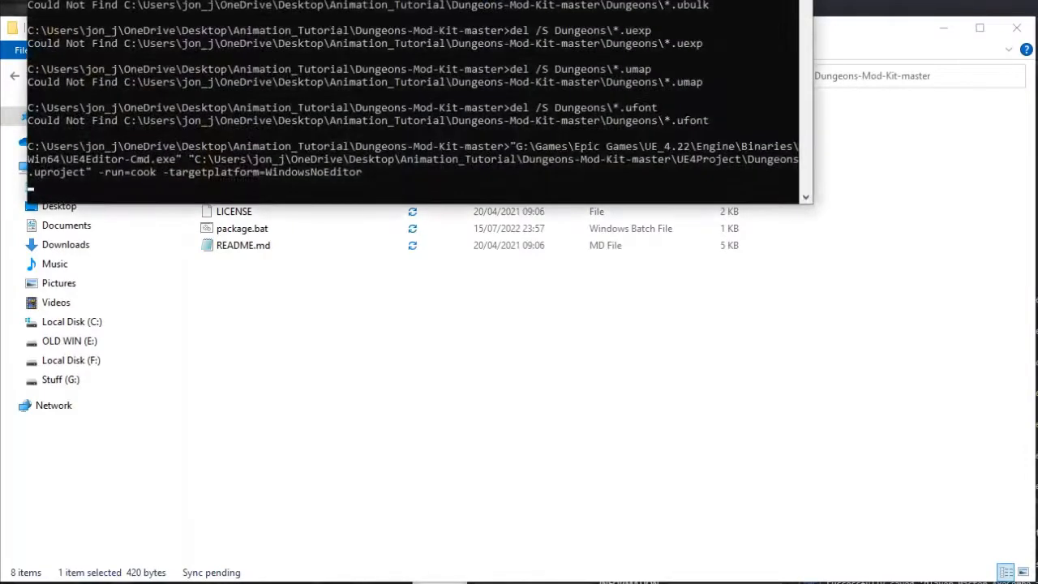
left_click_drag(413, 0, 477, 93)
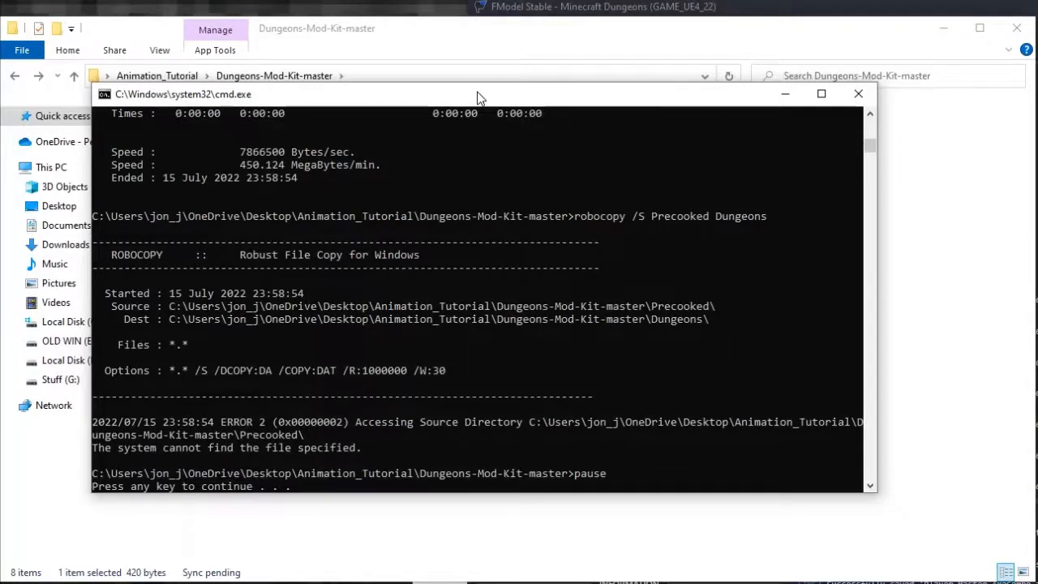
key("Return")
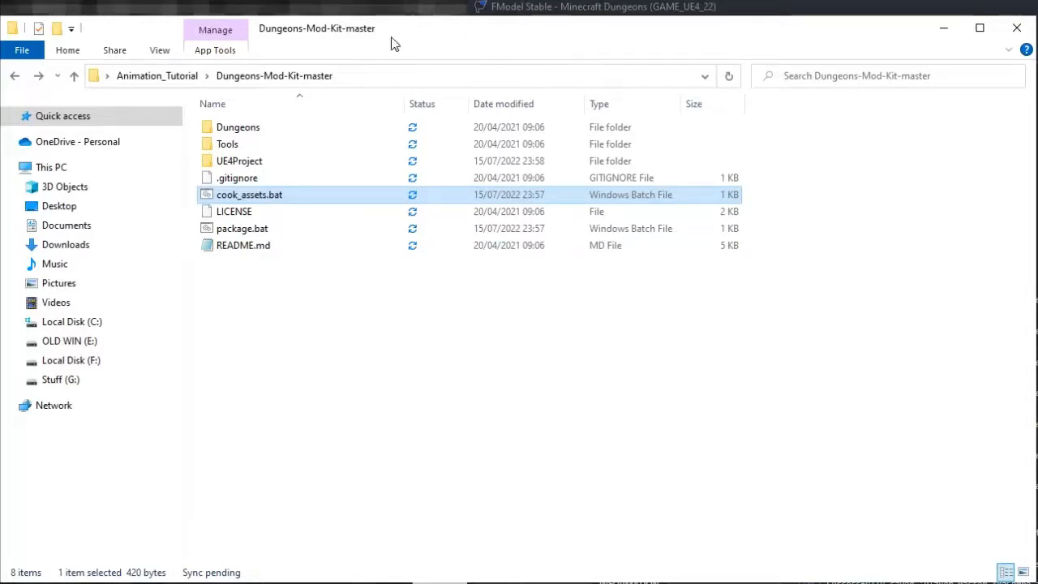
- Inspect the cooked skeleton, mesh and run animation files under Dungeons\Content\Actors\Characters\Player\Master and its Animations subfolder
double_click(246, 128)
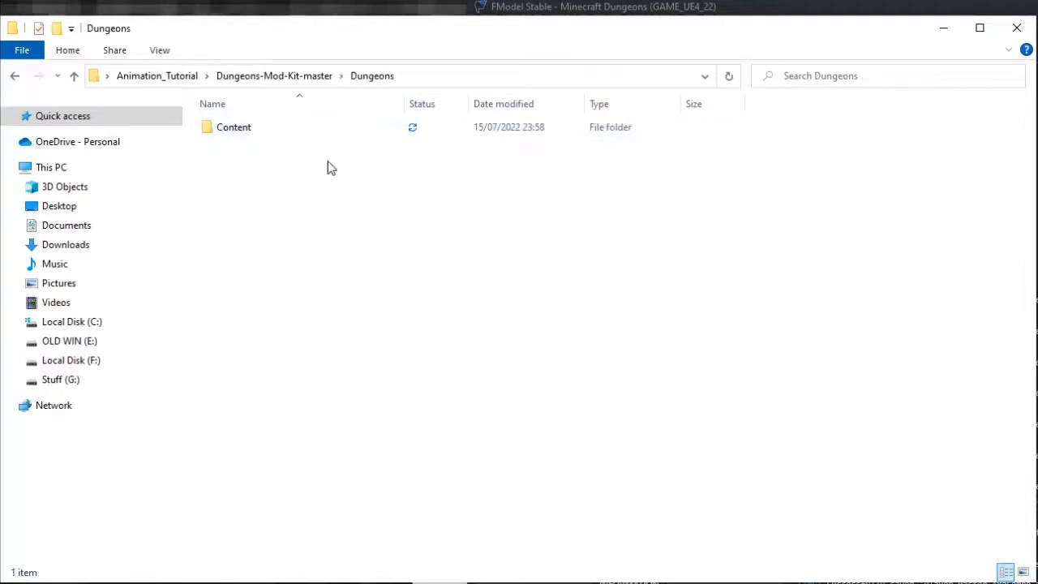
double_click(251, 130)
double_click(250, 130)
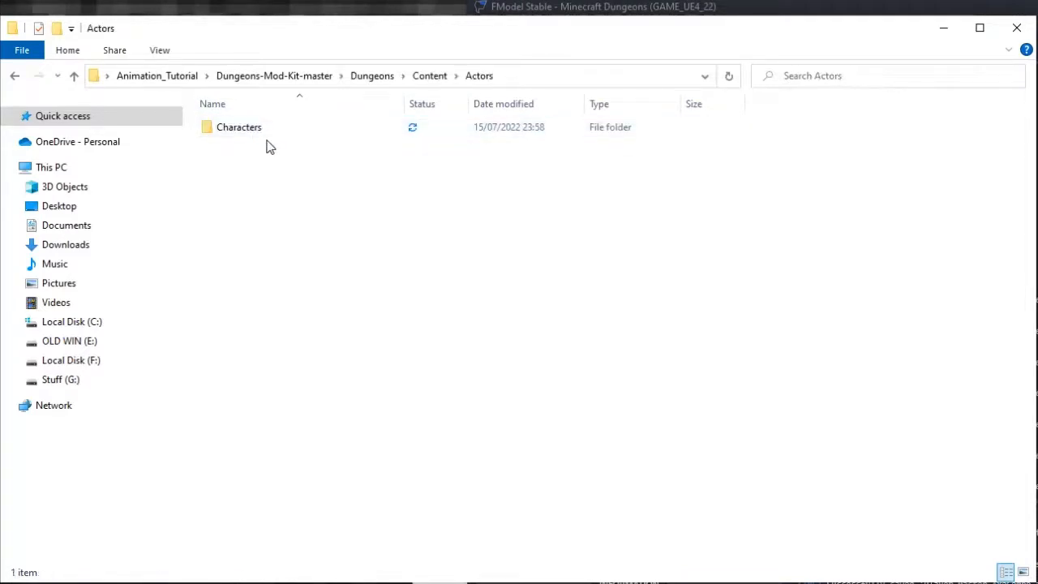
double_click(261, 130)
double_click(262, 129)
double_click(258, 132)
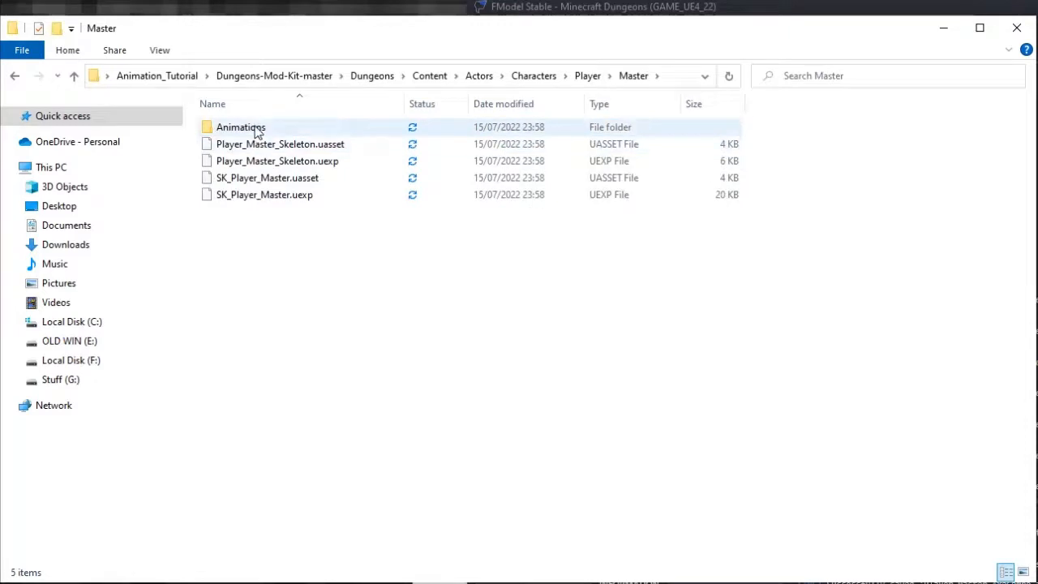
double_click(257, 130)
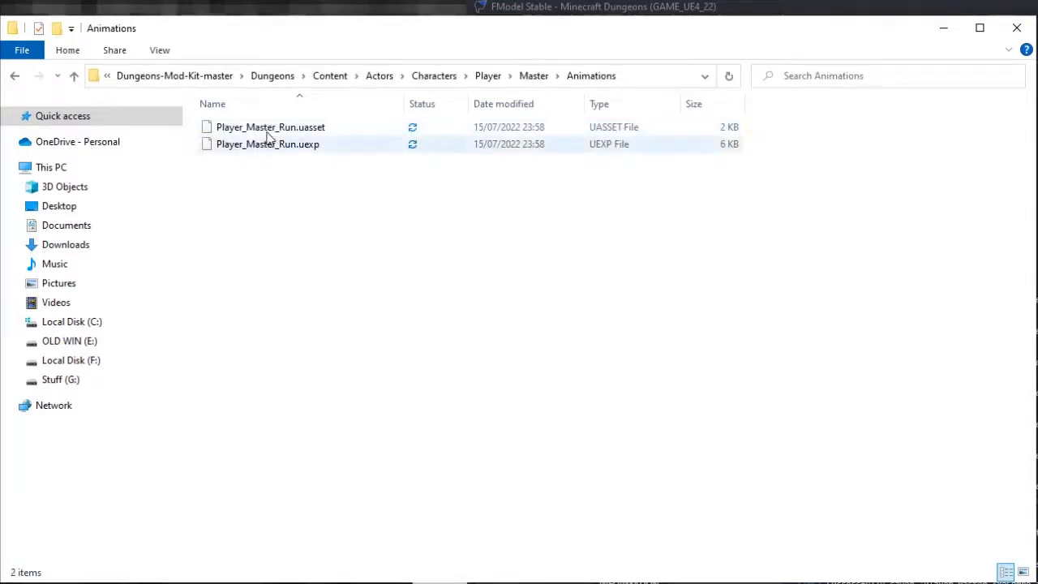
- Check the contents of the cooked Decor folder in Dungeons\Content, and permanently delete that folder
left_click(319, 76)
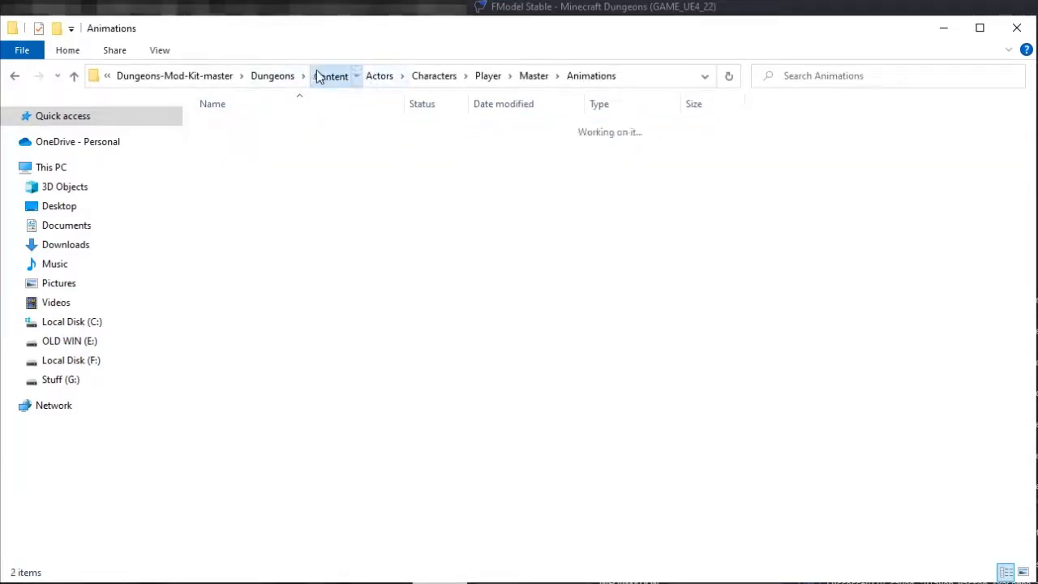
left_click(246, 143)
double_click(241, 147)
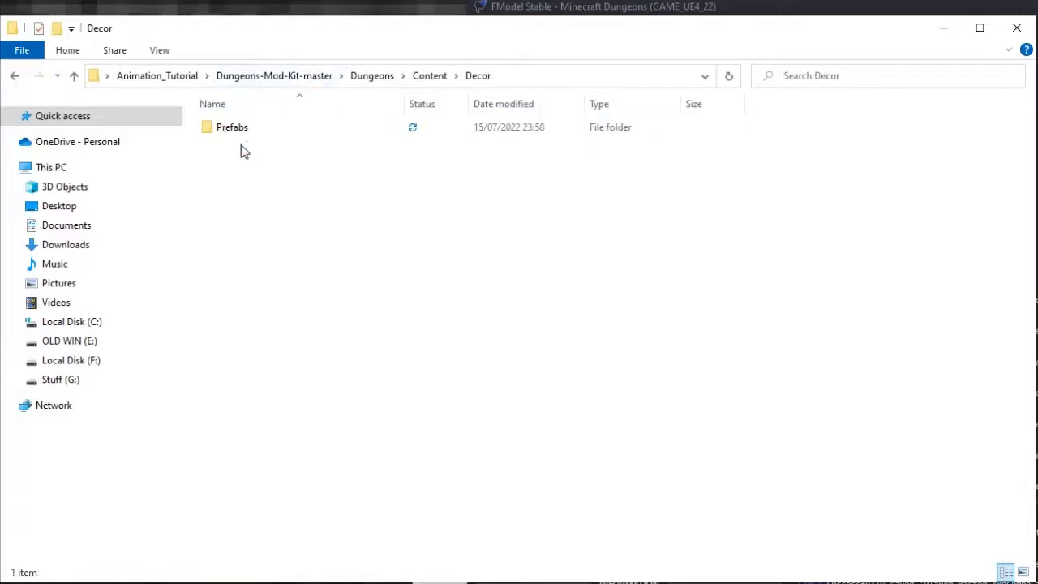
double_click(251, 135)
double_click(284, 133)
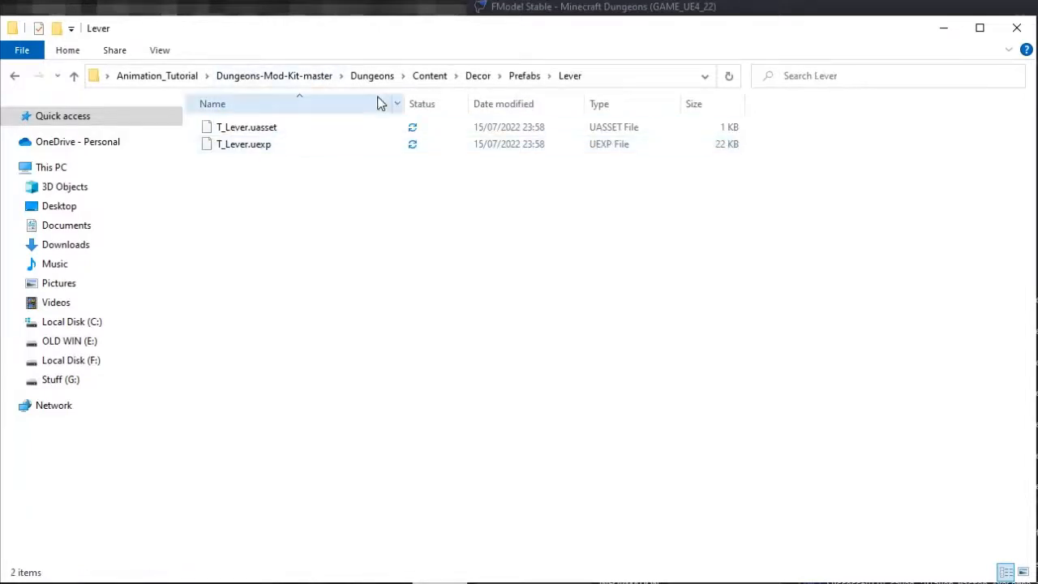
left_click(372, 76)
double_click(280, 132)
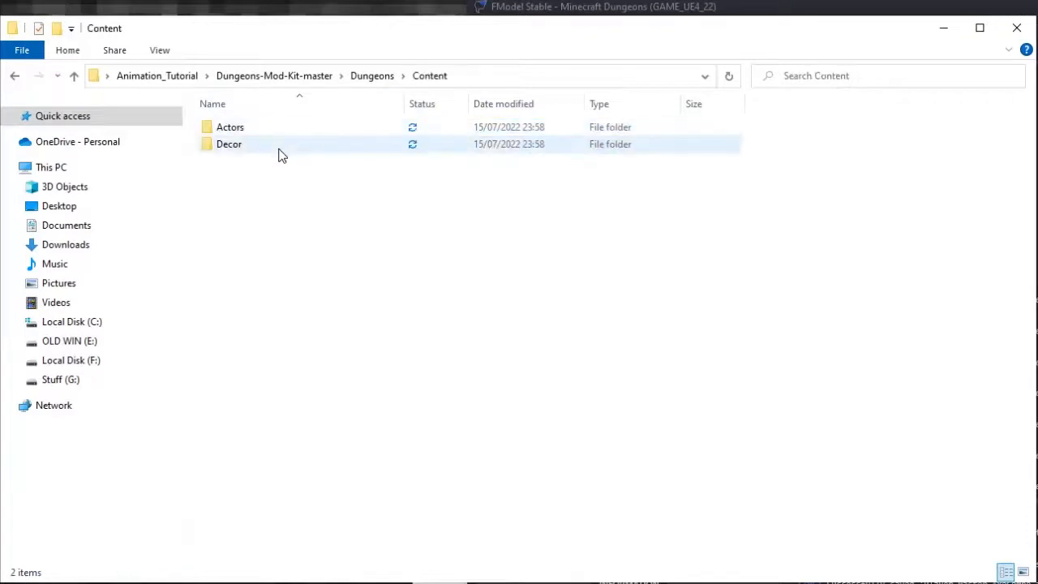
left_click(251, 146)
key("shift+Delete")
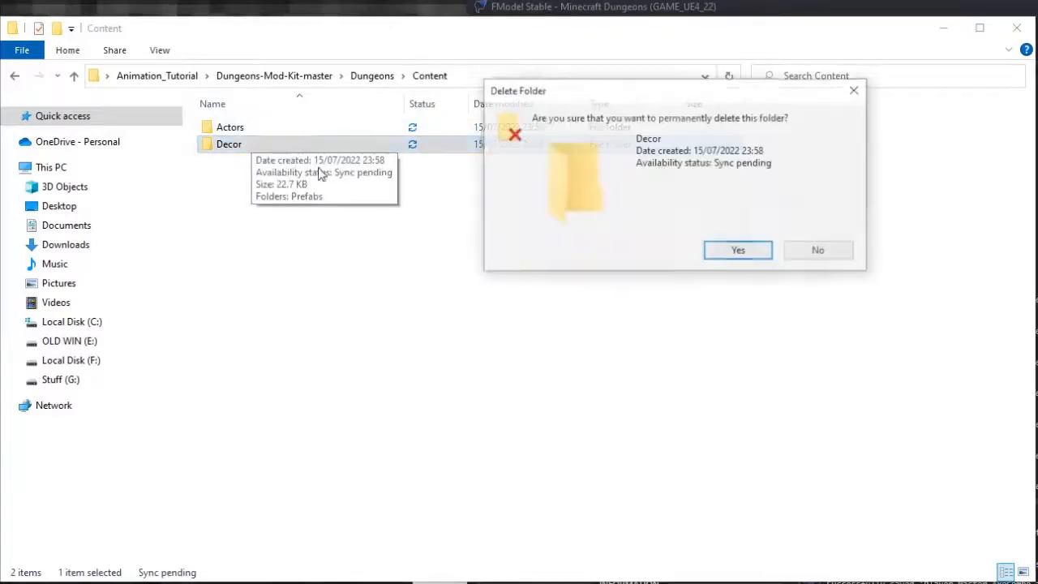
left_click(735, 254)
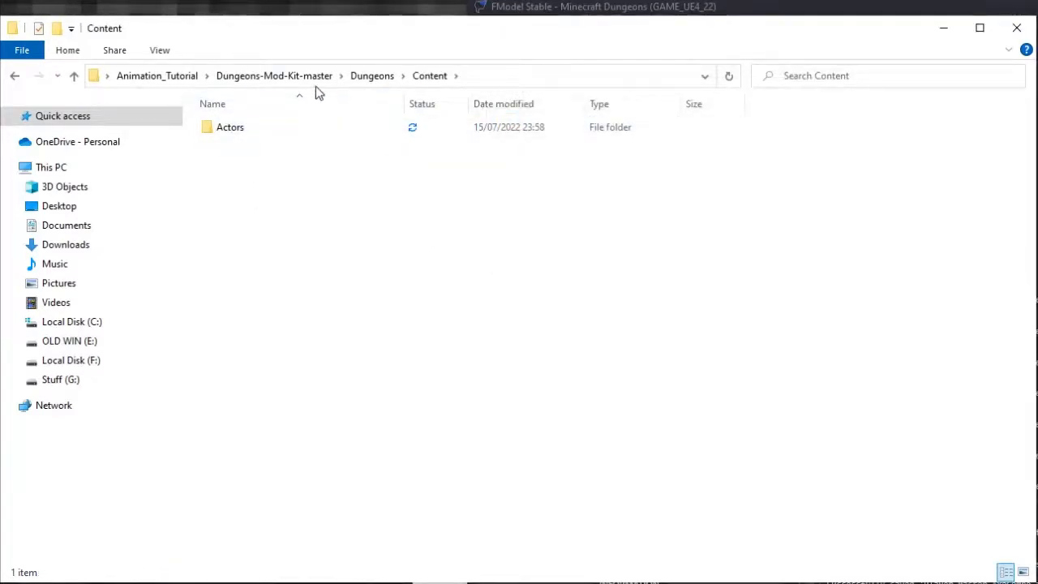
- Run package.bat from Dungeons-Mod-Kit-master to package the cooked files, and dismiss its console window at the pause
left_click(312, 77)
left_click(257, 229)
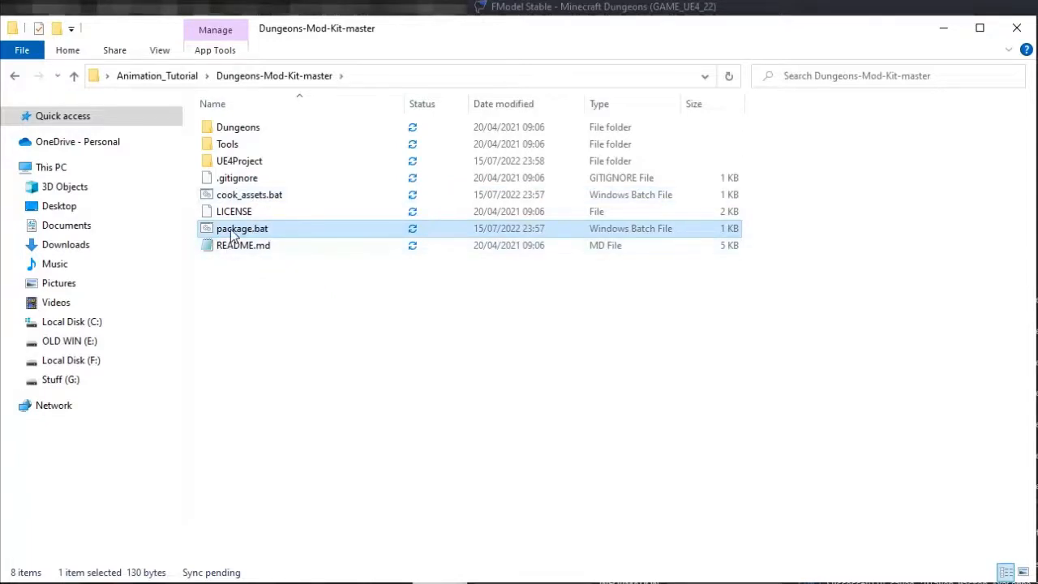
double_click(235, 229)
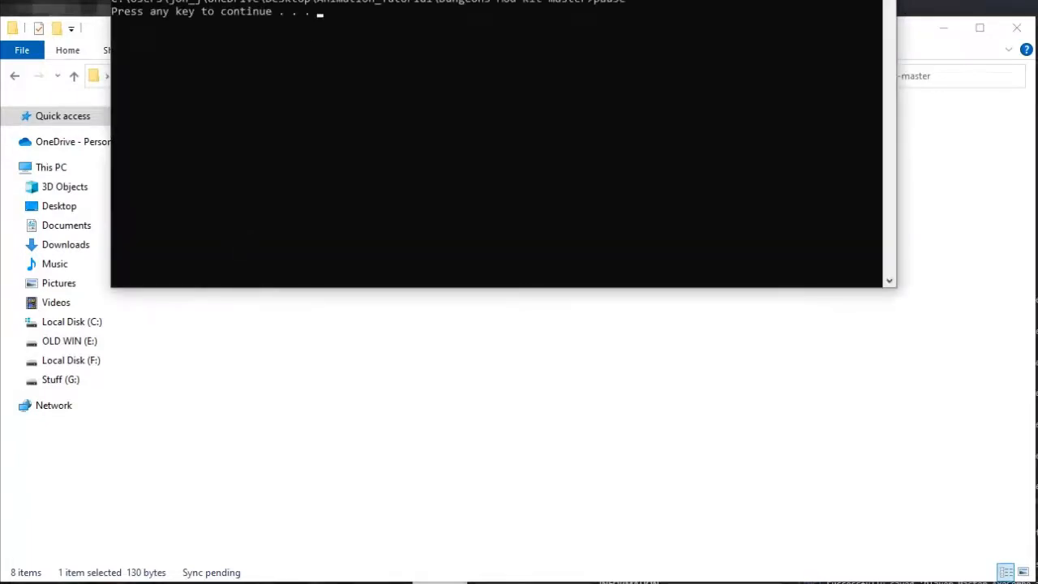
key("Return")
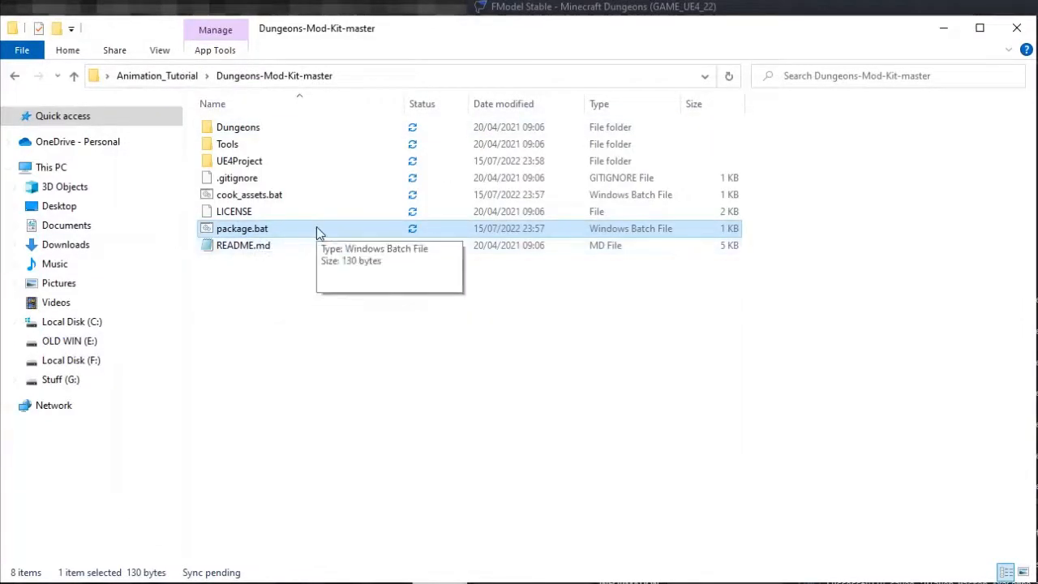
- Select the packaged My-Mod.pak in the Animation_Tutorial folder and cut it
left_click(164, 80)
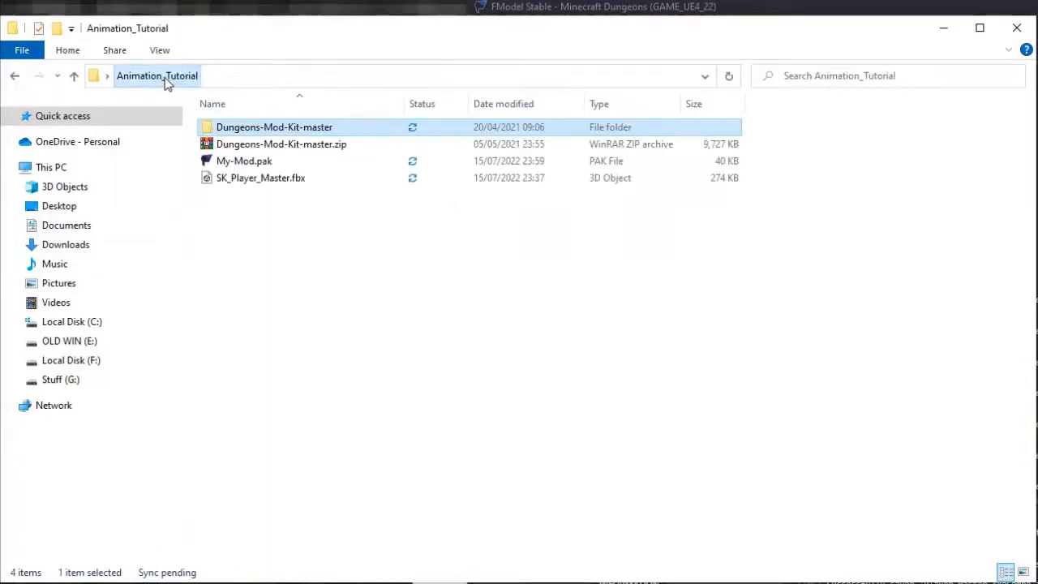
left_click(250, 162)
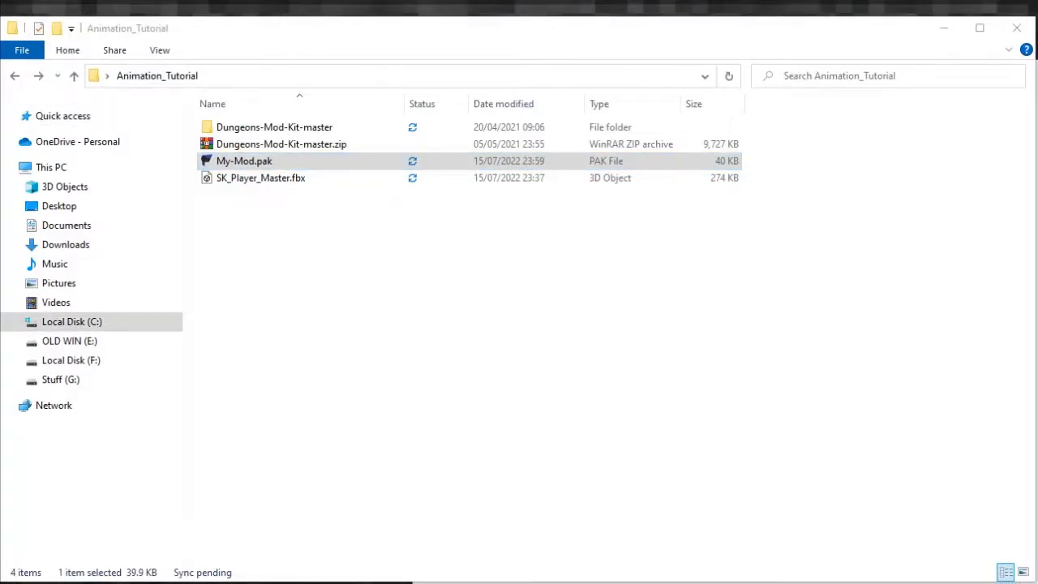
left_click(327, 194)
left_click(271, 179)
left_click(254, 164)
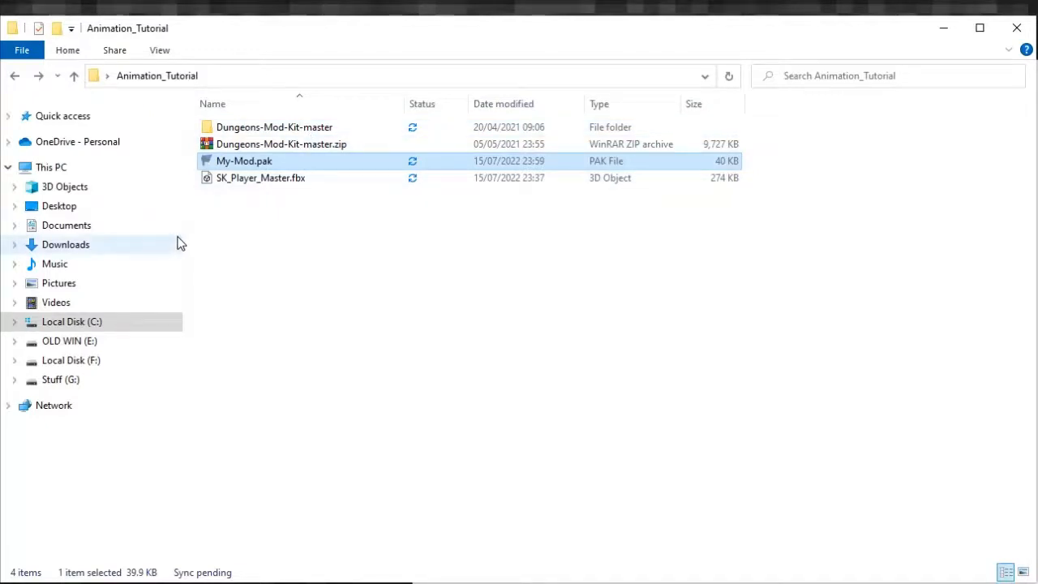
- Open the game's Paks folder at C:\XboxGames\Minecraft Dungeons_1\Content\Dungeons\Content\Paks
left_click(58, 168)
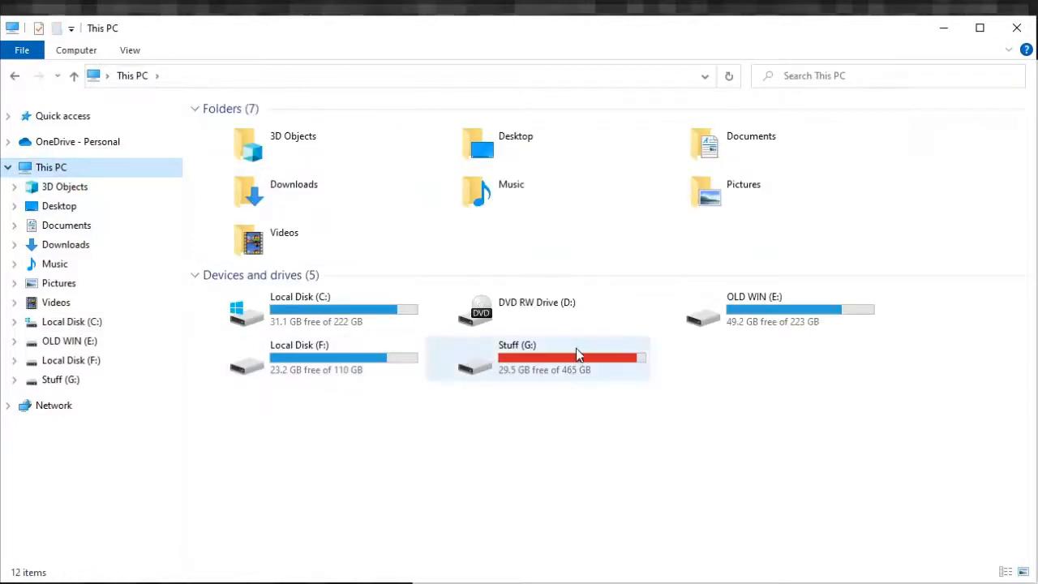
double_click(325, 309)
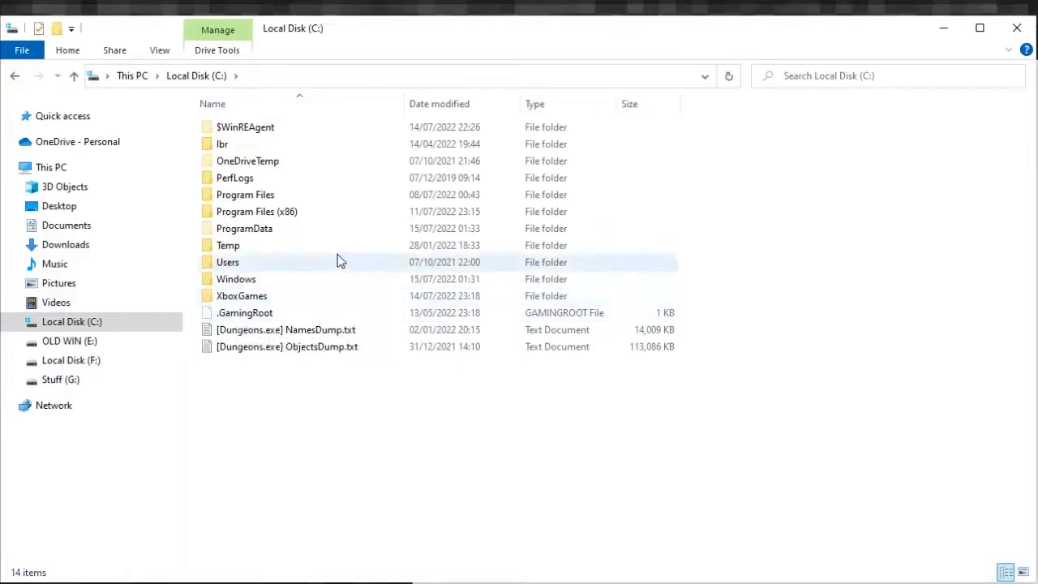
double_click(254, 296)
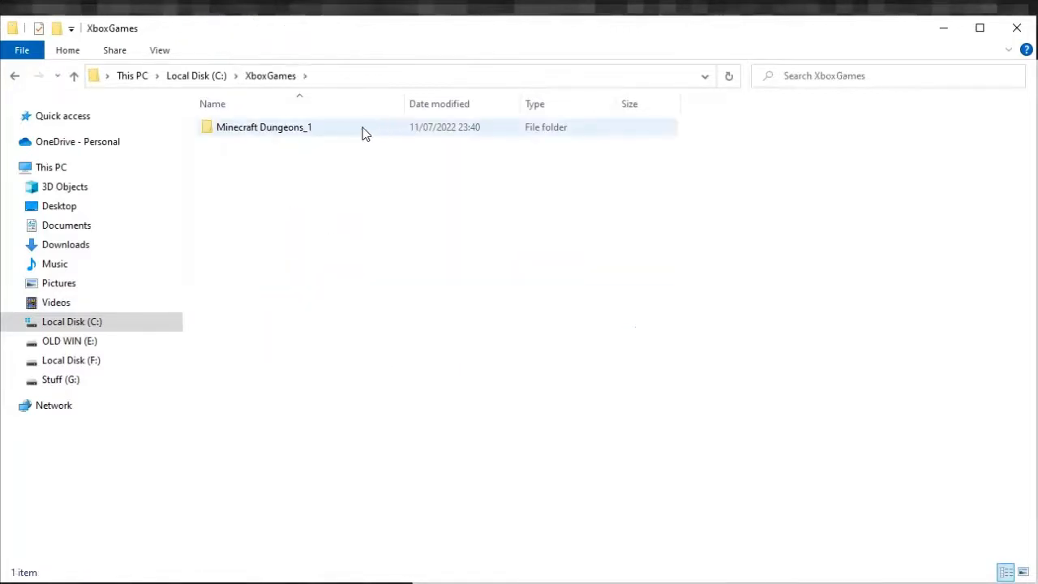
double_click(294, 132)
double_click(225, 126)
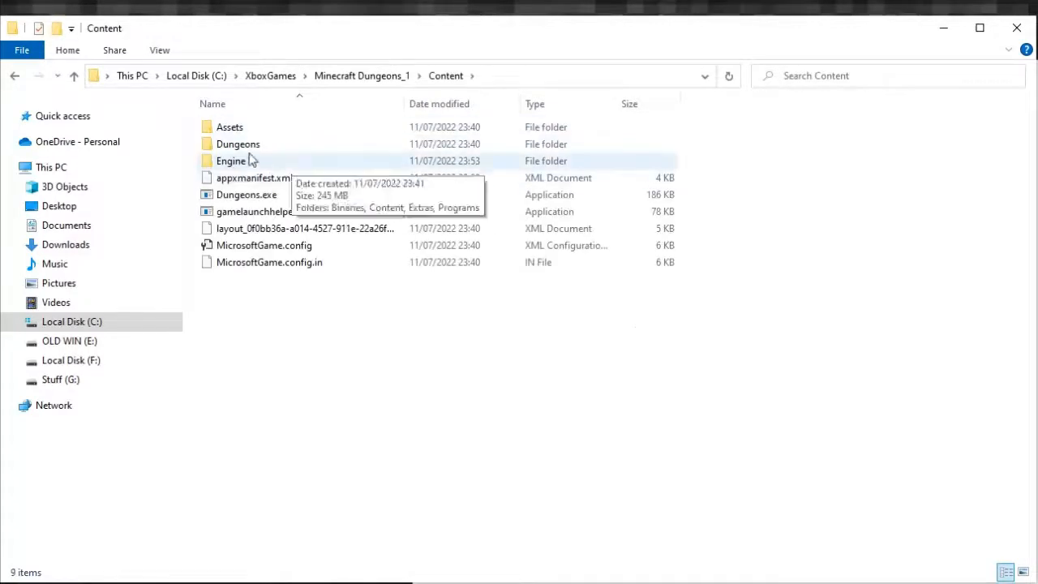
double_click(222, 144)
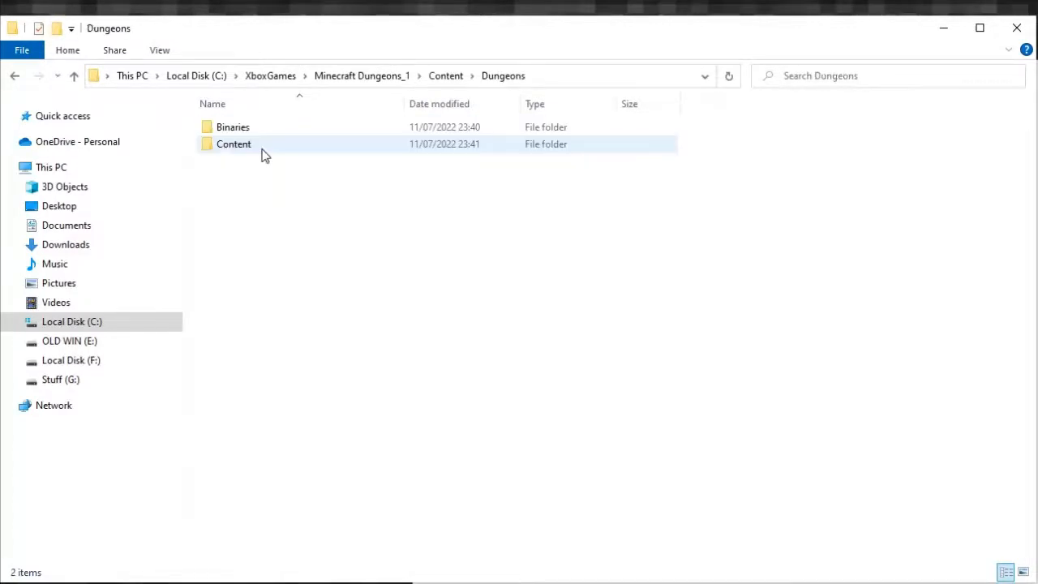
left_click(441, 78)
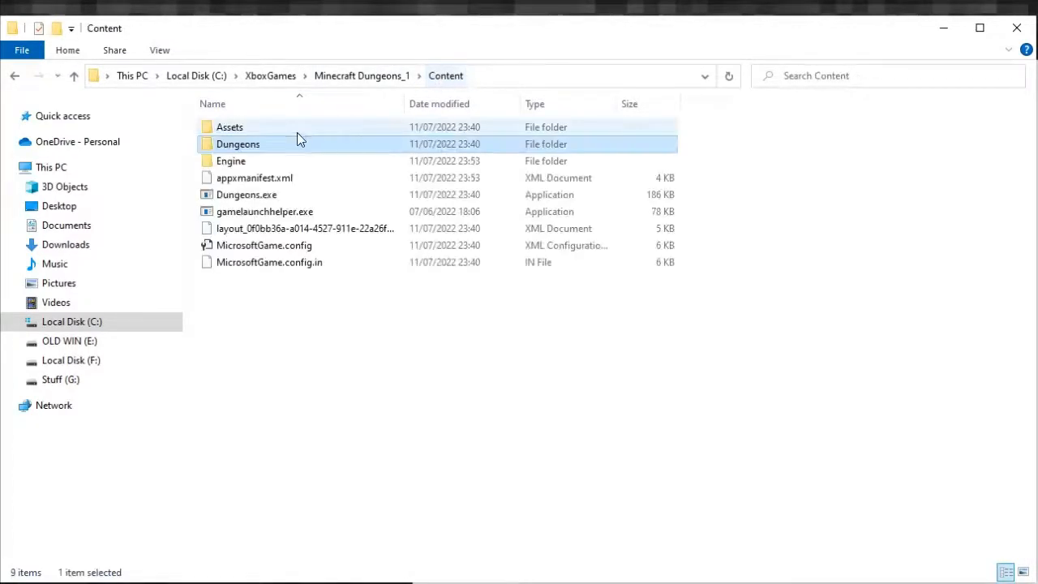
double_click(253, 145)
double_click(251, 146)
double_click(251, 144)
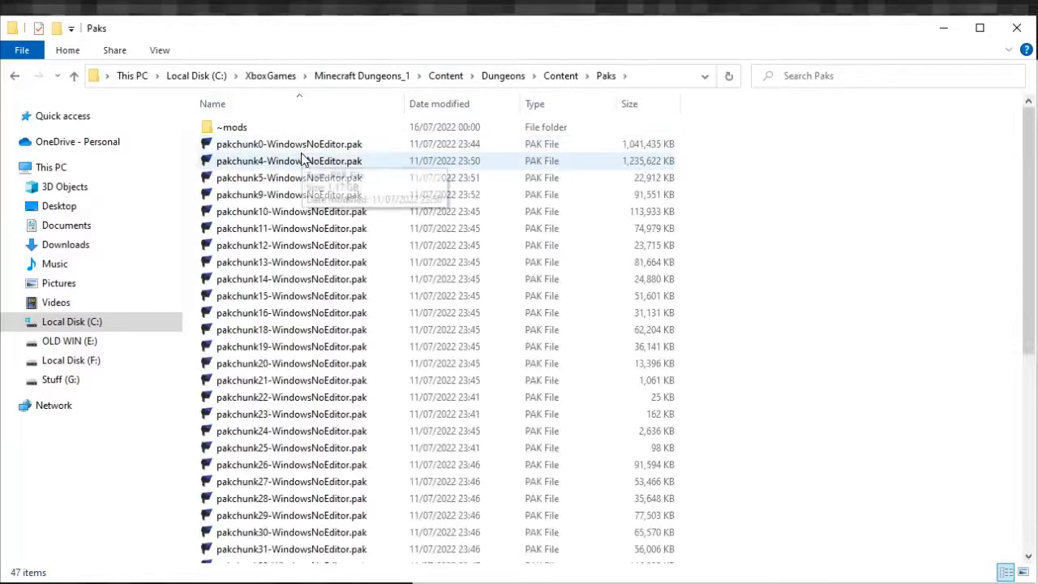
- Paste the cut My-Mod.pak into the ~mods folder inside Paks and sort the files by name
left_click(243, 129)
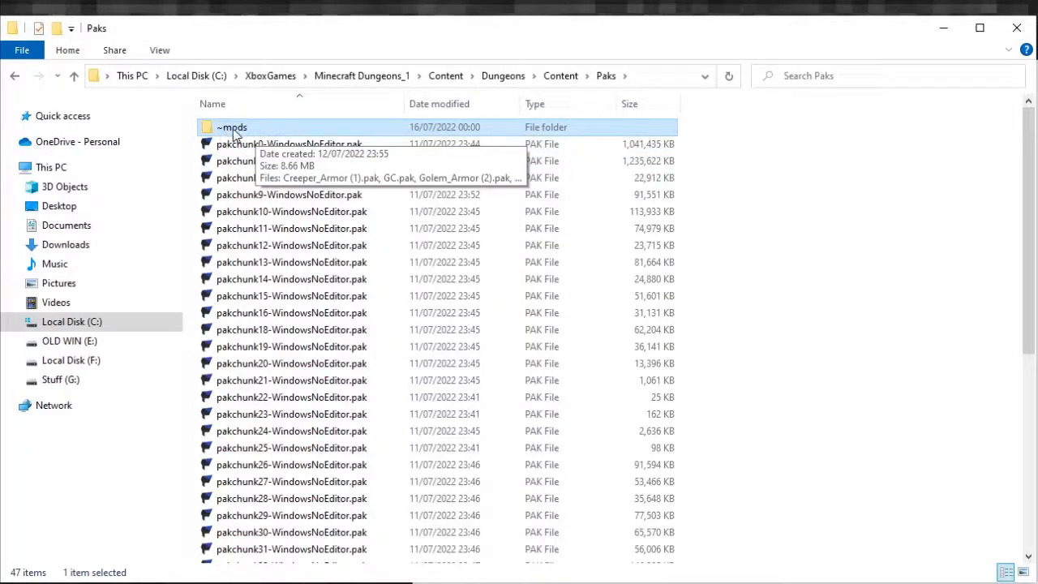
double_click(234, 131)
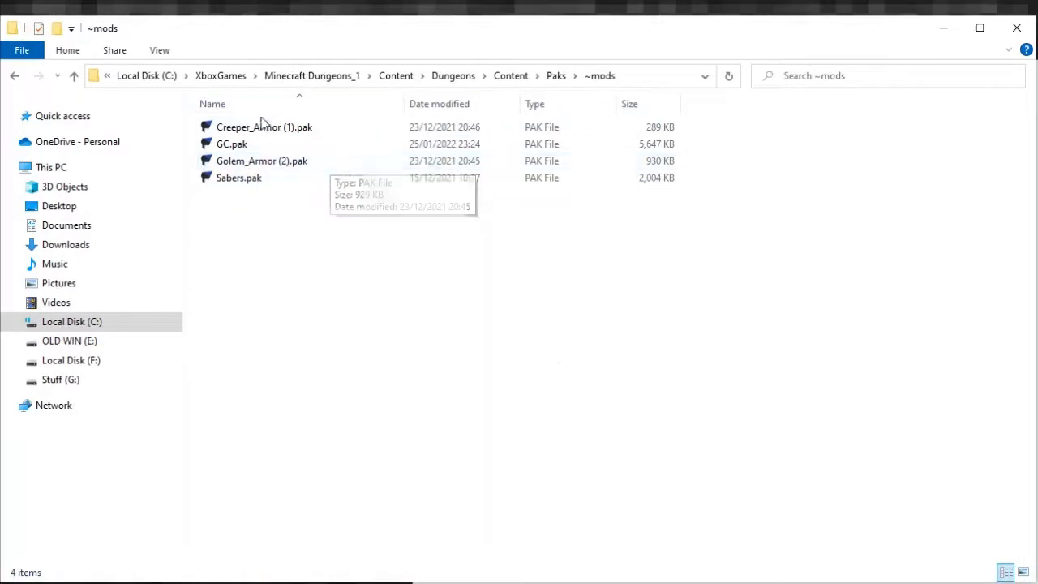
key("ctrl+v")
left_click(302, 249)
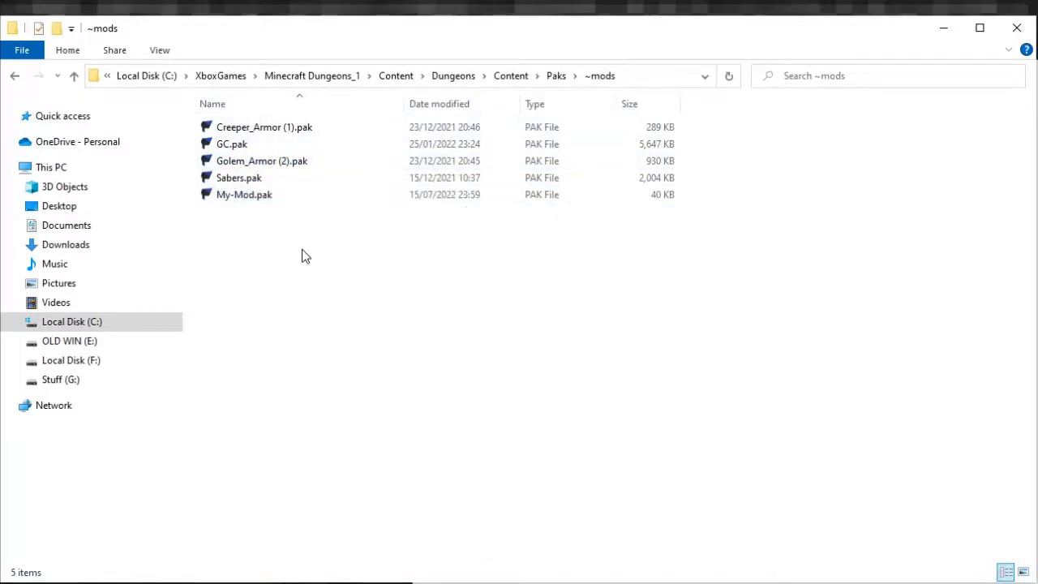
left_click(255, 104)
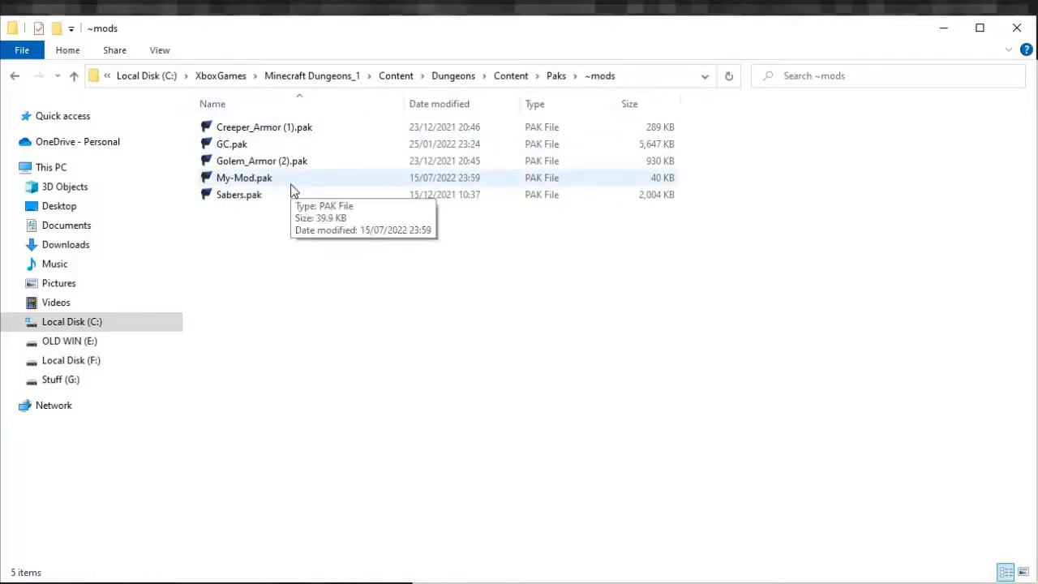
left_click(234, 197)
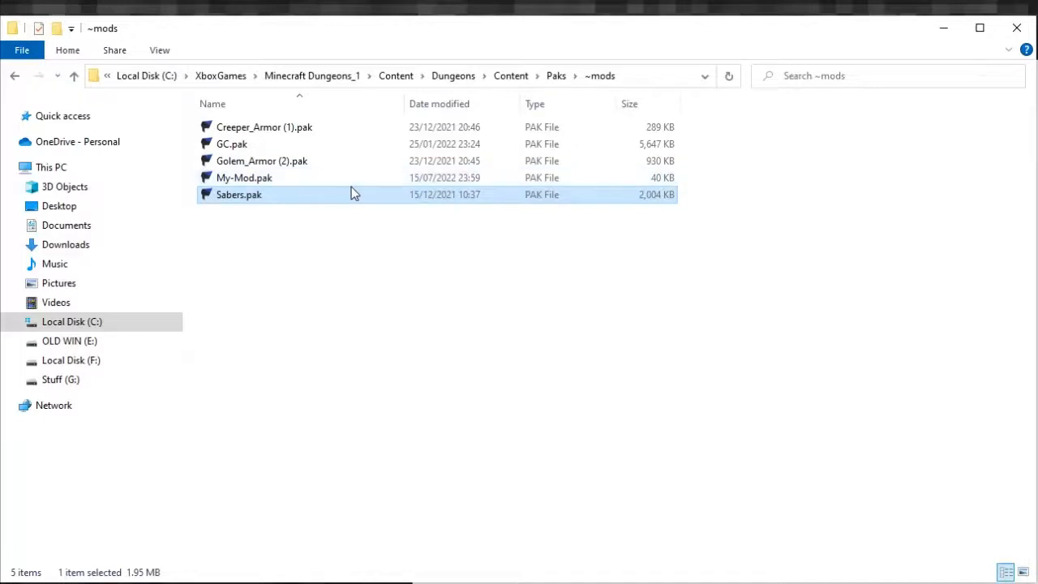
- Launch Minecraft Dungeons and start an offline game with the current hero
left_click(16, 582)
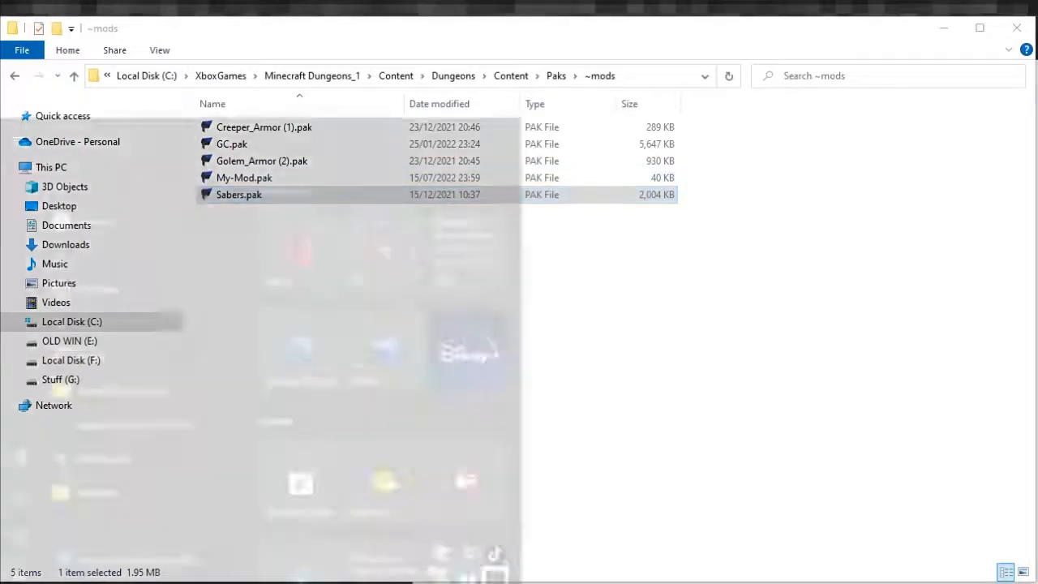
type("m")
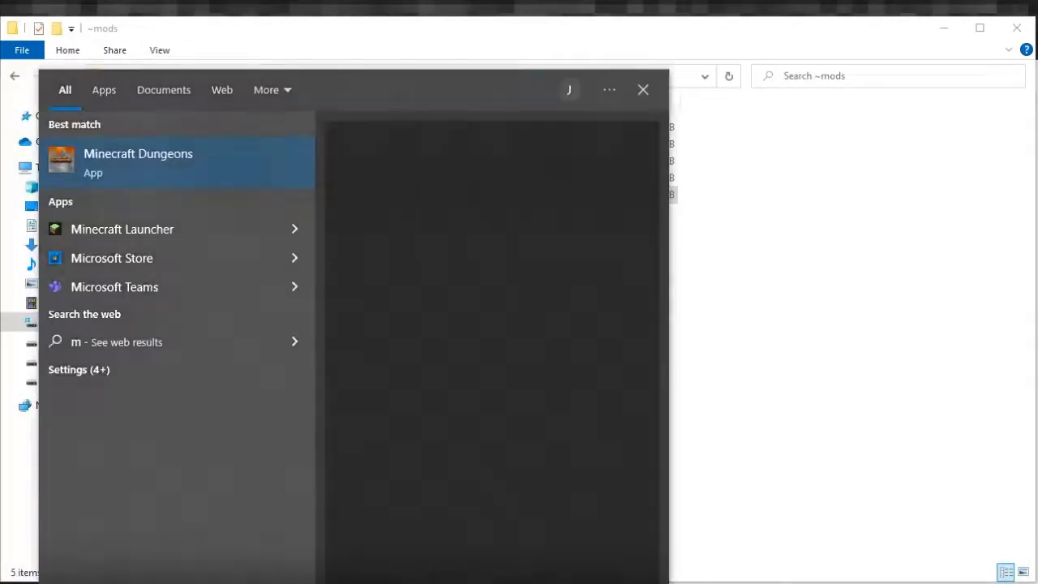
key("Escape")
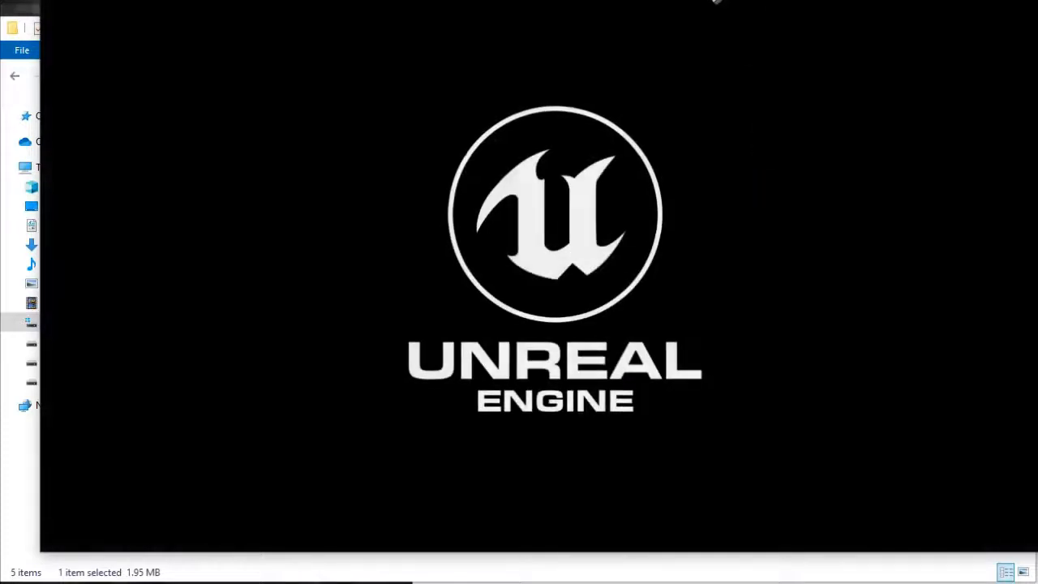
left_click_drag(716, 3, 658, 2)
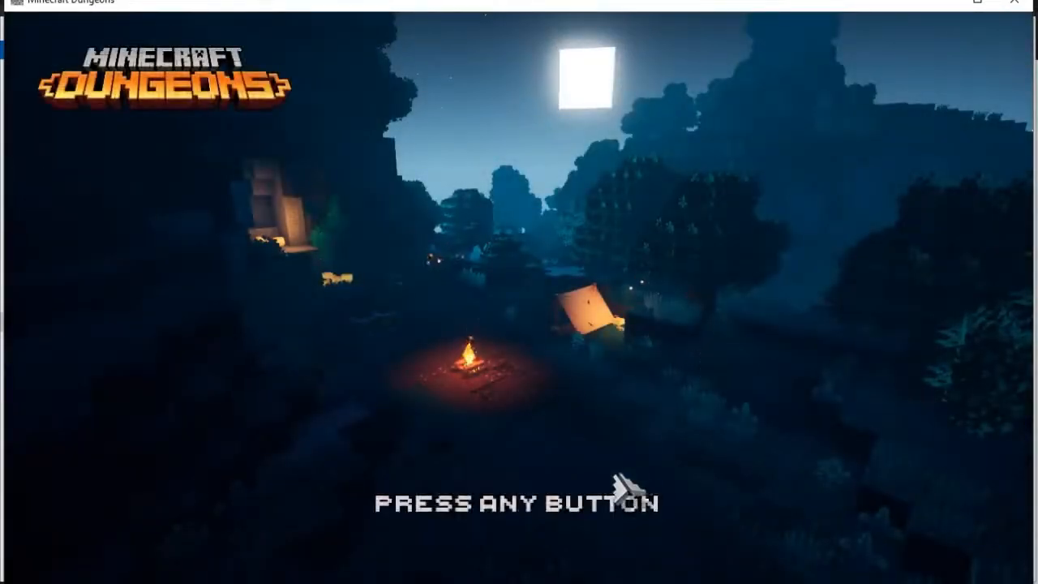
left_click(616, 479)
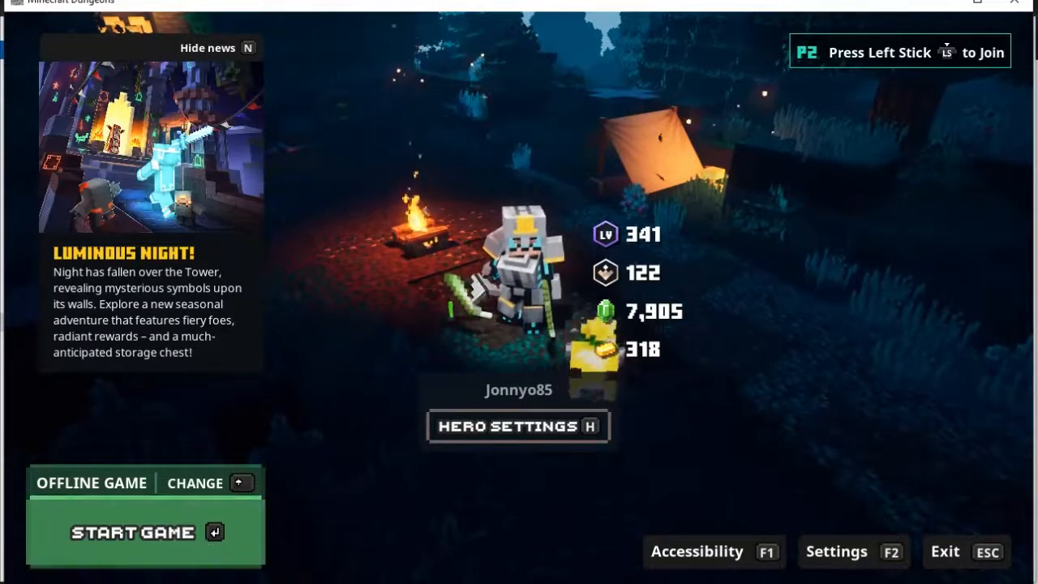
left_click(209, 533)
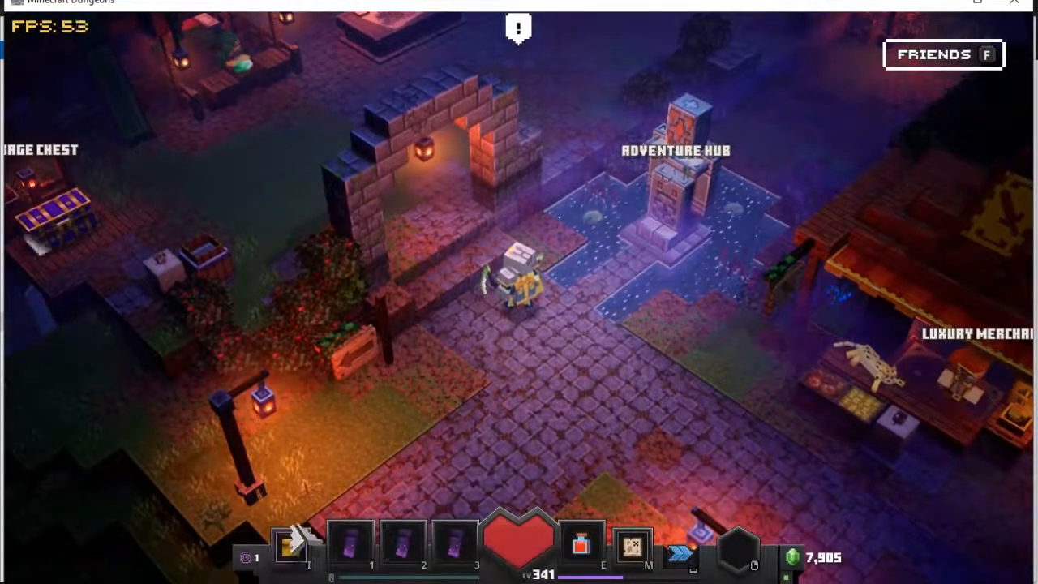
- Run the hero around the camp in several directions to examine the modded run animation in the game
mouse_move(699, 417)
left_mouse_down()
mouse_move(621, 394)
mouse_move(653, 394)
mouse_move(656, 382)
mouse_move(621, 406)
mouse_move(465, 348)
mouse_move(430, 279)
mouse_move(472, 219)
mouse_move(398, 232)
mouse_move(424, 239)
mouse_move(520, 198)
mouse_move(656, 250)
mouse_move(653, 324)
mouse_move(626, 326)
left_mouse_up()
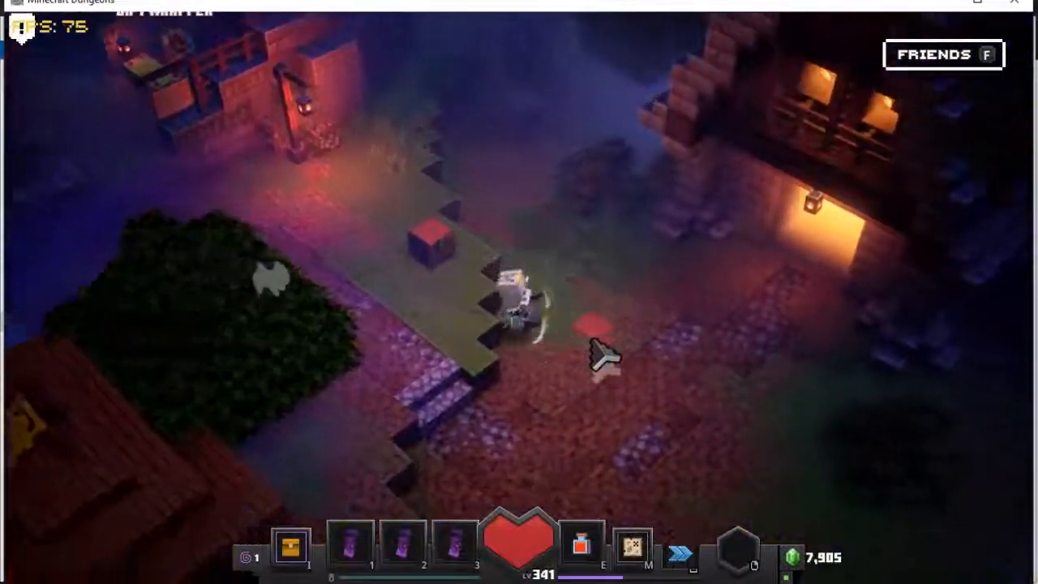
mouse_move(596, 351)
left_mouse_down()
mouse_move(500, 413)
mouse_move(377, 398)
mouse_move(432, 399)
mouse_move(486, 289)
mouse_move(523, 252)
left_mouse_up()
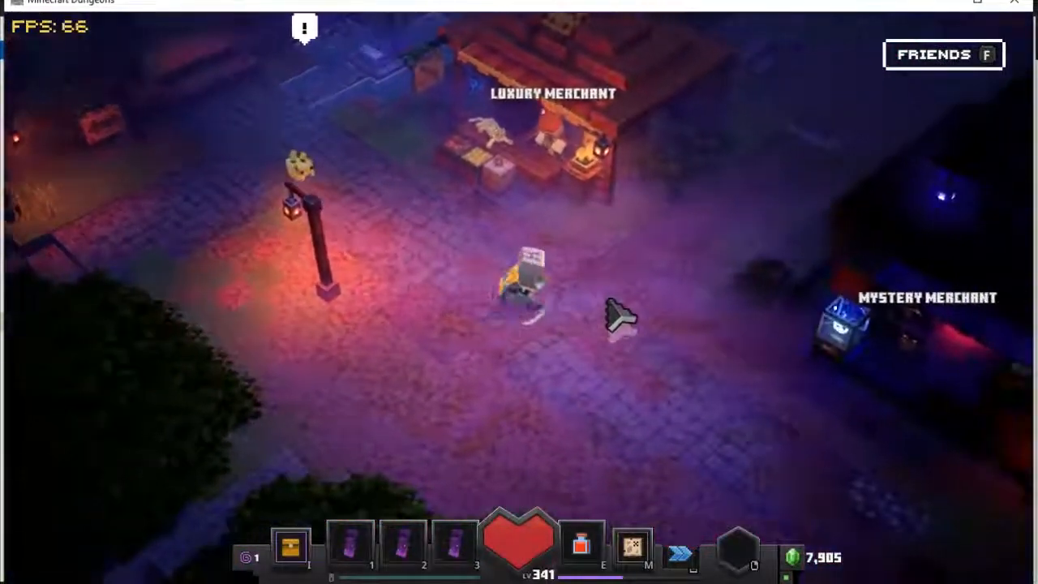
mouse_move(612, 308)
left_mouse_down()
mouse_move(617, 247)
mouse_move(653, 228)
mouse_move(539, 203)
mouse_move(475, 225)
mouse_move(407, 271)
mouse_move(434, 259)
mouse_move(433, 232)
mouse_move(403, 332)
mouse_move(438, 250)
mouse_move(430, 315)
mouse_move(445, 352)
mouse_move(577, 360)
mouse_move(535, 362)
mouse_move(672, 413)
mouse_move(670, 403)
mouse_move(641, 408)
mouse_move(547, 371)
left_mouse_up()
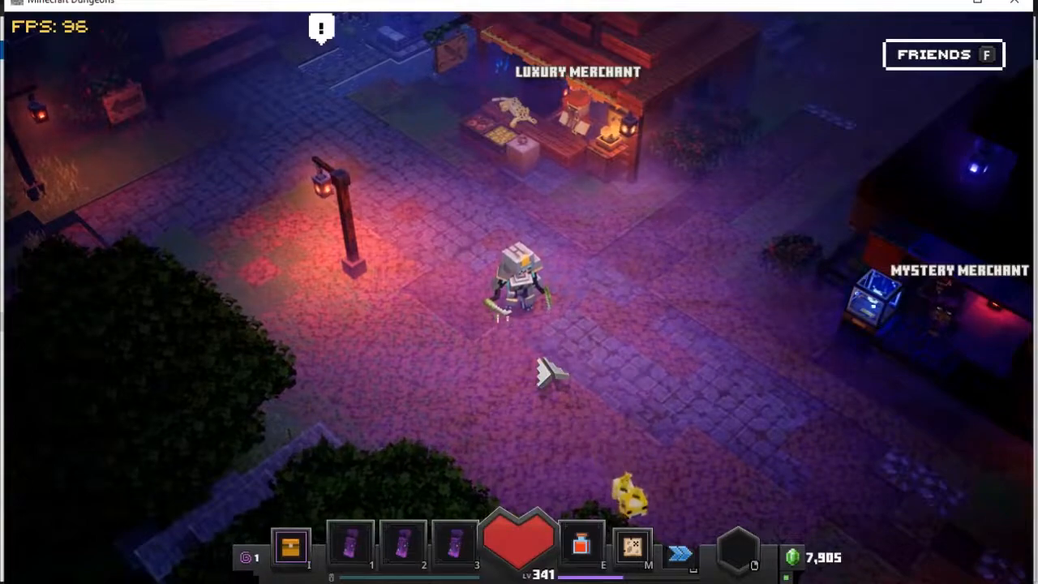
mouse_move(561, 341)
left_mouse_down()
mouse_move(581, 319)
mouse_move(575, 225)
mouse_move(615, 243)
mouse_move(625, 254)
mouse_move(515, 186)
mouse_move(428, 213)
mouse_move(424, 273)
mouse_move(524, 308)
mouse_move(579, 347)
mouse_move(531, 369)
mouse_move(480, 208)
mouse_move(407, 273)
mouse_move(679, 489)
left_mouse_up()
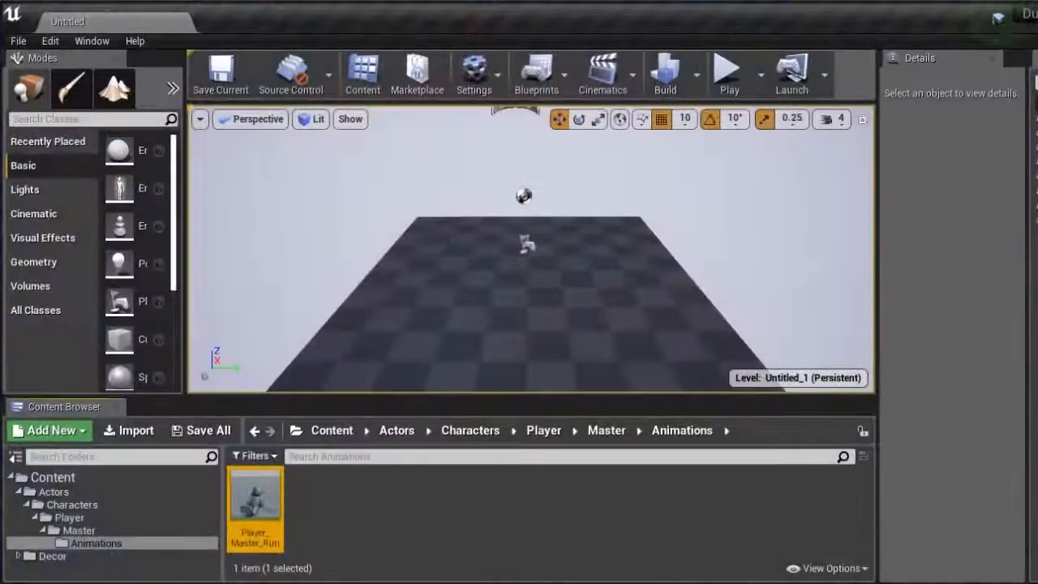
left_click(332, 511)
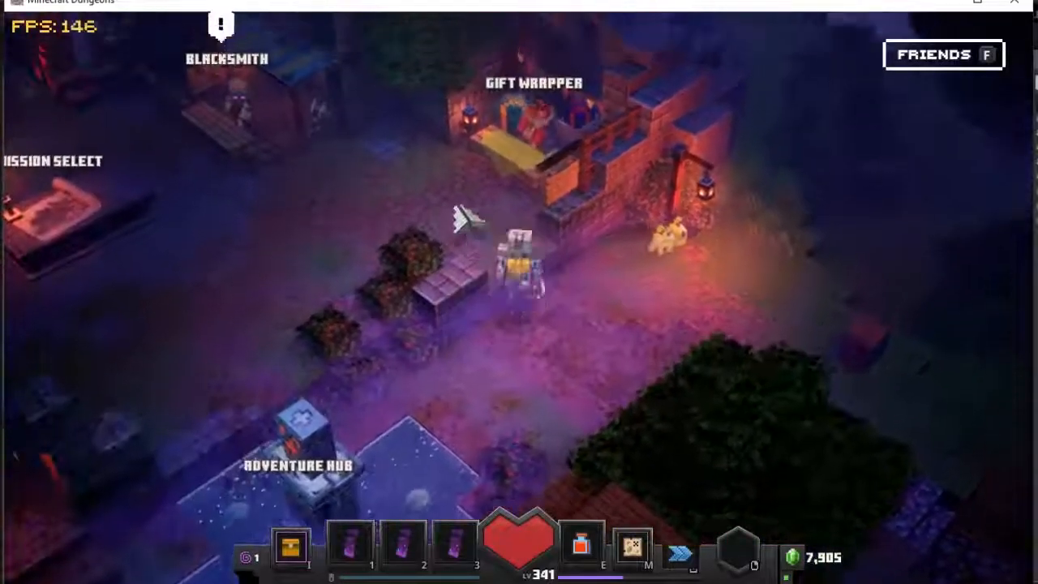
mouse_move(460, 219)
left_mouse_down()
mouse_move(433, 283)
mouse_move(429, 390)
left_mouse_up()
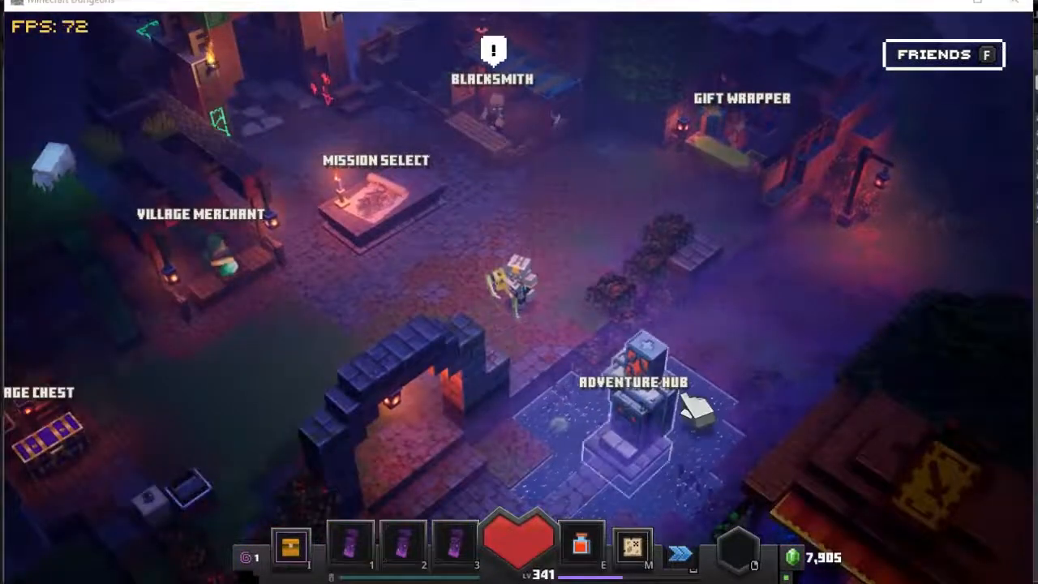
mouse_move(527, 369)
left_mouse_down()
mouse_move(541, 376)
mouse_move(519, 378)
mouse_move(621, 348)
mouse_move(586, 399)
mouse_move(551, 394)
mouse_move(646, 339)
mouse_move(698, 235)
left_mouse_up()
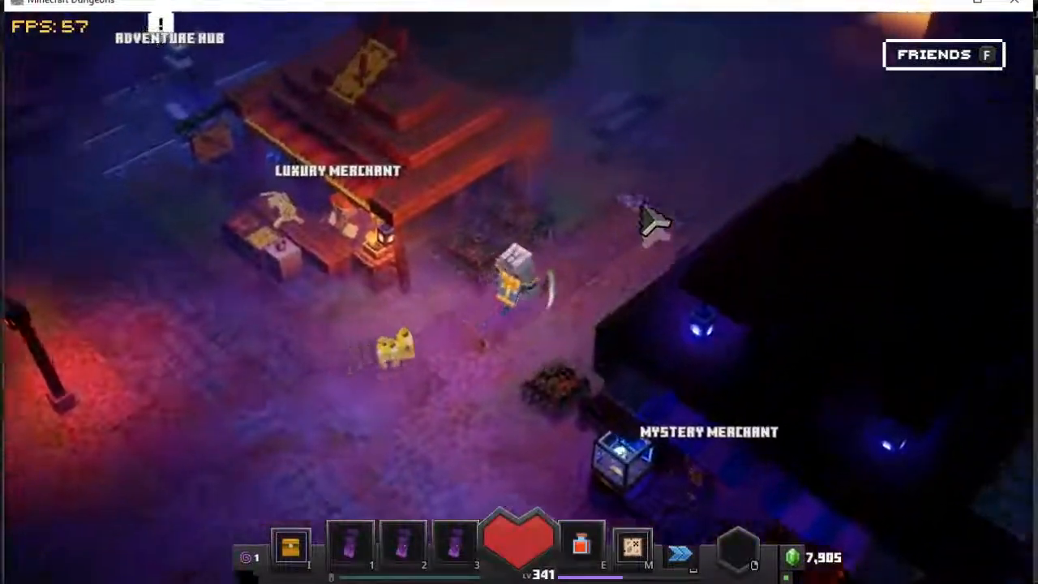
mouse_move(653, 220)
left_mouse_down()
mouse_move(623, 225)
mouse_move(609, 199)
mouse_move(625, 238)
mouse_move(493, 253)
mouse_move(473, 287)
mouse_move(486, 306)
mouse_move(397, 275)
mouse_move(428, 239)
mouse_move(429, 376)
mouse_move(406, 334)
left_mouse_up()
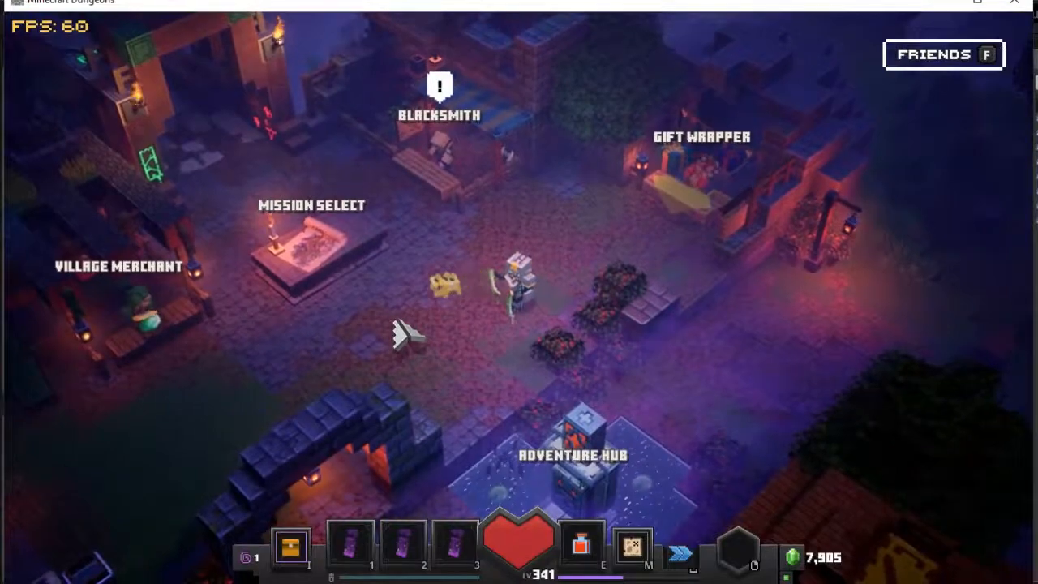
- Run to the storage chest, look through its stored items, and close it
mouse_move(349, 371)
left_mouse_down()
mouse_move(387, 398)
mouse_move(544, 377)
mouse_move(313, 364)
mouse_move(381, 349)
left_mouse_up()
left_click(368, 339)
scroll(239, 433, "down", 5)
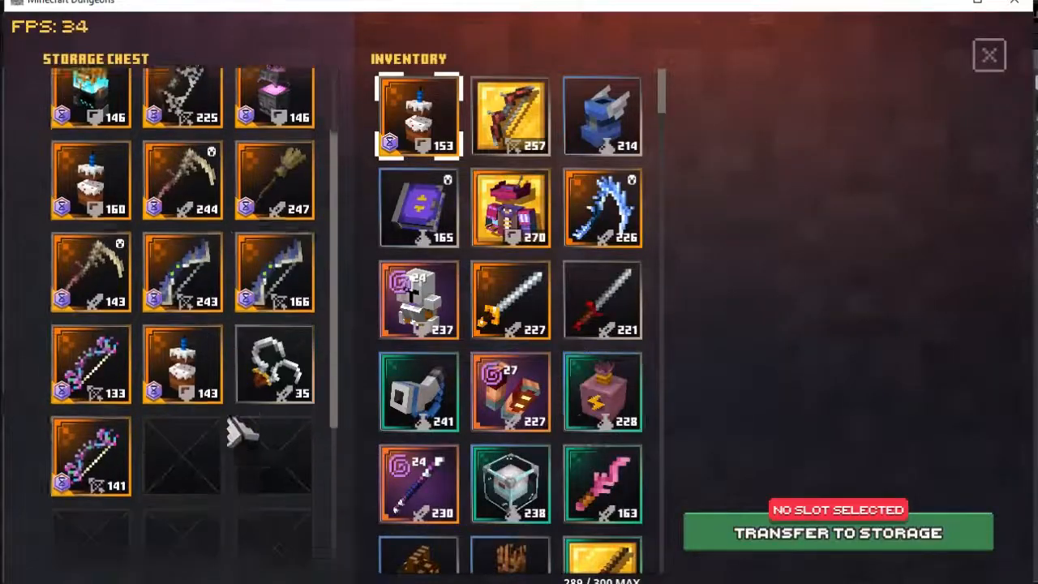
scroll(273, 438, "up", 4)
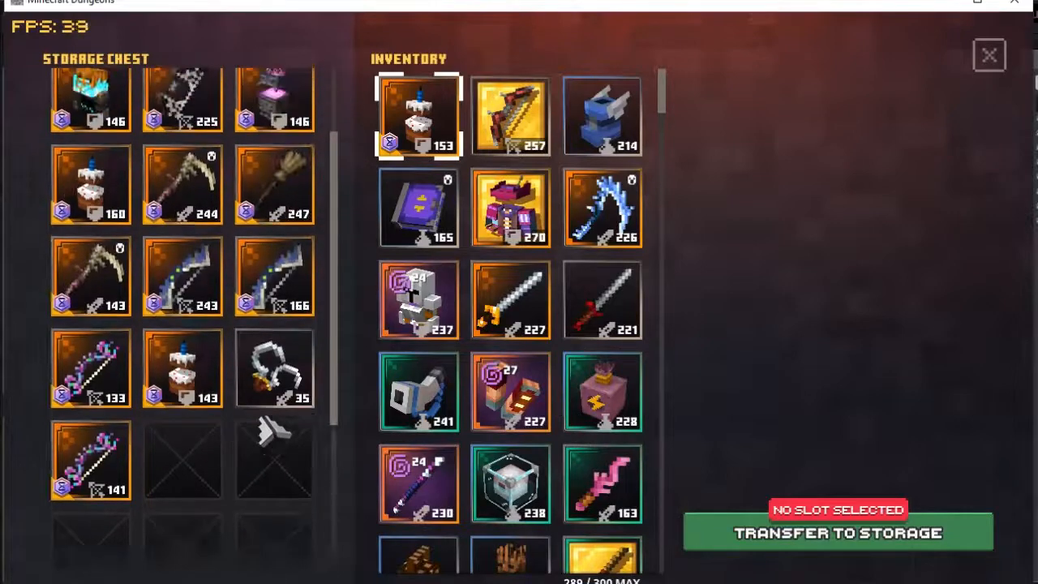
scroll(261, 423, "up", 1)
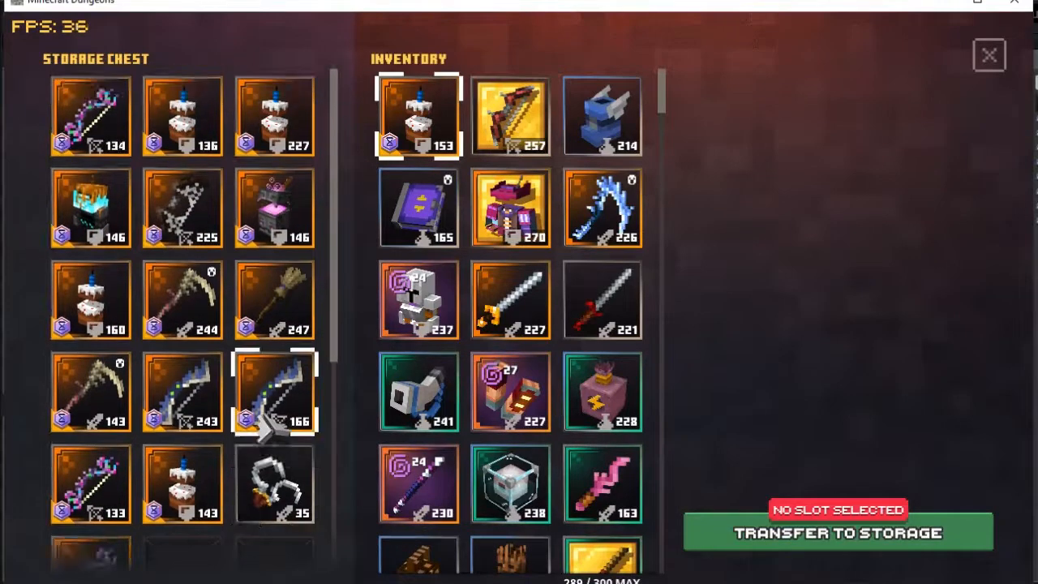
left_click(989, 55)
- Run the hero from the storage chest along the camp's outer paths to check the run animation again
left_click(762, 422)
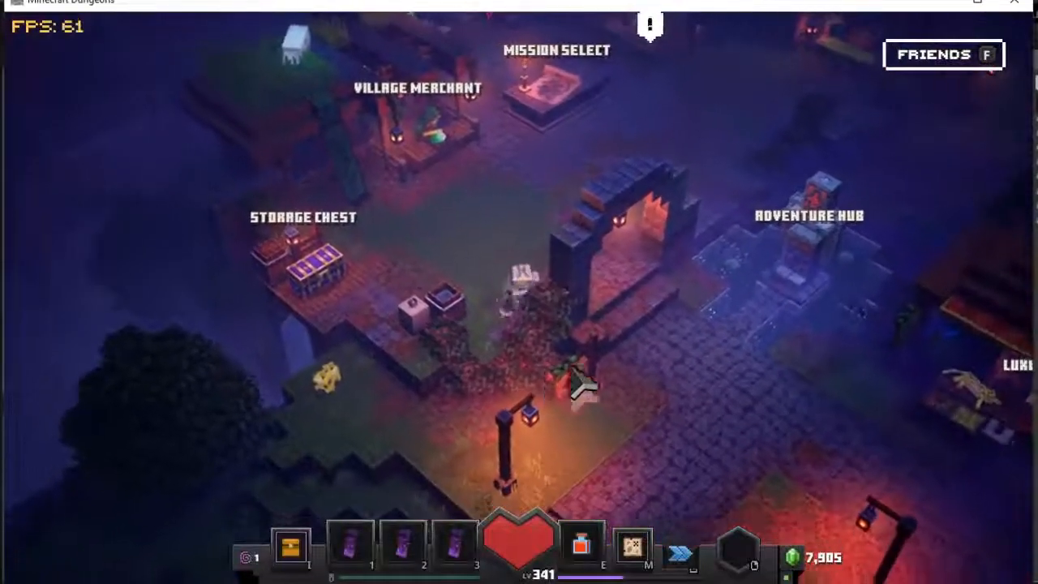
mouse_move(577, 388)
left_mouse_down()
mouse_move(649, 324)
mouse_move(549, 366)
mouse_move(454, 385)
mouse_move(527, 343)
mouse_move(487, 347)
mouse_move(566, 419)
mouse_move(592, 377)
left_mouse_up()
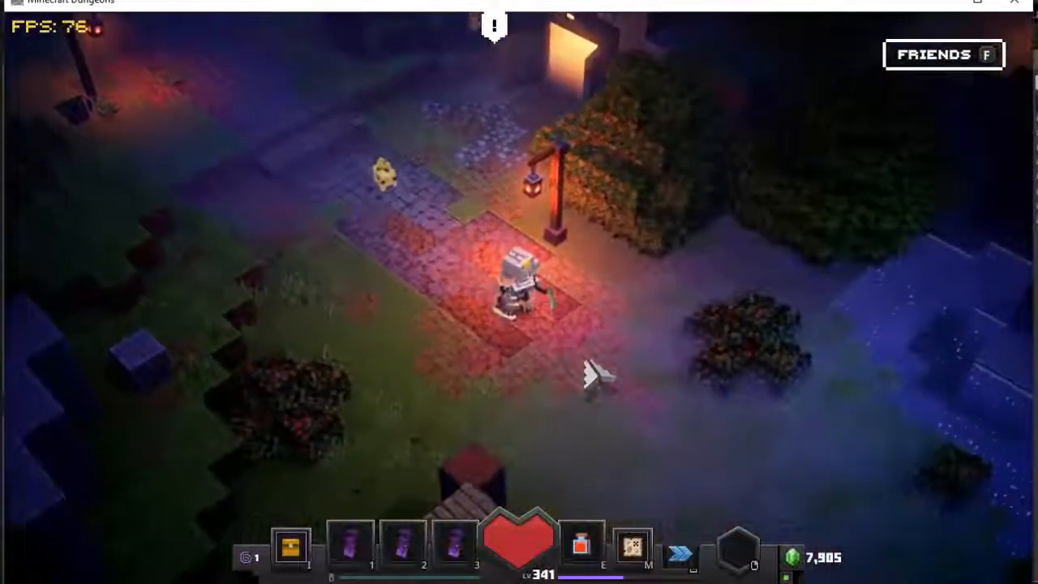
left_click_drag(493, 293, 432, 356)
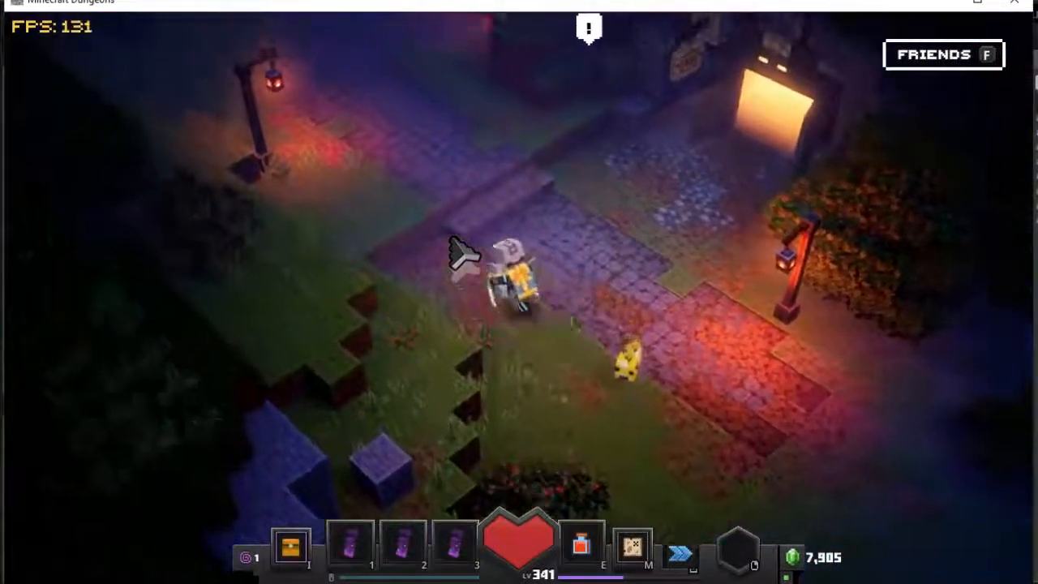
mouse_move(452, 238)
left_mouse_down()
mouse_move(456, 247)
mouse_move(601, 198)
left_mouse_up()
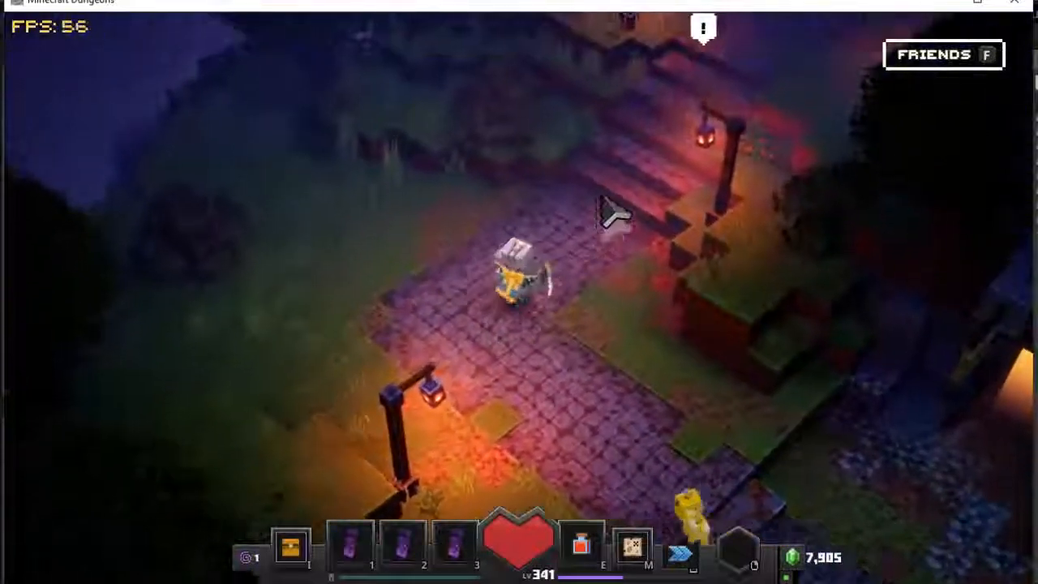
mouse_move(740, 183)
left_mouse_down()
mouse_move(672, 173)
mouse_move(700, 222)
mouse_move(539, 259)
mouse_move(471, 254)
mouse_move(492, 451)
mouse_move(496, 434)
left_mouse_up()
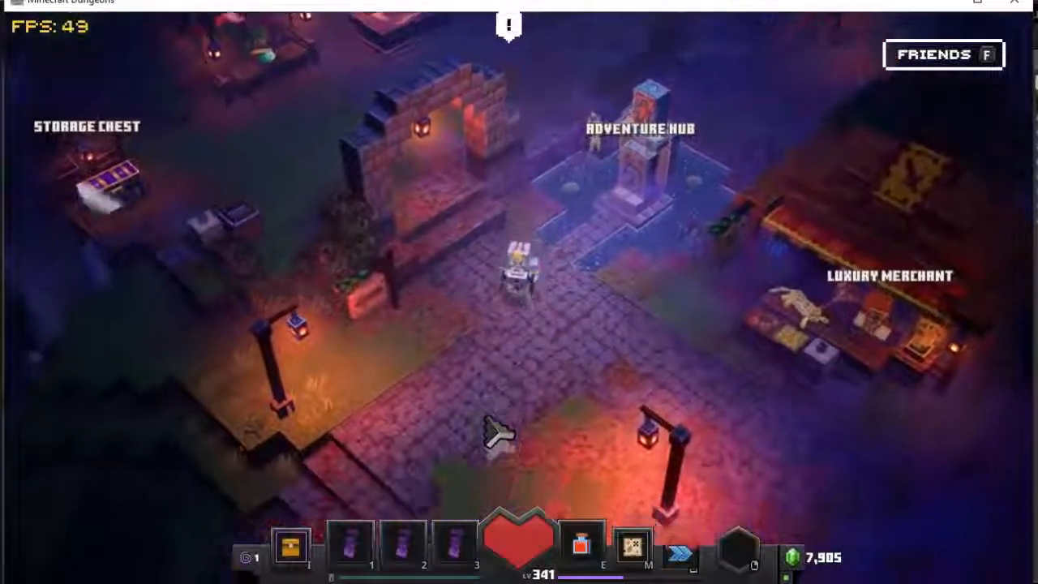